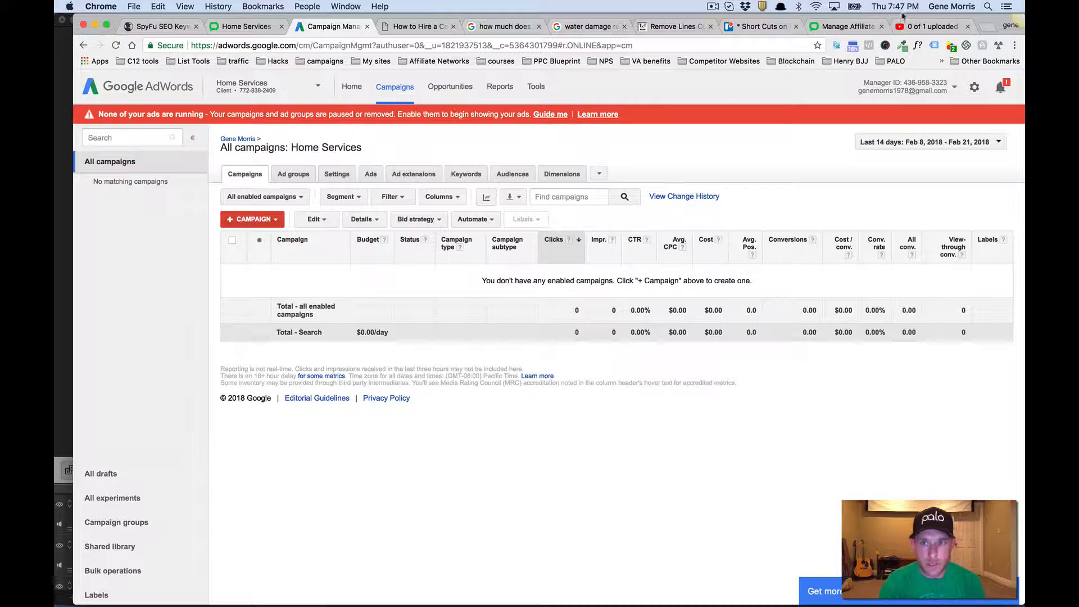
Step: Review the contractor-hiring landing page on choosehomeservices.com, including the water damage call line at the end of the article
{"action": "left_click", "coordinate": [419, 26]}
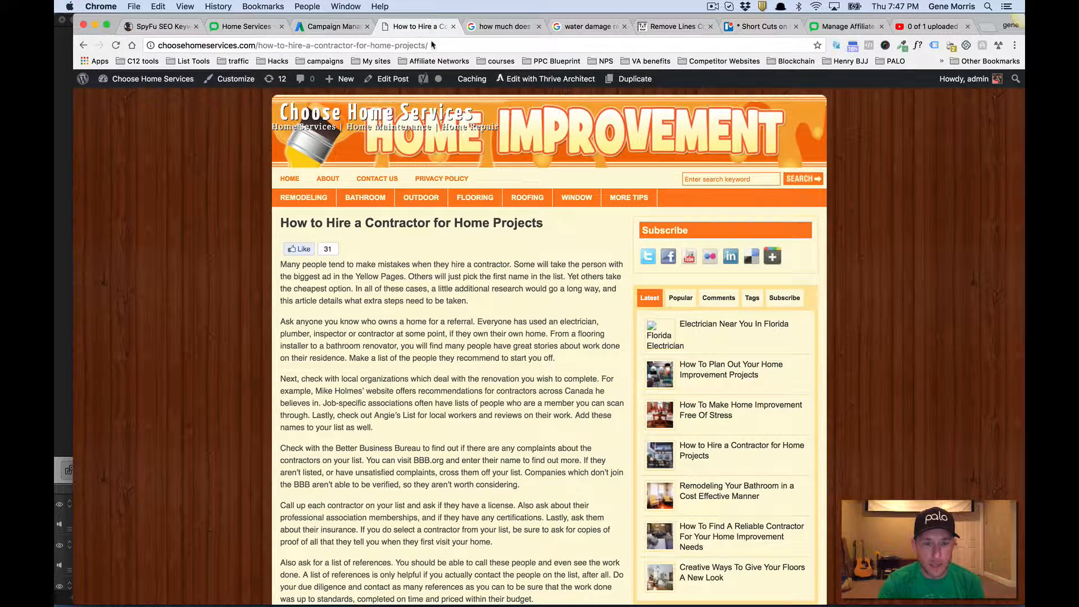
{"action": "scroll", "coordinate": [452, 296], "scroll_direction": "down", "scroll_amount": 3}
{"action": "scroll", "coordinate": [451, 297], "scroll_direction": "down", "scroll_amount": 4}
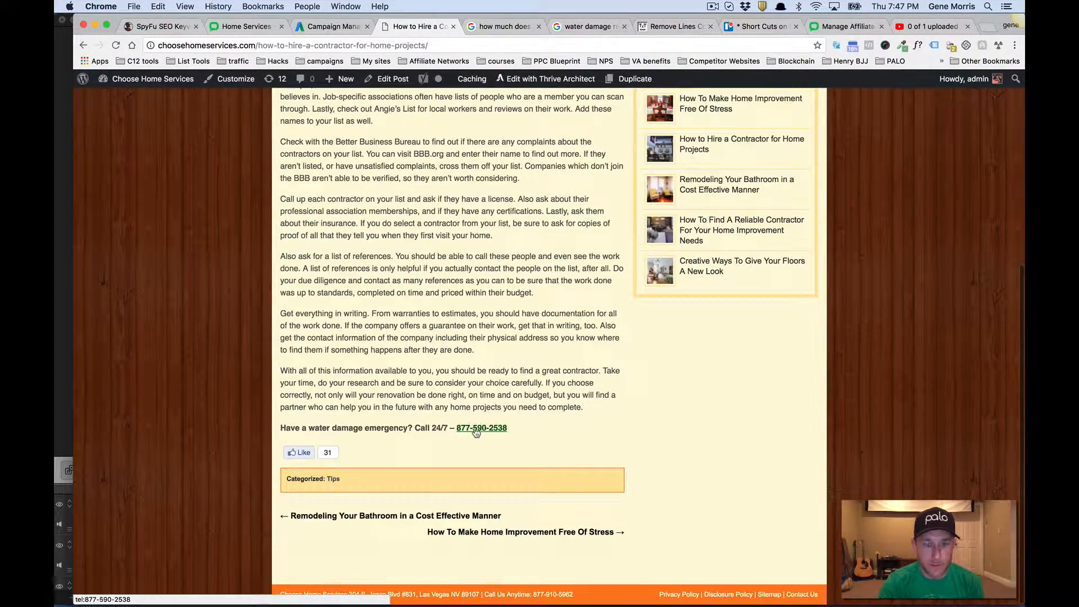
{"action": "scroll", "coordinate": [348, 421], "scroll_direction": "up", "scroll_amount": 7}
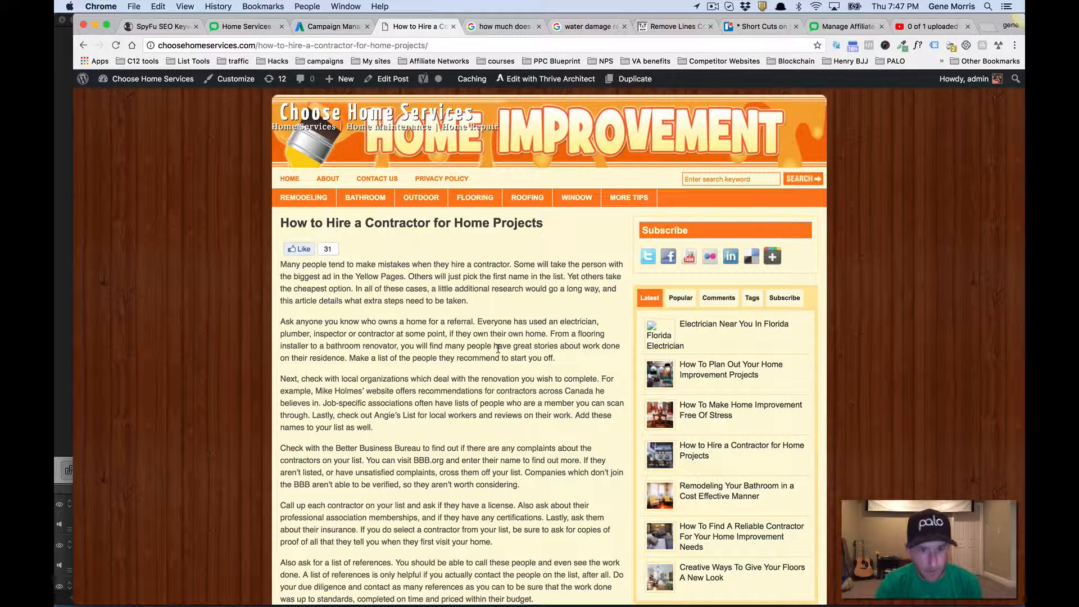
{"action": "scroll", "coordinate": [497, 348], "scroll_direction": "down", "scroll_amount": 2}
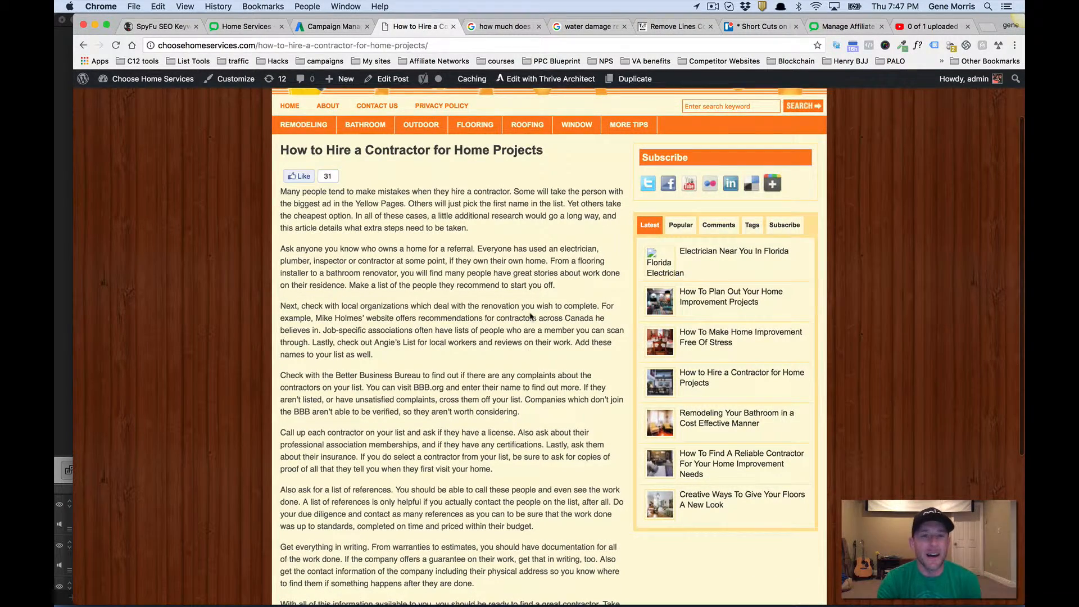
{"action": "scroll", "coordinate": [531, 316], "scroll_direction": "up", "scroll_amount": 2}
{"action": "scroll", "coordinate": [531, 316], "scroll_direction": "down", "scroll_amount": 6}
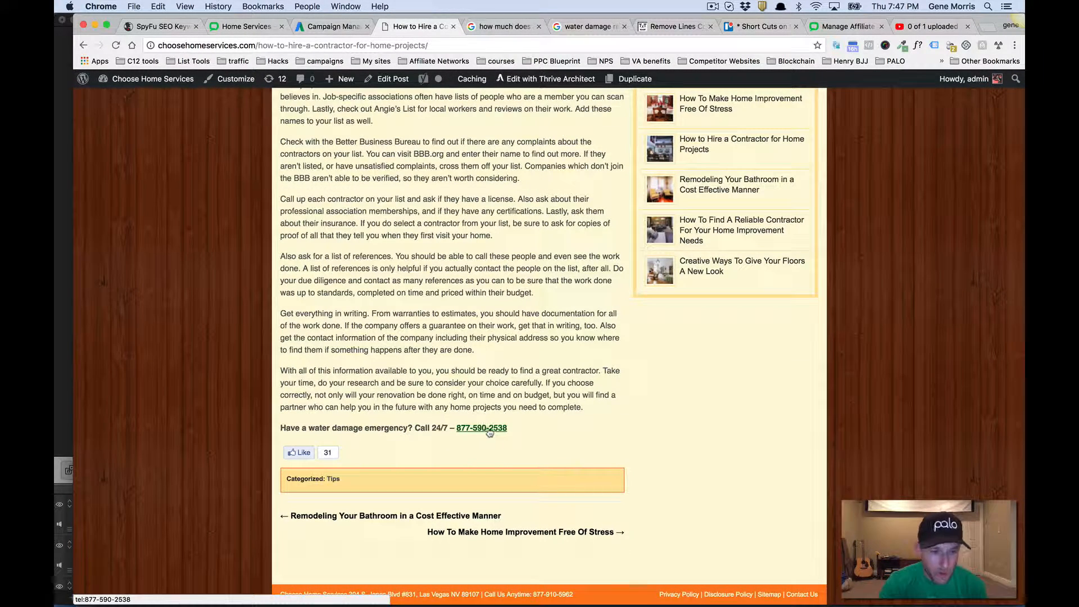
{"action": "scroll", "coordinate": [439, 236], "scroll_direction": "up", "scroll_amount": 7}
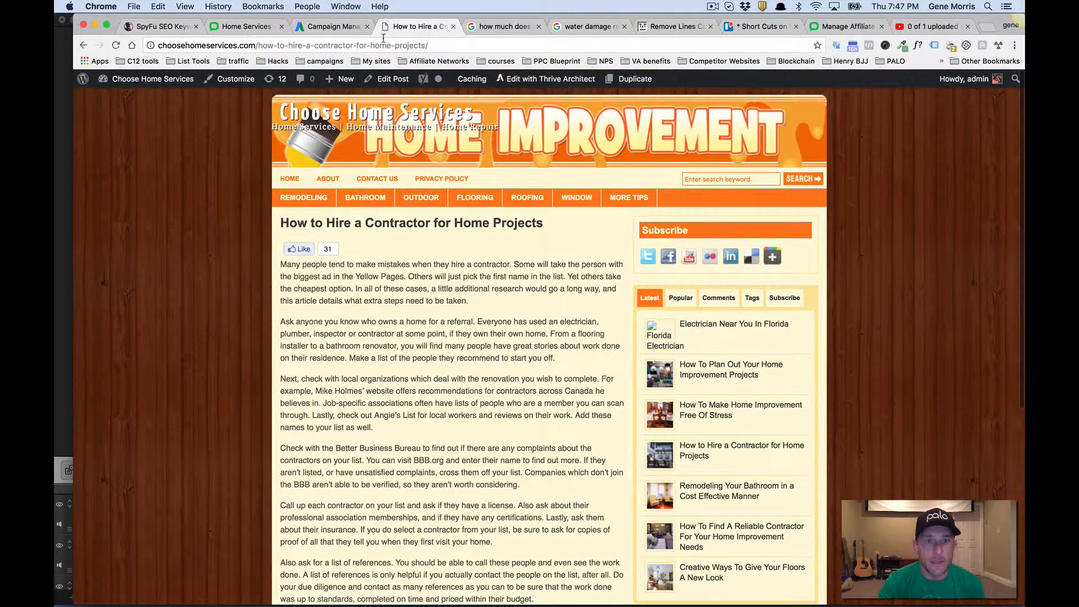
Step: Start a new Search Network only campaign in AdWords with the All features type
{"action": "left_click", "coordinate": [337, 26]}
{"action": "left_click", "coordinate": [274, 221]}
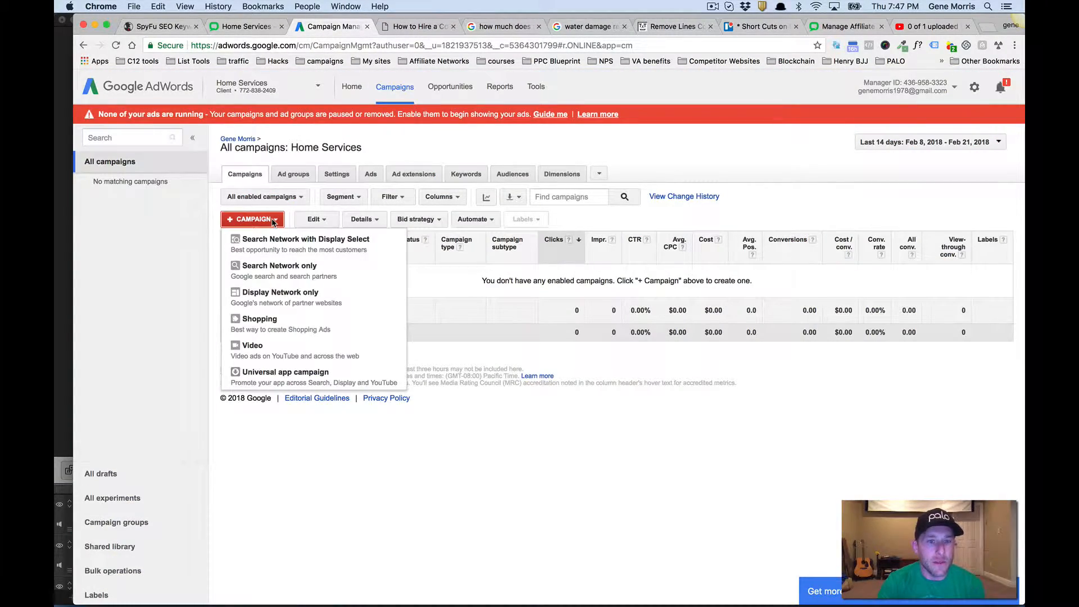
{"action": "left_click", "coordinate": [281, 273]}
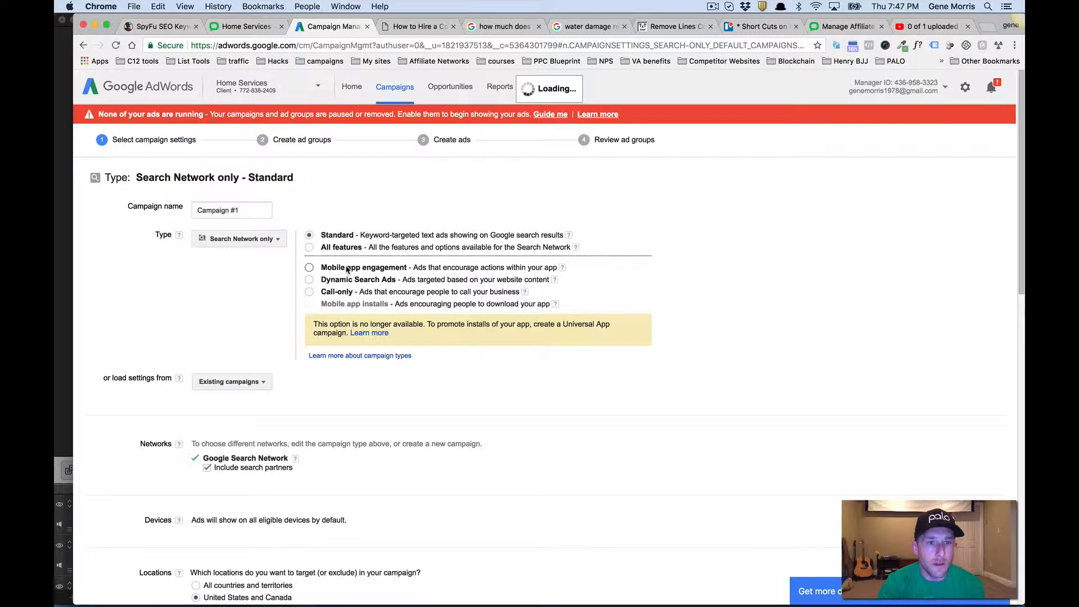
{"action": "left_click", "coordinate": [309, 247]}
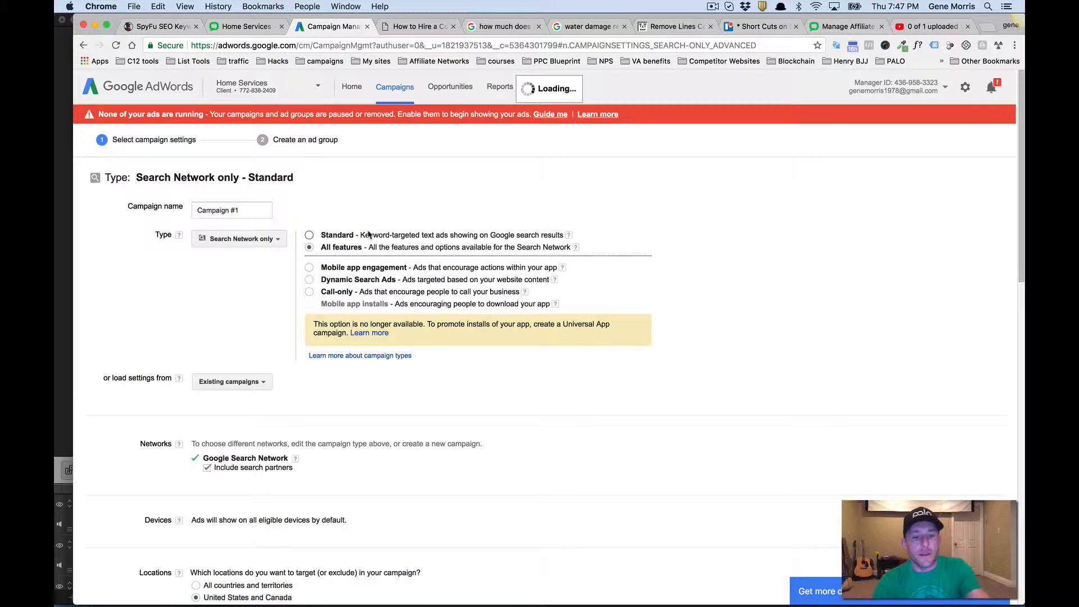
Step: Name the campaign "1. water and fire damage - servicemasterrestore", using the campaign name from the Excel sheet
{"action": "key", "text": "super+Tab"}
{"action": "key", "text": "super+Tab"}
{"action": "key", "text": "super+Tab"}
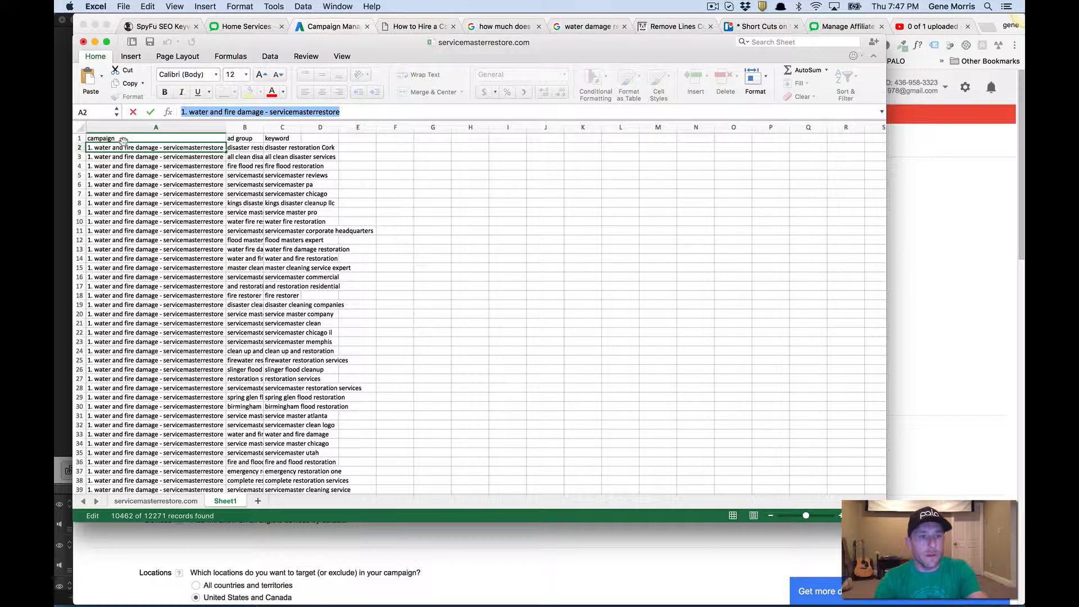
{"action": "key", "text": "super+Tab"}
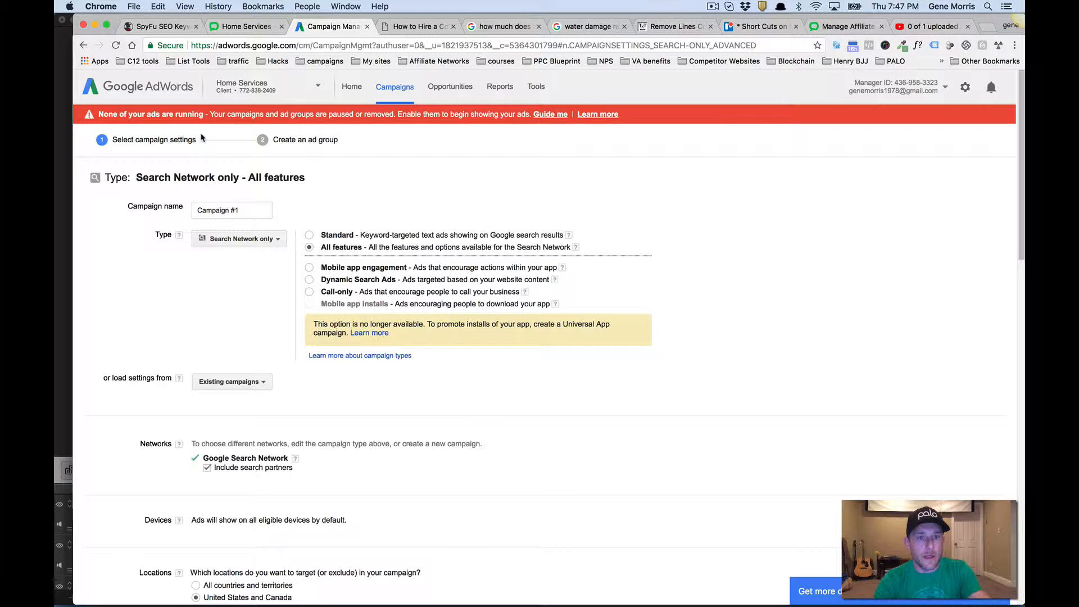
{"action": "triple_click", "coordinate": [258, 216]}
{"action": "key", "text": "super+v"}
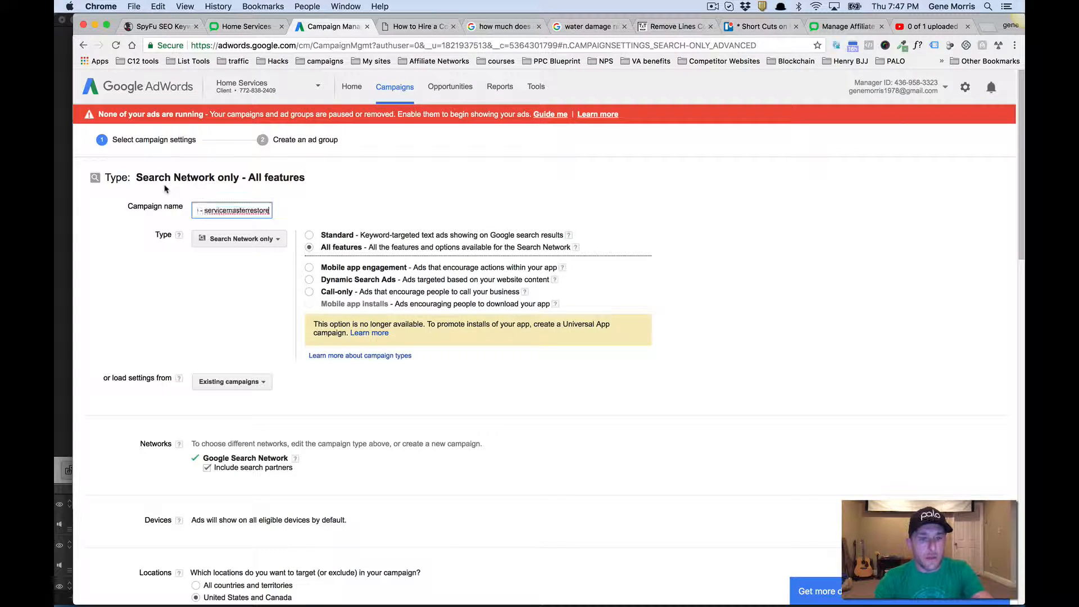
Step: Exclude search partners from the campaign's networks and set its target location to United States
{"action": "scroll", "coordinate": [259, 269], "scroll_direction": "down", "scroll_amount": 2}
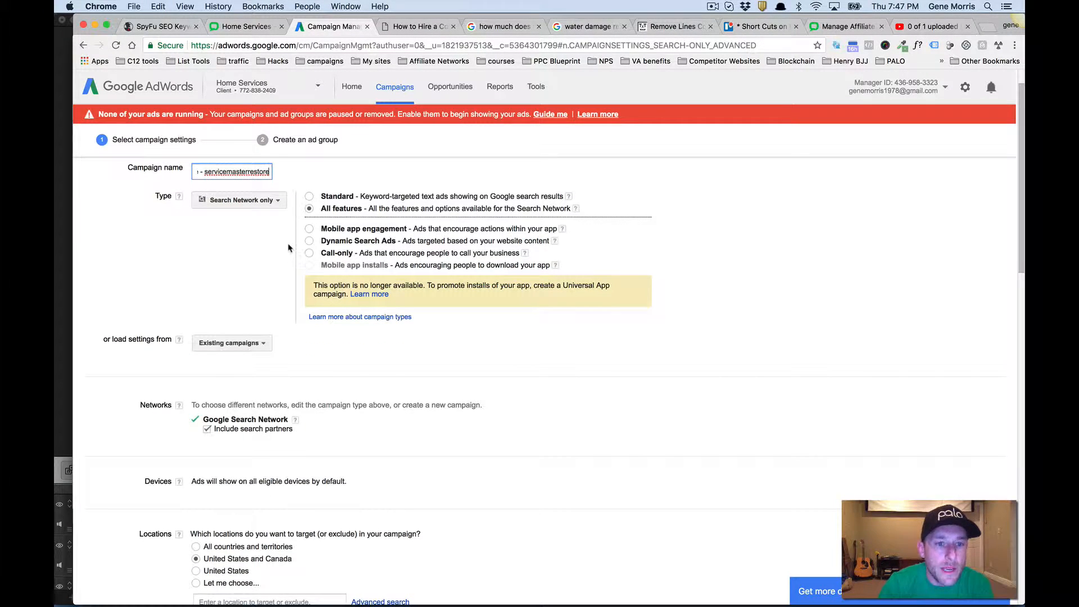
{"action": "scroll", "coordinate": [289, 248], "scroll_direction": "down", "scroll_amount": 3}
{"action": "scroll", "coordinate": [287, 307], "scroll_direction": "down", "scroll_amount": 2}
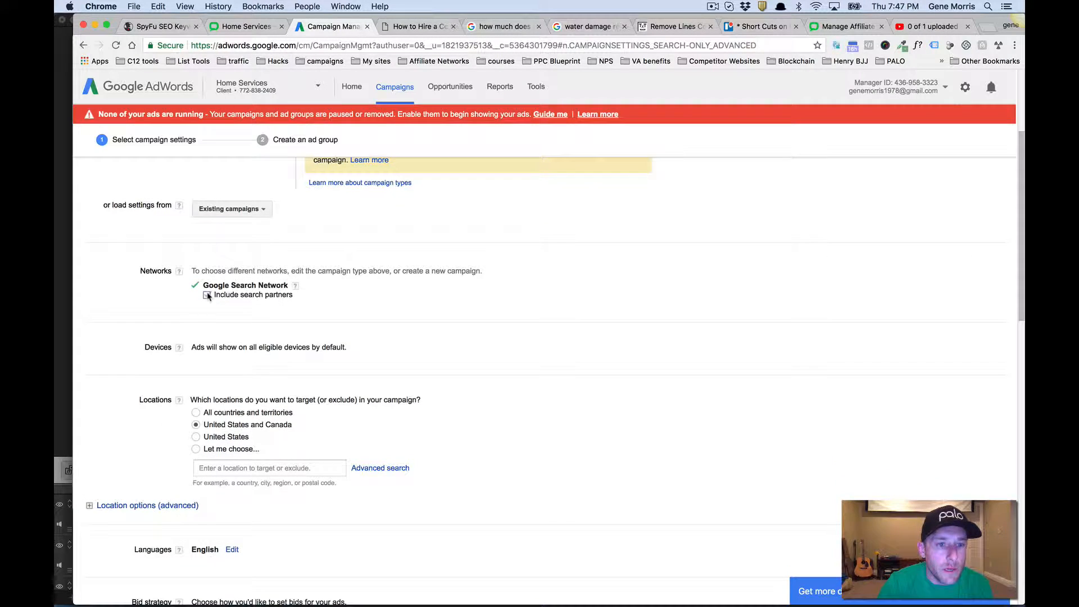
{"action": "scroll", "coordinate": [208, 296], "scroll_direction": "down", "scroll_amount": 3}
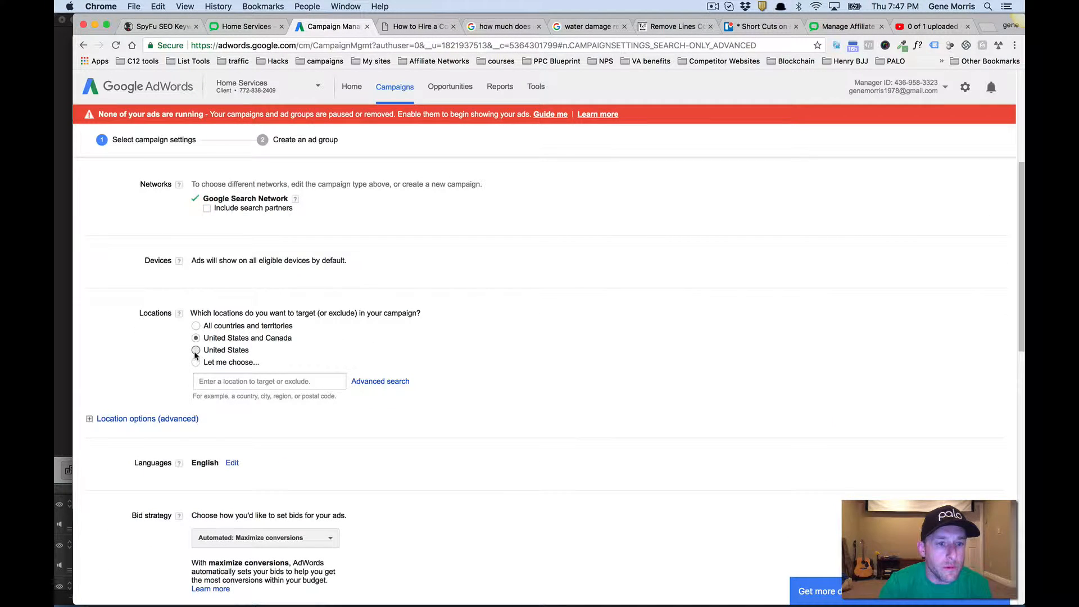
Step: In the Palo campaign summary for Home Services - Water & Fire Damage, open the Water Damage Target Zips region
{"action": "left_click", "coordinate": [245, 26]}
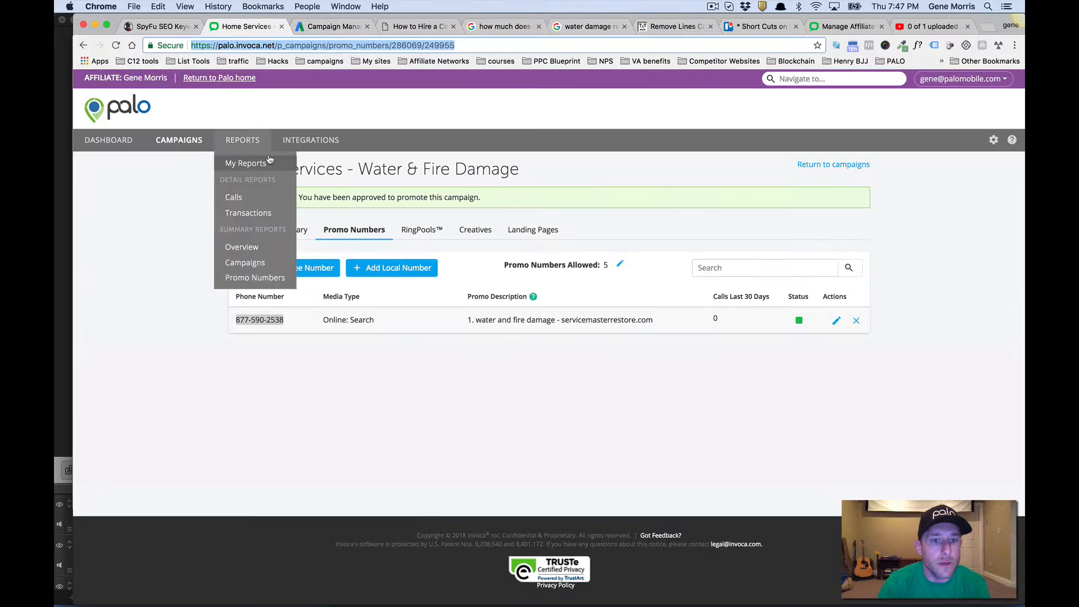
{"action": "left_click", "coordinate": [275, 230]}
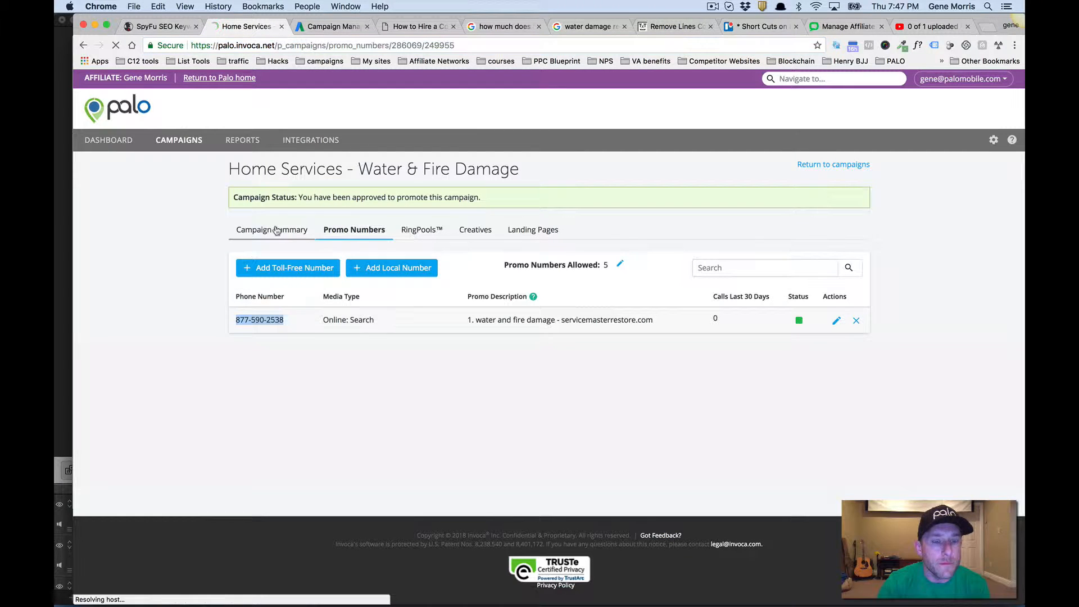
{"action": "left_click", "coordinate": [285, 230]}
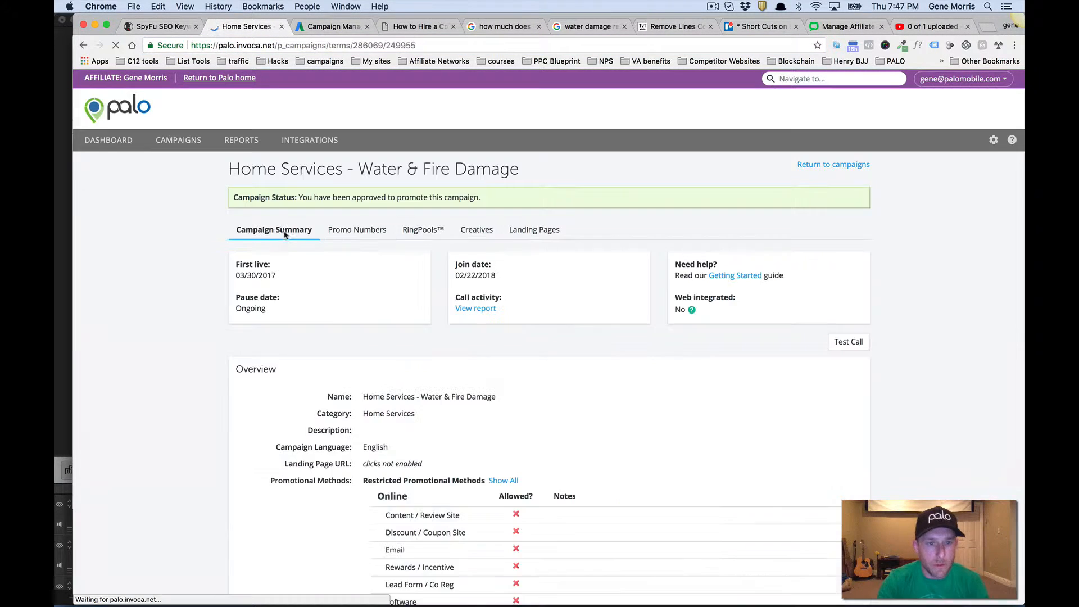
{"action": "scroll", "coordinate": [362, 338], "scroll_direction": "down", "scroll_amount": 20}
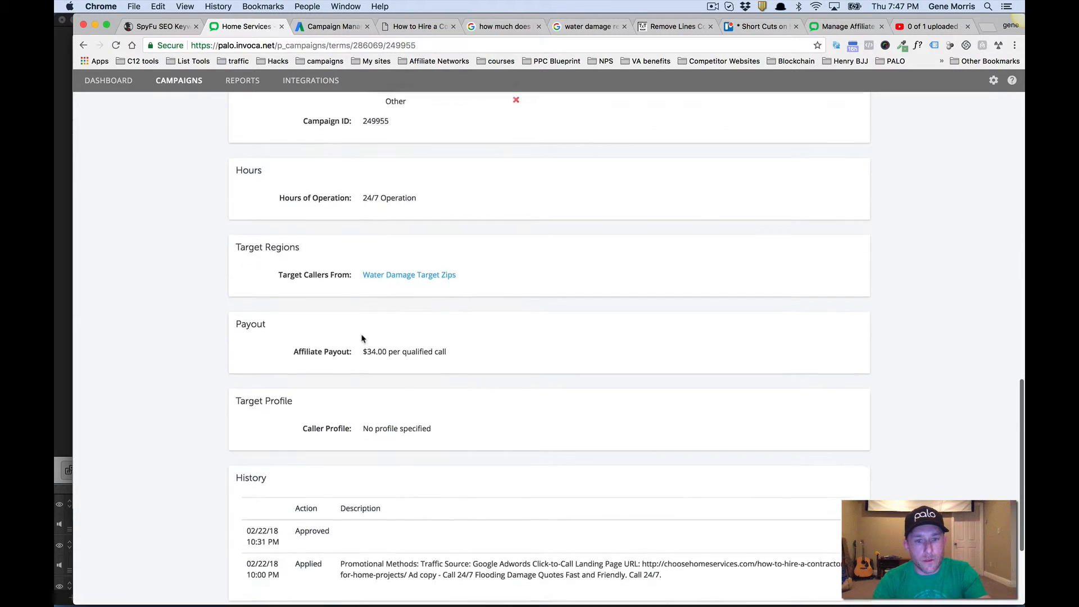
{"action": "scroll", "coordinate": [362, 338], "scroll_direction": "up", "scroll_amount": 6}
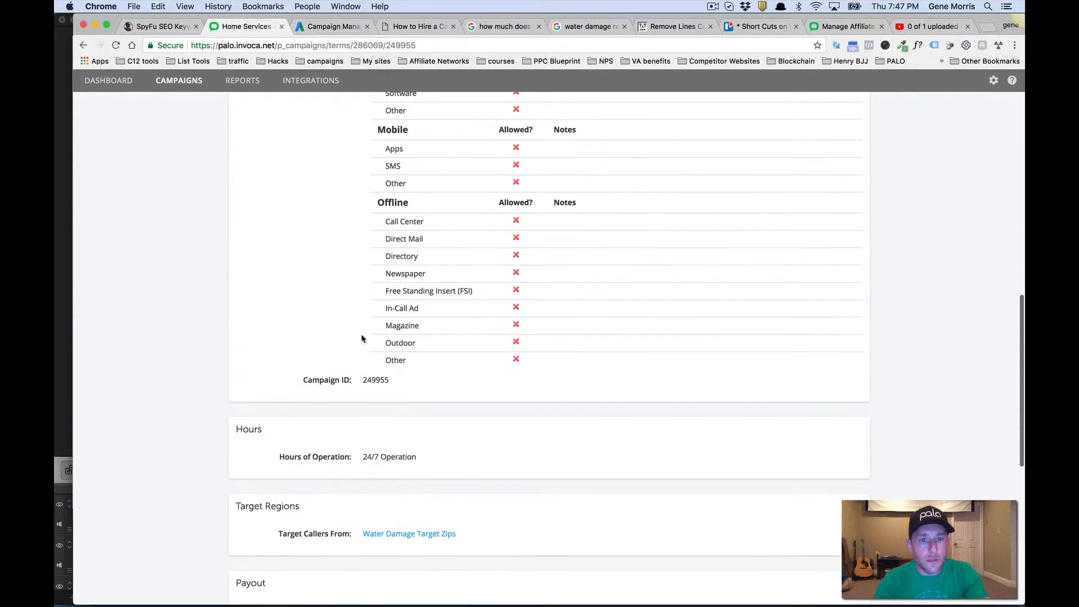
{"action": "left_click", "coordinate": [410, 432]}
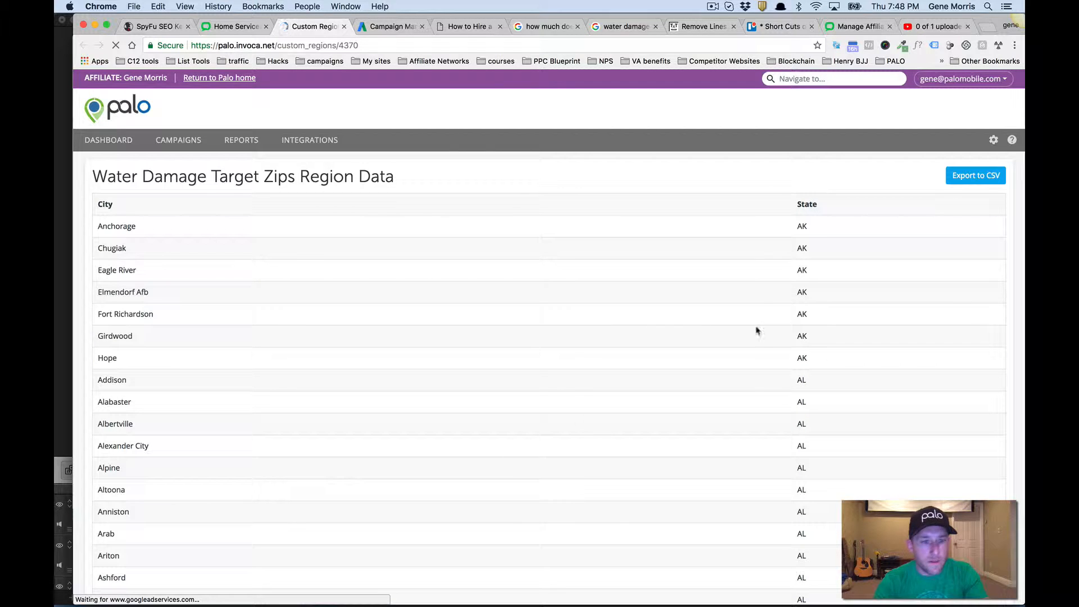
Step: Export the Water Damage Target Zips region data as a CSV file to the Downloads folder
{"action": "scroll", "coordinate": [786, 317], "scroll_direction": "down", "scroll_amount": 5}
{"action": "scroll", "coordinate": [785, 322], "scroll_direction": "down", "scroll_amount": 4}
{"action": "scroll", "coordinate": [861, 269], "scroll_direction": "up", "scroll_amount": 10}
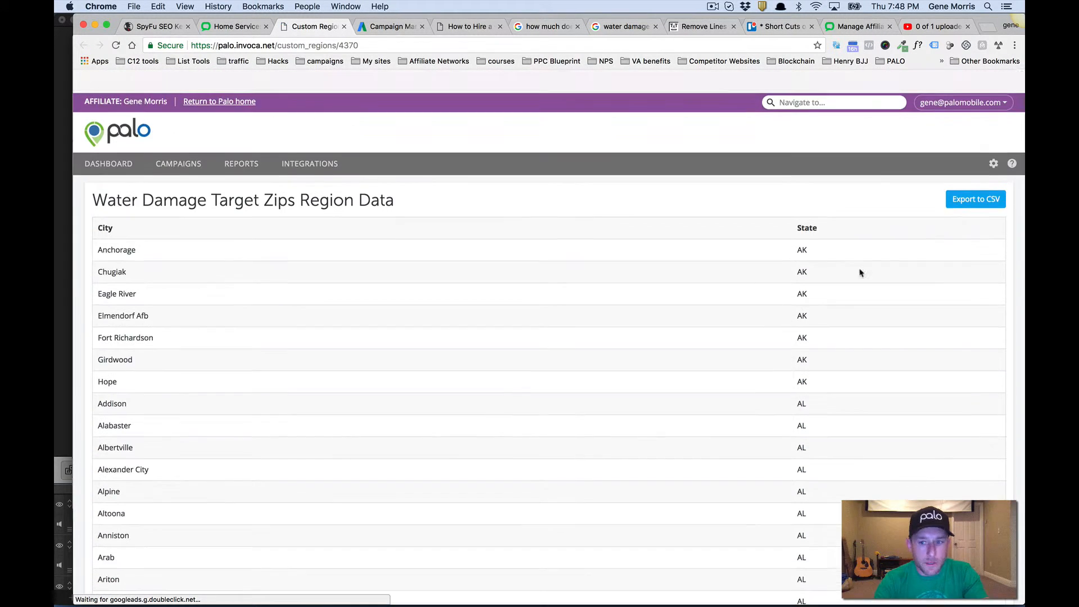
{"action": "left_click", "coordinate": [976, 176]}
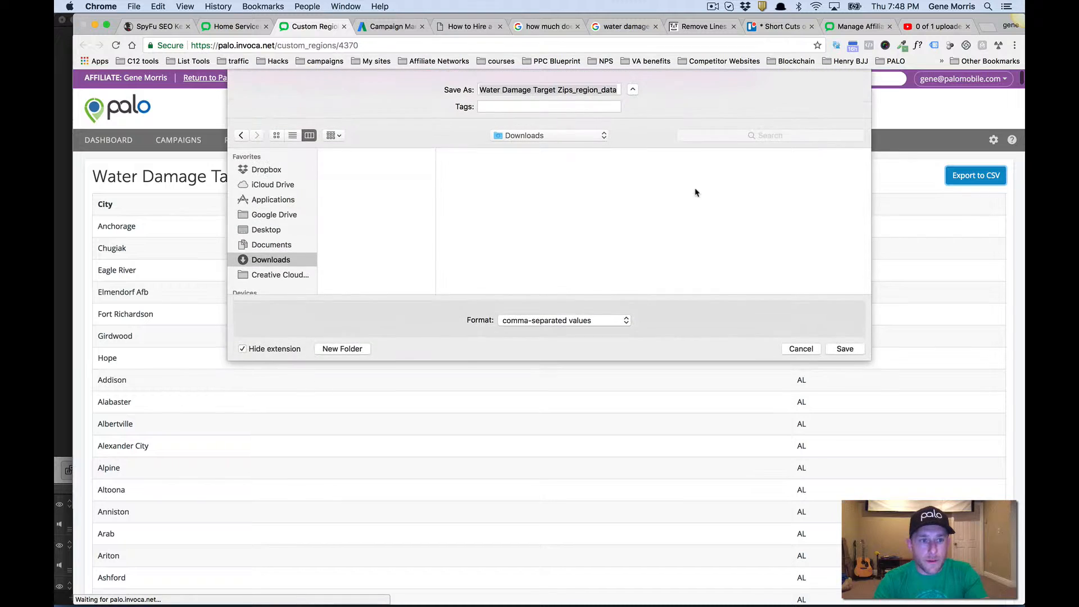
{"action": "left_click", "coordinate": [846, 349]}
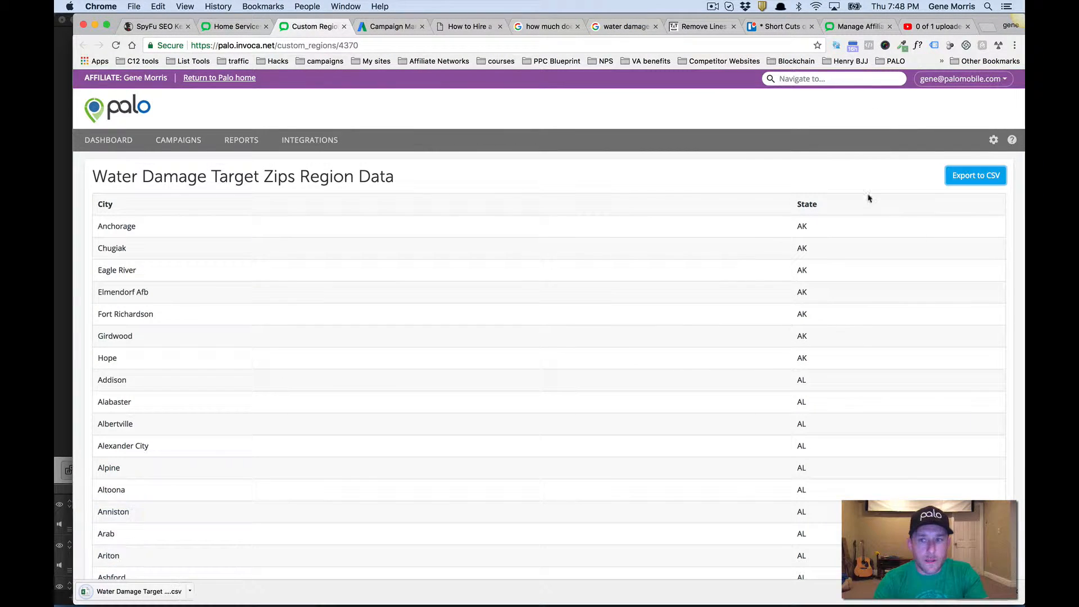
Step: Open the exported CSV in Excel and copy all city and state rows below the header
{"action": "left_click", "coordinate": [95, 589]}
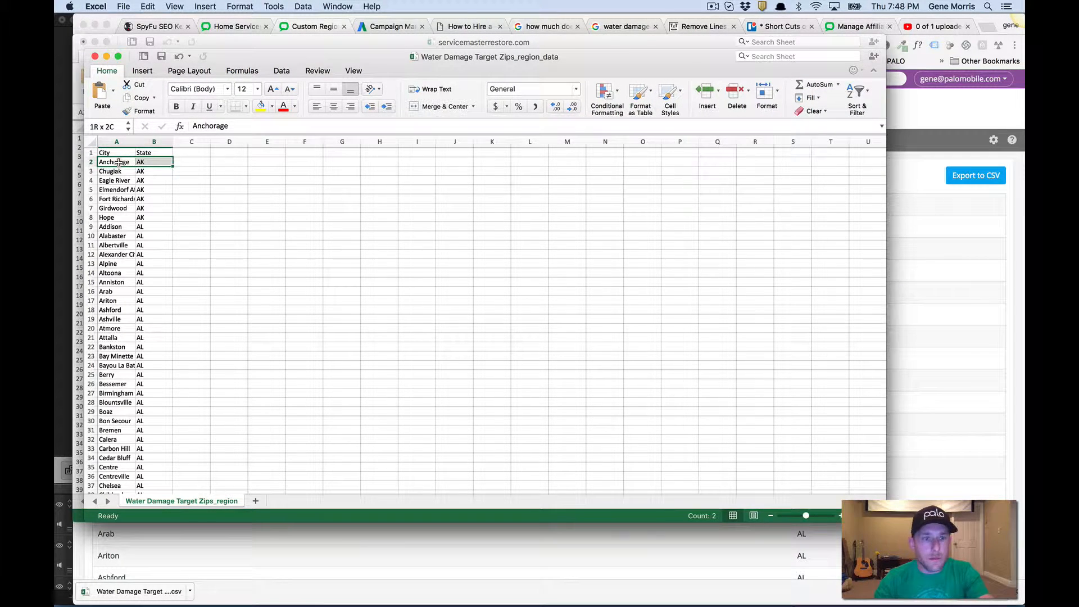
{"action": "key", "text": "super+shift+Down"}
{"action": "key", "text": "super+c"}
{"action": "key", "text": "ctrl+BackSpace"}
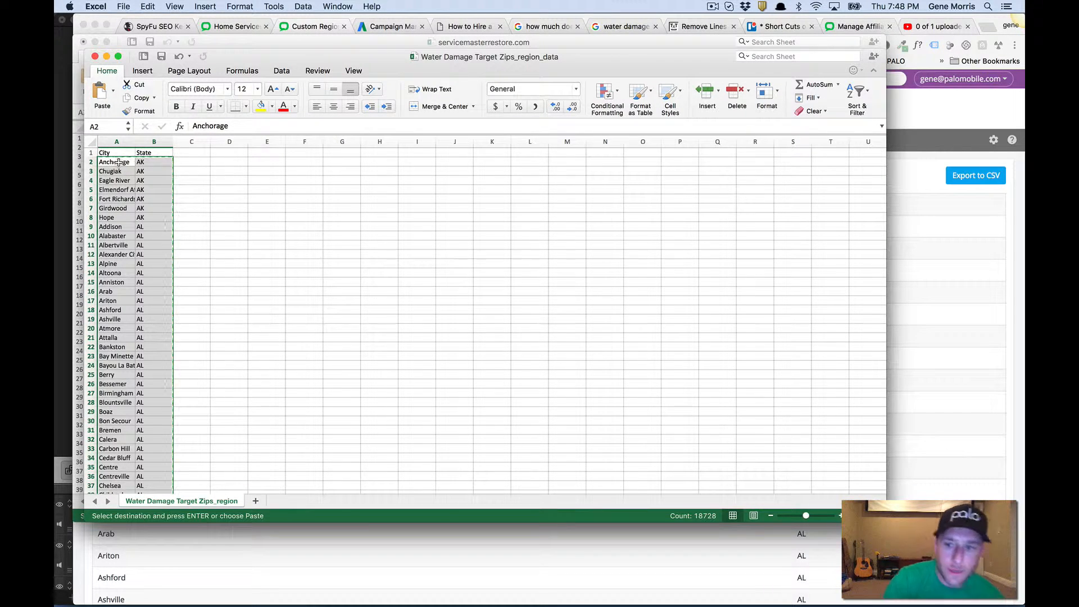
Step: Look through the list of target cities and states in the region data sheet
{"action": "scroll", "coordinate": [296, 180], "scroll_direction": "down", "scroll_amount": 20}
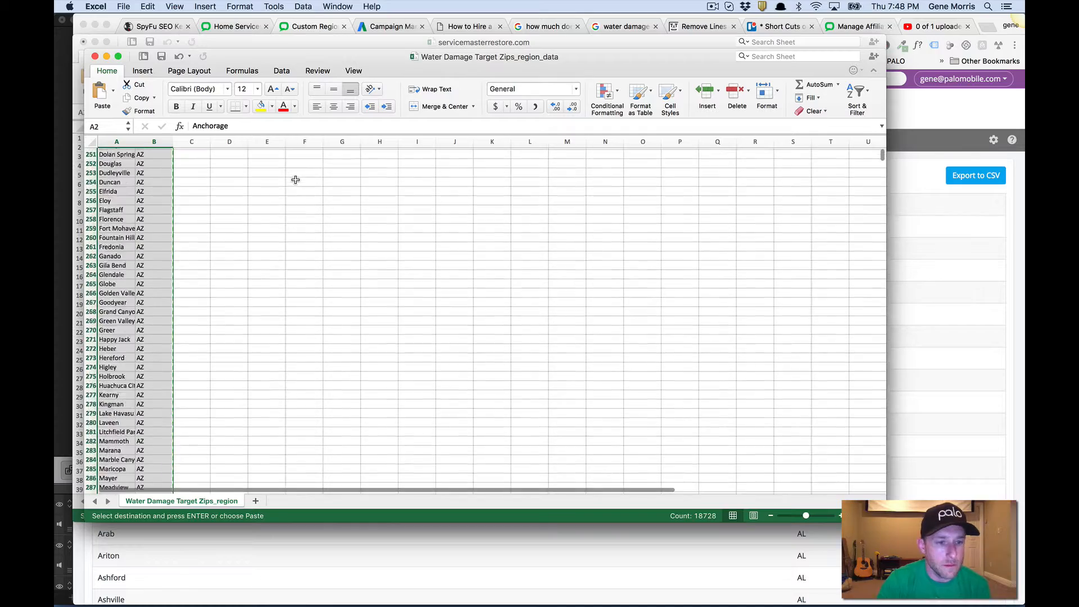
{"action": "scroll", "coordinate": [297, 181], "scroll_direction": "down", "scroll_amount": 20}
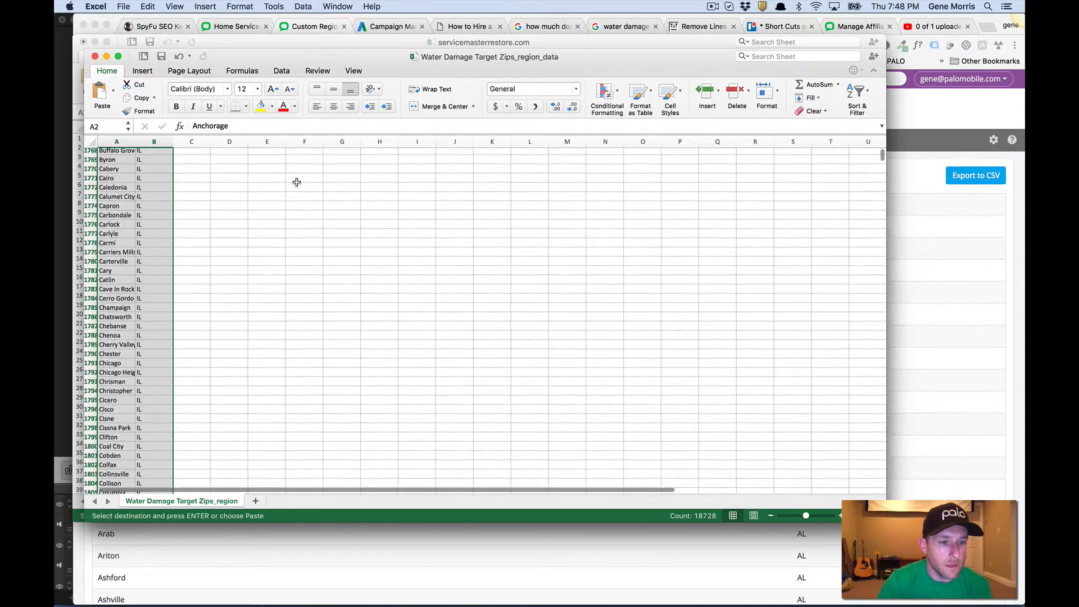
{"action": "scroll", "coordinate": [296, 182], "scroll_direction": "up", "scroll_amount": 20}
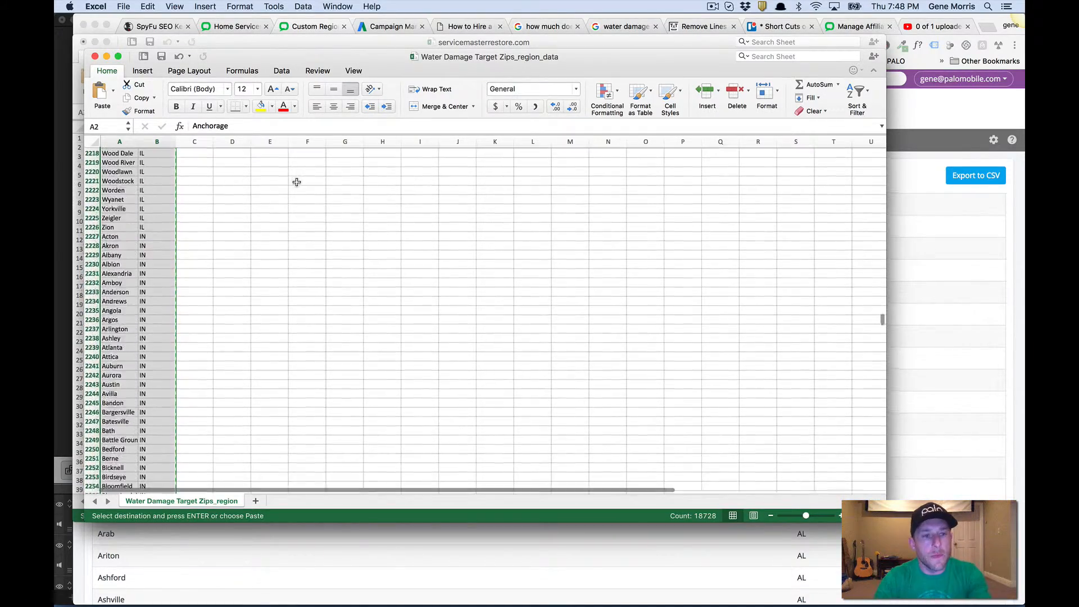
{"action": "scroll", "coordinate": [297, 181], "scroll_direction": "up", "scroll_amount": 20}
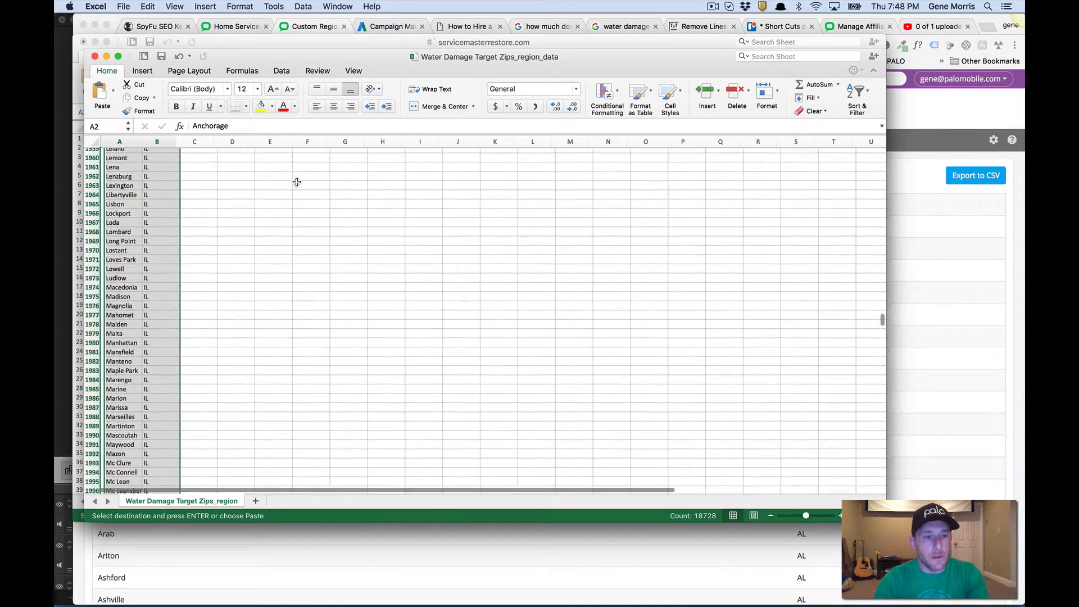
{"action": "scroll", "coordinate": [297, 182], "scroll_direction": "up", "scroll_amount": 20}
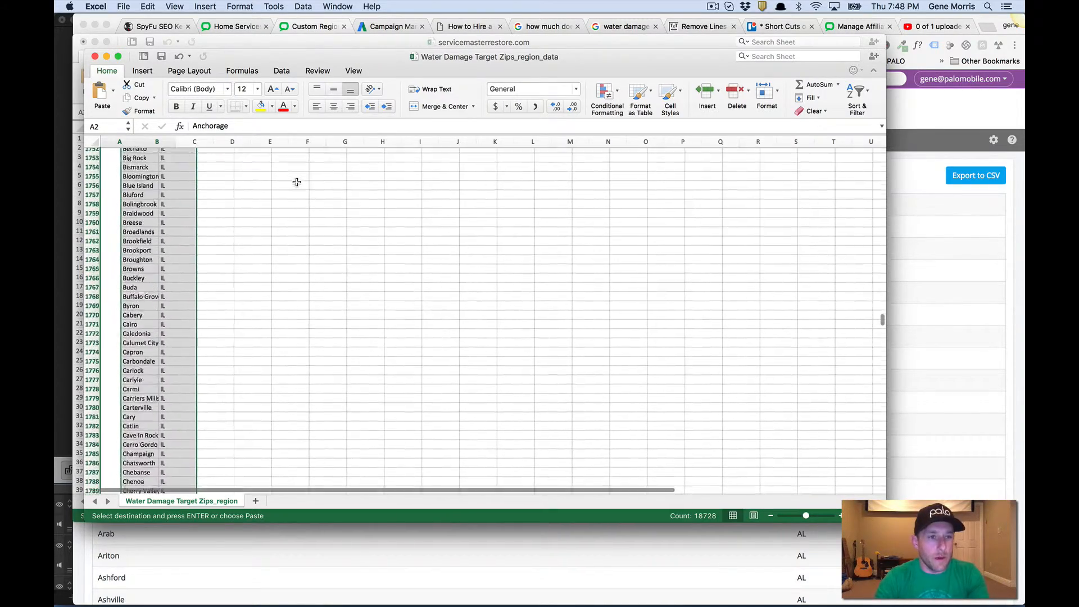
{"action": "scroll", "coordinate": [297, 182], "scroll_direction": "up", "scroll_amount": 20}
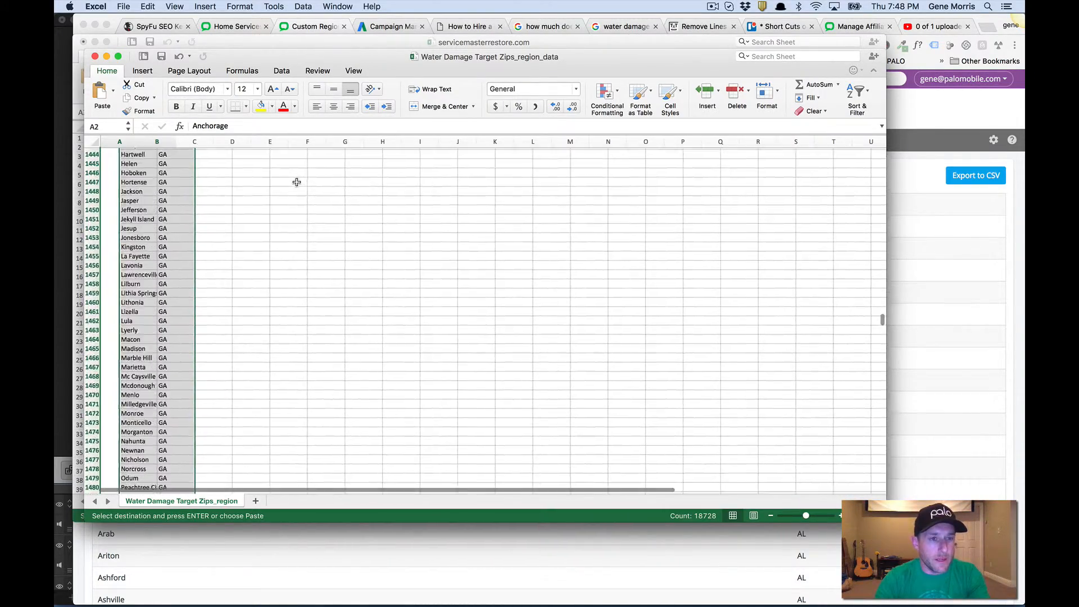
{"action": "scroll", "coordinate": [297, 182], "scroll_direction": "up", "scroll_amount": 20}
Step: Switch to the AdWords campaign settings, open the advanced location search and choose bulk locations entry
{"action": "key", "text": "super+Tab"}
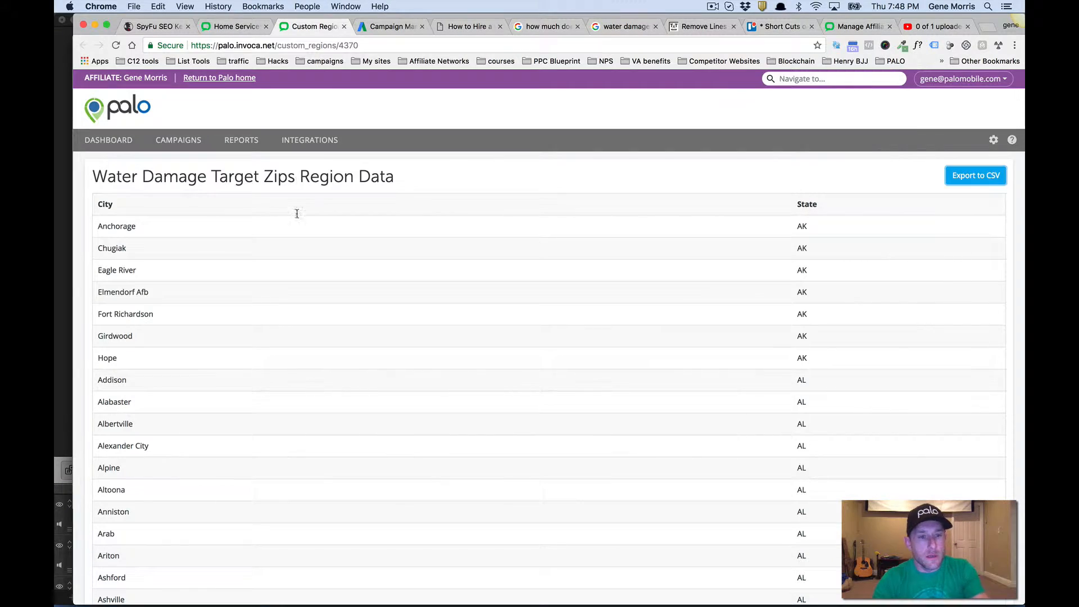
{"action": "left_click", "coordinate": [400, 26]}
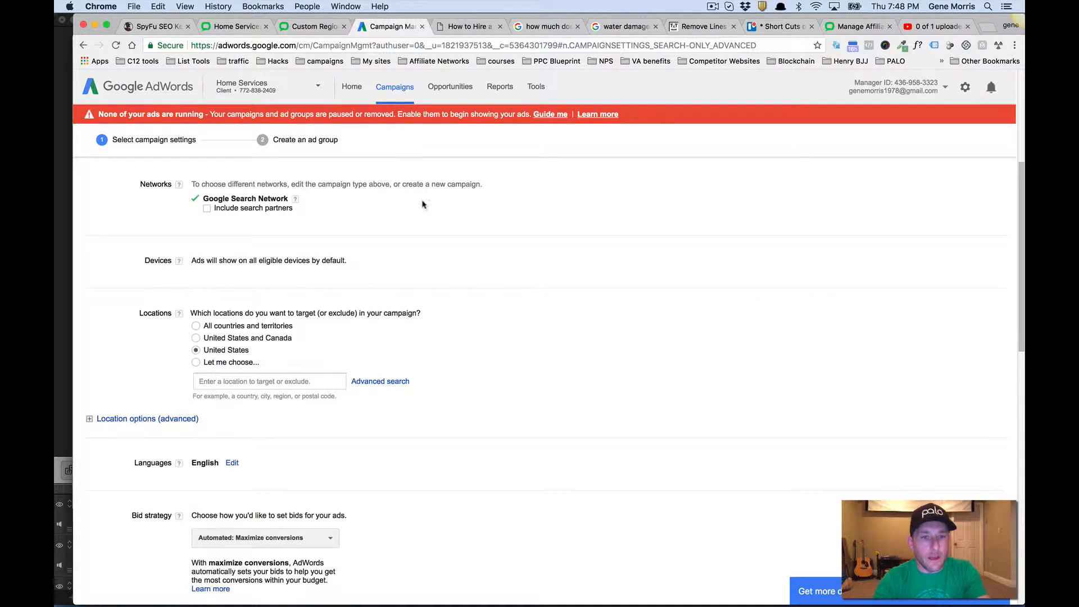
{"action": "scroll", "coordinate": [444, 270], "scroll_direction": "down", "scroll_amount": 6}
{"action": "scroll", "coordinate": [445, 270], "scroll_direction": "up", "scroll_amount": 6}
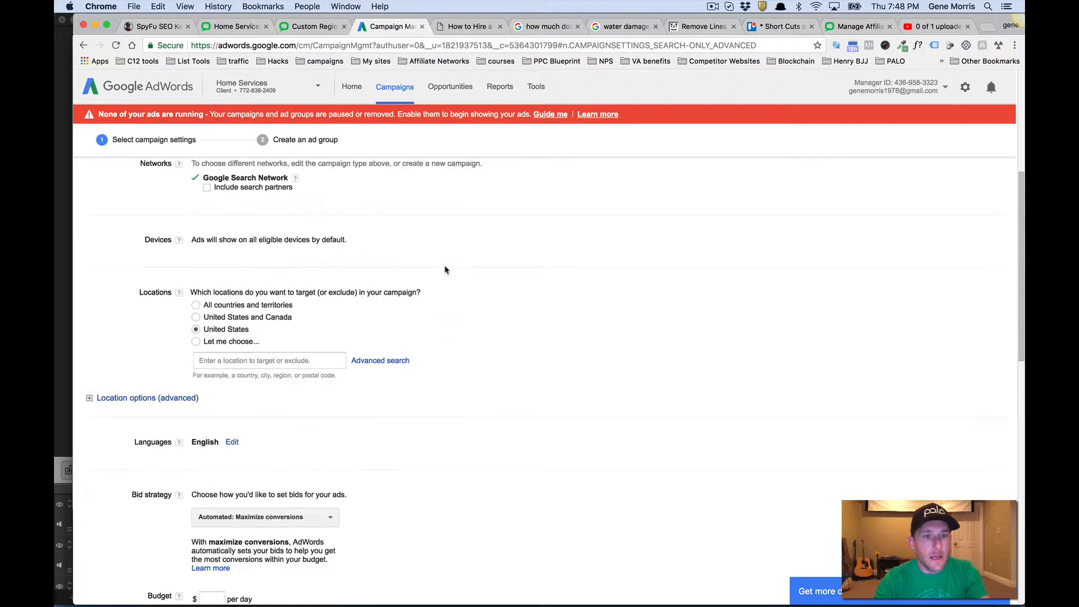
{"action": "left_click", "coordinate": [380, 362]}
{"action": "left_click", "coordinate": [724, 197]}
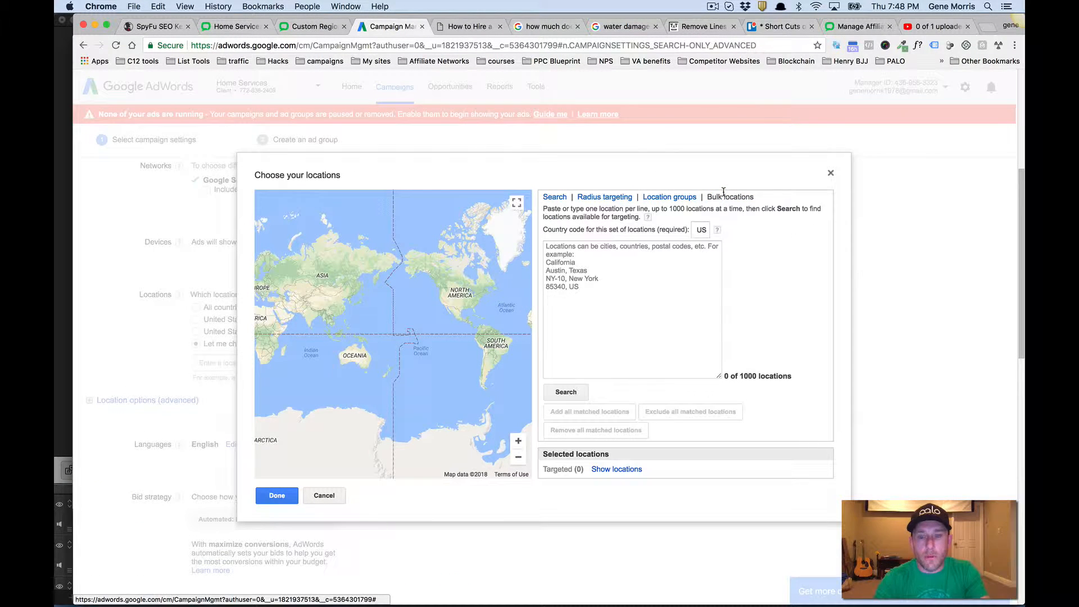
{"action": "left_click_drag", "start_coordinate": [799, 382], "coordinate": [735, 378]}
Step: Return to the region data sheet in Excel and go back to the start of the copied city list
{"action": "key", "text": "super+Tab"}
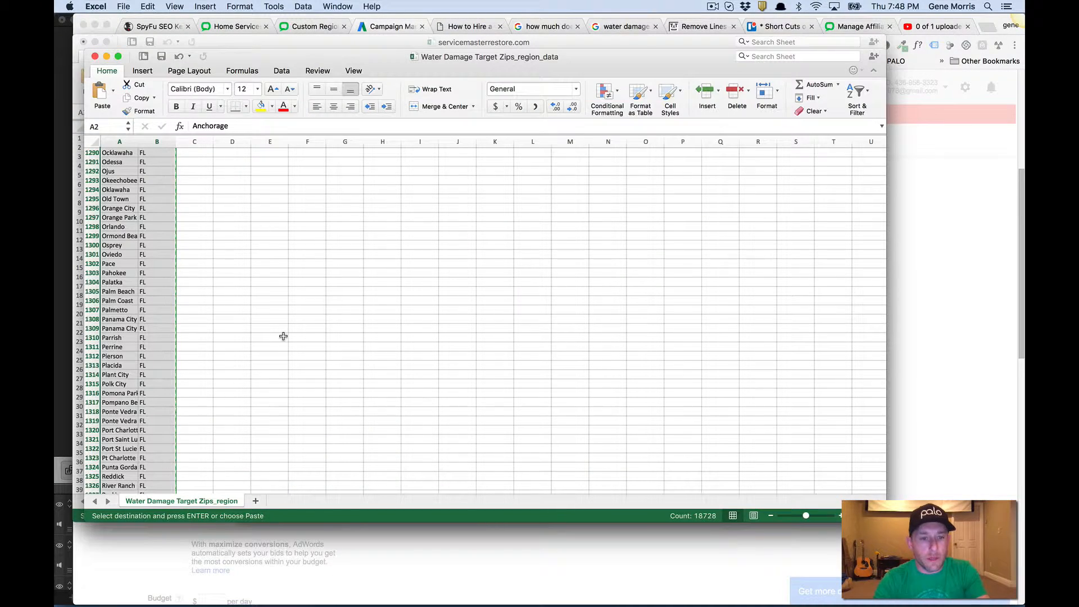
{"action": "scroll", "coordinate": [278, 340], "scroll_direction": "up", "scroll_amount": 20}
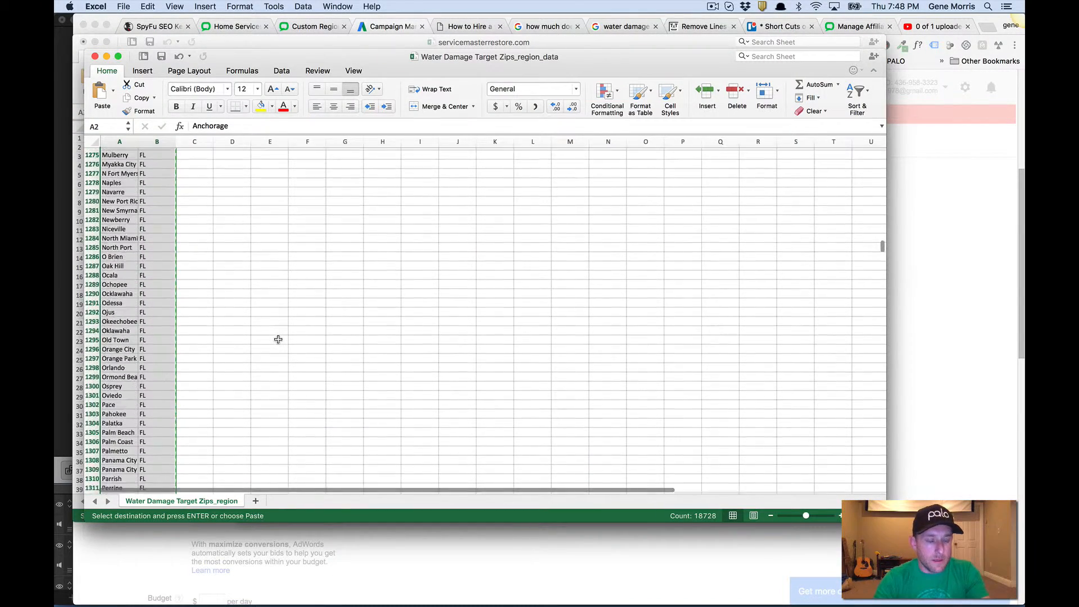
{"action": "scroll", "coordinate": [279, 340], "scroll_direction": "up", "scroll_amount": 20}
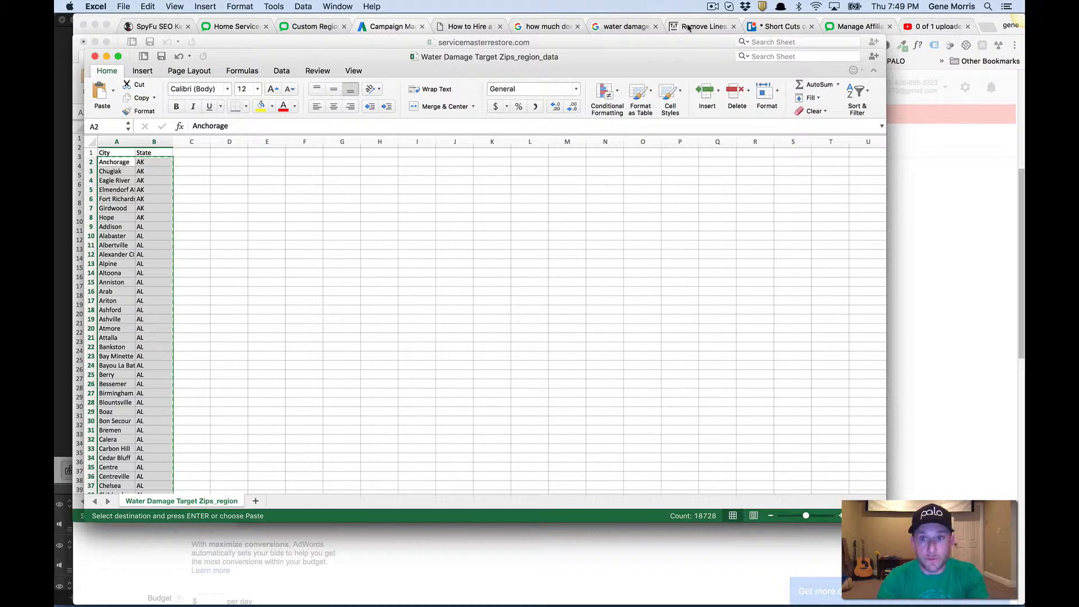
{"action": "left_click", "coordinate": [712, 11]}
{"action": "left_click", "coordinate": [725, 41]}
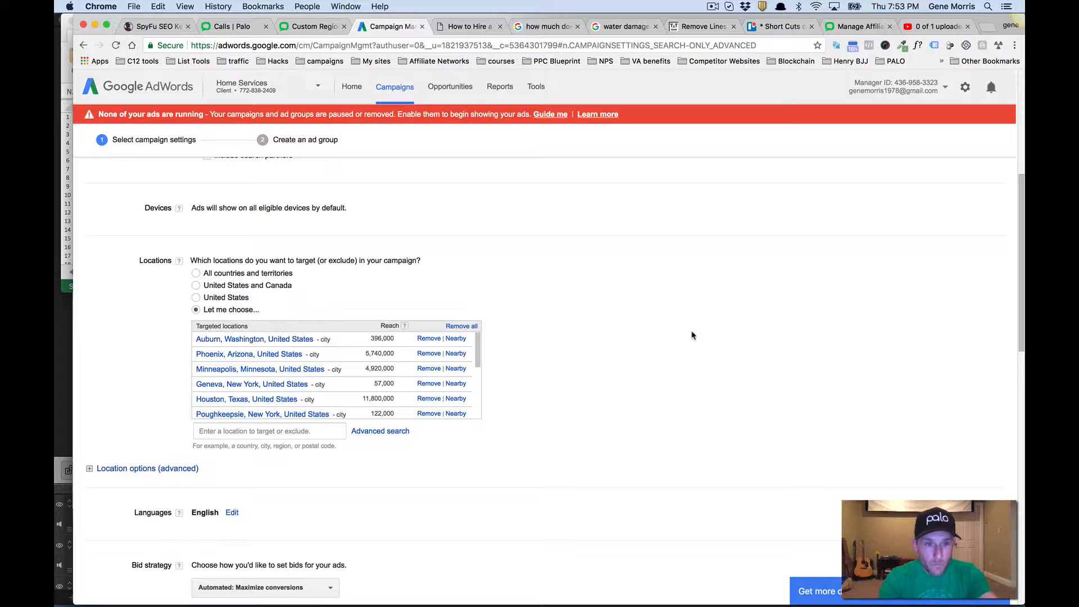
Step: Change the campaign's bid strategy to Automated: Enhanced CPC
{"action": "scroll", "coordinate": [691, 336], "scroll_direction": "down", "scroll_amount": 6}
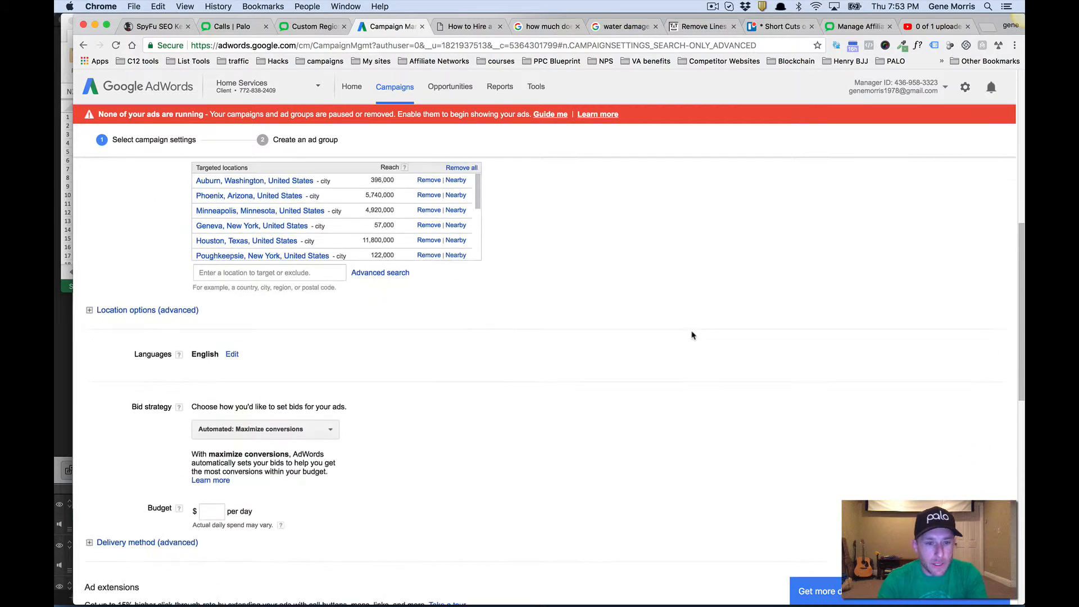
{"action": "left_click", "coordinate": [324, 393]}
{"action": "scroll", "coordinate": [325, 393], "scroll_direction": "down", "scroll_amount": 3}
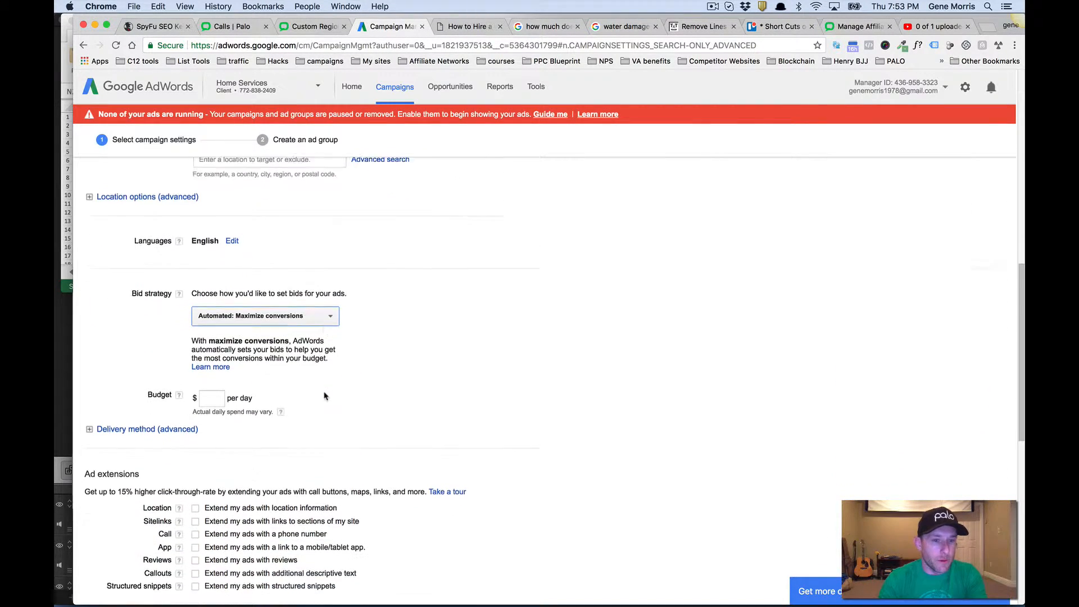
{"action": "left_click", "coordinate": [323, 307]}
{"action": "left_click", "coordinate": [253, 435]}
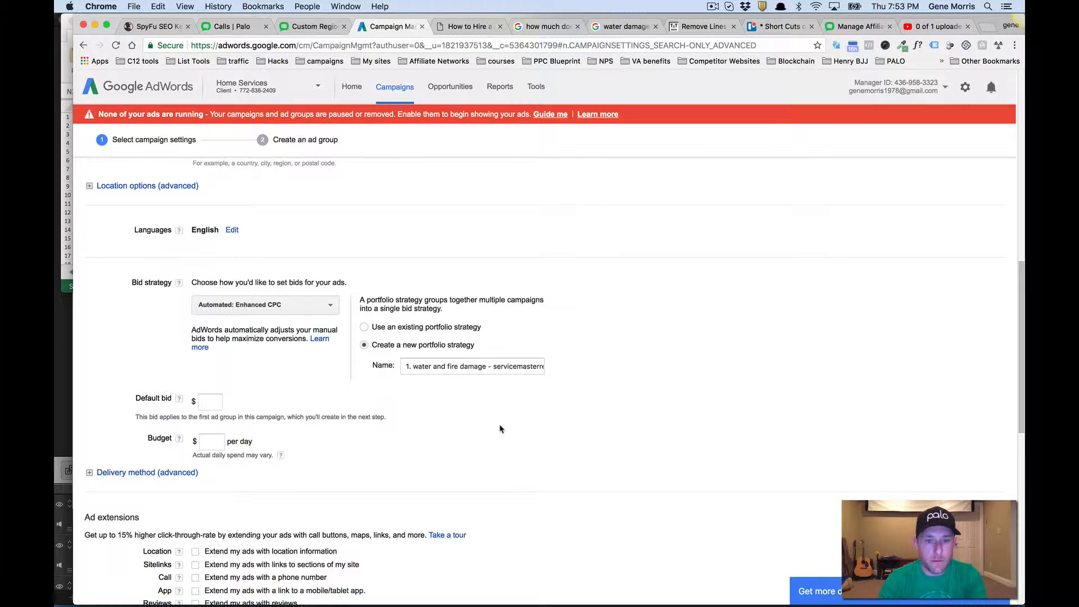
Step: Set the default bid to $3 and the campaign budget to $50 per day
{"action": "left_click", "coordinate": [219, 400]}
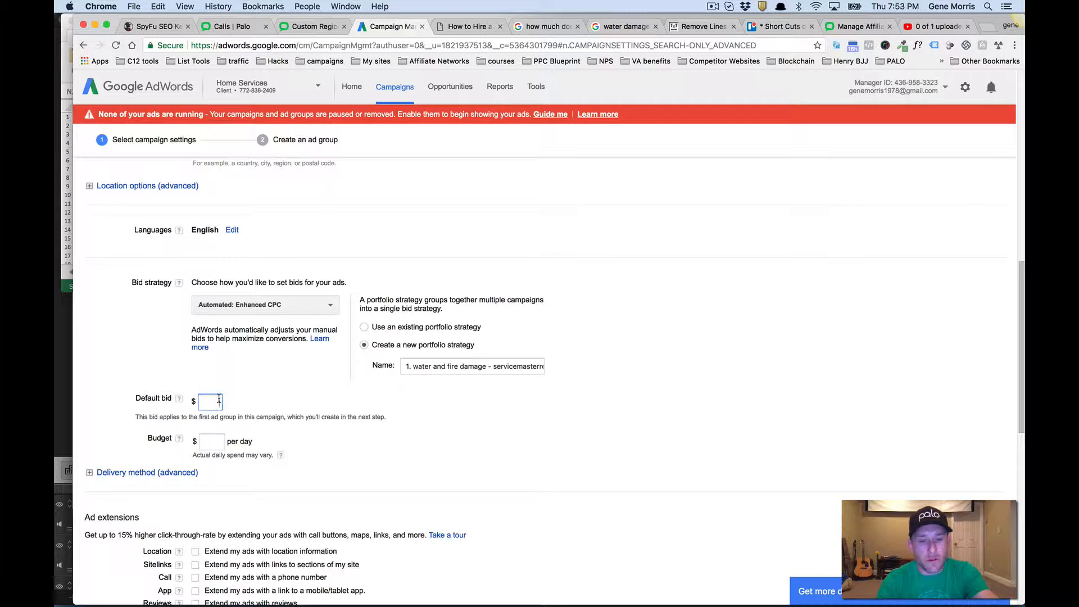
{"action": "left_click", "coordinate": [210, 444]}
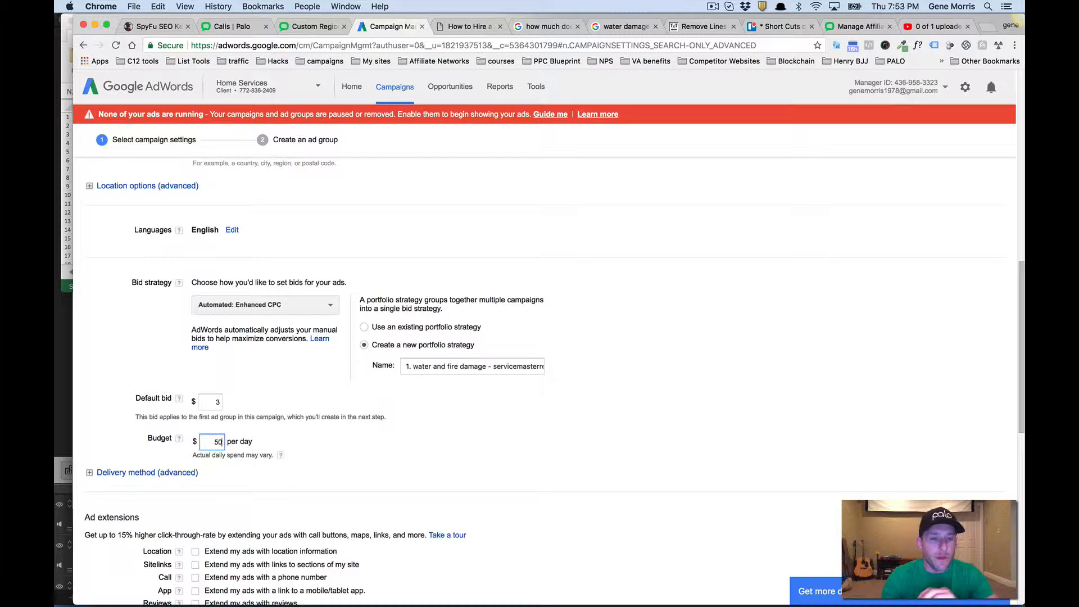
Step: Review the ad scheduling settings and check the offer's hours, payout and restrictions in the Palo campaign summary for Home Services - Water & Fire Damage
{"action": "scroll", "coordinate": [341, 486], "scroll_direction": "down", "scroll_amount": 5}
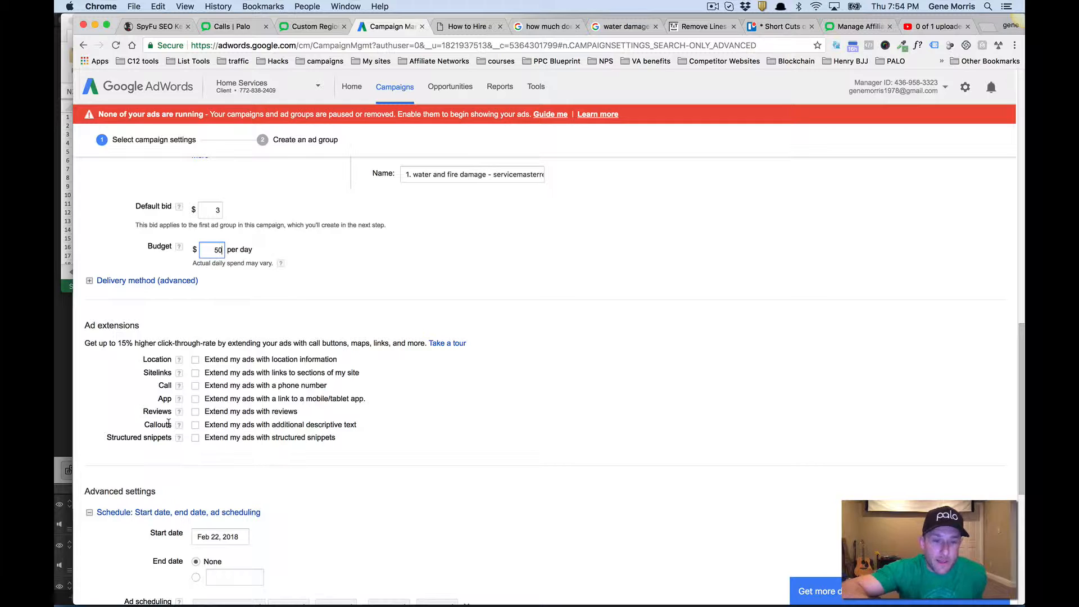
{"action": "scroll", "coordinate": [169, 424], "scroll_direction": "down", "scroll_amount": 5}
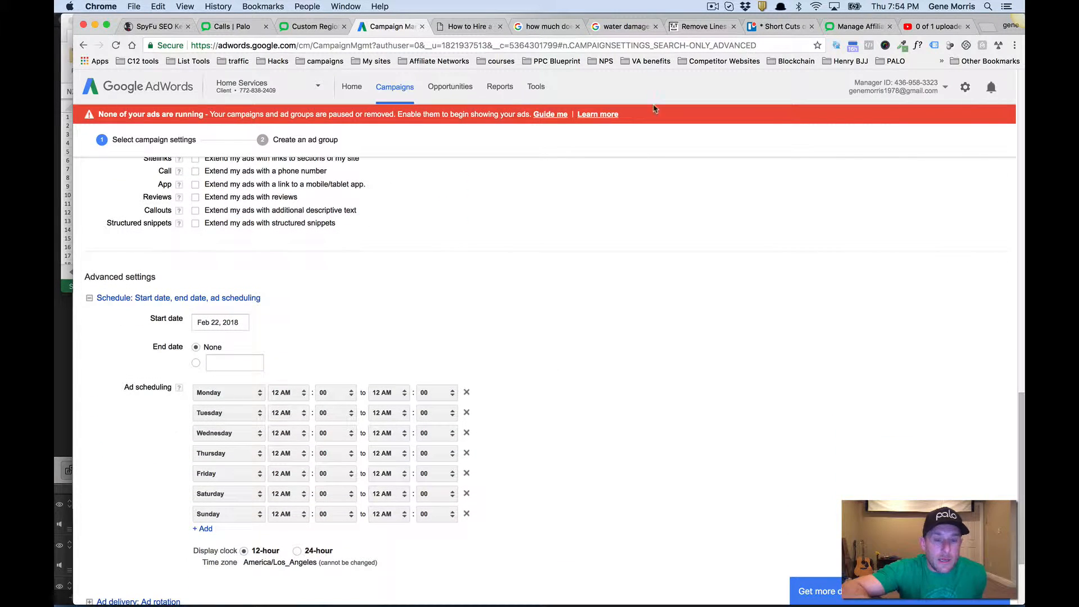
{"action": "left_click", "coordinate": [245, 31]}
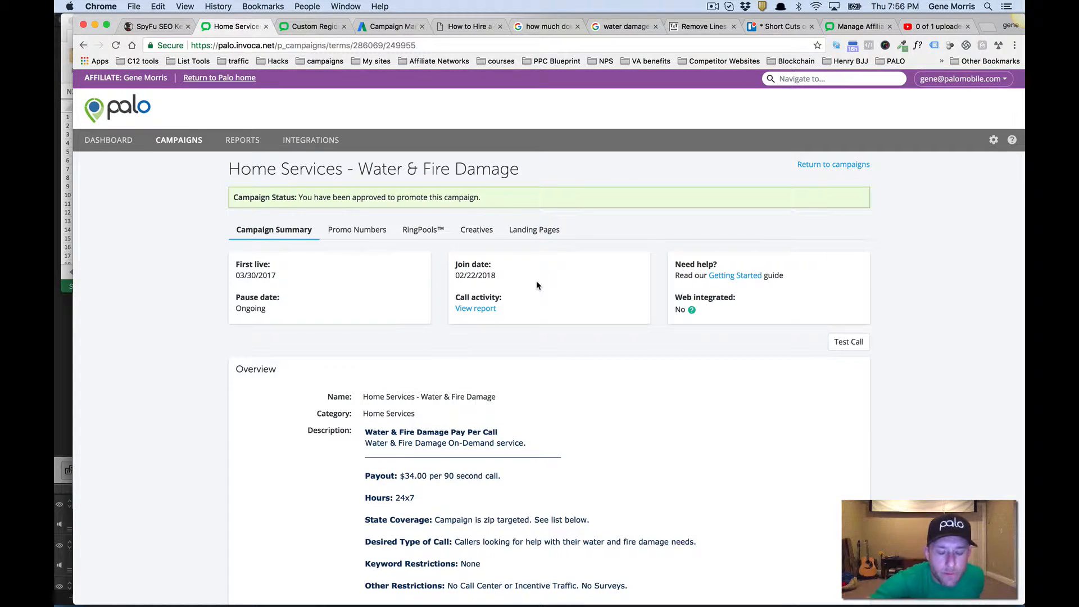
{"action": "scroll", "coordinate": [536, 286], "scroll_direction": "down", "scroll_amount": 5}
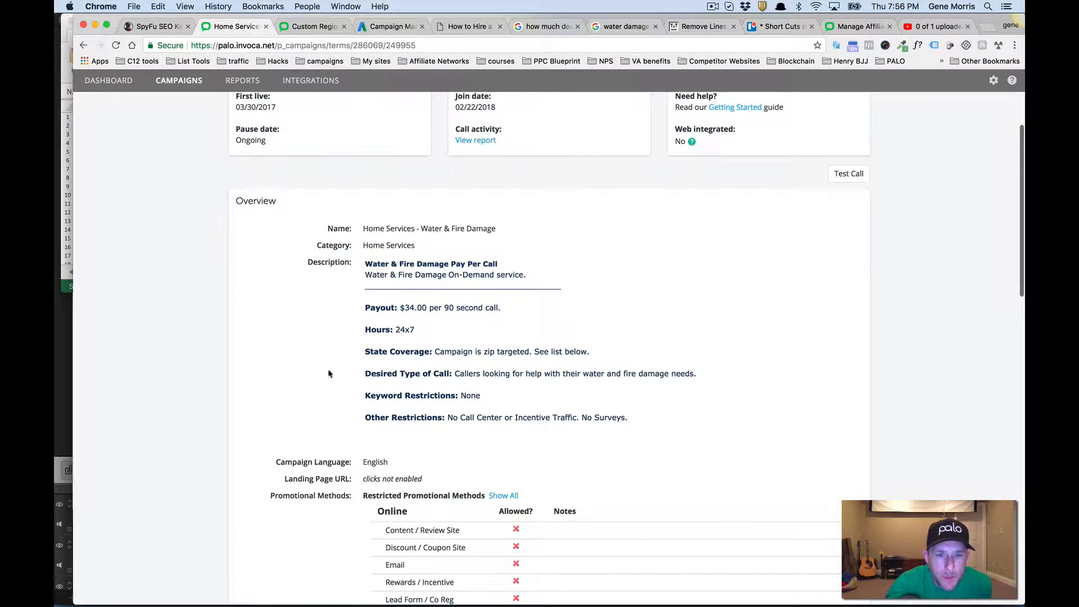
{"action": "left_click_drag", "start_coordinate": [427, 329], "coordinate": [353, 329]}
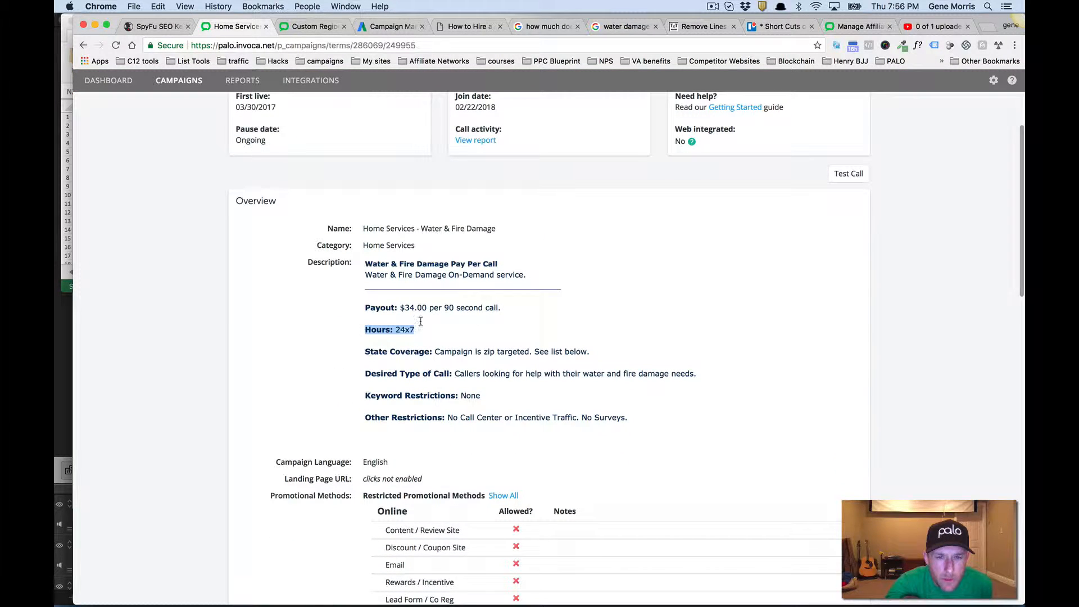
{"action": "left_click_drag", "start_coordinate": [408, 307], "coordinate": [501, 309]}
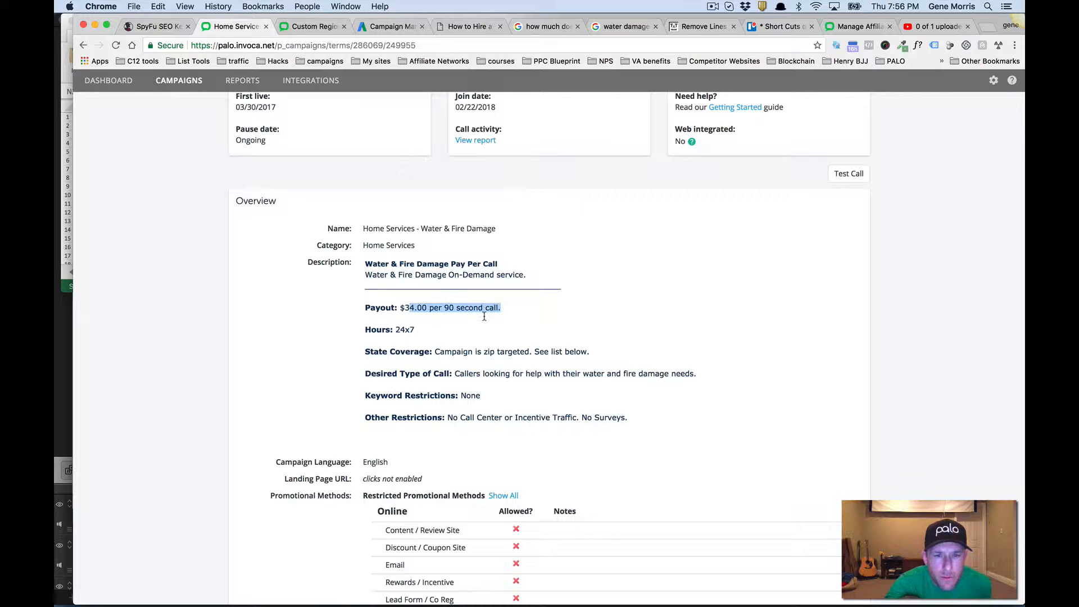
{"action": "scroll", "coordinate": [484, 316], "scroll_direction": "down", "scroll_amount": 2}
{"action": "scroll", "coordinate": [485, 317], "scroll_direction": "down", "scroll_amount": 10}
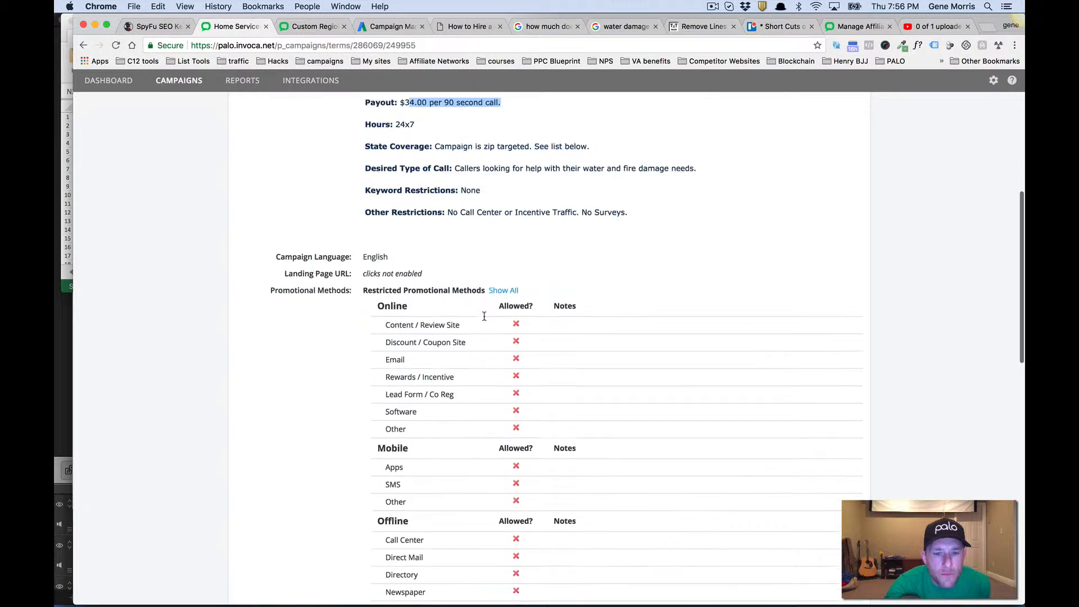
{"action": "scroll", "coordinate": [484, 320], "scroll_direction": "down", "scroll_amount": 4}
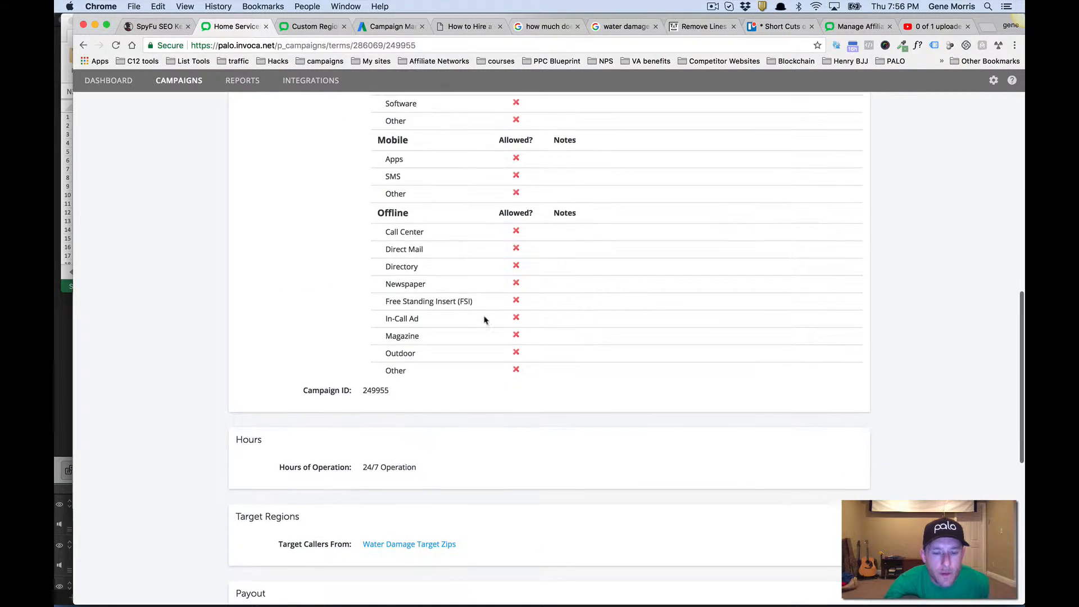
Step: Return to the AdWords campaign settings and expand the ad rotation options under ad delivery
{"action": "left_click", "coordinate": [389, 26]}
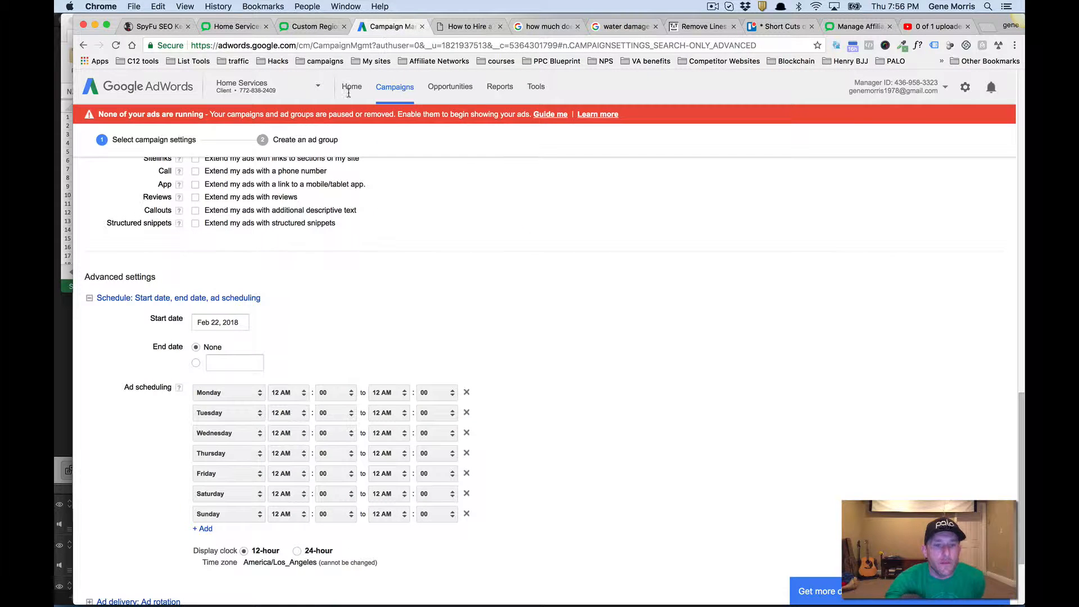
{"action": "scroll", "coordinate": [627, 371], "scroll_direction": "down", "scroll_amount": 3}
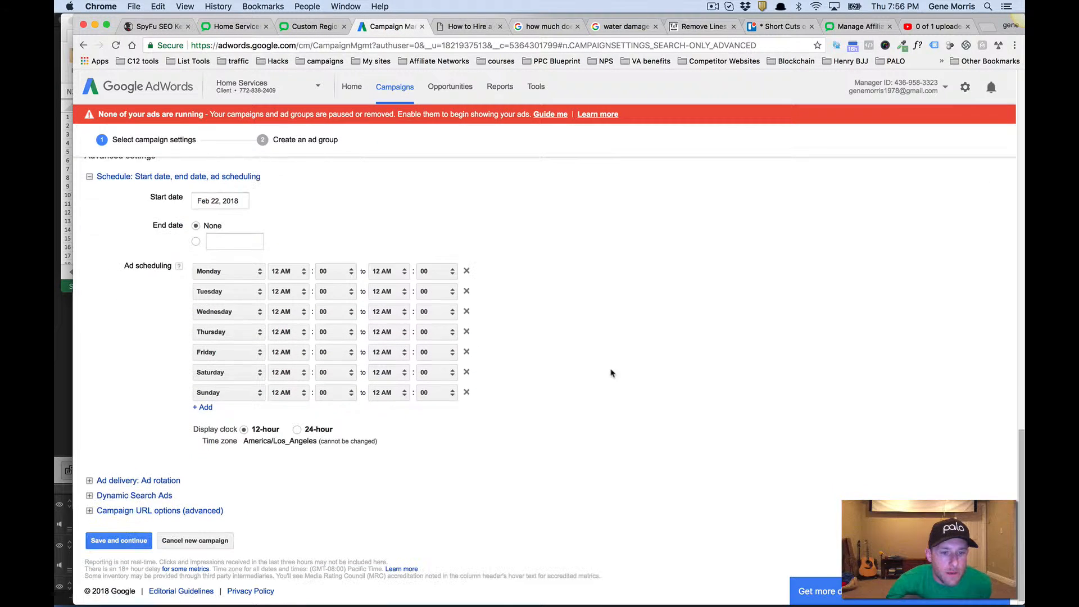
{"action": "left_click", "coordinate": [149, 479]}
{"action": "scroll", "coordinate": [140, 506], "scroll_direction": "down", "scroll_amount": 4}
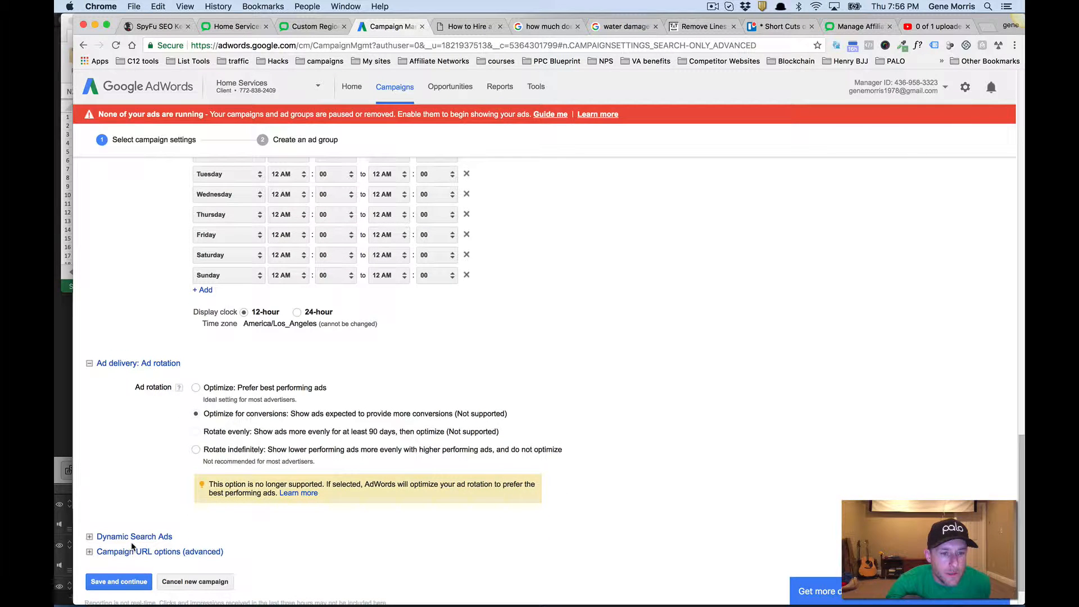
Step: Expand the advanced delivery method options below the budget and set ad delivery to Accelerated
{"action": "scroll", "coordinate": [146, 449], "scroll_direction": "up", "scroll_amount": 10}
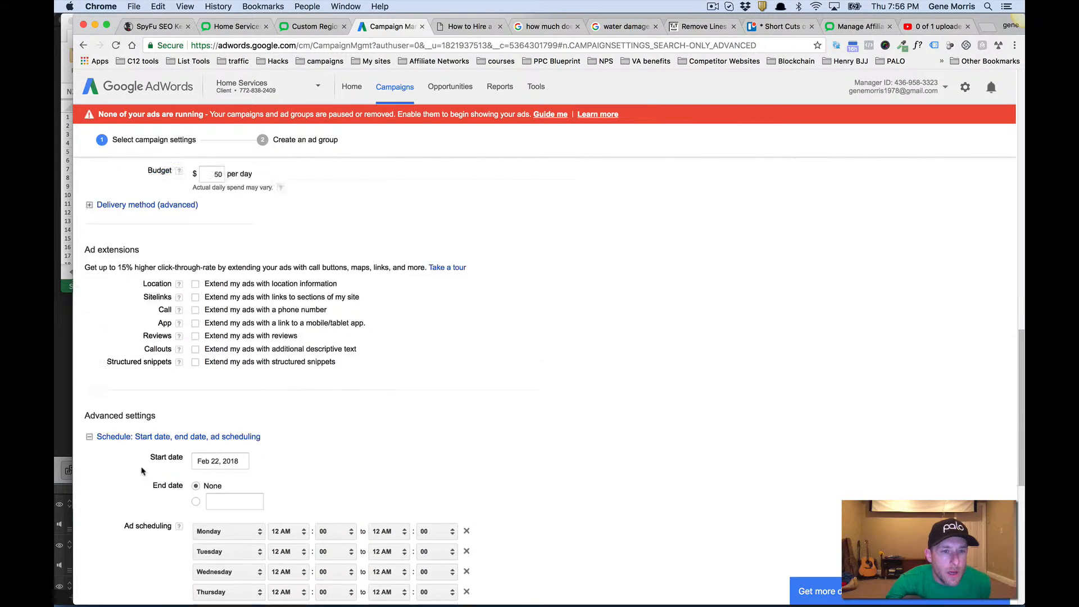
{"action": "left_click", "coordinate": [160, 376]}
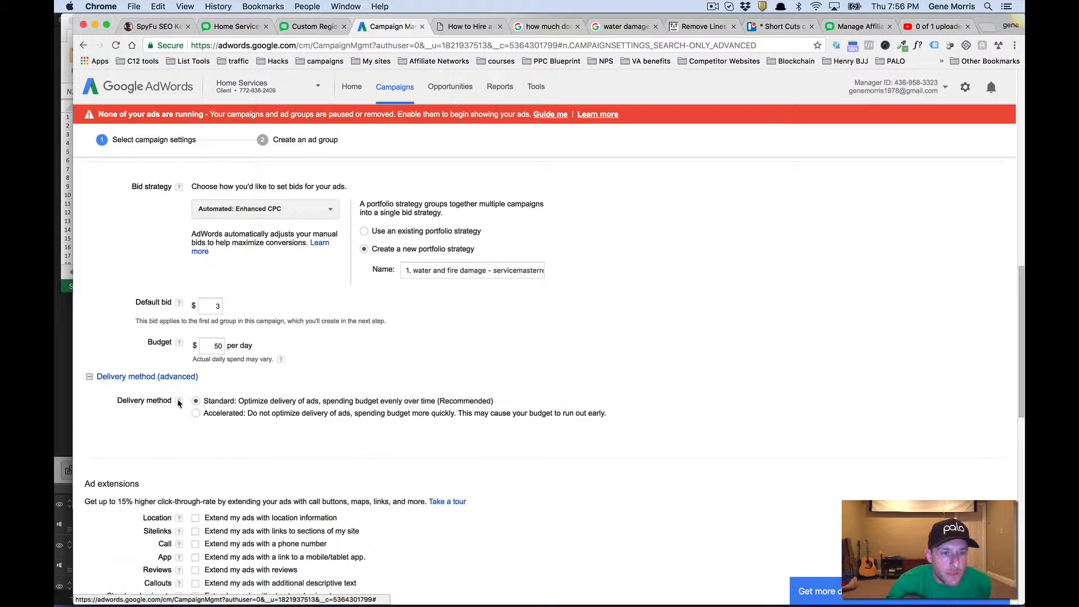
{"action": "left_click", "coordinate": [195, 413]}
Step: Review the ad extensions, scheduling and ad rotation settings, and save the campaign to continue to ad group creation
{"action": "scroll", "coordinate": [155, 452], "scroll_direction": "down", "scroll_amount": 12}
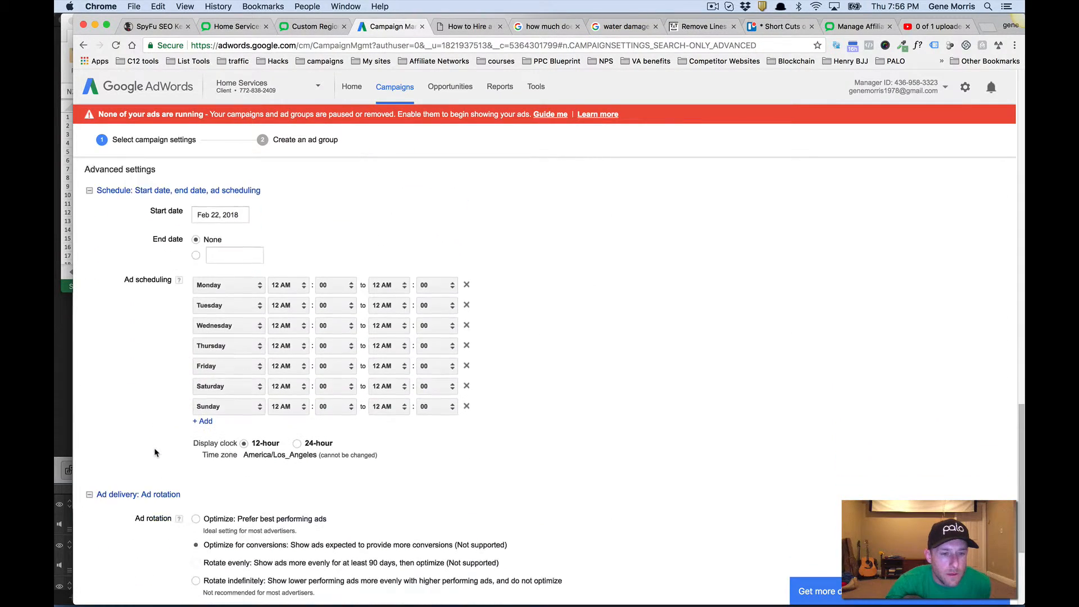
{"action": "scroll", "coordinate": [155, 452], "scroll_direction": "up", "scroll_amount": 8}
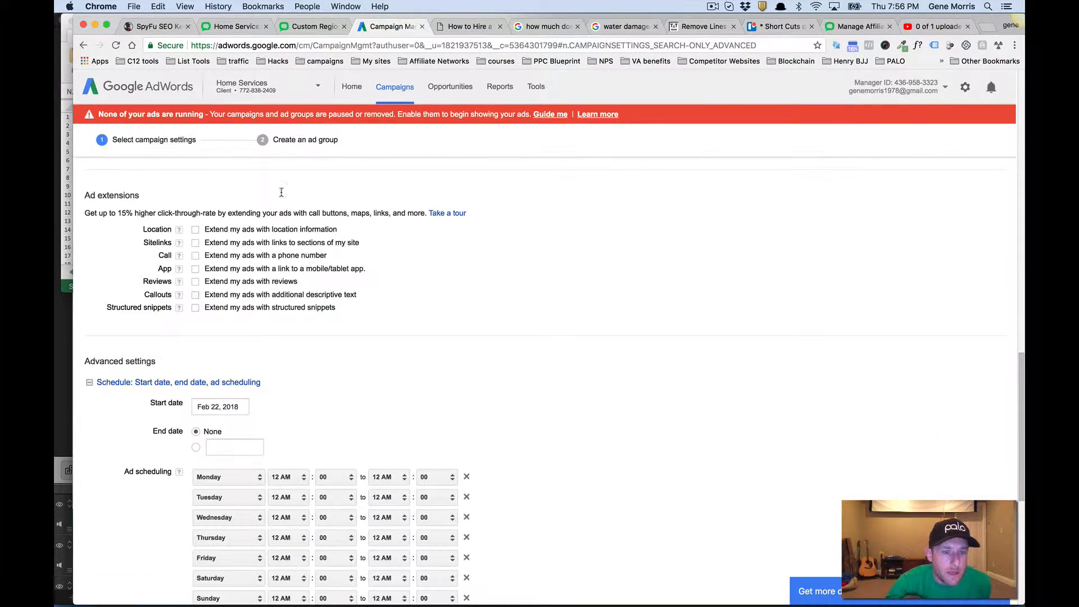
{"action": "scroll", "coordinate": [240, 261], "scroll_direction": "down", "scroll_amount": 8}
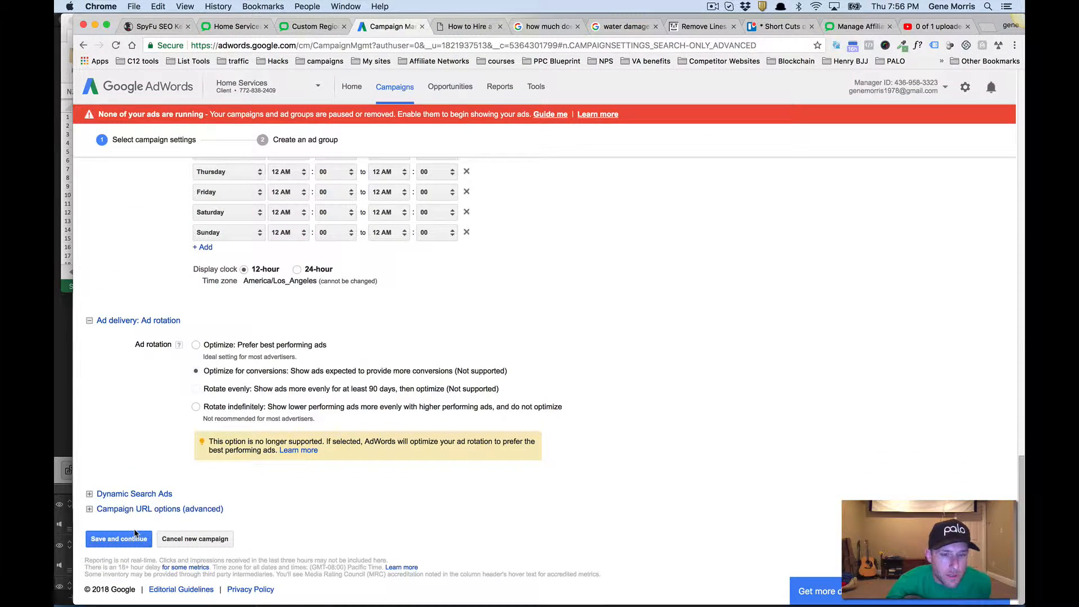
{"action": "scroll", "coordinate": [135, 533], "scroll_direction": "up", "scroll_amount": 10}
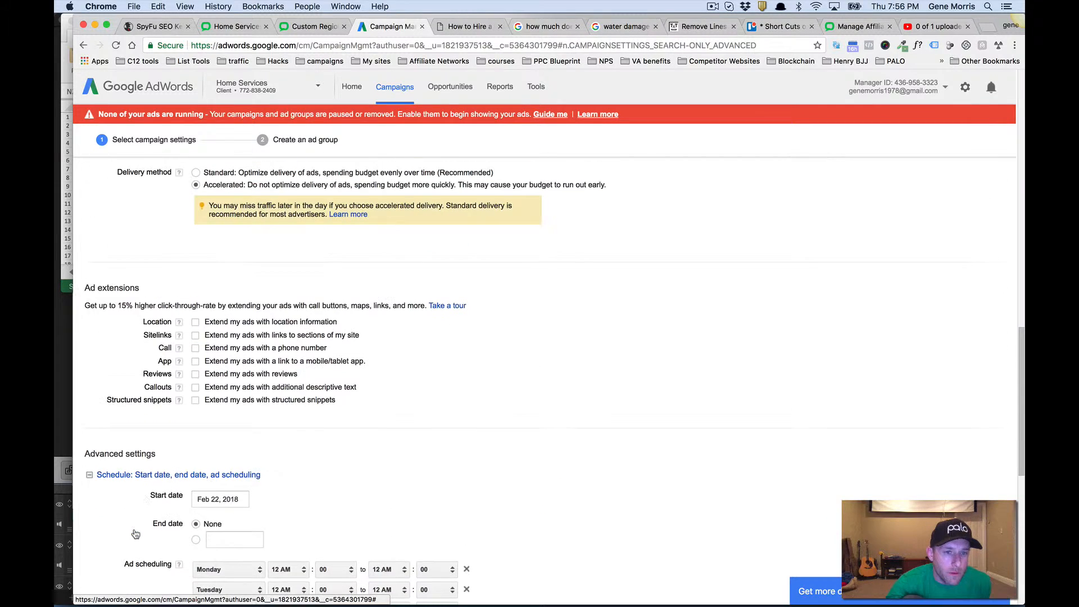
{"action": "scroll", "coordinate": [208, 375], "scroll_direction": "down", "scroll_amount": 6}
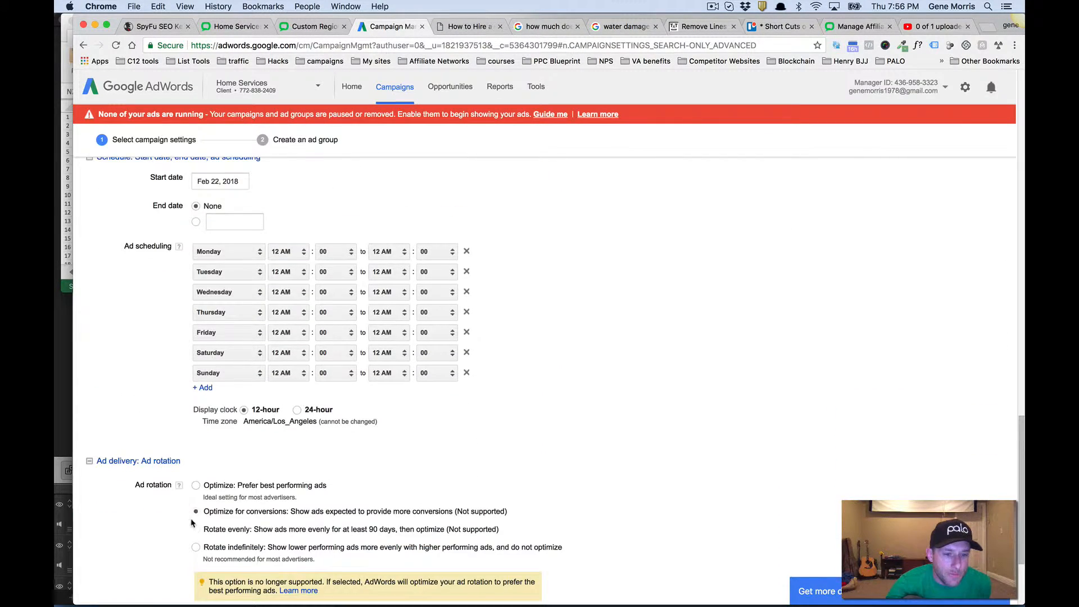
{"action": "scroll", "coordinate": [191, 522], "scroll_direction": "down", "scroll_amount": 3}
{"action": "left_click", "coordinate": [135, 538]}
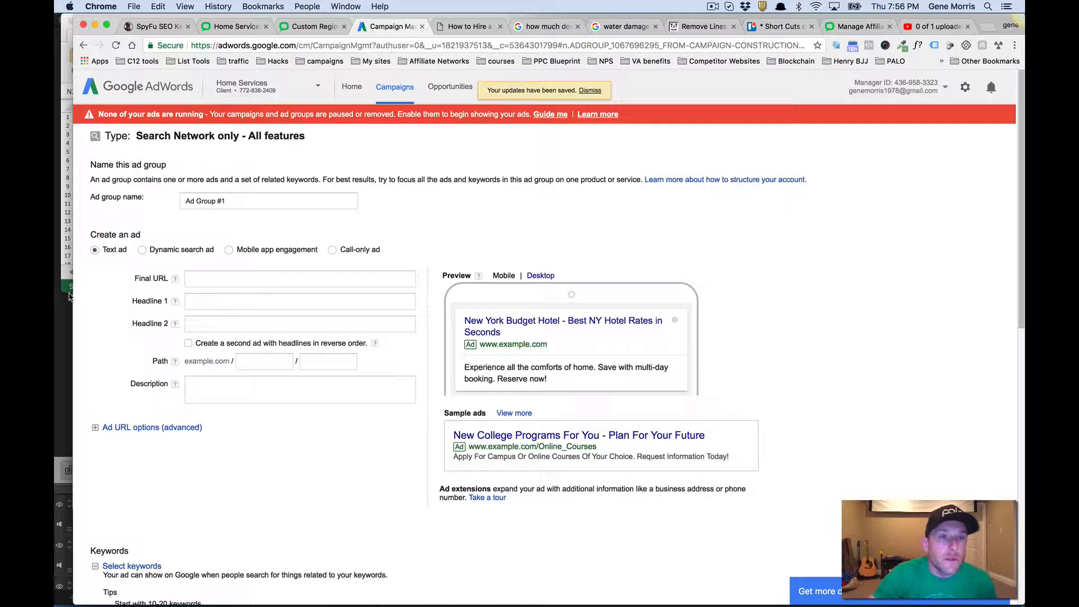
Step: Switch to SpyFu and open the monthly domain overview for servpro.com
{"action": "left_click", "coordinate": [156, 27]}
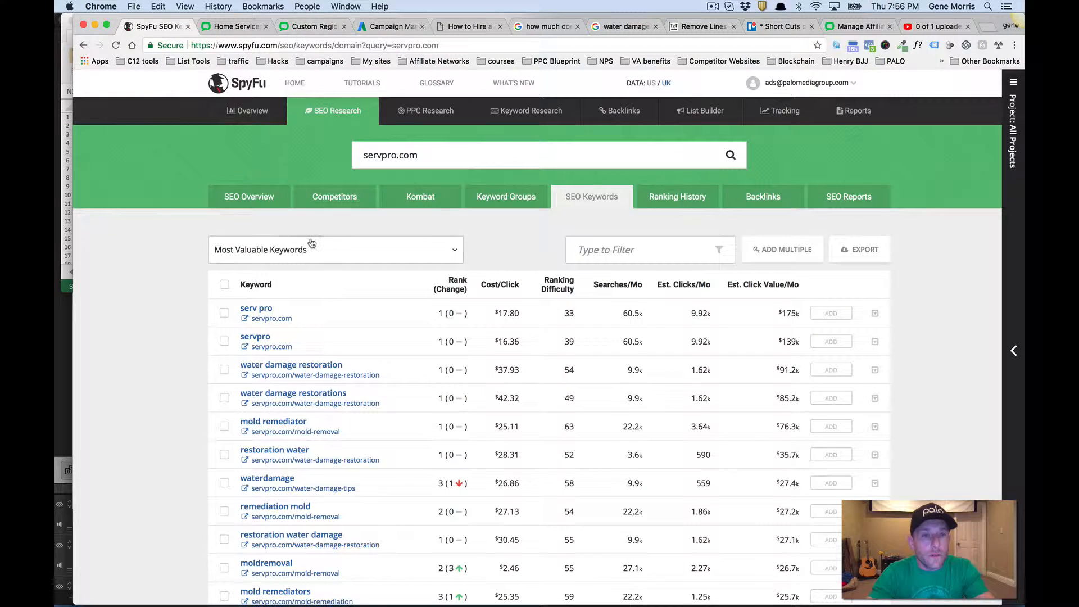
{"action": "scroll", "coordinate": [311, 243], "scroll_direction": "down", "scroll_amount": 2}
{"action": "scroll", "coordinate": [312, 243], "scroll_direction": "up", "scroll_amount": 2}
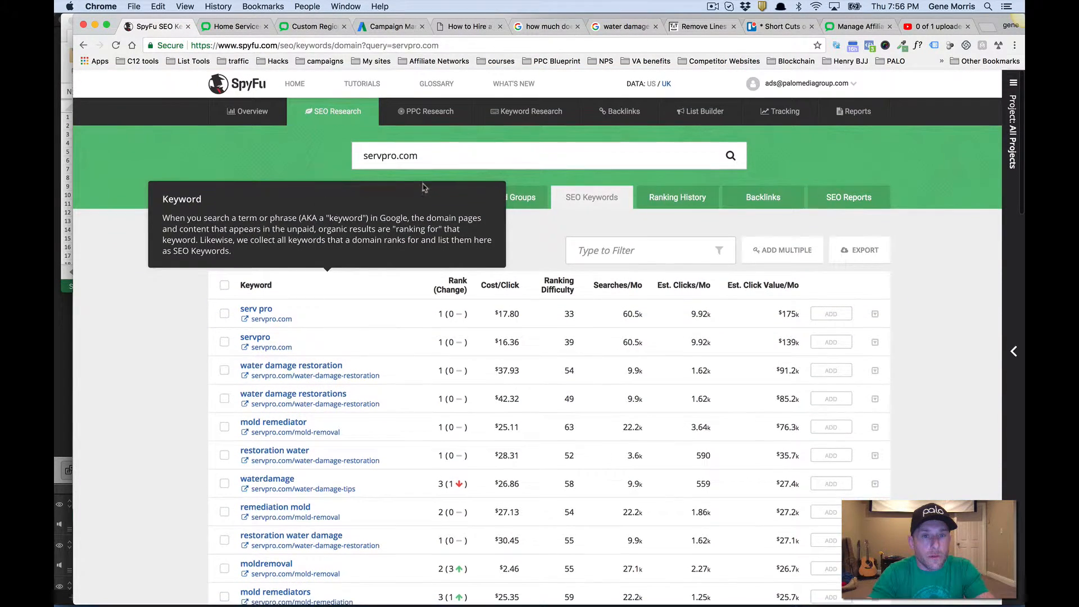
{"action": "left_click", "coordinate": [250, 110]}
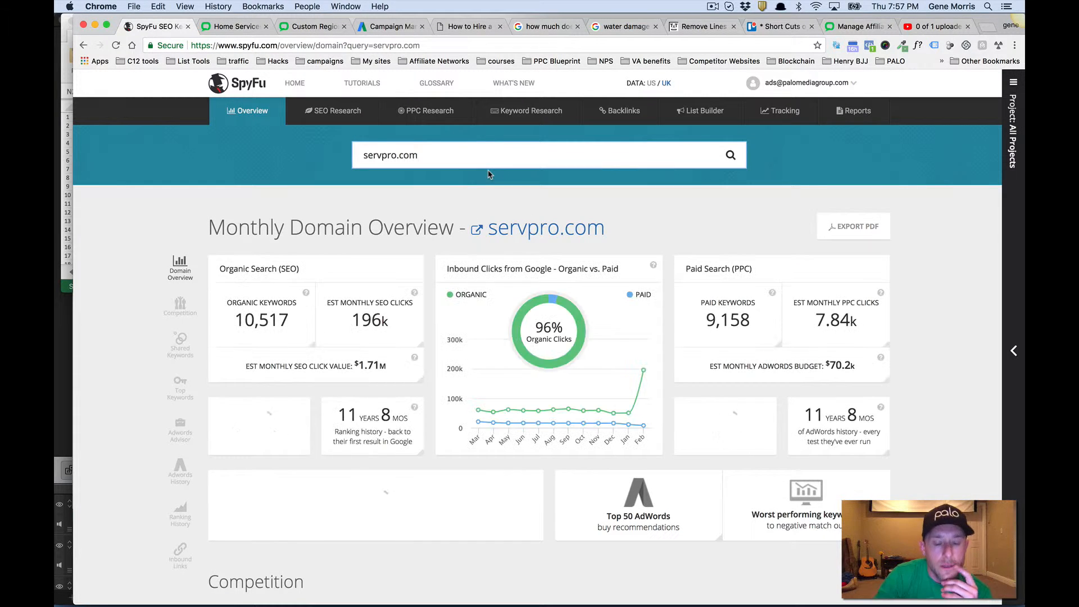
Step: Review servpro.com's paid competitors and open the PPC ad history of servicemasterrestore.com
{"action": "scroll", "coordinate": [489, 225], "scroll_direction": "down", "scroll_amount": 5}
{"action": "scroll", "coordinate": [490, 273], "scroll_direction": "down", "scroll_amount": 2}
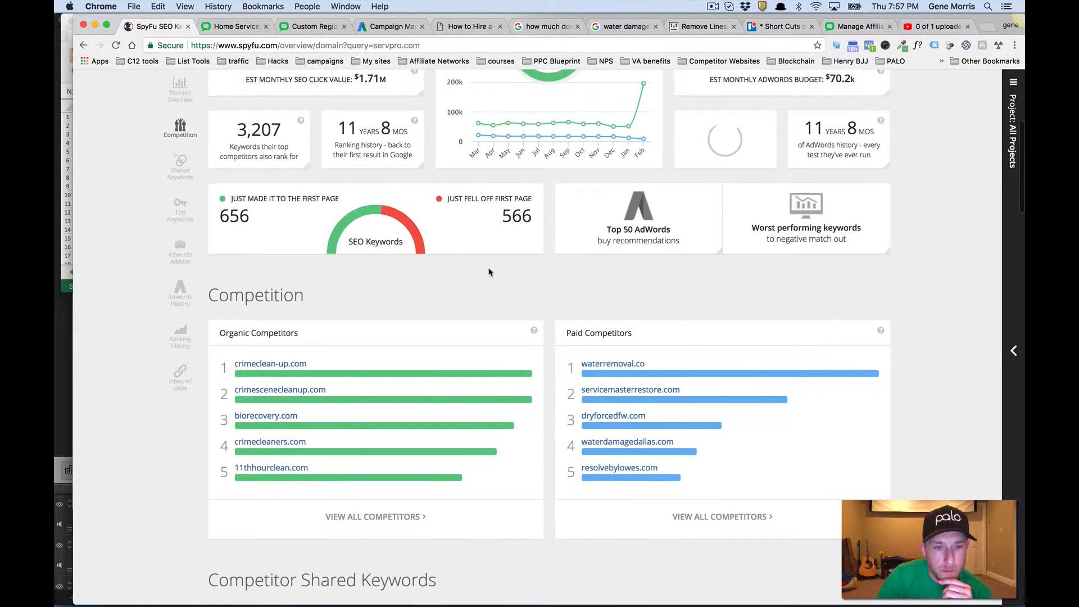
{"action": "mouse_move", "coordinate": [490, 270]}
{"action": "scroll", "coordinate": [490, 270], "scroll_direction": "up", "scroll_amount": 6}
{"action": "scroll", "coordinate": [489, 269], "scroll_direction": "down", "scroll_amount": 4}
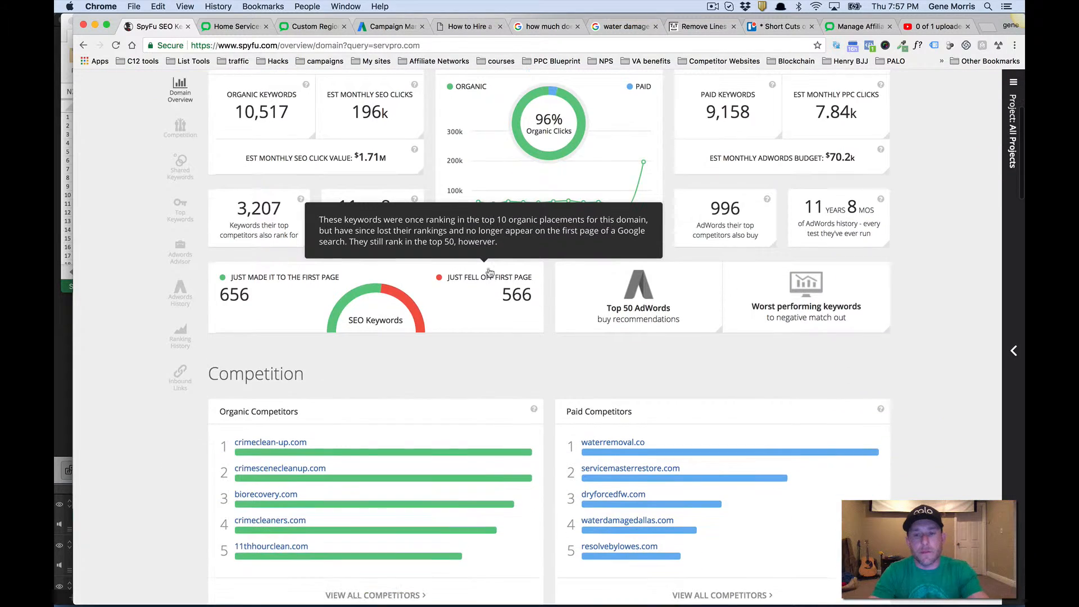
{"action": "left_click", "coordinate": [633, 475]}
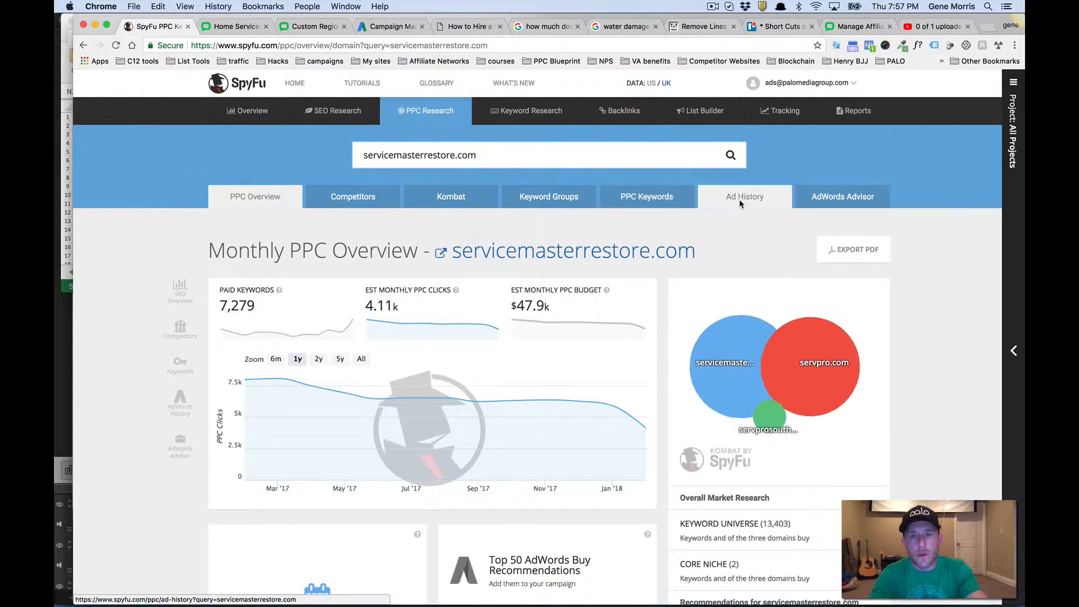
{"action": "left_click", "coordinate": [740, 199]}
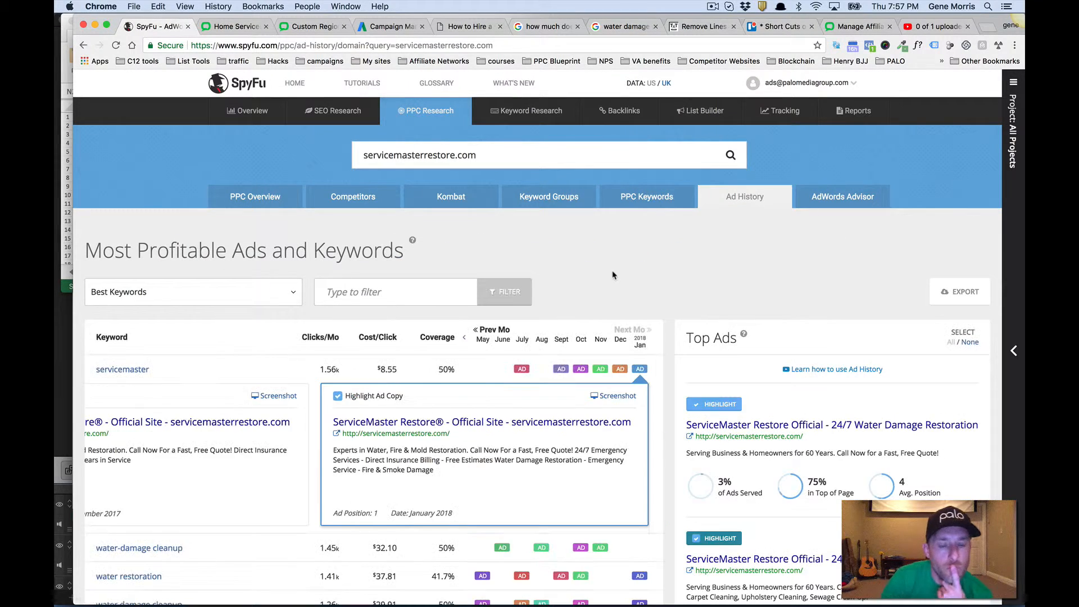
Step: View the advertiser history for the keyword "water-damage cleanup" and return to the servicemasterrestore.com ad history
{"action": "scroll", "coordinate": [612, 275], "scroll_direction": "down", "scroll_amount": 5}
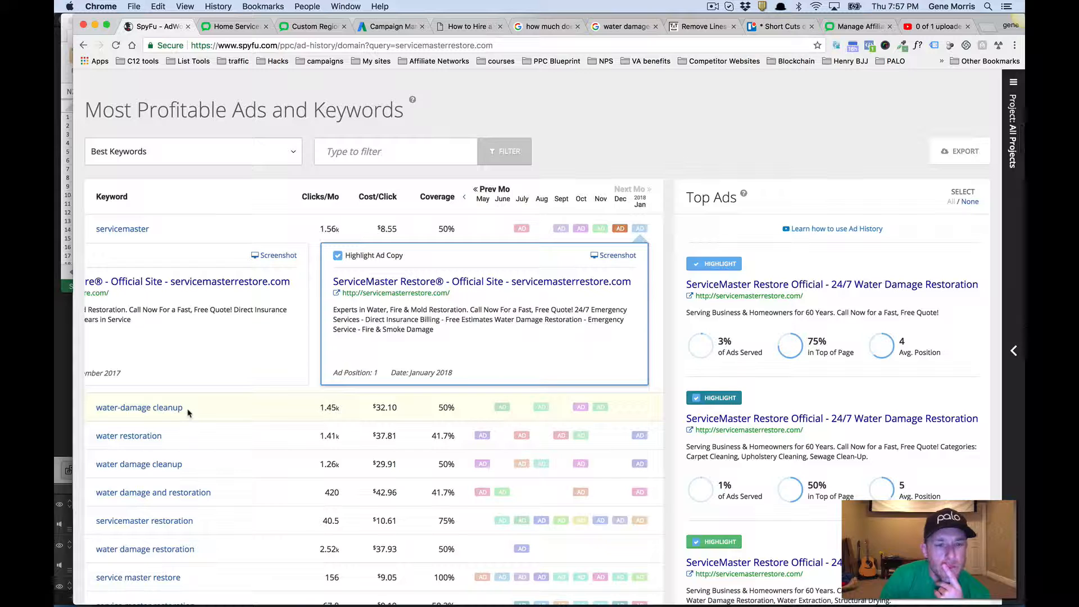
{"action": "left_click", "coordinate": [173, 409]}
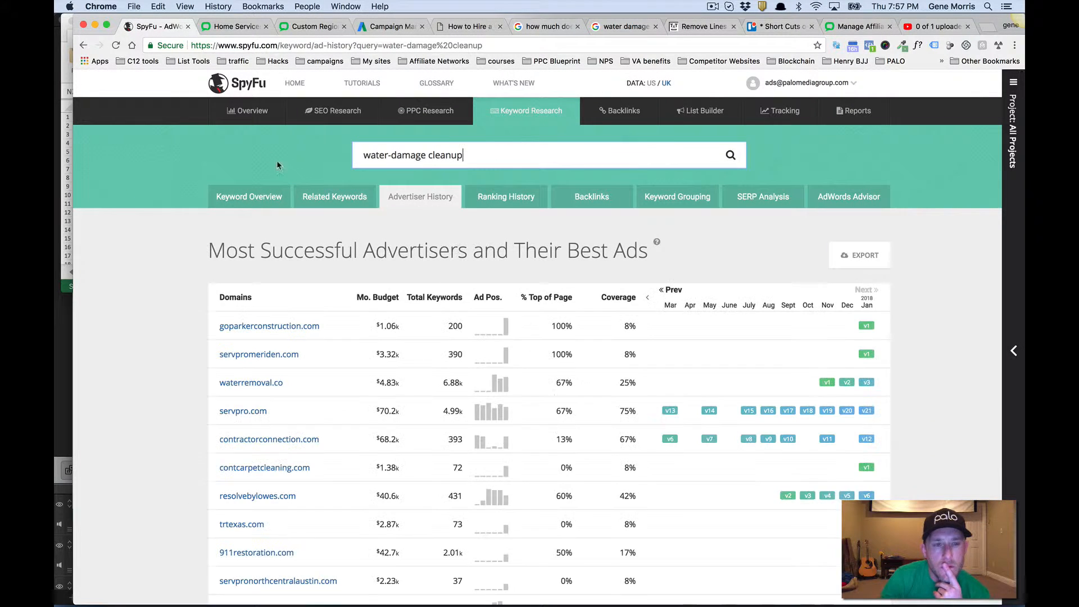
{"action": "left_click", "coordinate": [83, 47]}
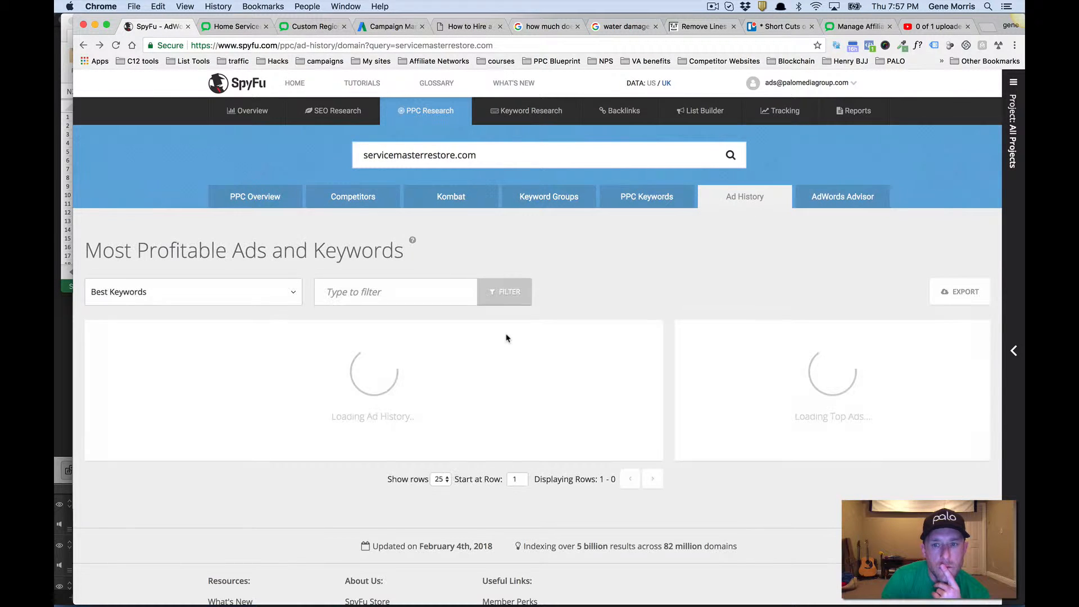
Step: Examine the Top Ads list for servicemasterrestore.com, reading the ad headlines, descriptions and placement figures
{"action": "scroll", "coordinate": [558, 384], "scroll_direction": "down", "scroll_amount": 3}
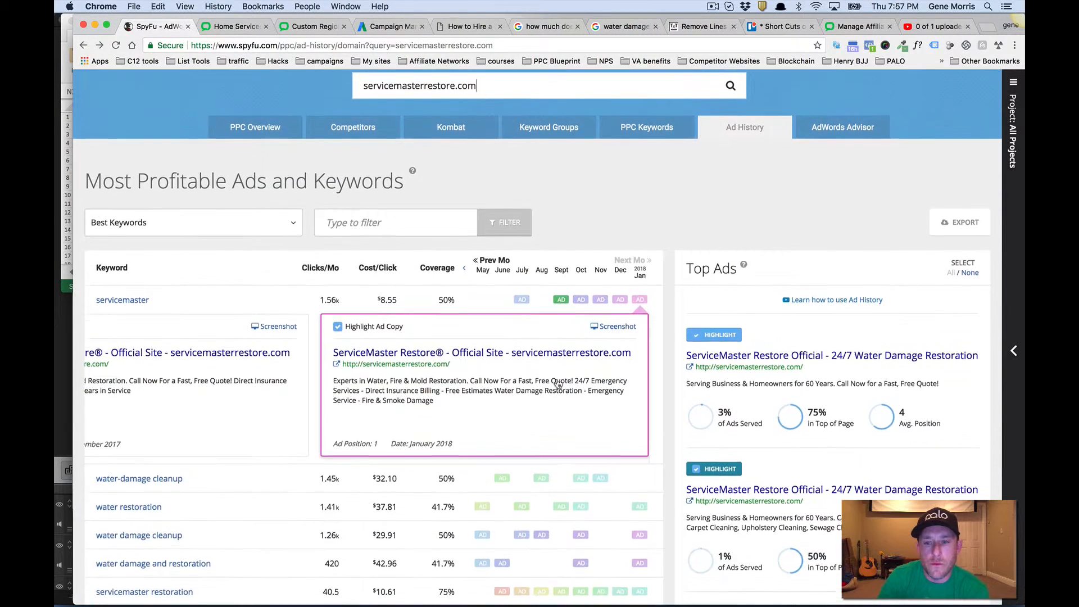
{"action": "scroll", "coordinate": [768, 373], "scroll_direction": "down", "scroll_amount": 3}
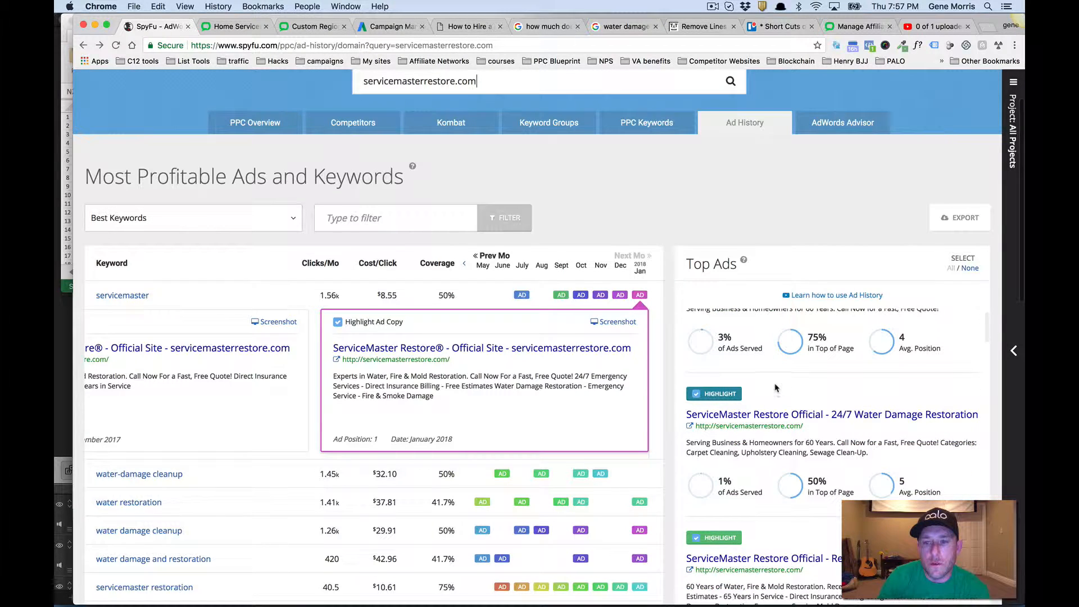
{"action": "scroll", "coordinate": [775, 388], "scroll_direction": "up", "scroll_amount": 2}
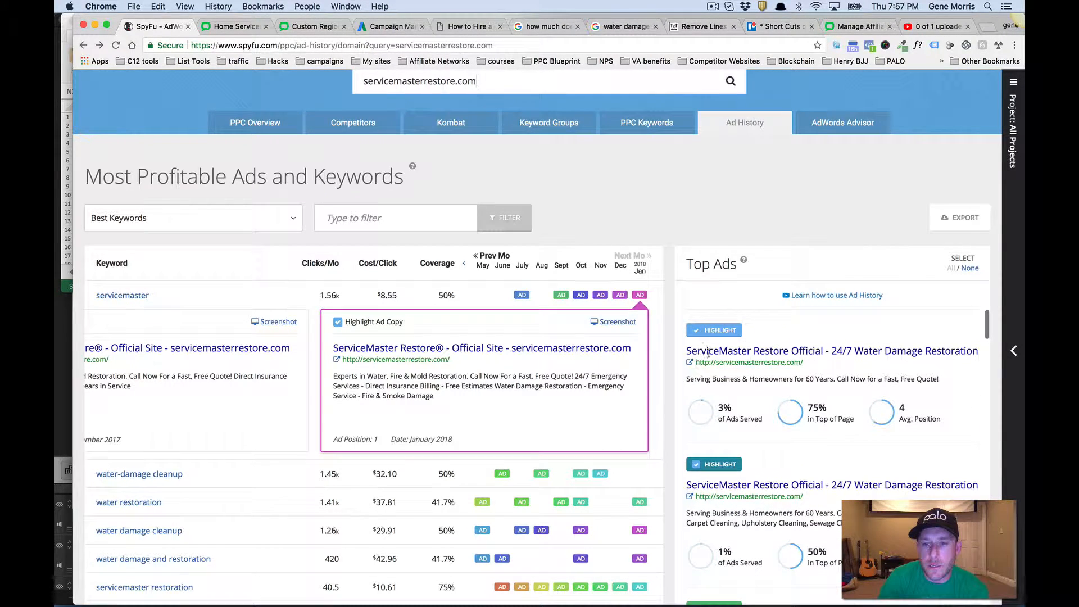
{"action": "scroll", "coordinate": [775, 388], "scroll_direction": "up", "scroll_amount": 2}
{"action": "scroll", "coordinate": [775, 350], "scroll_direction": "down", "scroll_amount": 2}
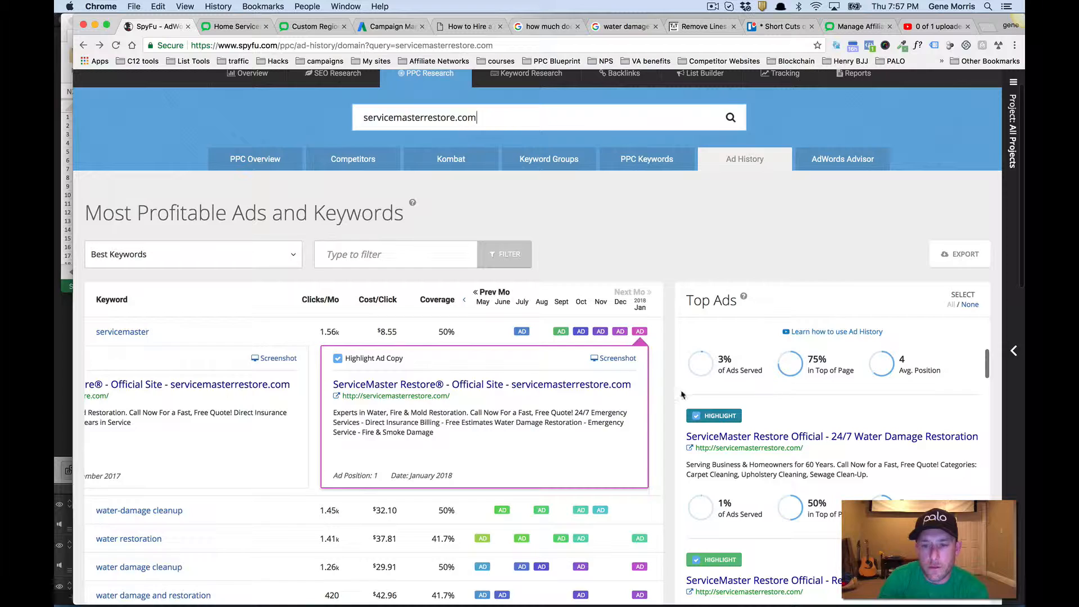
{"action": "scroll", "coordinate": [668, 388], "scroll_direction": "down", "scroll_amount": 3}
{"action": "scroll", "coordinate": [737, 421], "scroll_direction": "down", "scroll_amount": 3}
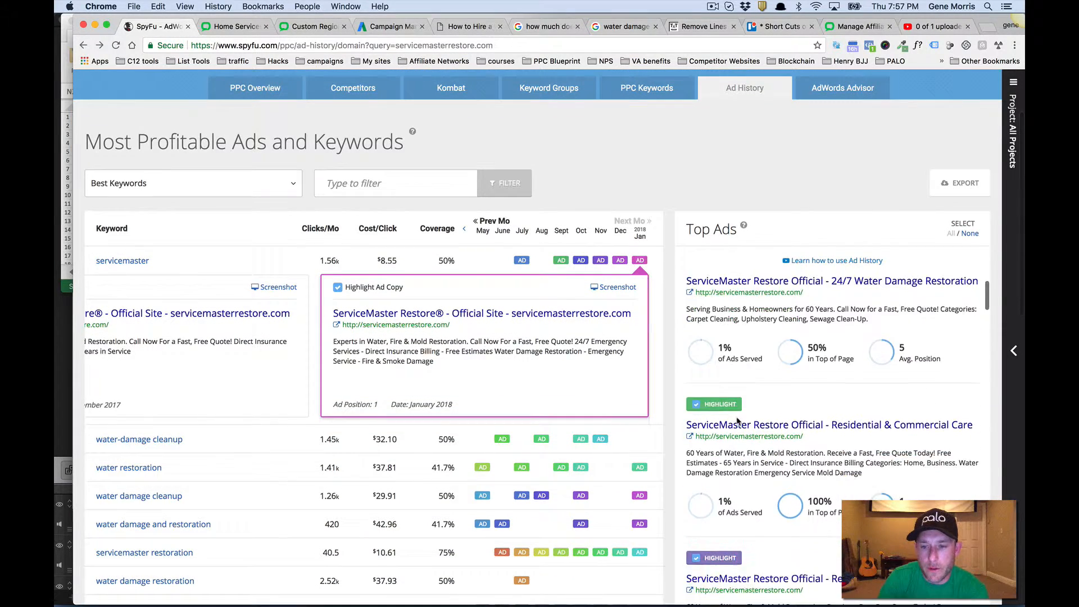
{"action": "scroll", "coordinate": [738, 422], "scroll_direction": "down", "scroll_amount": 5}
{"action": "left_click", "coordinate": [736, 418]}
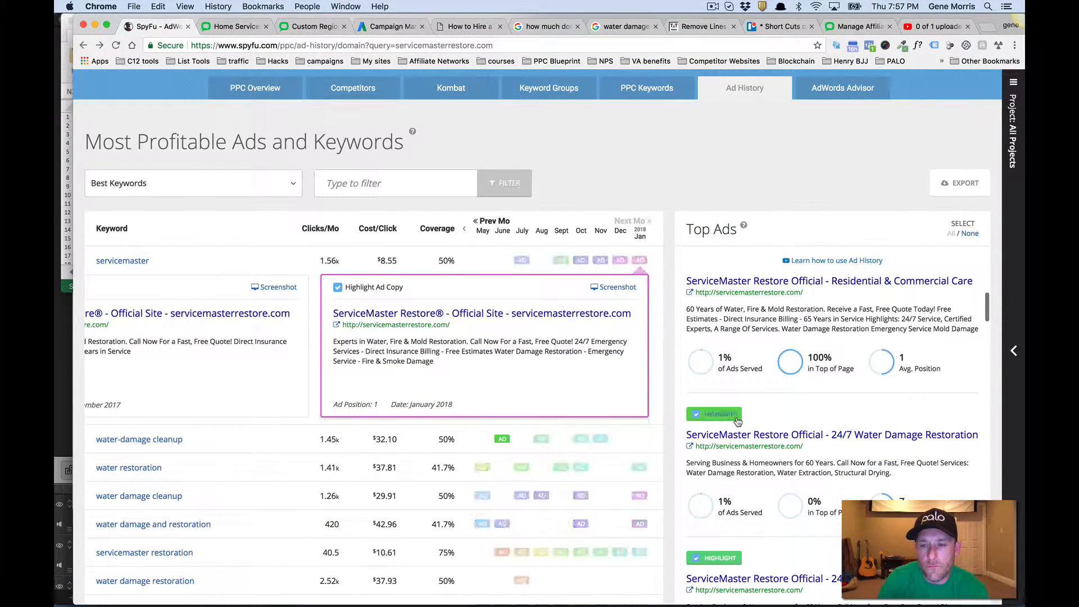
{"action": "scroll", "coordinate": [737, 419], "scroll_direction": "down", "scroll_amount": 3}
{"action": "scroll", "coordinate": [737, 419], "scroll_direction": "down", "scroll_amount": 7}
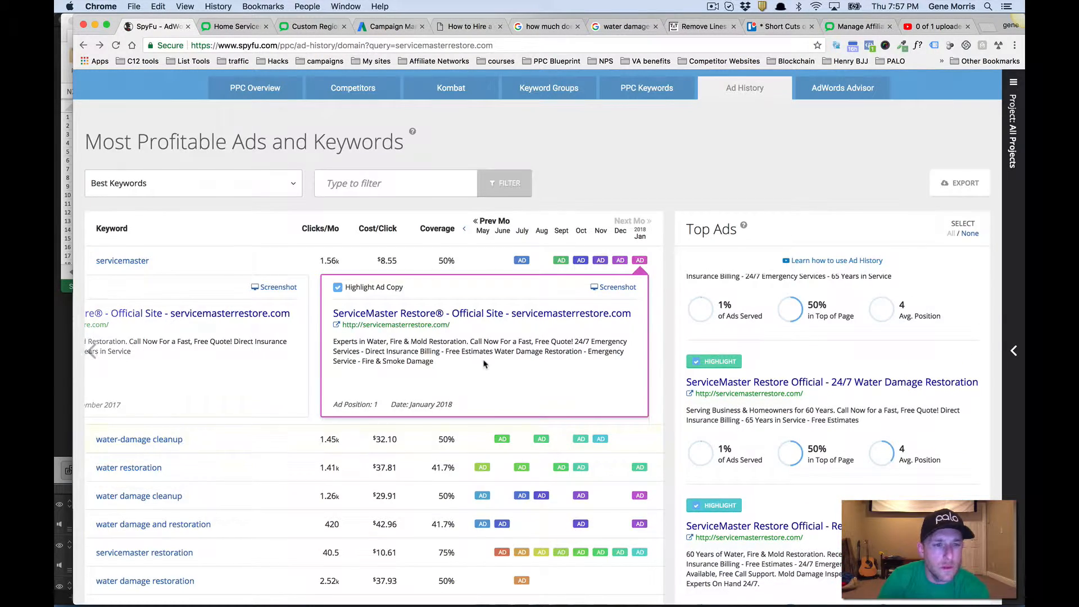
Step: Expand the June ads for the keywords "water-damage cleanup" and "servicemaster restoration" to read their ad copy
{"action": "scroll", "coordinate": [478, 393], "scroll_direction": "down", "scroll_amount": 3}
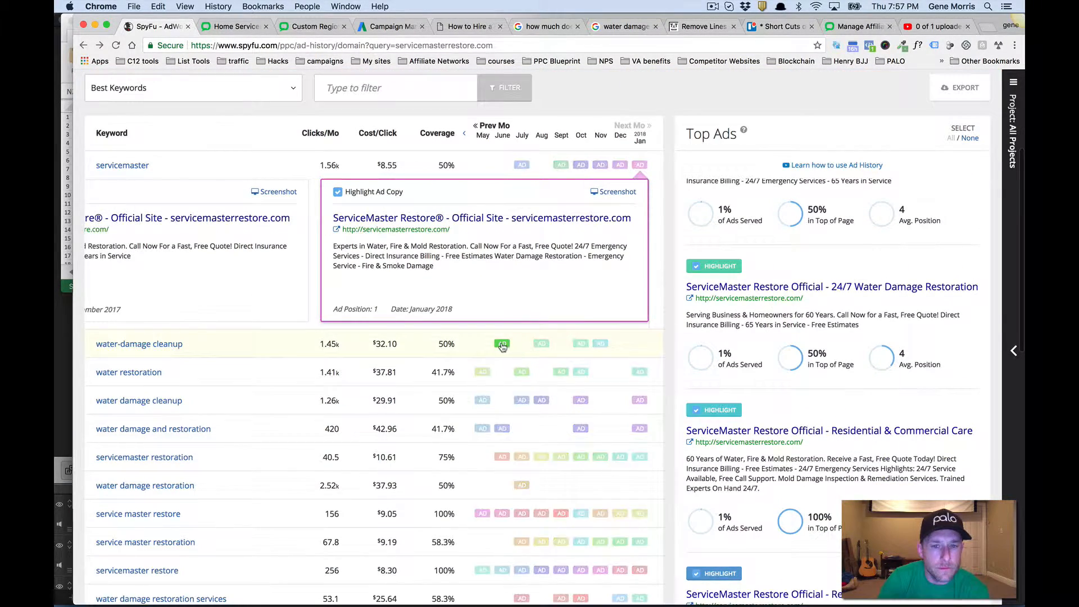
{"action": "left_click", "coordinate": [502, 345]}
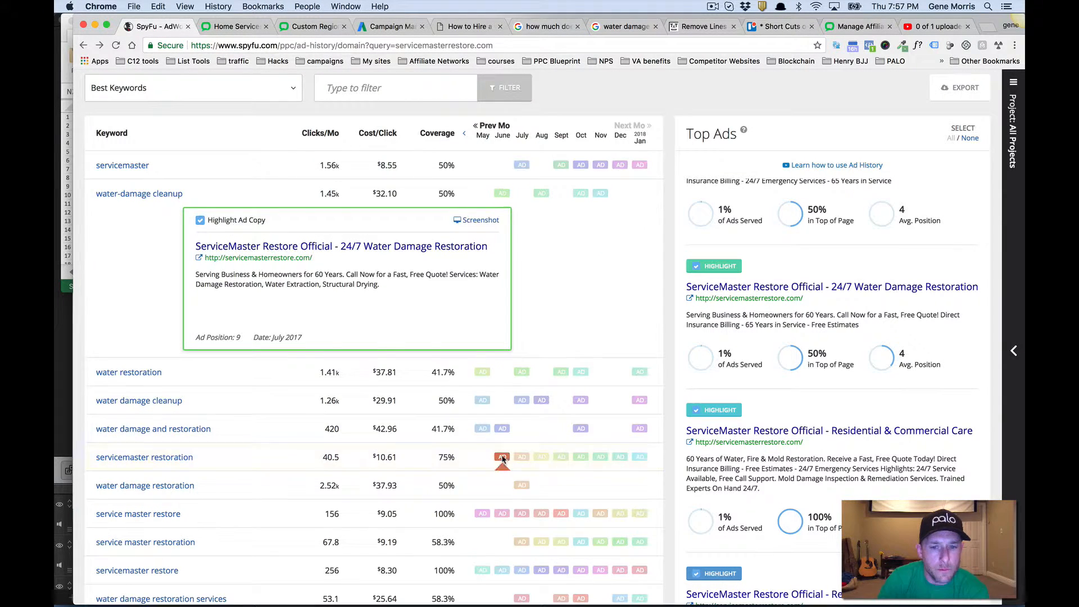
{"action": "left_click", "coordinate": [502, 457]}
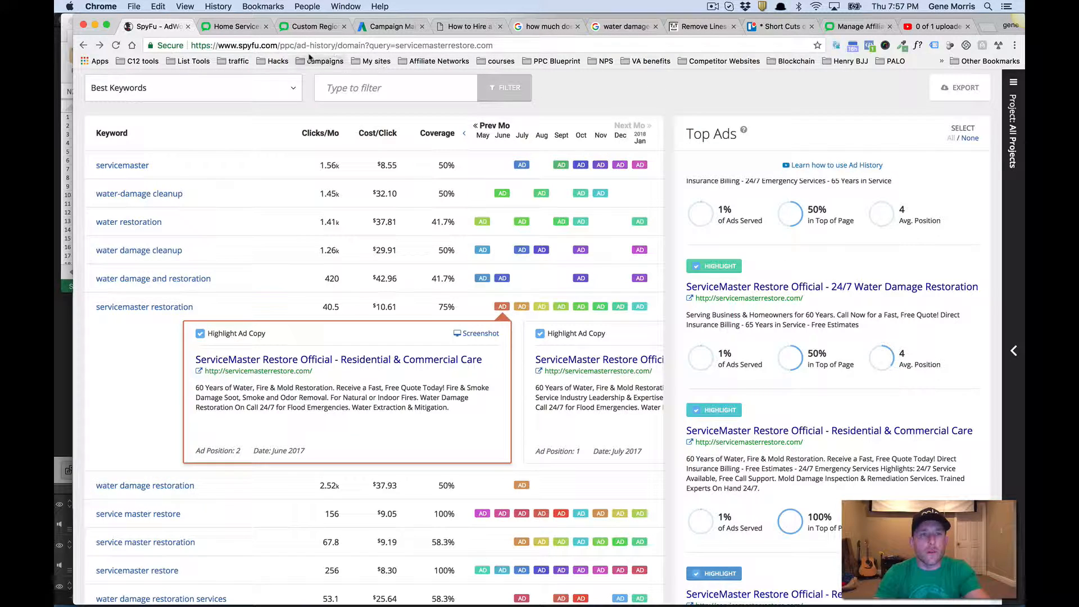
Step: Switch to the AdWords ad group page, choose a call-only ad and enter "Water & Fire" as the business name
{"action": "left_click", "coordinate": [379, 30]}
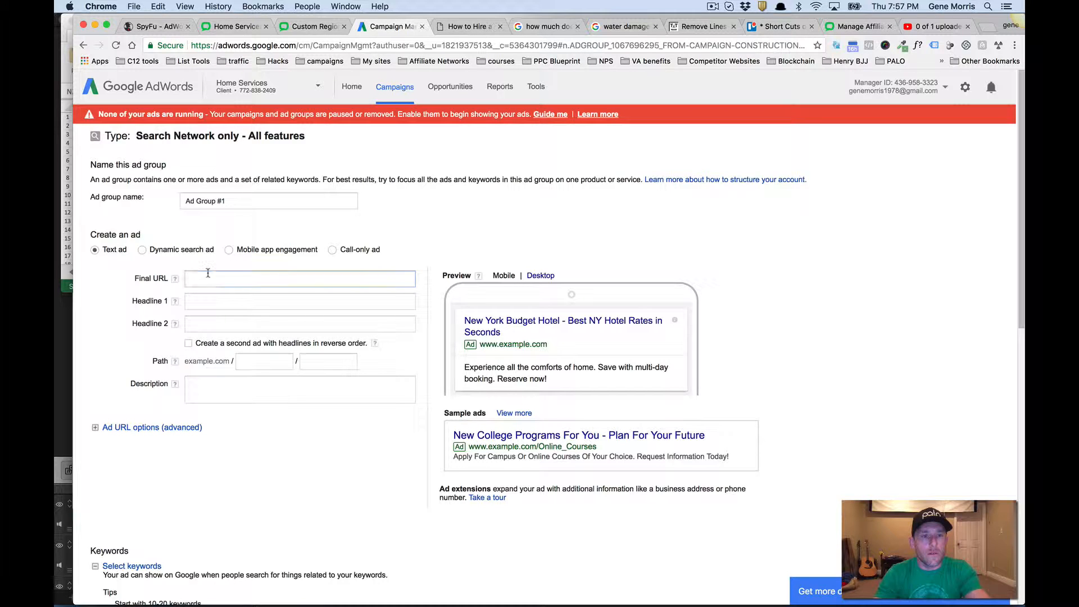
{"action": "left_click", "coordinate": [275, 278]}
{"action": "left_click", "coordinate": [332, 250]}
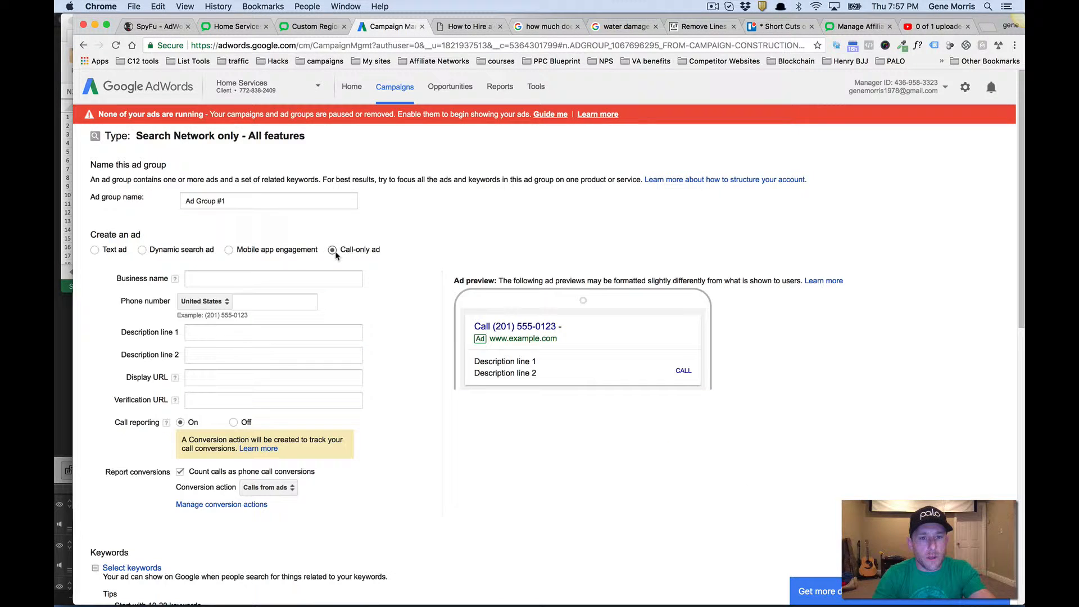
{"action": "left_click", "coordinate": [204, 281]}
{"action": "type", "text": "Water & Fire"}
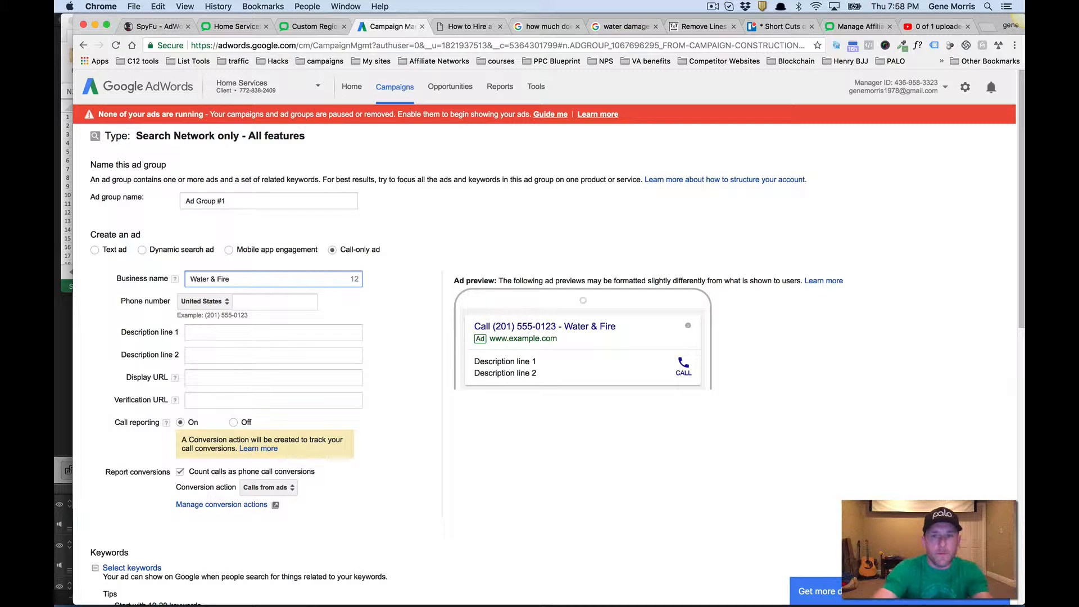
Step: Copy the description of SpyFu's June 2017 "servicemaster restoration" ad and paste it into the TextEdit document
{"action": "left_click", "coordinate": [140, 29]}
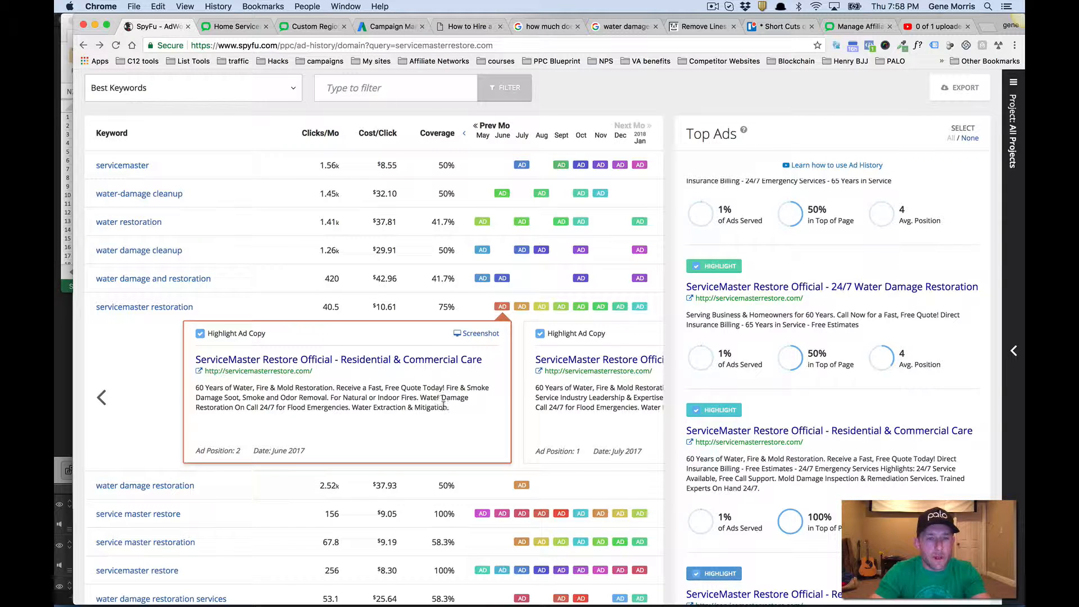
{"action": "left_click_drag", "start_coordinate": [451, 408], "coordinate": [200, 388]}
{"action": "key", "text": "super+c"}
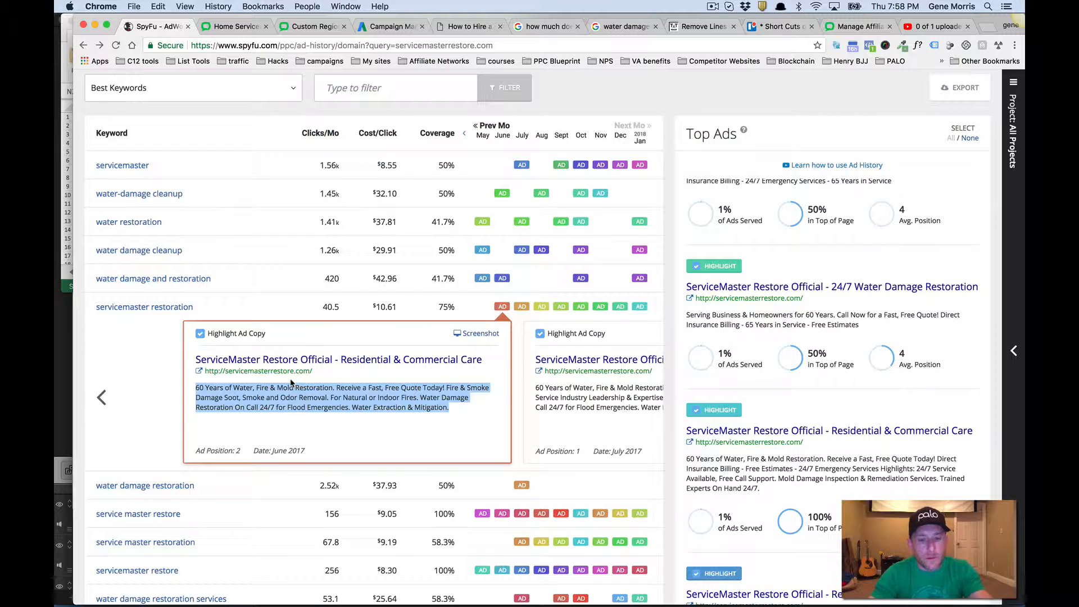
{"action": "key", "text": "alt+space"}
{"action": "type", "text": "text"}
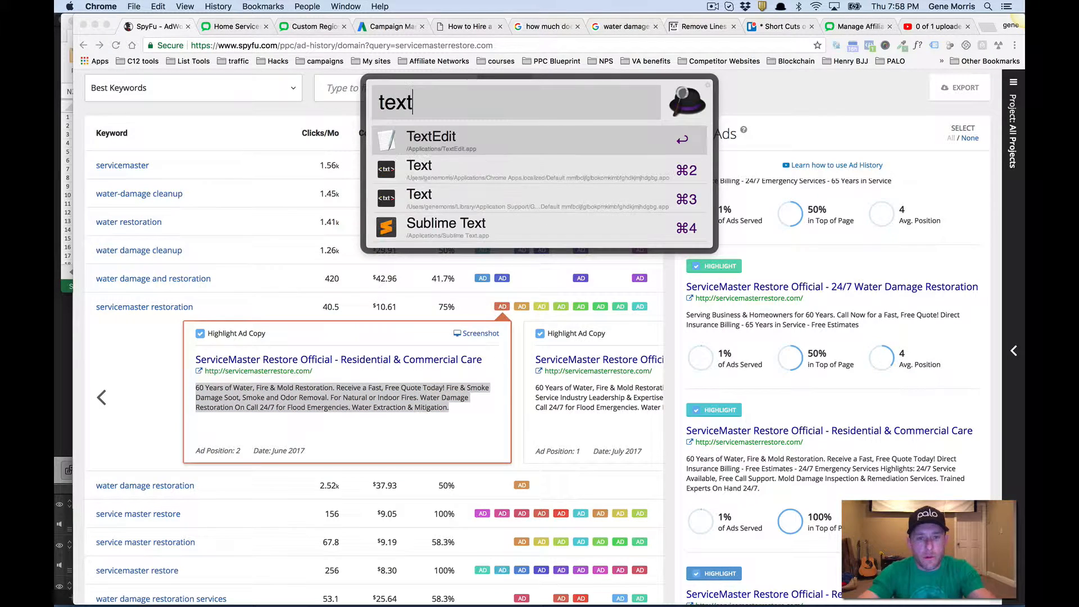
{"action": "key", "text": "Return"}
{"action": "key", "text": "super+v"}
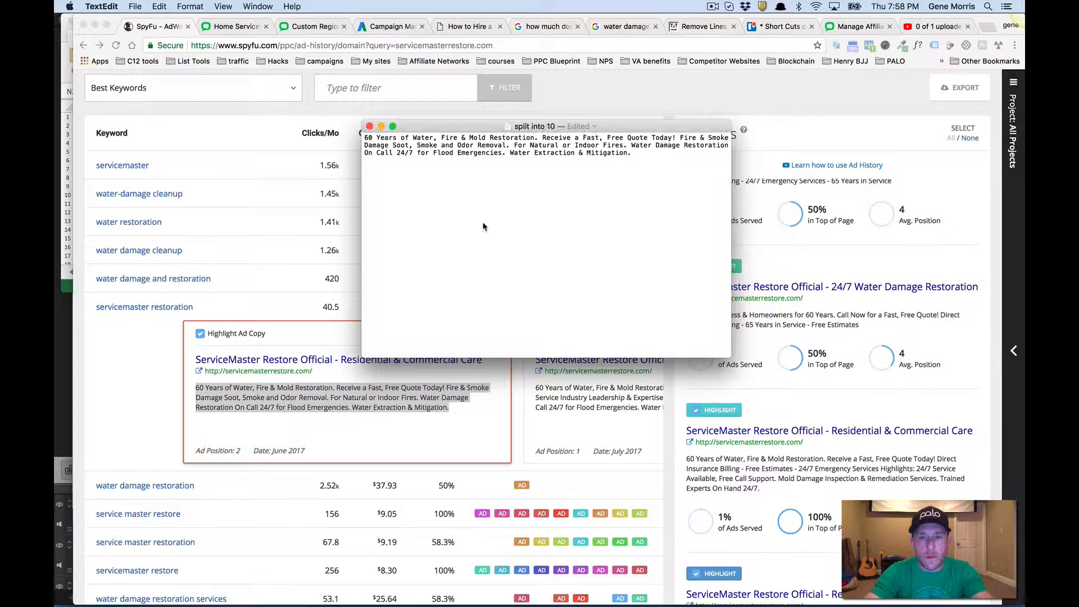
Step: Return to SpyFu, expand the July ad for "service master restore" and check its copy against the TextEdit notes
{"action": "key", "text": "super+Tab"}
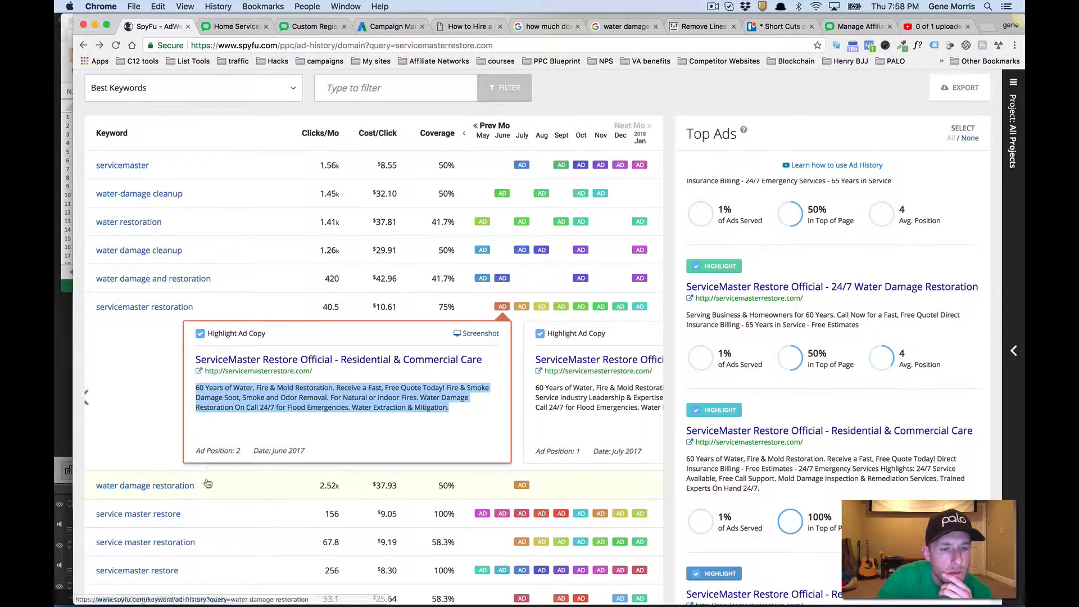
{"action": "left_click", "coordinate": [522, 513]}
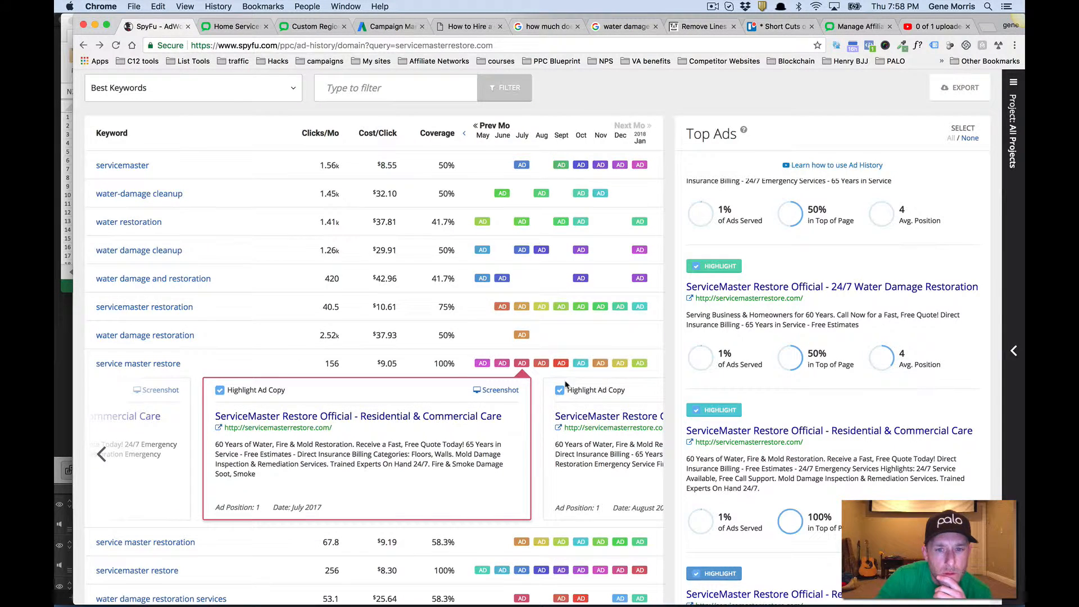
{"action": "scroll", "coordinate": [566, 384], "scroll_direction": "up", "scroll_amount": 2}
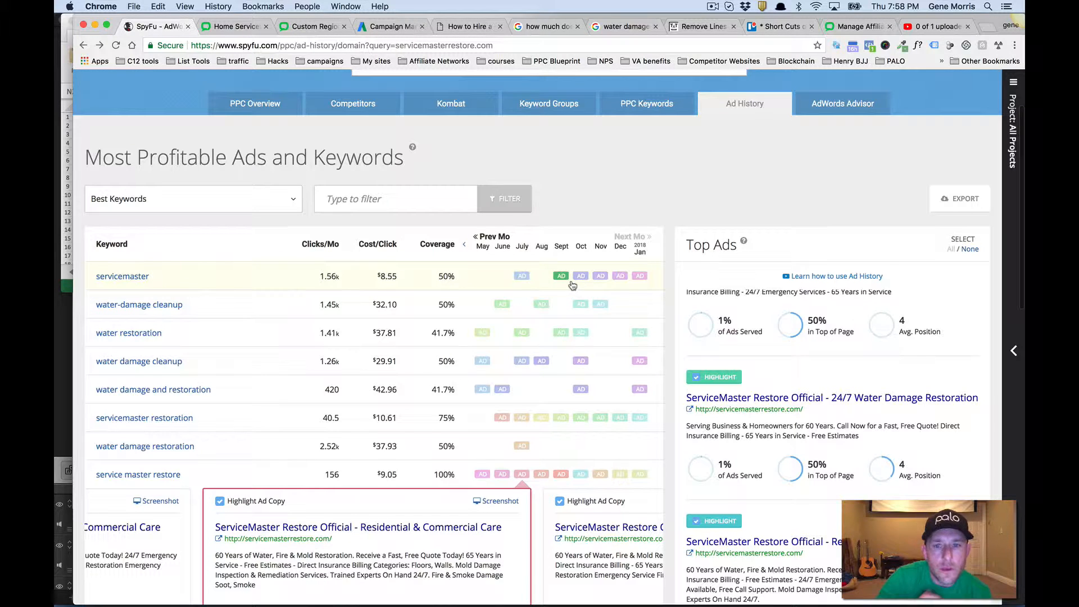
{"action": "scroll", "coordinate": [613, 326], "scroll_direction": "down", "scroll_amount": 2}
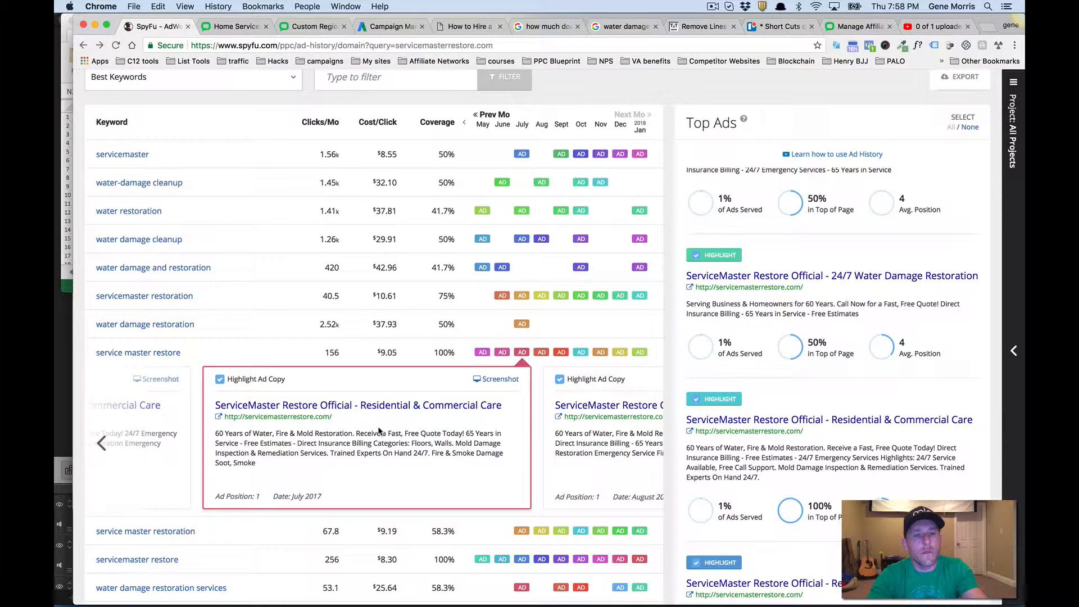
{"action": "key", "text": "super+Tab"}
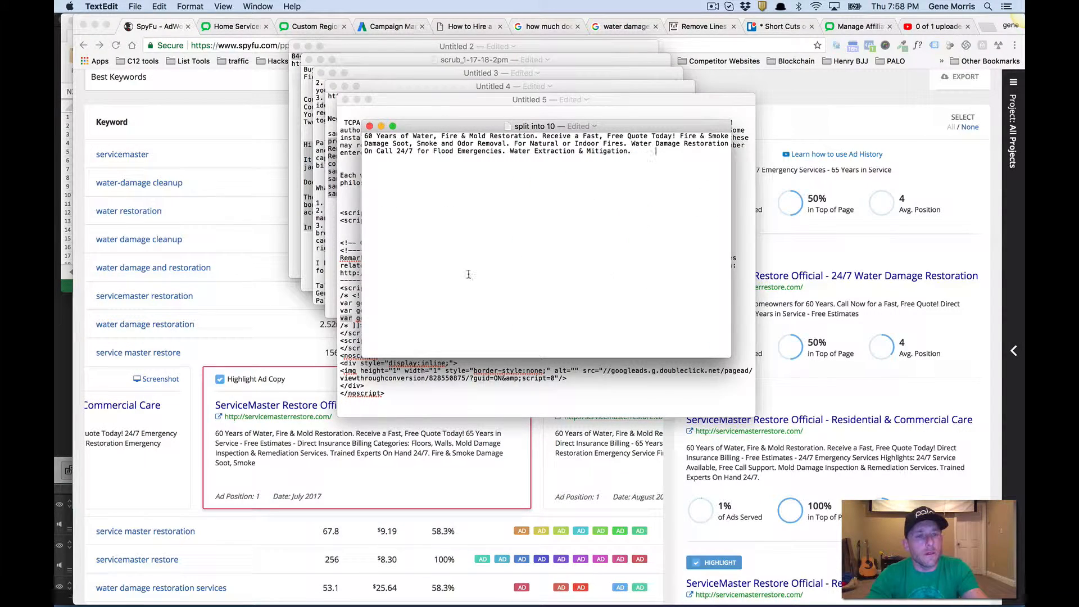
{"action": "key", "text": "super+Tab"}
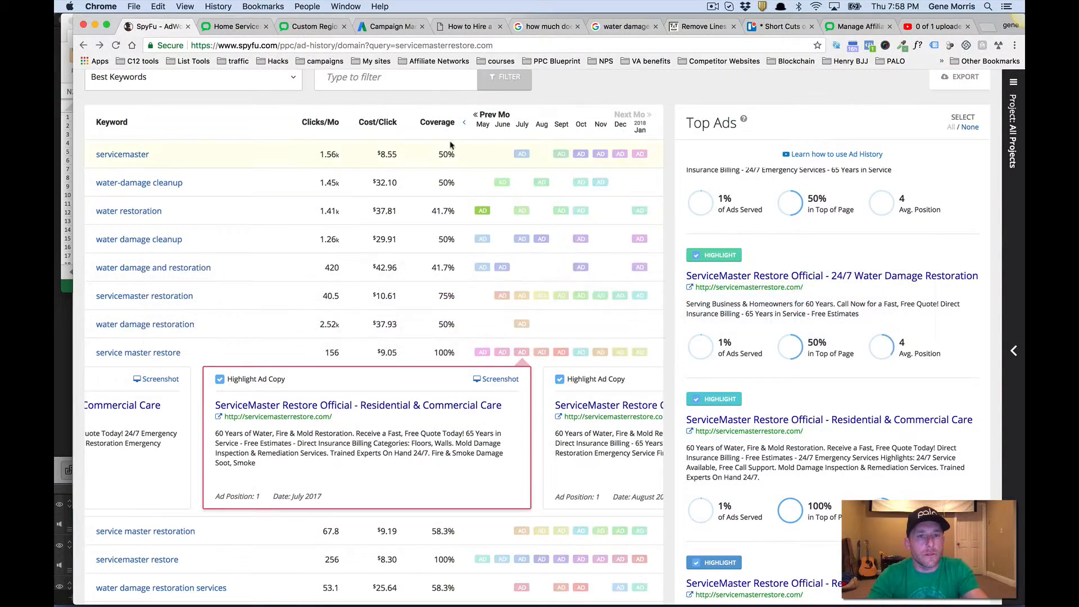
Step: Return to the AdWords call-only ad and complete the business name as "Water & Fire Restoration"
{"action": "left_click", "coordinate": [372, 27]}
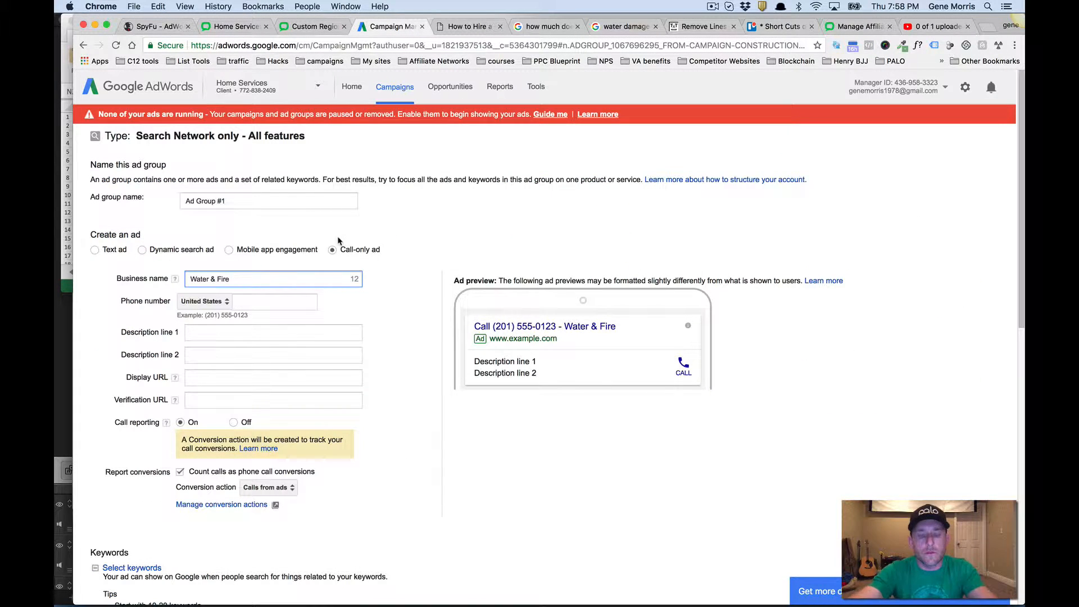
{"action": "type", "text": "Restore"}
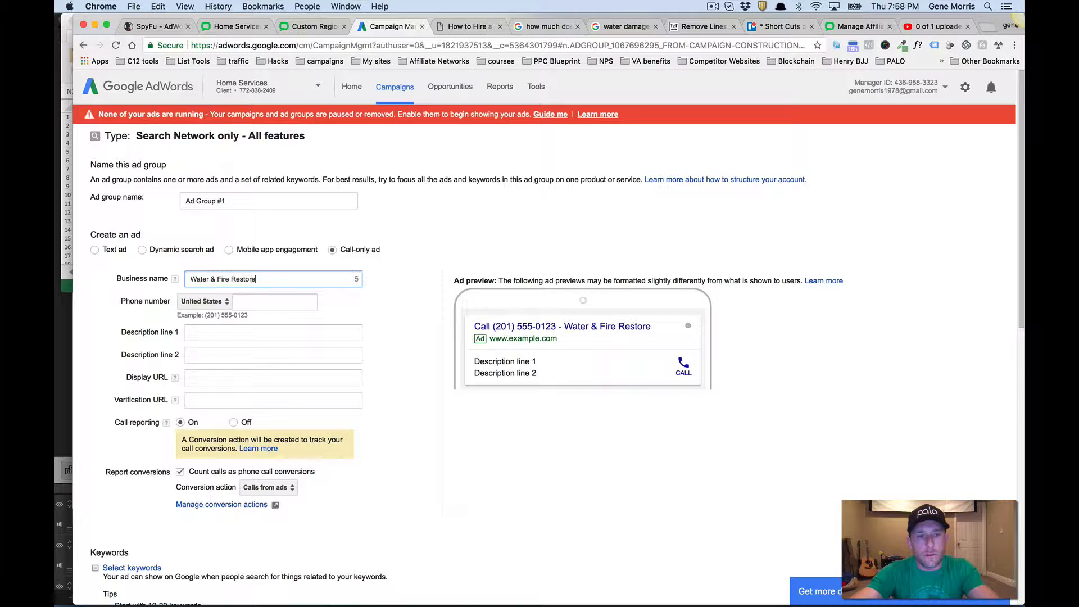
{"action": "key", "text": "BackSpace"}
{"action": "type", "text": "ati"}
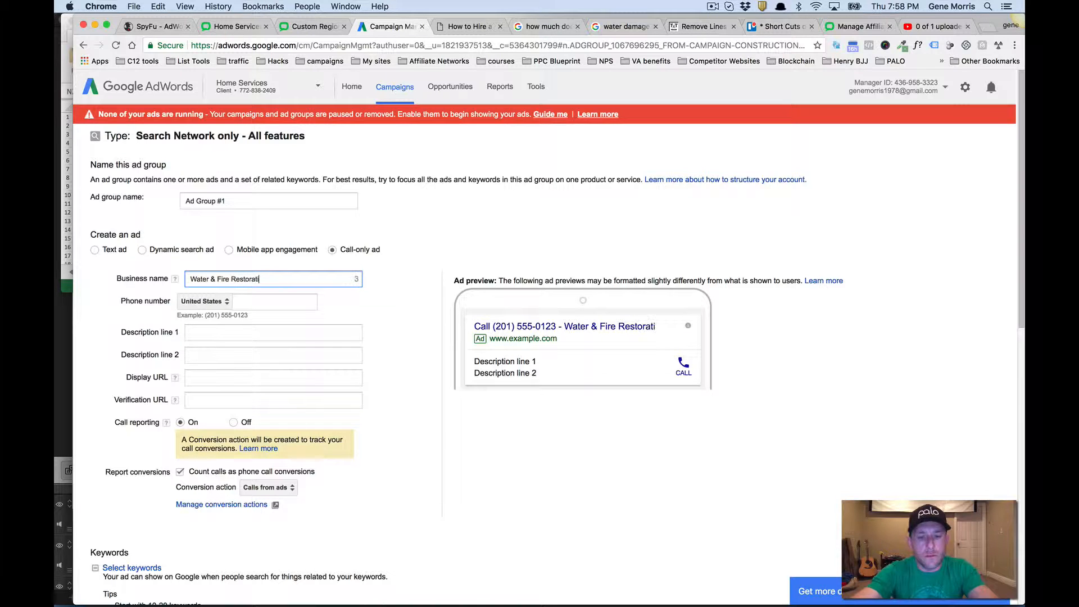
{"action": "type", "text": "on"}
Step: Copy the water damage emergency phone number from the Choose Home Services contractor article into the call-only ad's phone number
{"action": "left_click", "coordinate": [250, 303]}
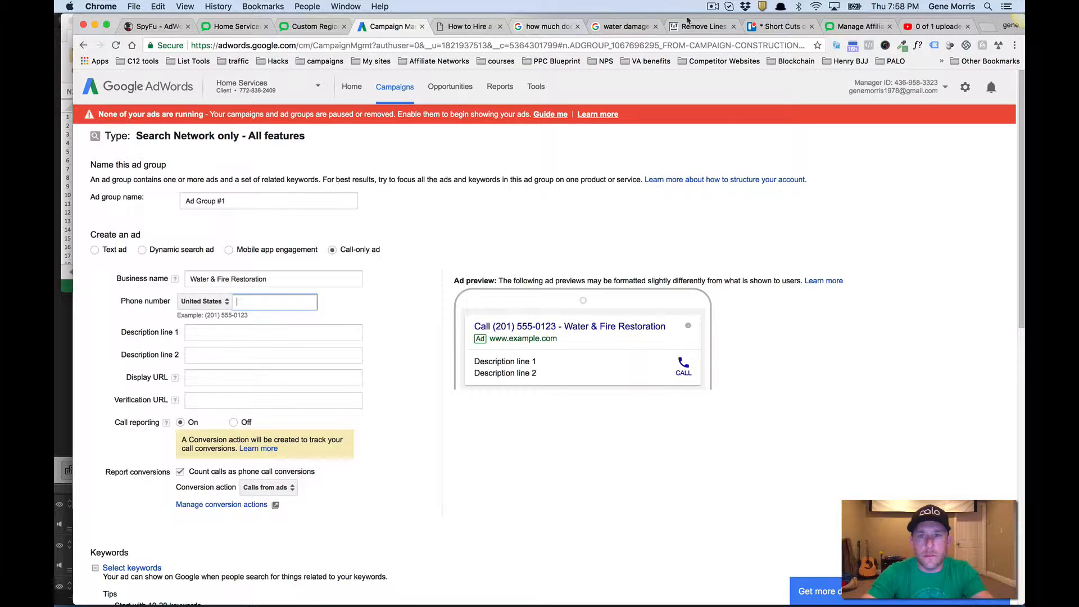
{"action": "left_click", "coordinate": [468, 26]}
{"action": "scroll", "coordinate": [445, 236], "scroll_direction": "down", "scroll_amount": 10}
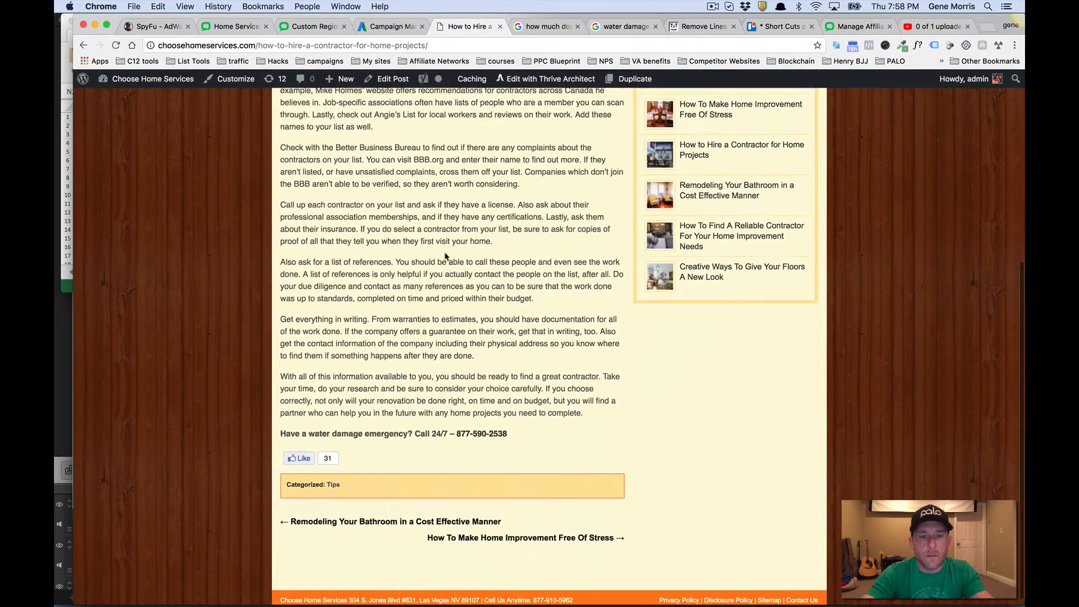
{"action": "left_click_drag", "start_coordinate": [512, 431], "coordinate": [455, 429]}
{"action": "key", "text": "super+c"}
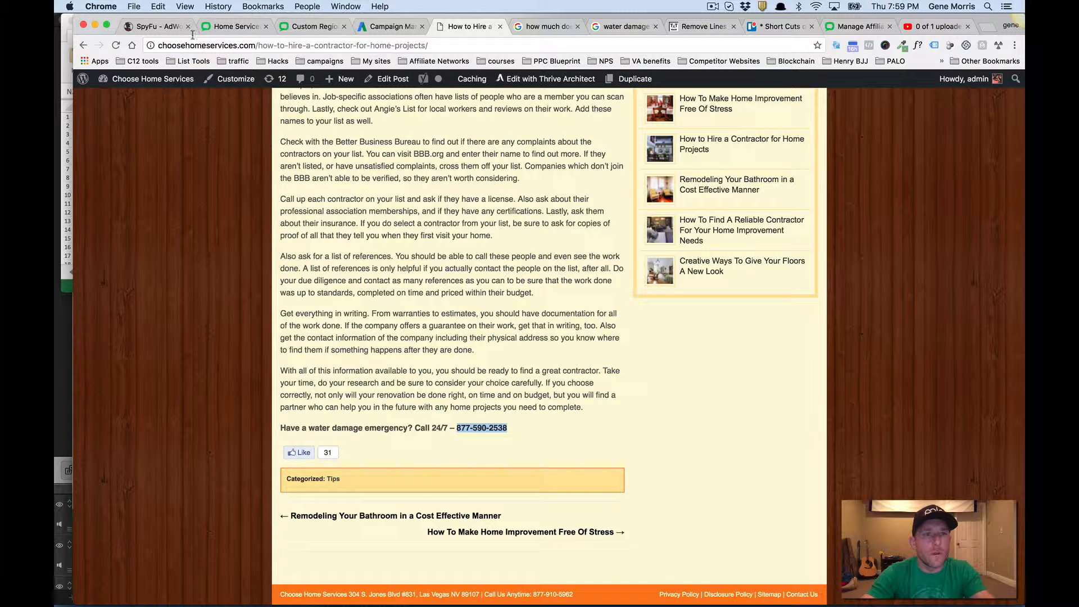
{"action": "left_click", "coordinate": [388, 26]}
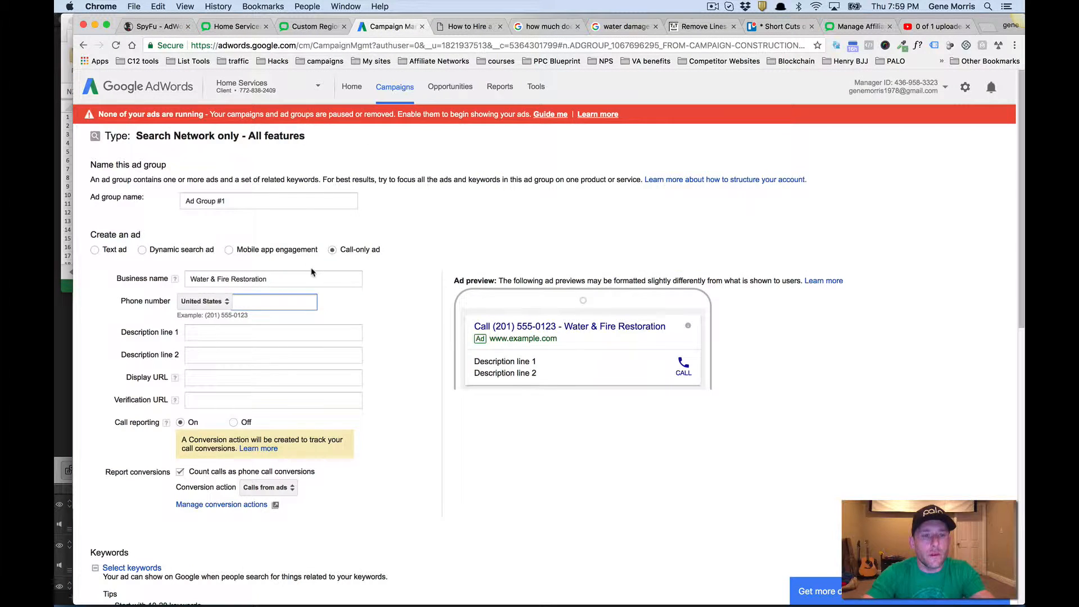
{"action": "key", "text": "super+v"}
Step: Enter "Call 24/7 - Water & Fire Damage" as the ad's first description line
{"action": "left_click", "coordinate": [288, 331]}
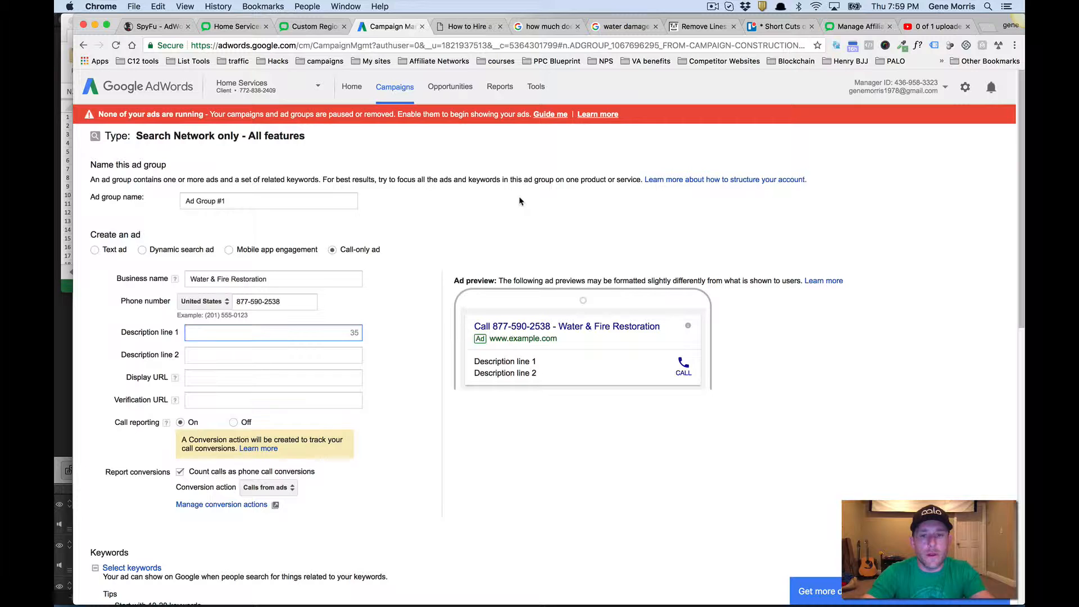
{"action": "type", "text": "Call 24/7 - Water & Fire"}
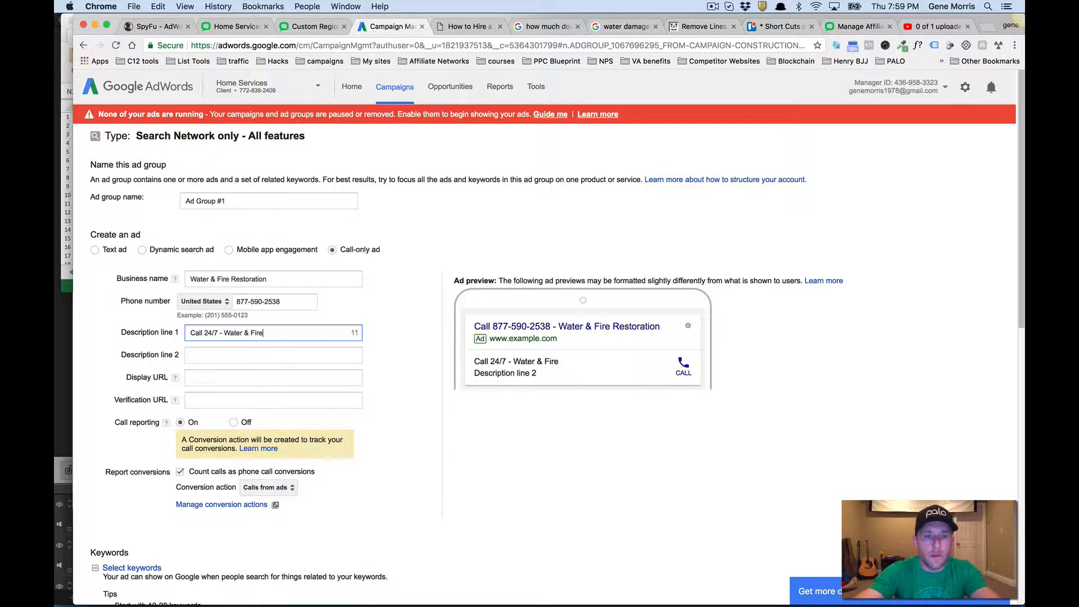
{"action": "type", "text": "Damage"}
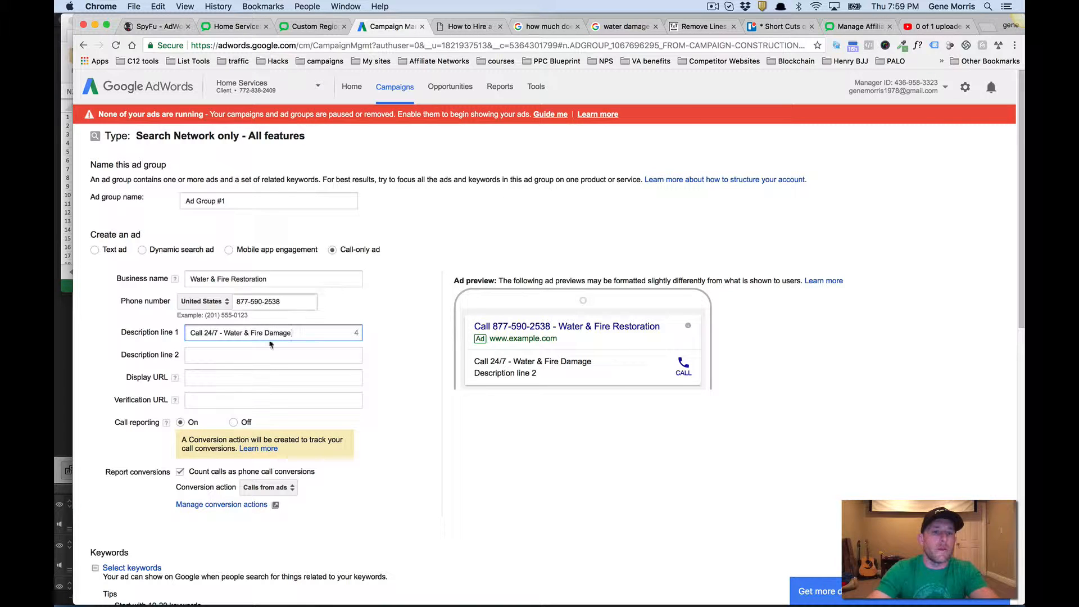
Step: Check the competitor copy in the TextEdit notes and enter "Fast & Free Quote. Call 24/7." as the ad's second description line
{"action": "left_click", "coordinate": [250, 356]}
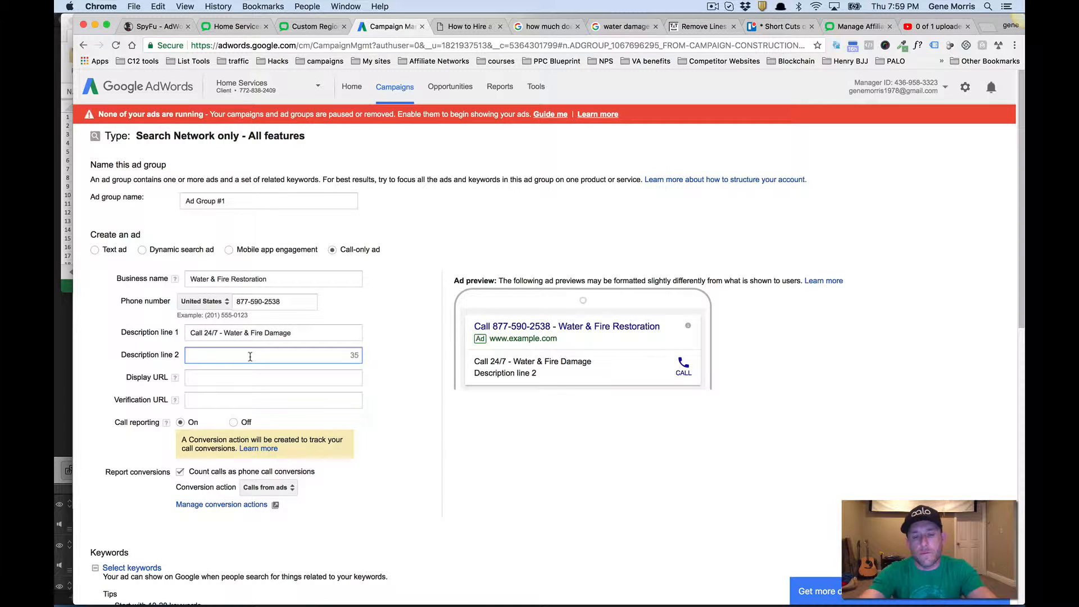
{"action": "type", "text": "Fast"}
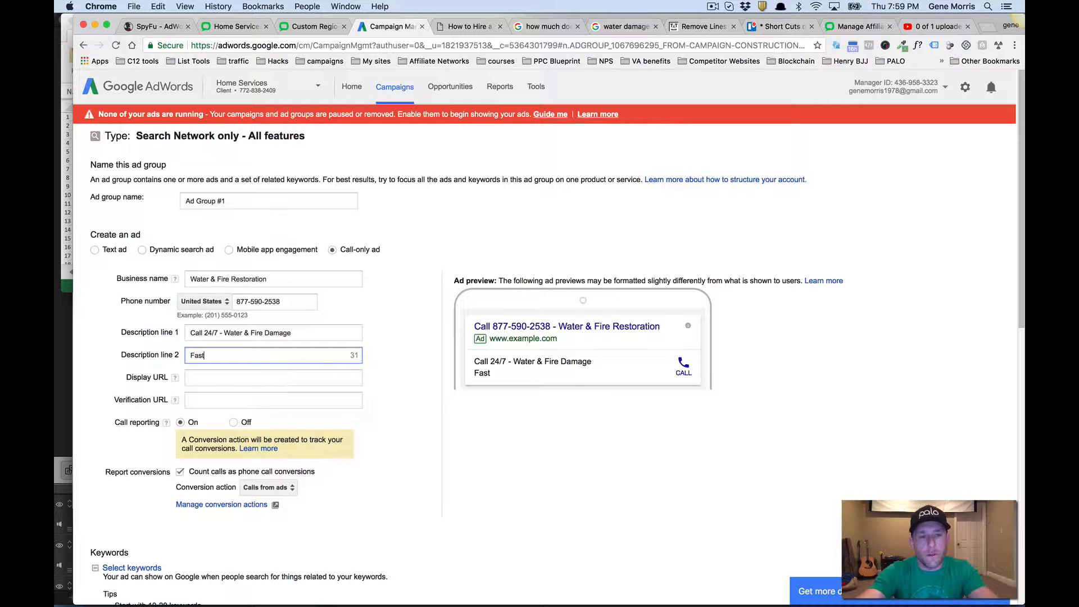
{"action": "key", "text": "BackSpace"}
{"action": "key", "text": "BackSpace"}
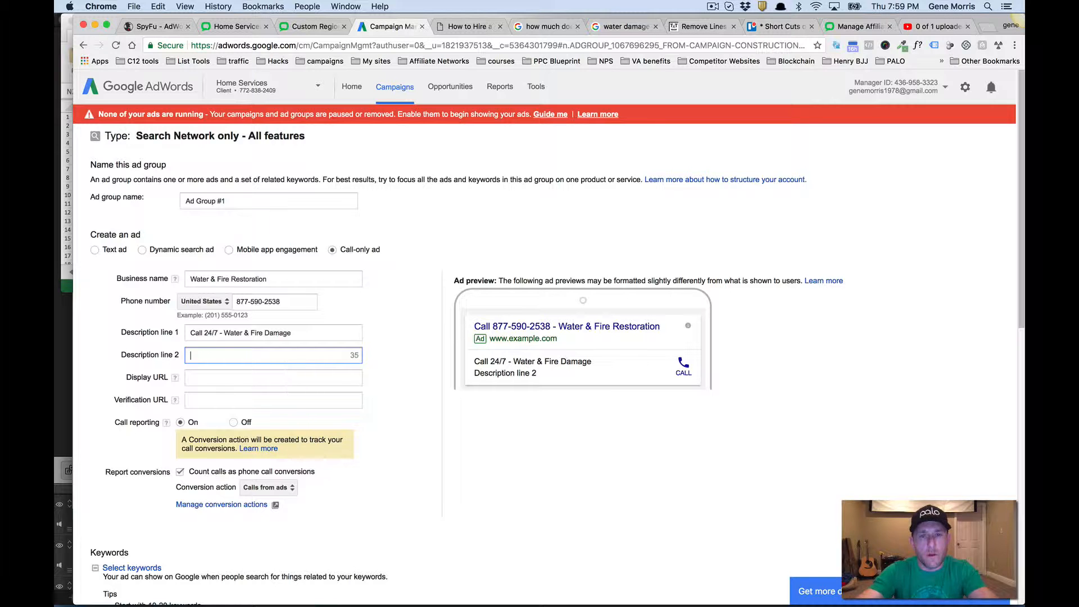
{"action": "key", "text": "super+Tab"}
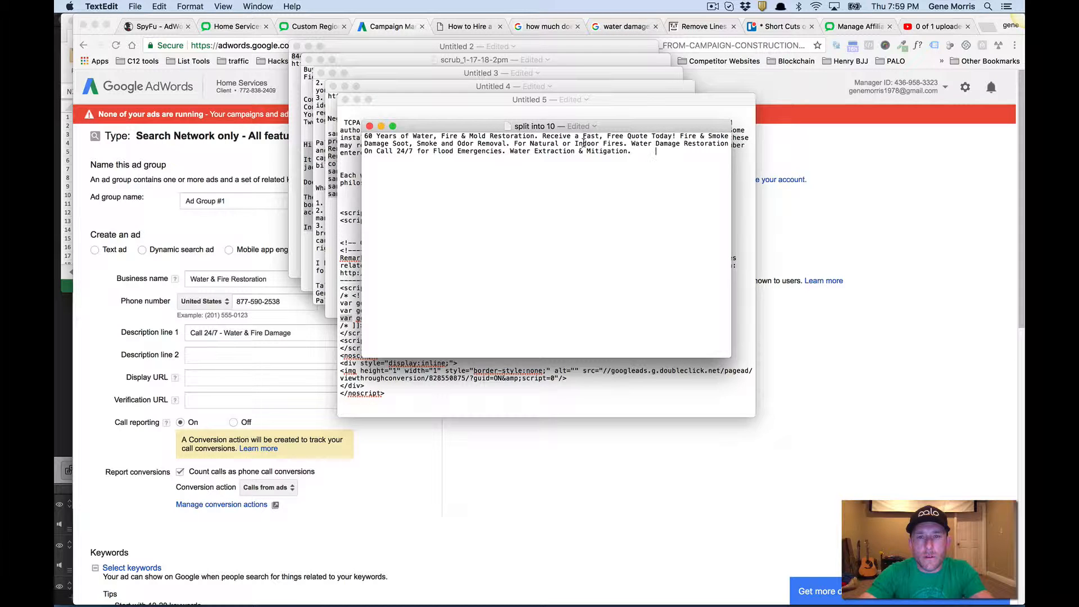
{"action": "key", "text": "super+Tab"}
{"action": "type", "text": "Fa"}
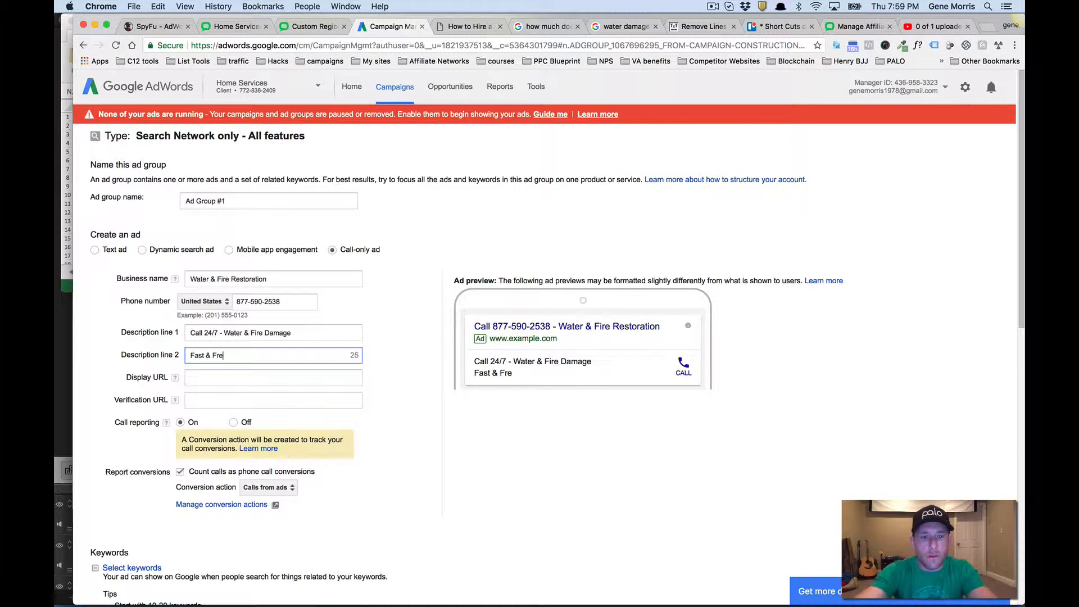
{"action": "type", "text": "st & Free Quote. Call 24/"}
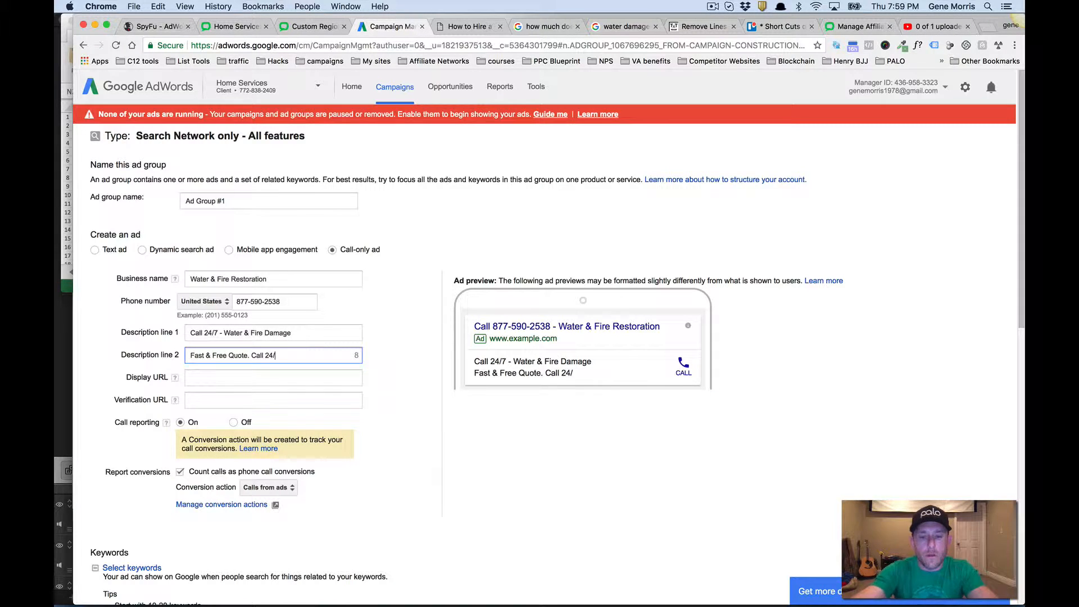
{"action": "type", "text": "7."}
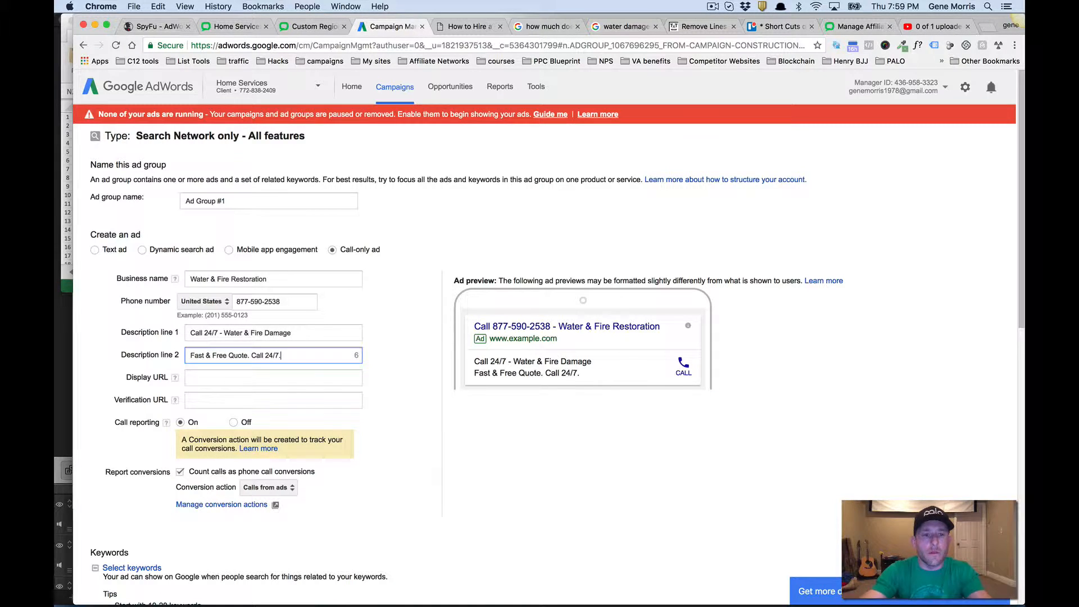
Step: Set the ad's display URL to "ChooseHomeServices"
{"action": "left_click", "coordinate": [310, 383]}
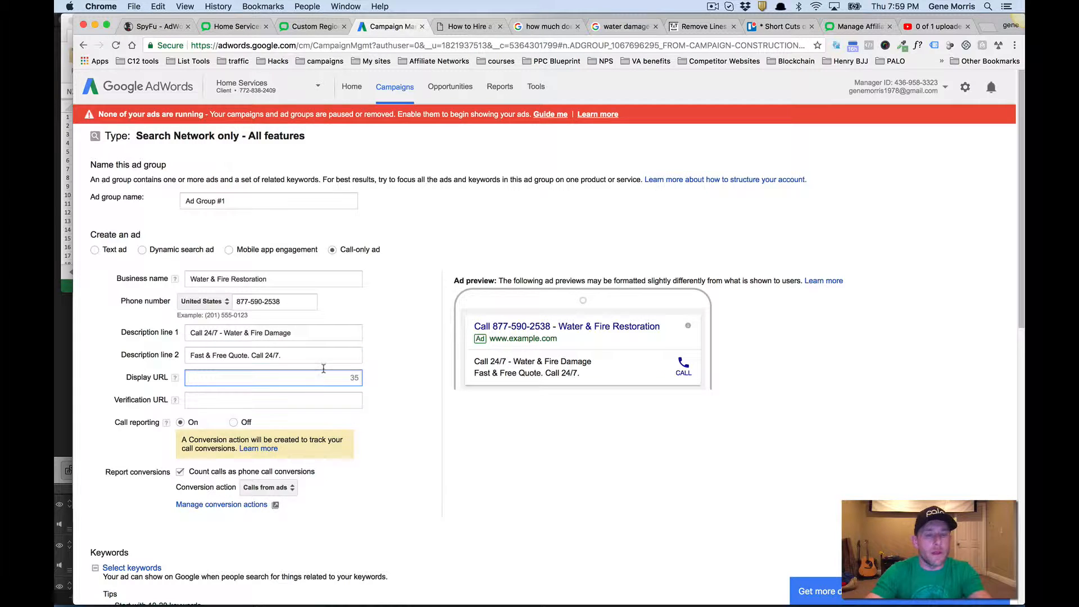
{"action": "type", "text": "Choose"}
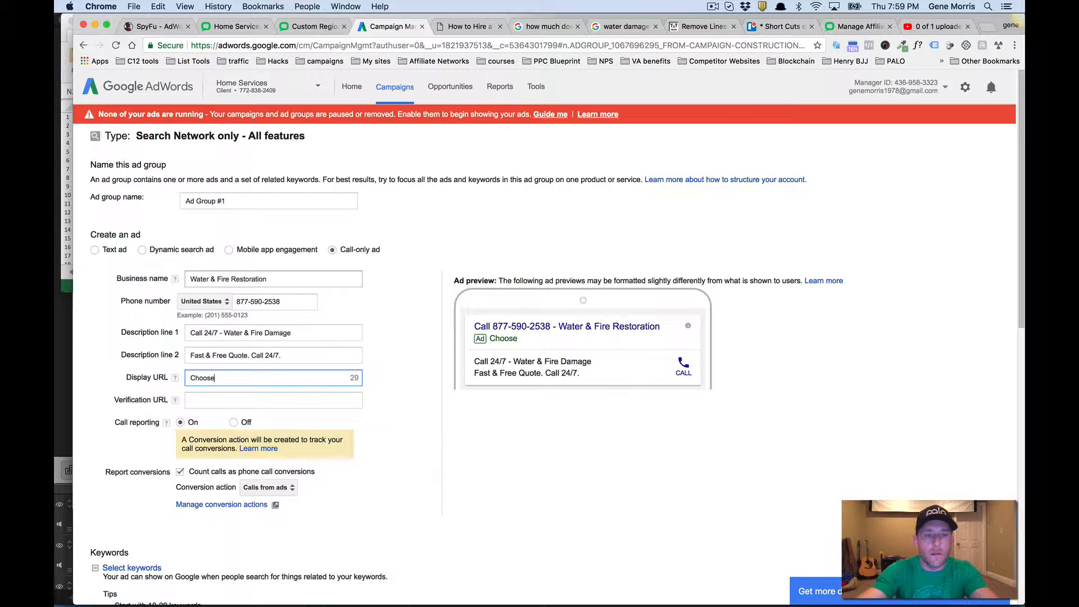
{"action": "type", "text": "HomeSer"}
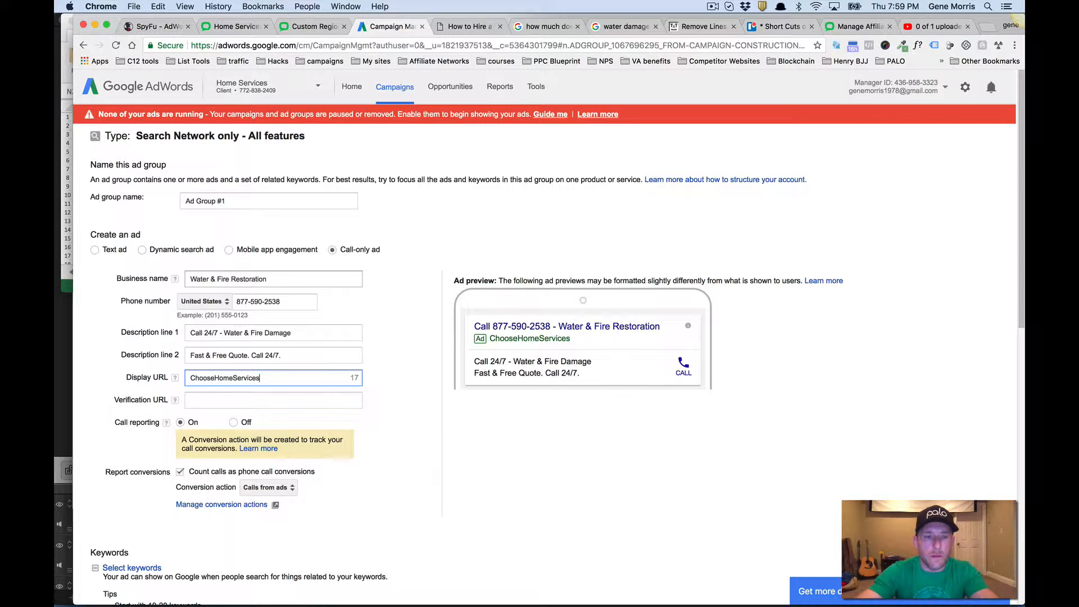
{"action": "type", "text": "vices"}
Step: Copy the address of the choosehomeservices.com contractor hiring article and paste it as the ad's verification URL
{"action": "left_click", "coordinate": [211, 401]}
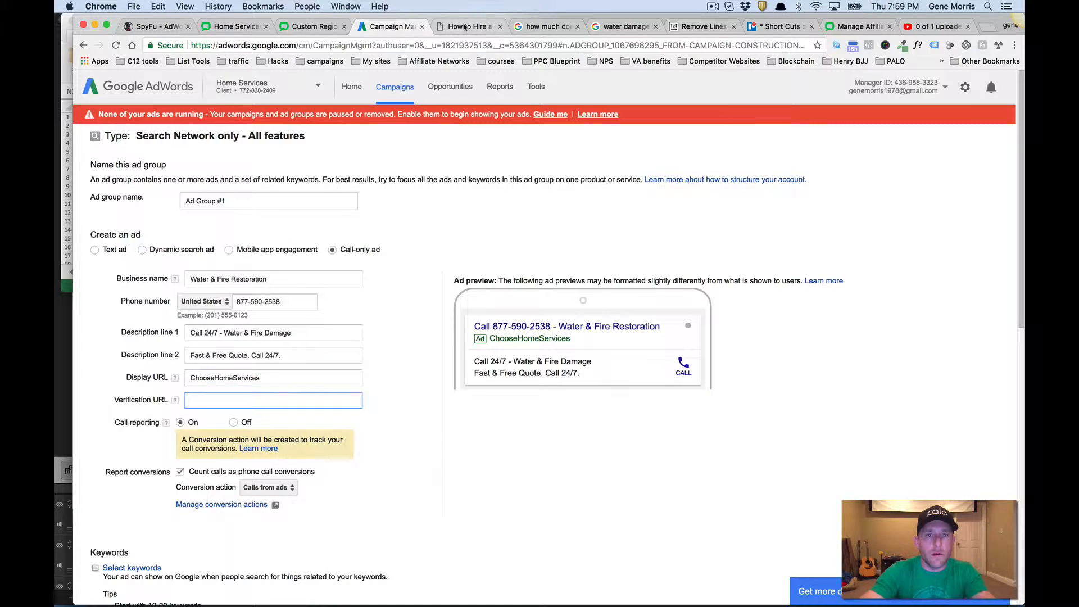
{"action": "left_click", "coordinate": [464, 26]}
{"action": "left_click", "coordinate": [375, 45]}
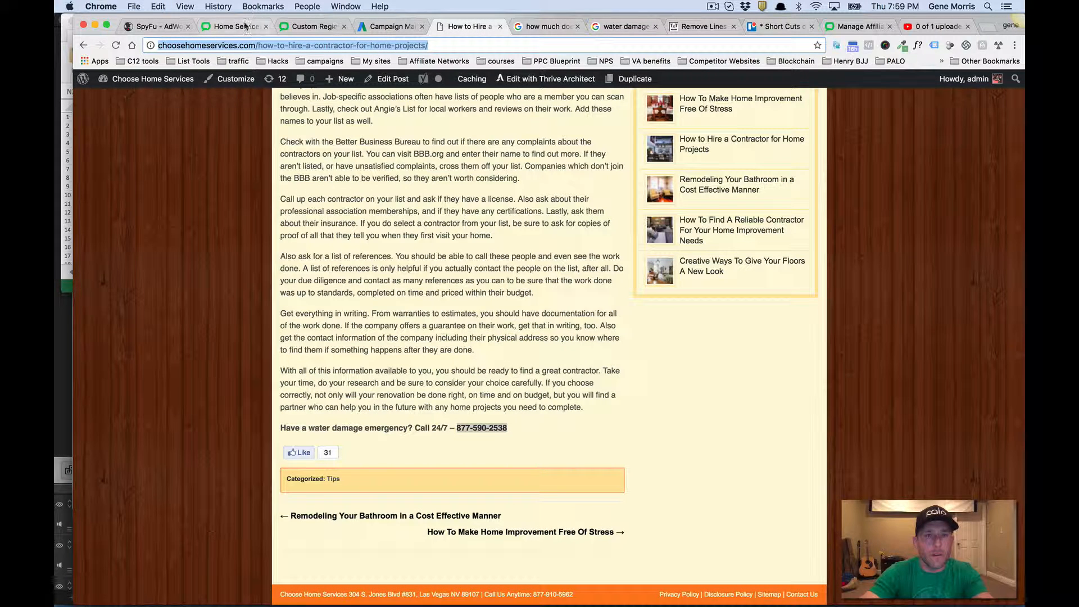
{"action": "left_click", "coordinate": [402, 30]}
{"action": "key", "text": "cmd+v"}
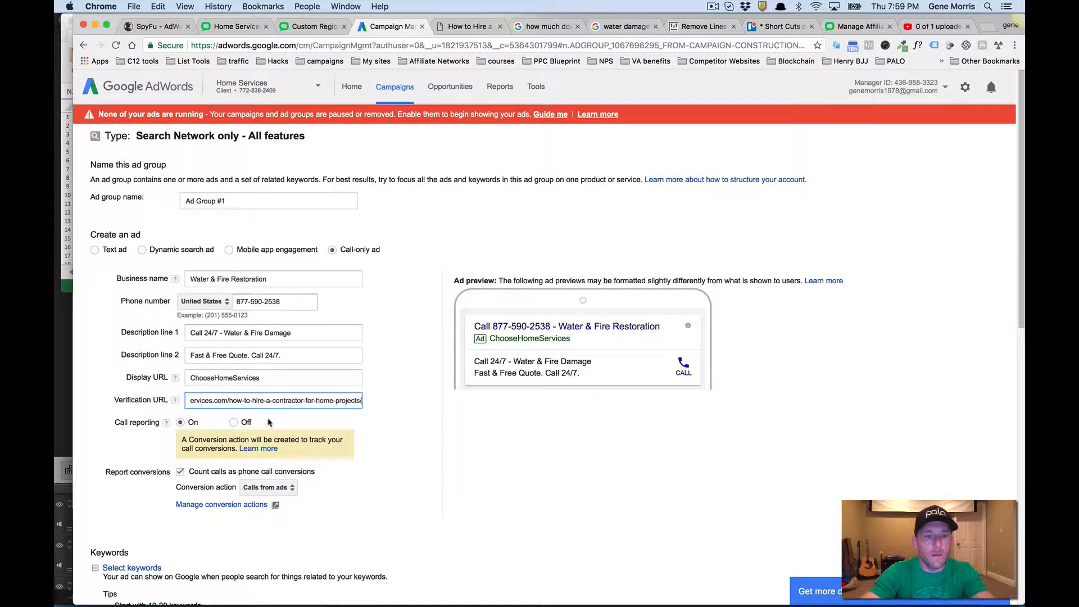
Step: Look through the ad's available conversion actions and open the page for managing conversion actions
{"action": "left_click", "coordinate": [287, 486]}
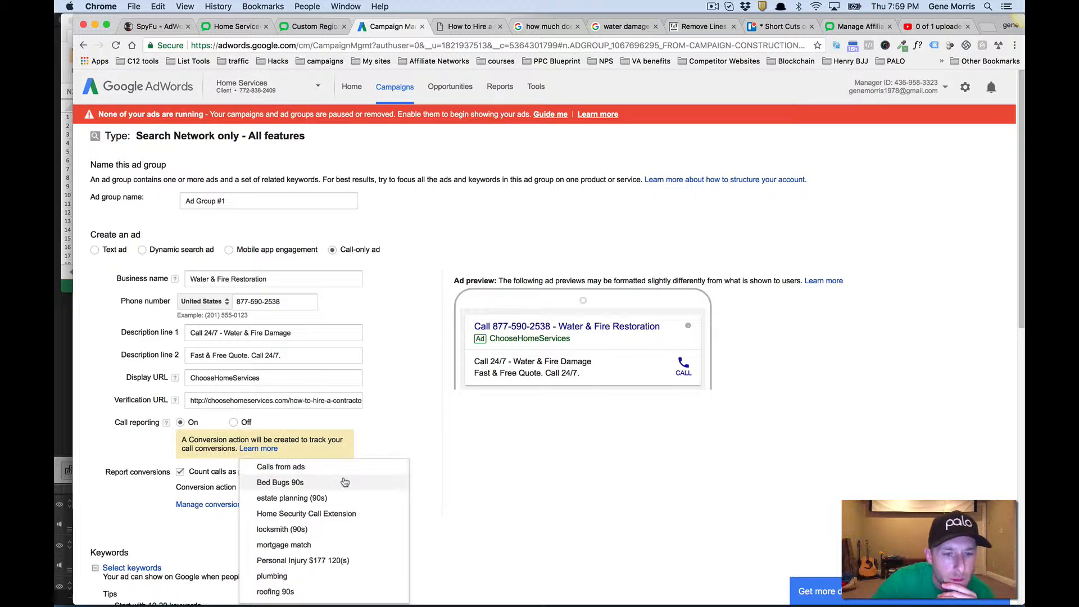
{"action": "scroll", "coordinate": [345, 482], "scroll_direction": "down", "scroll_amount": 2}
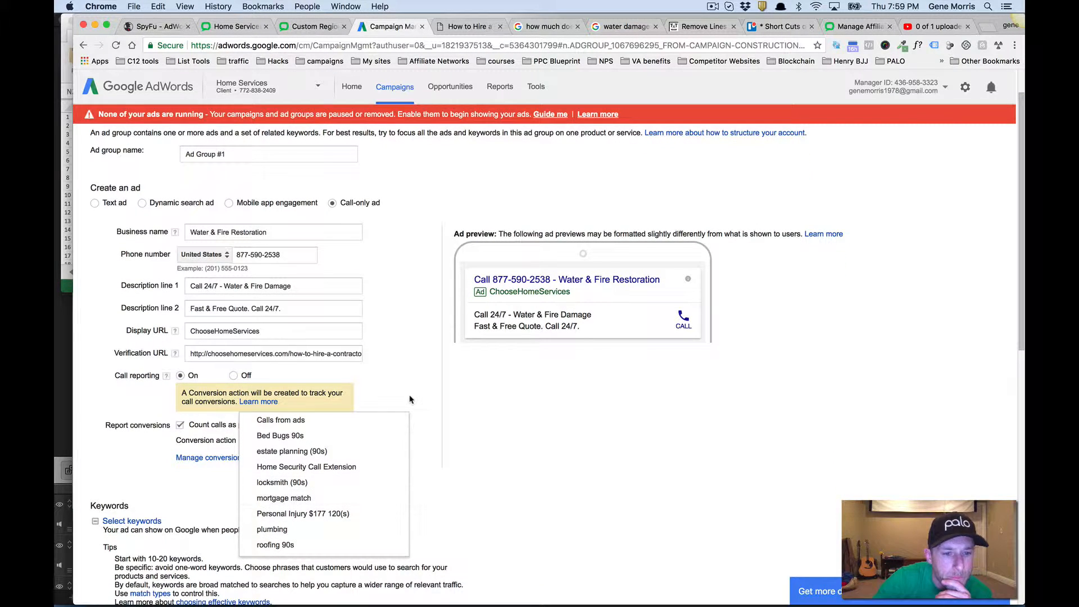
{"action": "left_click", "coordinate": [391, 392]}
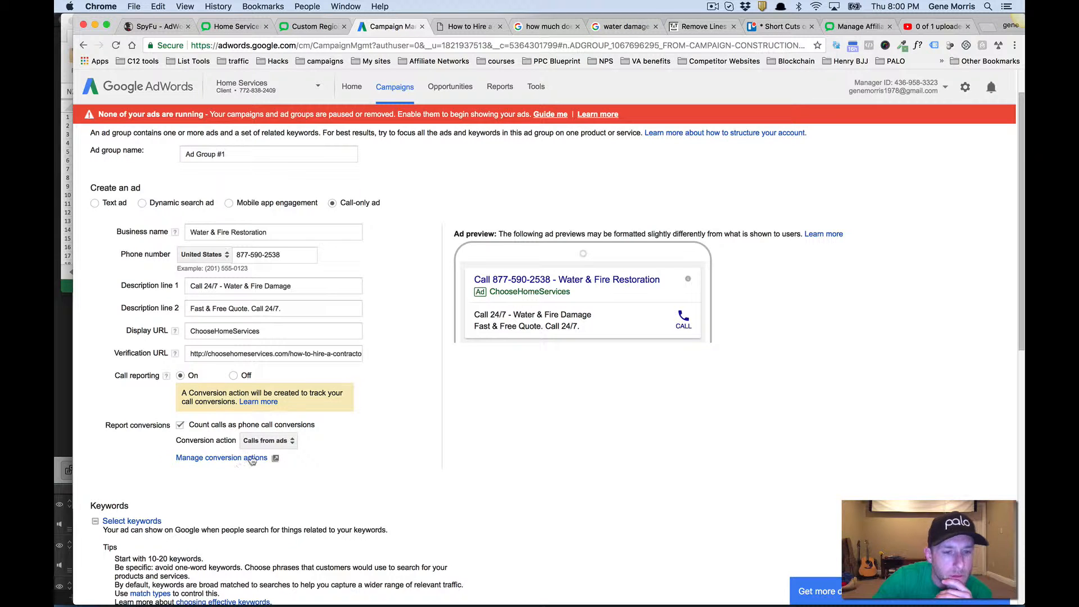
{"action": "left_click", "coordinate": [256, 458]}
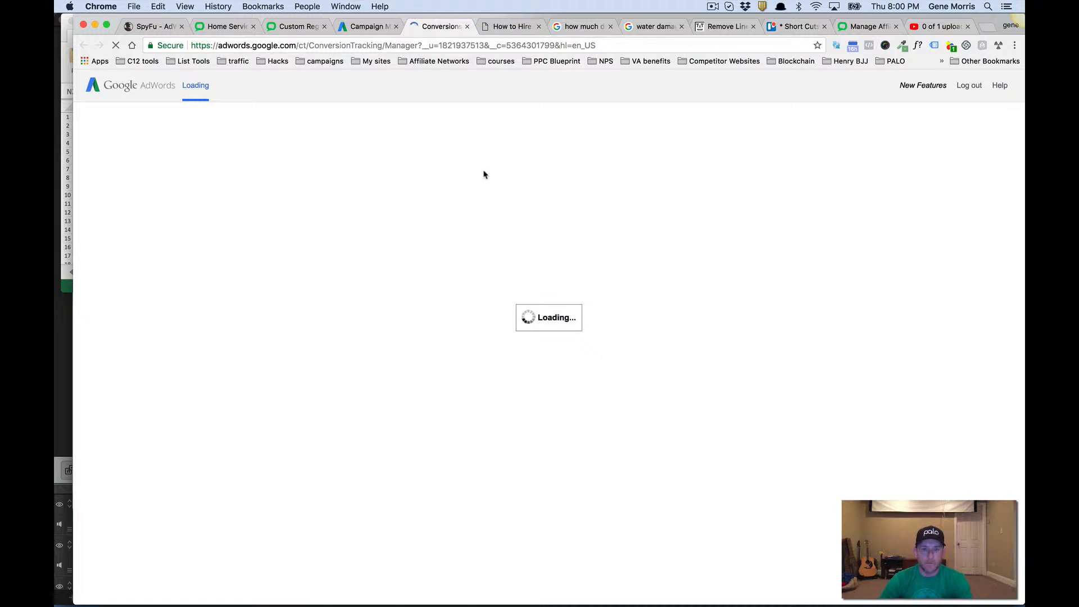
{"action": "left_click", "coordinate": [380, 32]}
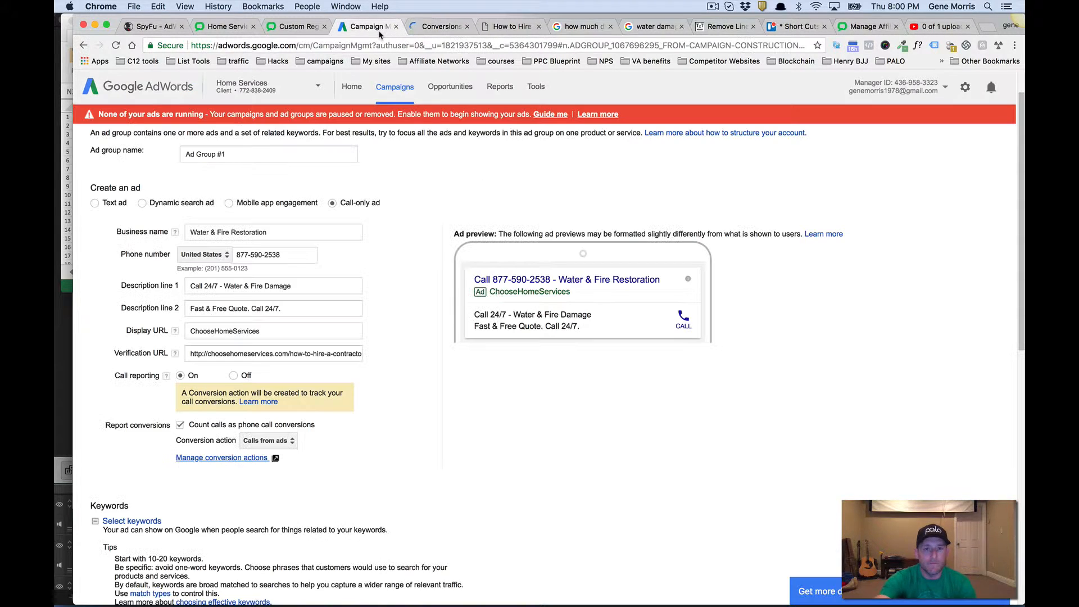
{"action": "left_click", "coordinate": [449, 31]}
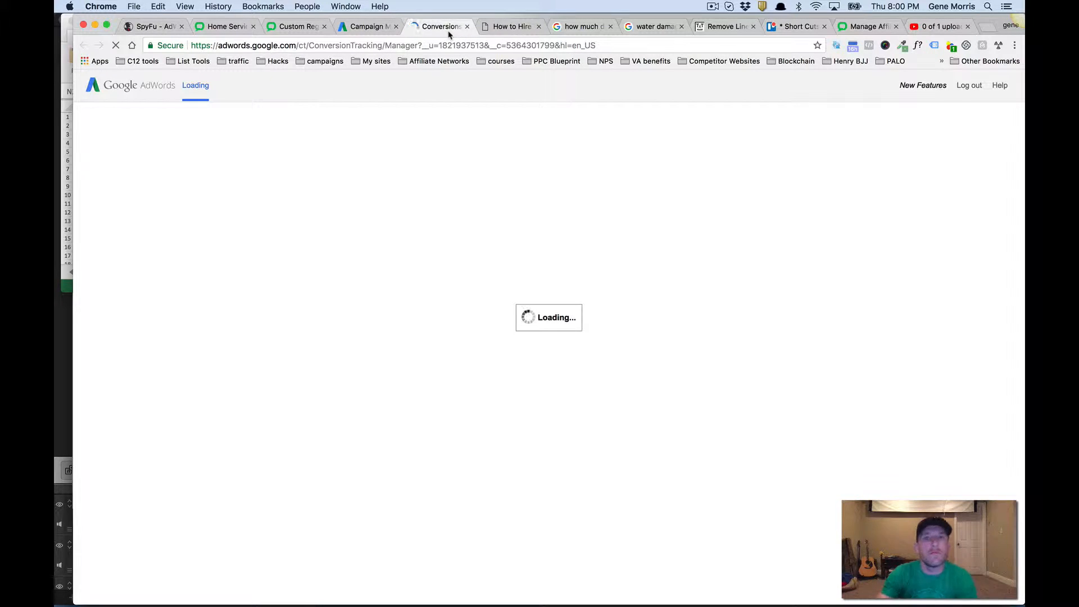
Step: Return to the call-only ad and set its conversion action to "roofing 90s"
{"action": "left_click", "coordinate": [363, 27]}
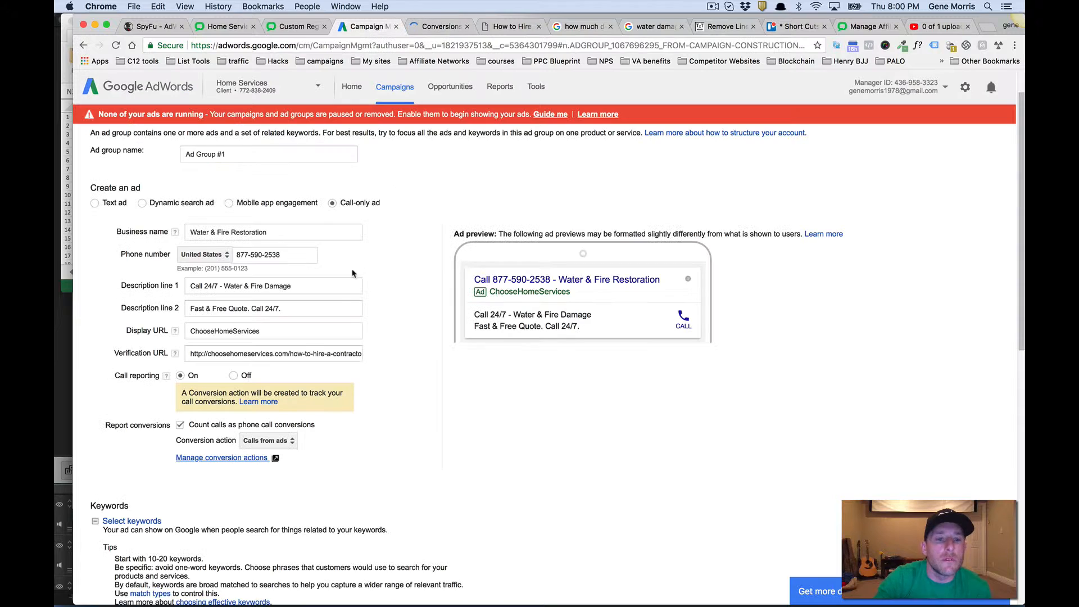
{"action": "left_click", "coordinate": [289, 443]}
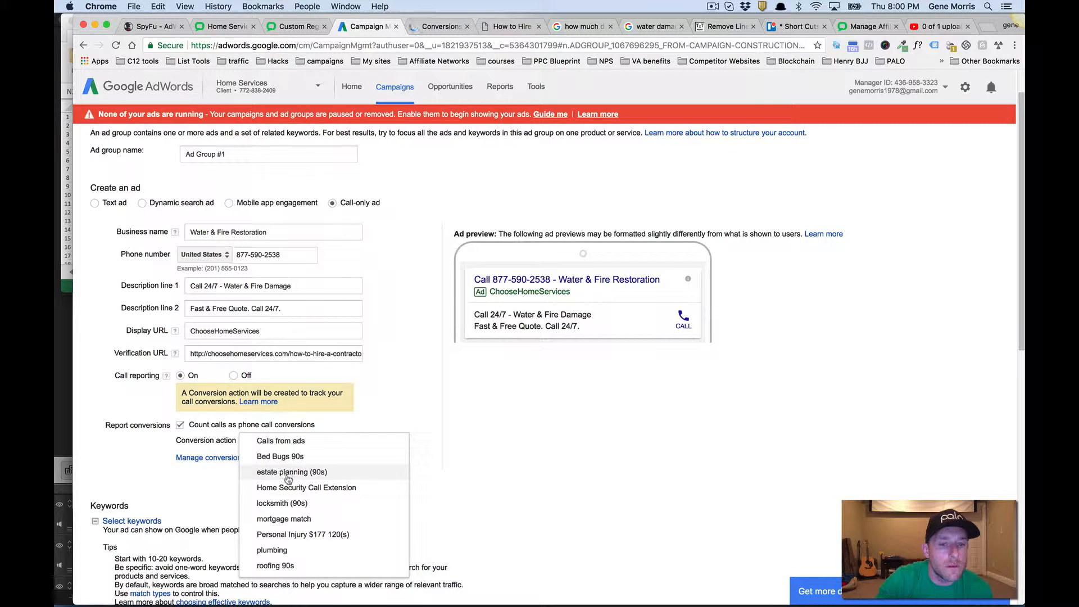
{"action": "left_click", "coordinate": [275, 565]}
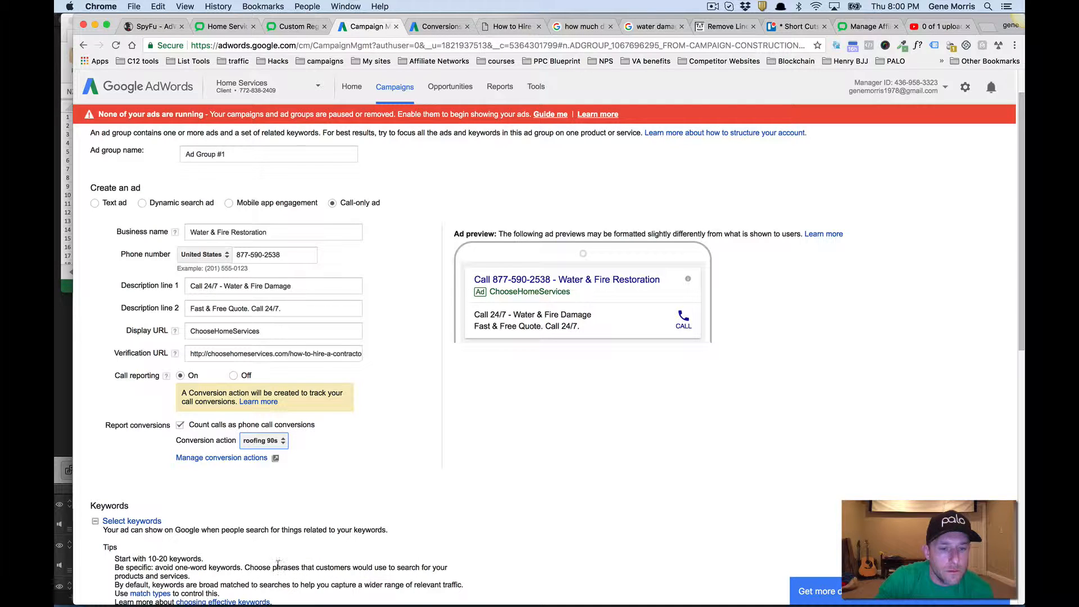
Step: Start a new phone call conversion action on the conversions page, tracking calls from ads using call extensions or call-only ads
{"action": "left_click", "coordinate": [439, 27]}
{"action": "left_click", "coordinate": [260, 148]}
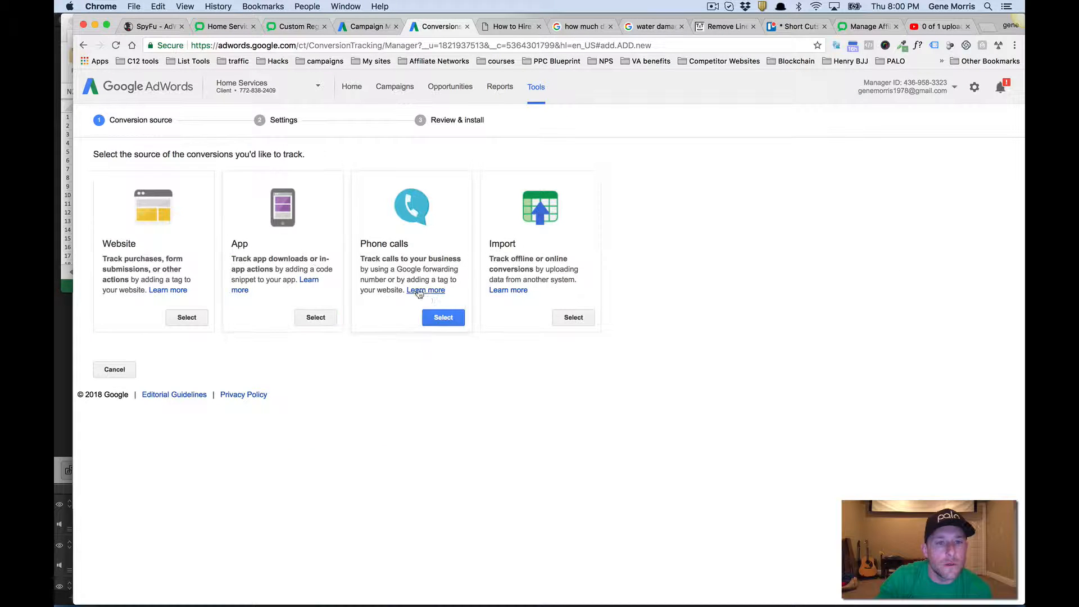
{"action": "left_click", "coordinate": [438, 318]}
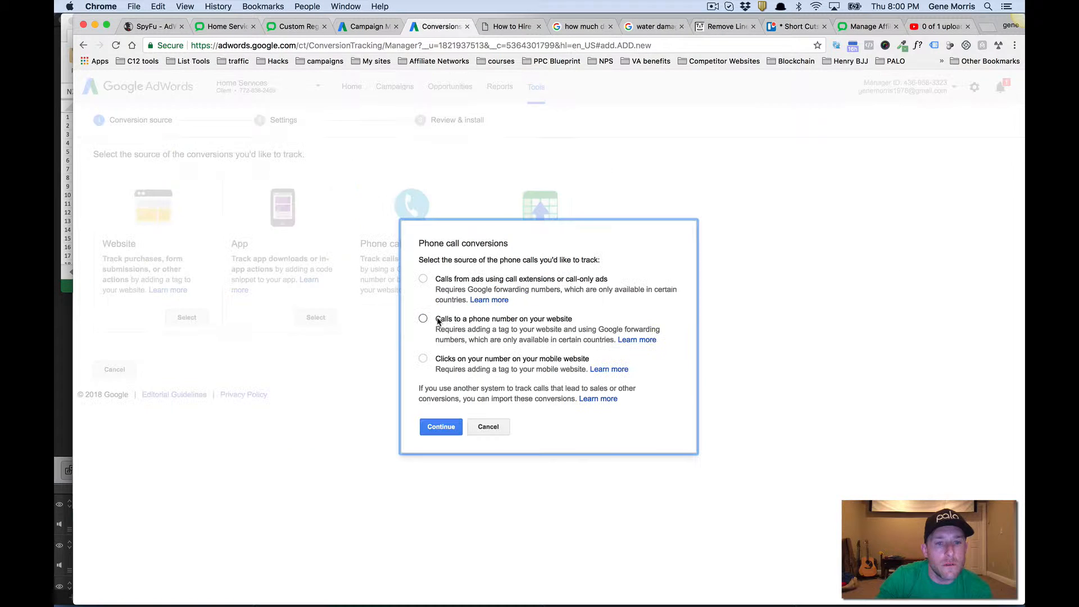
{"action": "left_click", "coordinate": [423, 279]}
{"action": "left_click", "coordinate": [441, 430]}
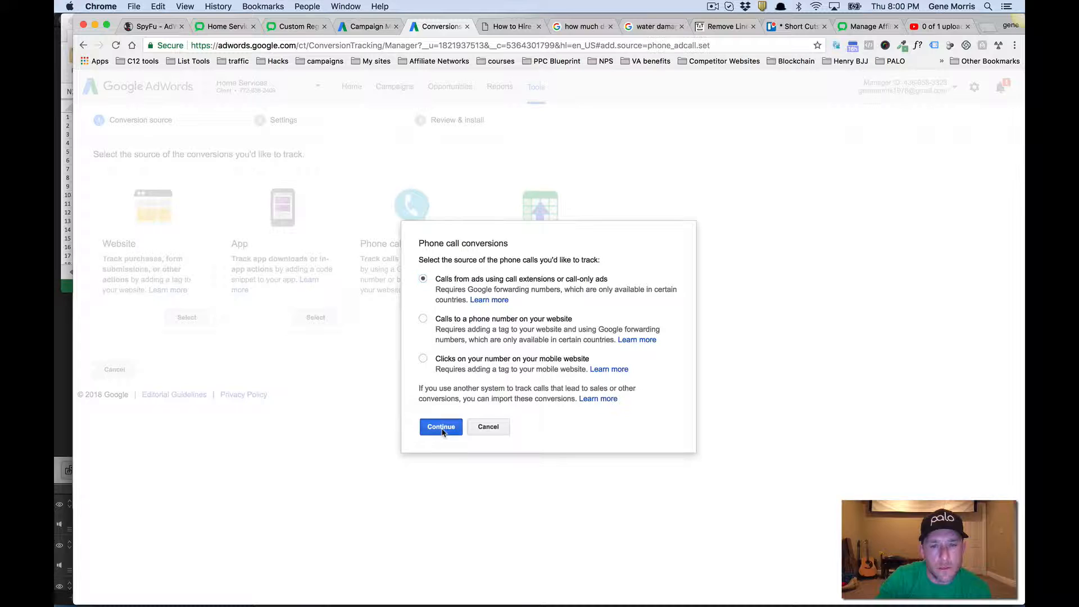
Step: Name the new calls-from-ads conversion action "1. Water and Fire"
{"action": "left_click", "coordinate": [310, 234]}
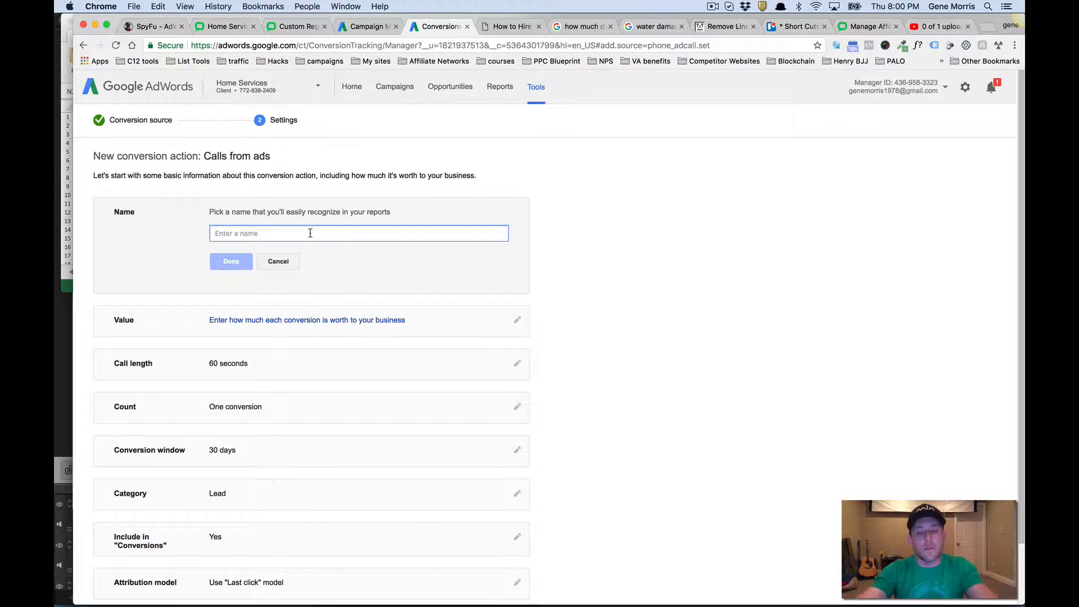
{"action": "type", "text": "1. "}
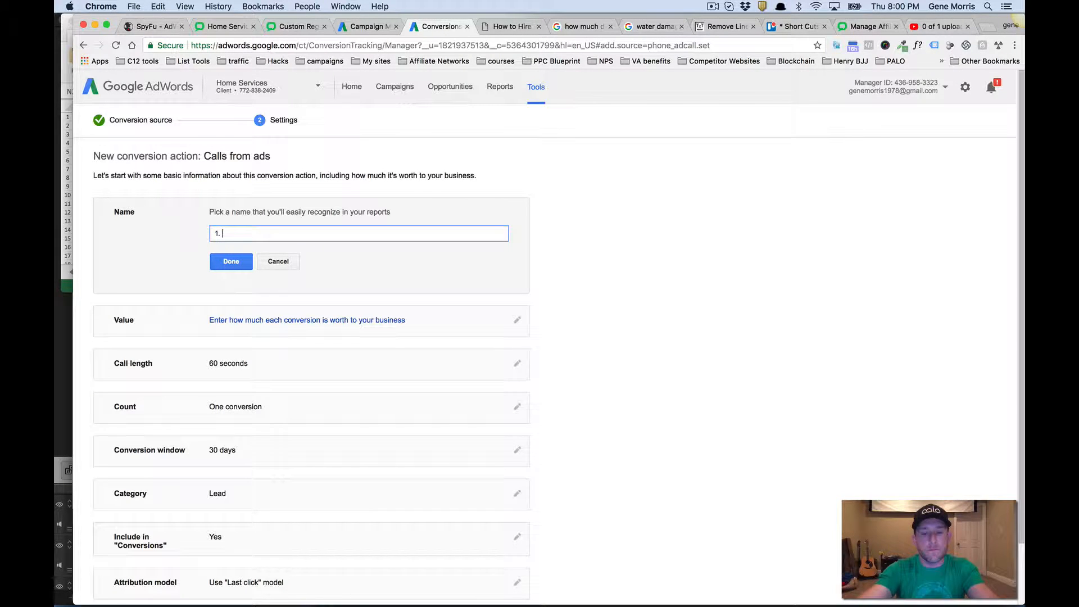
{"action": "type", "text": "Water and Fire"}
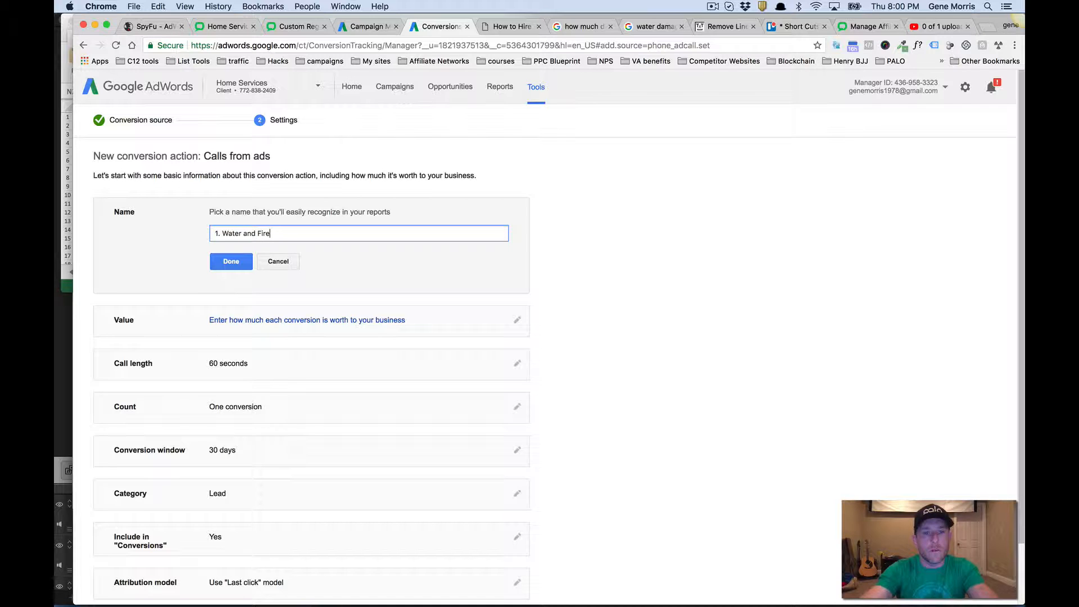
{"action": "left_click", "coordinate": [229, 263]}
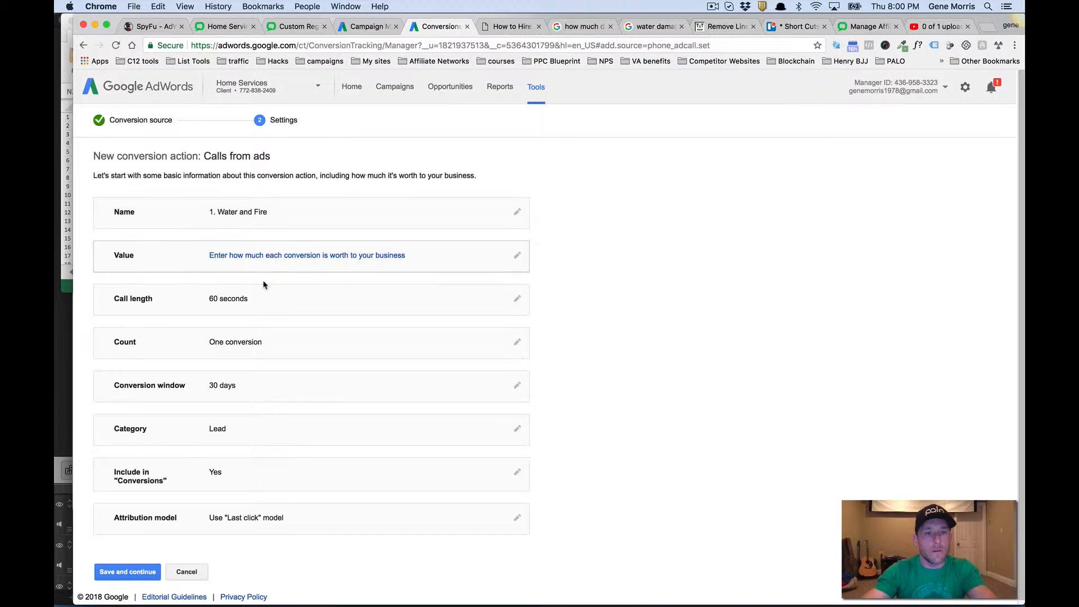
Step: Check the payout in the water and fire damage offer and set each call's conversion value to 34 US dollars
{"action": "left_click", "coordinate": [284, 255]}
{"action": "left_click", "coordinate": [218, 31]}
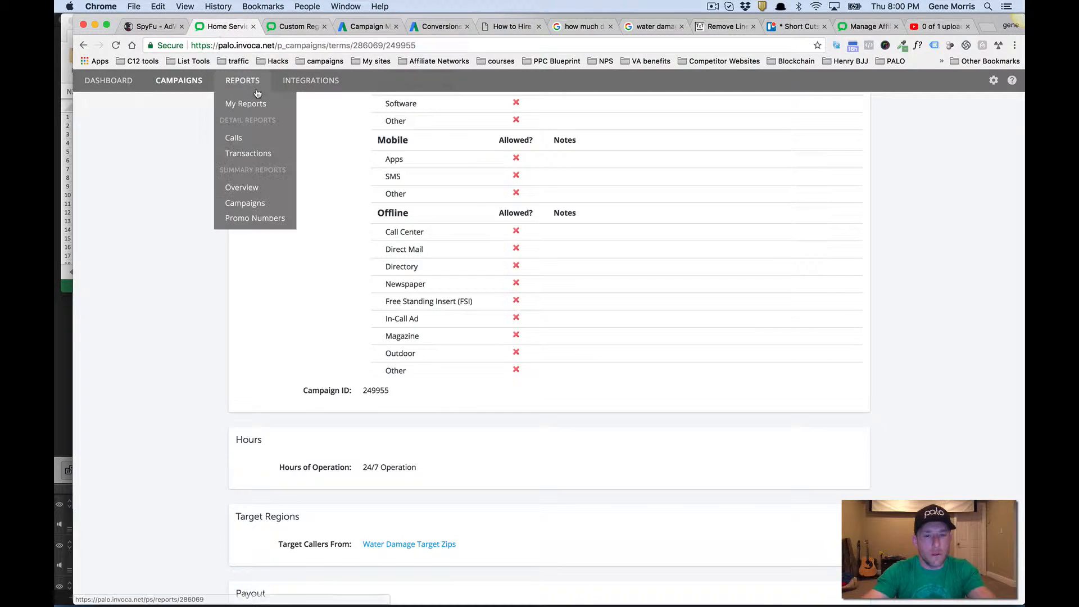
{"action": "scroll", "coordinate": [361, 156], "scroll_direction": "up", "scroll_amount": 10}
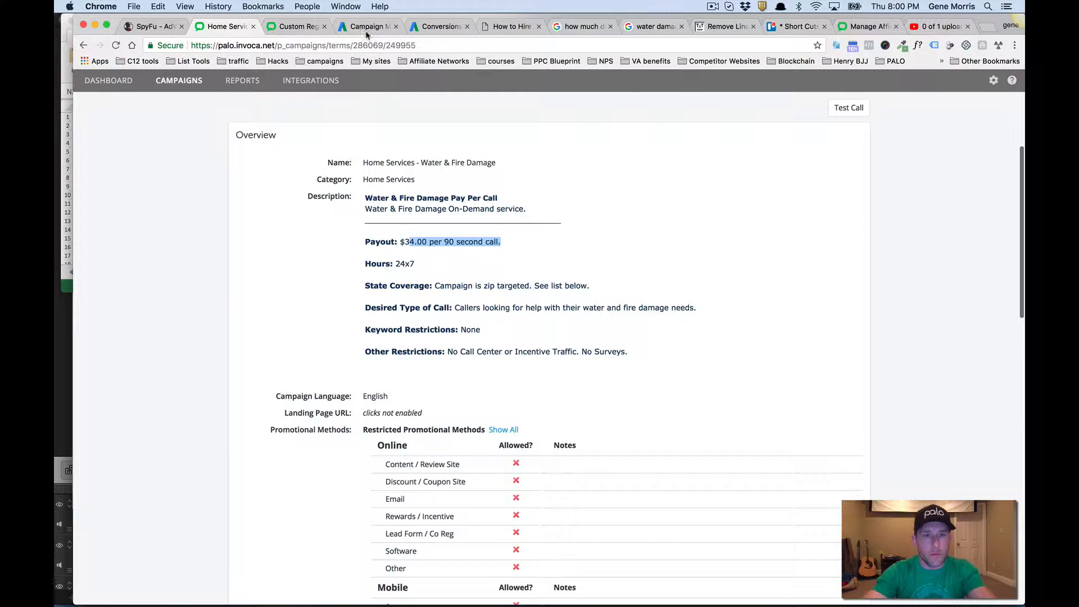
{"action": "left_click", "coordinate": [366, 28]}
{"action": "left_click", "coordinate": [440, 27]}
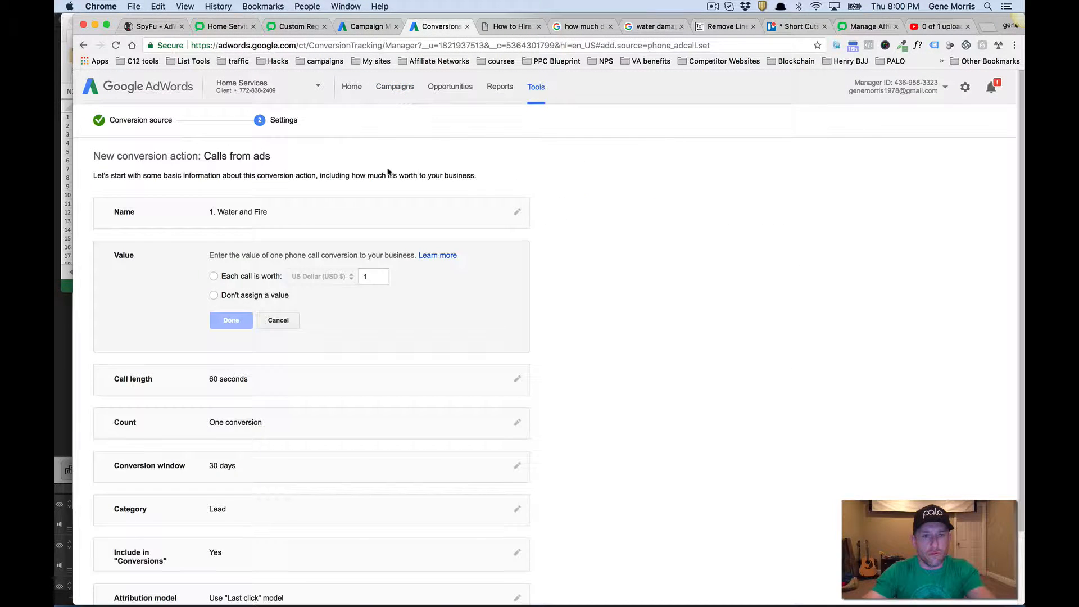
{"action": "left_click", "coordinate": [214, 277]}
{"action": "double_click", "coordinate": [373, 276]}
{"action": "type", "text": "34"}
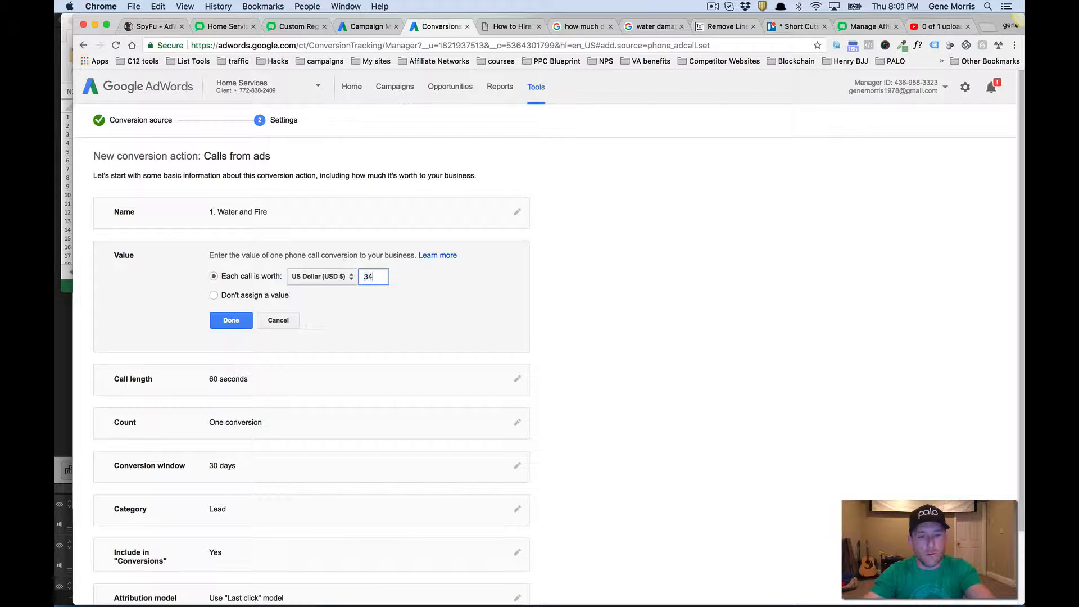
{"action": "left_click", "coordinate": [232, 320]}
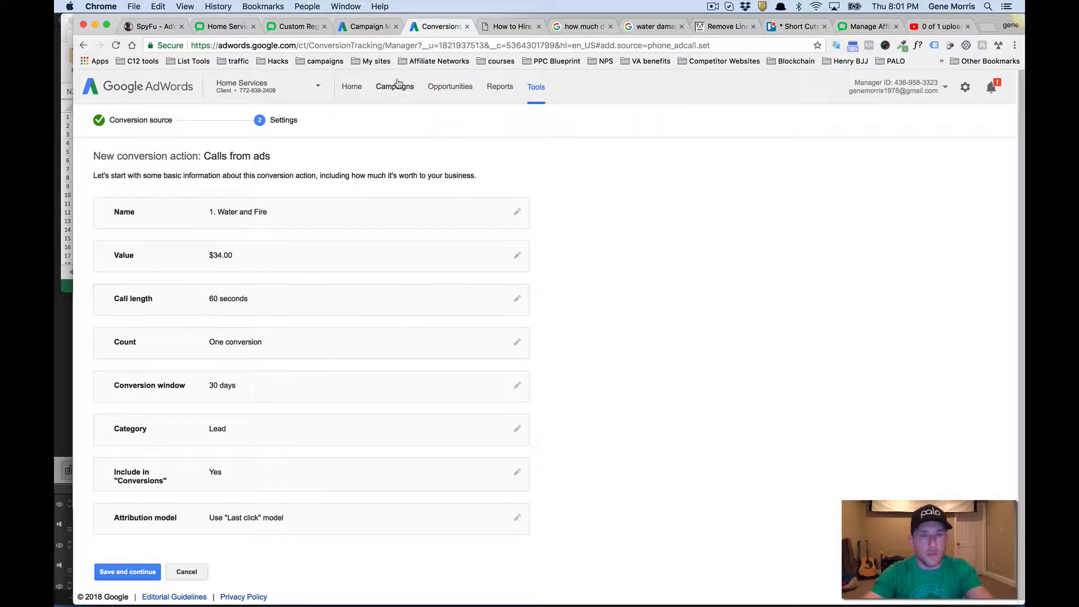
Step: Close the custom region data page, recheck the offer's payout terms and set the conversion action's call length to 90 seconds
{"action": "left_click", "coordinate": [295, 25]}
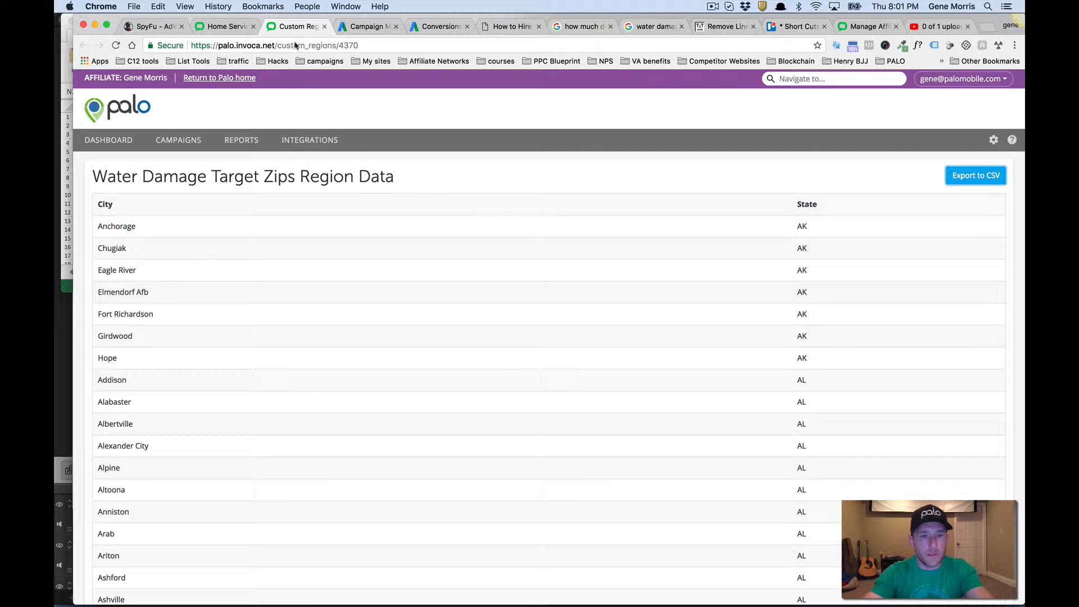
{"action": "left_click", "coordinate": [326, 25]}
{"action": "left_click", "coordinate": [229, 27]}
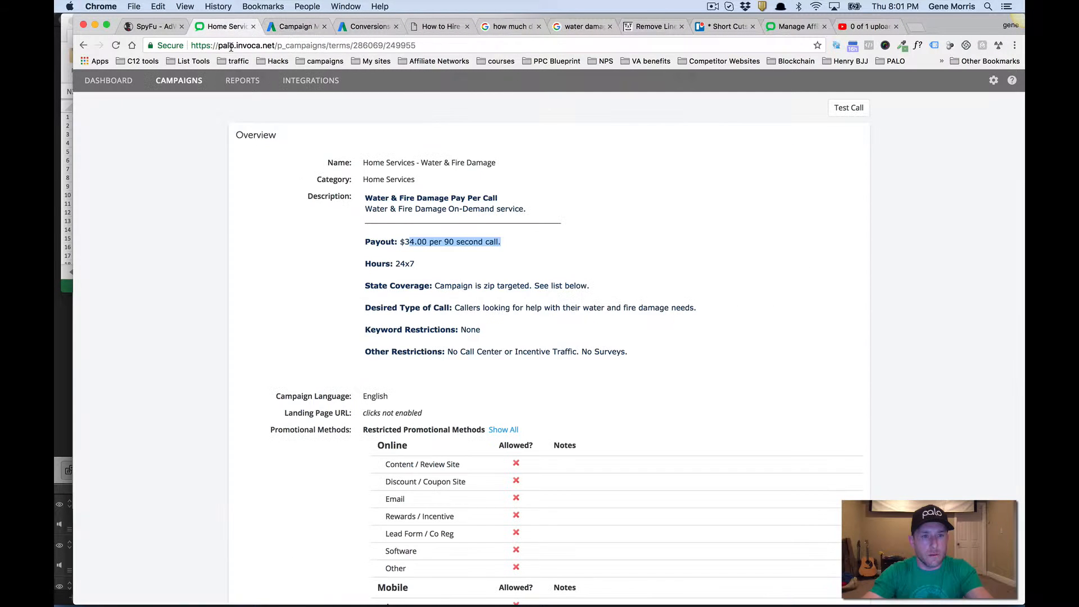
{"action": "left_click", "coordinate": [389, 26]}
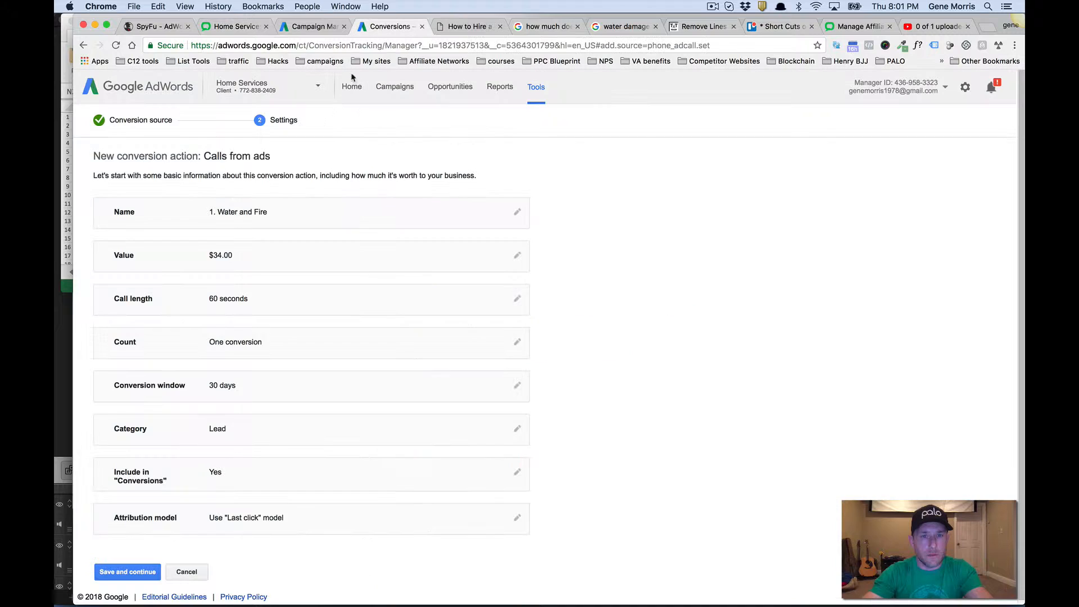
{"action": "left_click", "coordinate": [433, 303]}
{"action": "double_click", "coordinate": [228, 319]}
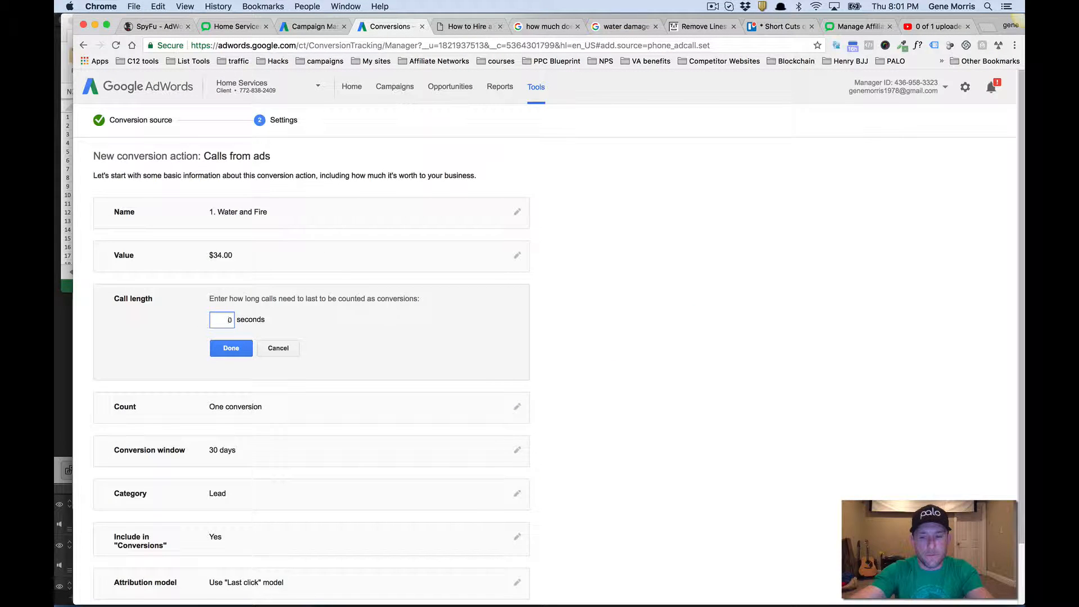
{"action": "type", "text": "90"}
{"action": "left_click", "coordinate": [228, 350]}
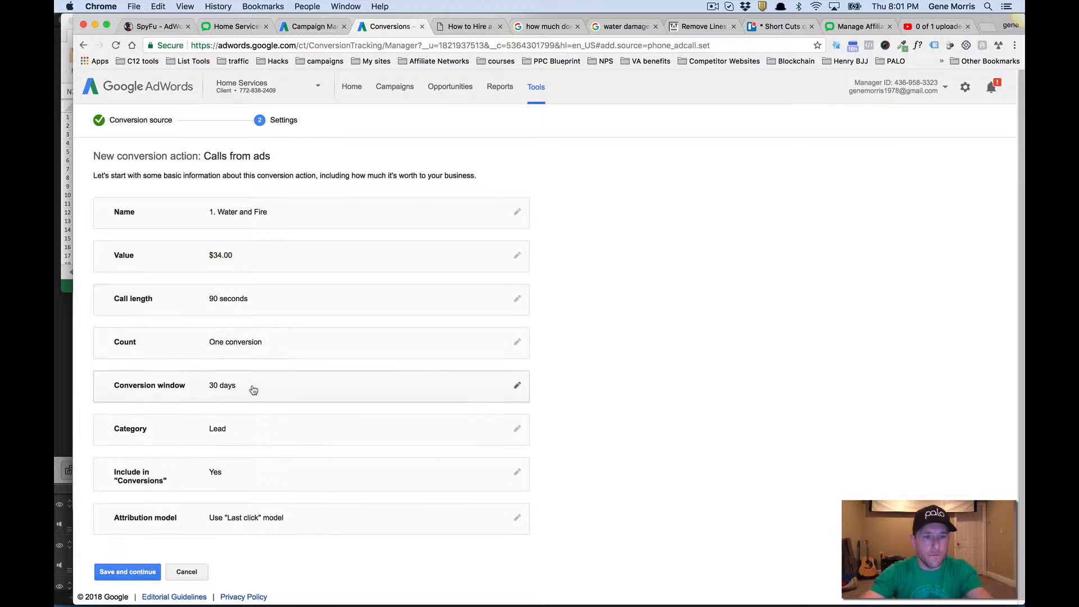
Step: Save the "1. Water and Fire" conversion action and continue to the call-only ads
{"action": "scroll", "coordinate": [251, 388], "scroll_direction": "down", "scroll_amount": 1}
{"action": "left_click", "coordinate": [128, 569]}
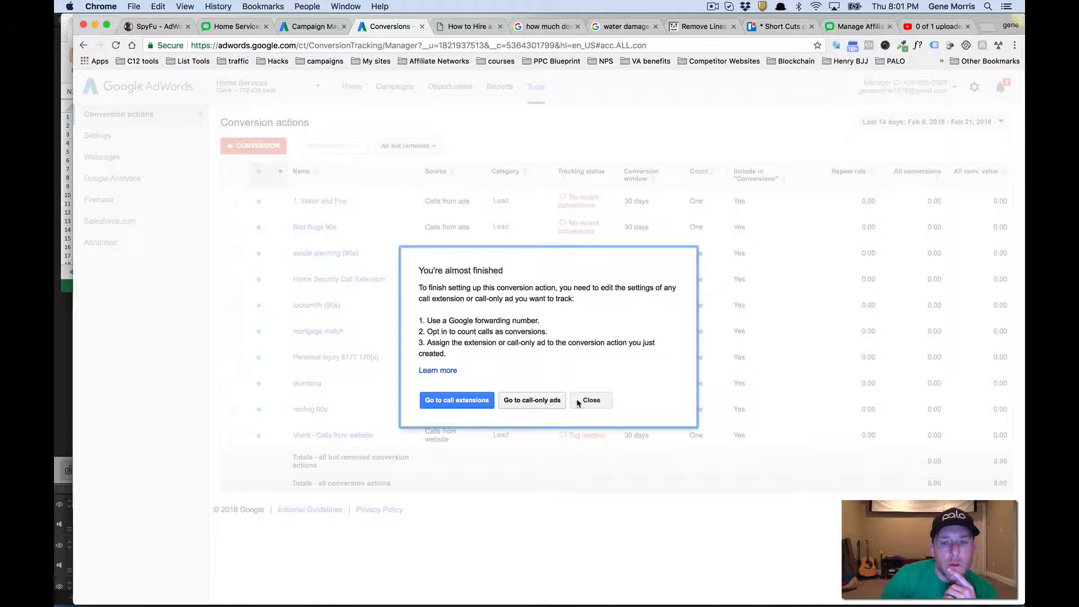
{"action": "left_click", "coordinate": [532, 400]}
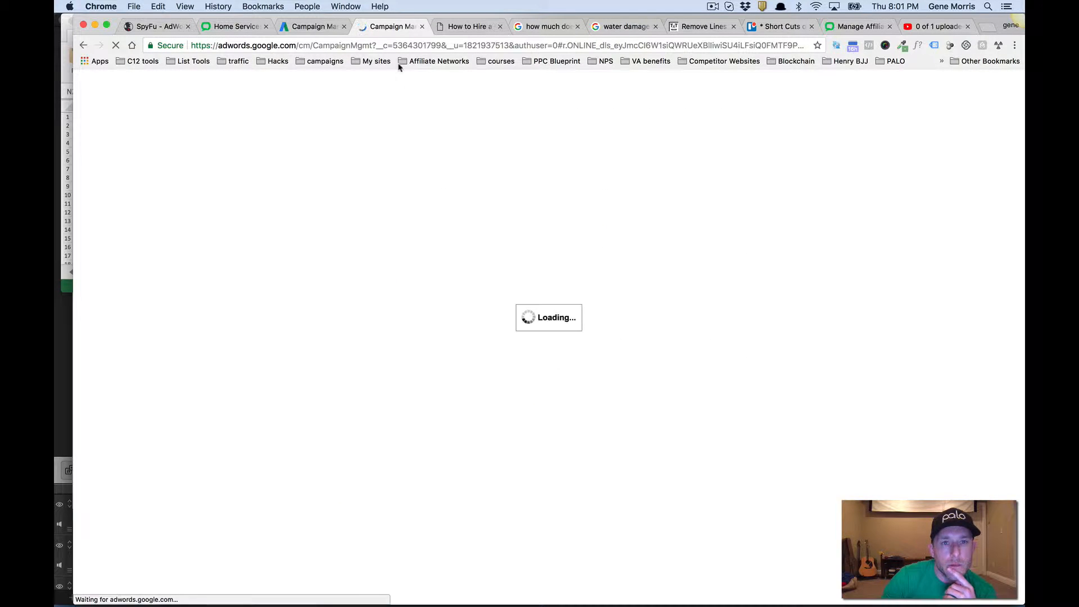
Step: Return to the unfinished ad group form with the call-only ad and name the ad group "test"
{"action": "left_click", "coordinate": [336, 27]}
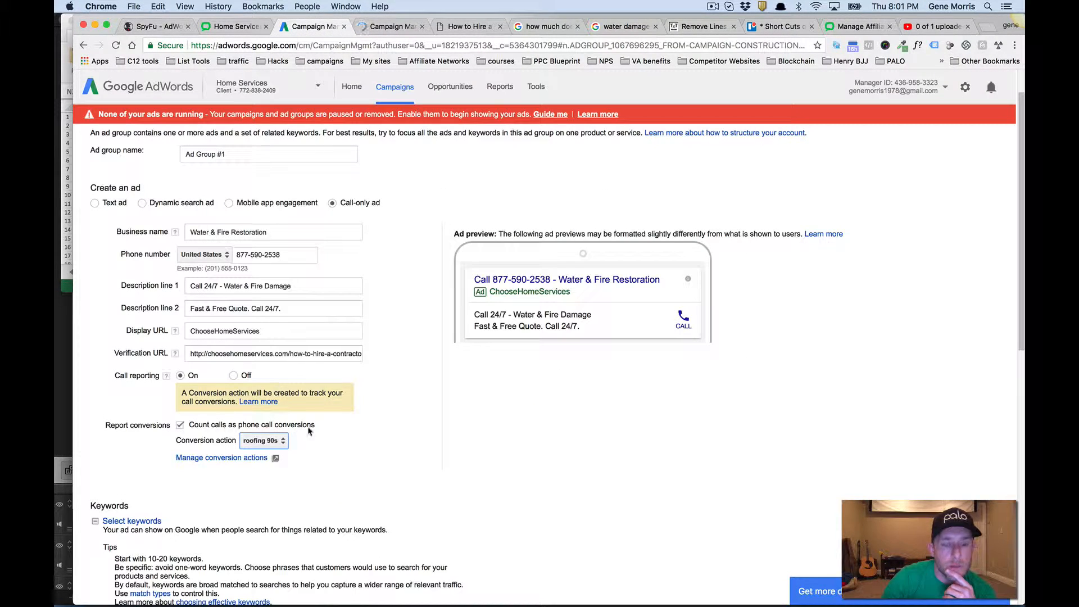
{"action": "scroll", "coordinate": [315, 432], "scroll_direction": "down", "scroll_amount": 5}
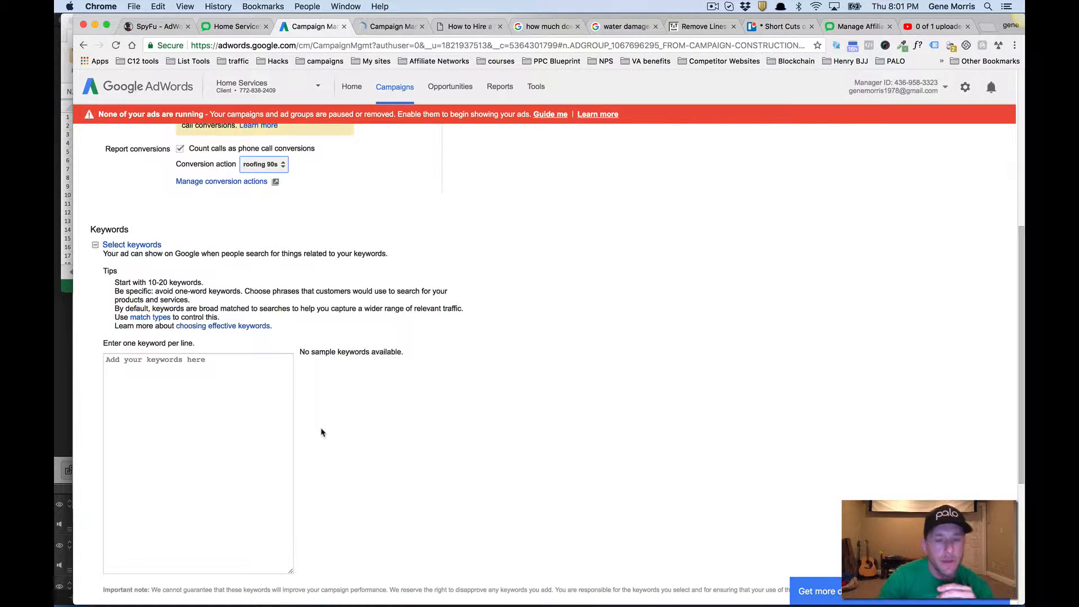
{"action": "left_click", "coordinate": [108, 366]}
{"action": "scroll", "coordinate": [240, 178], "scroll_direction": "up", "scroll_amount": 6}
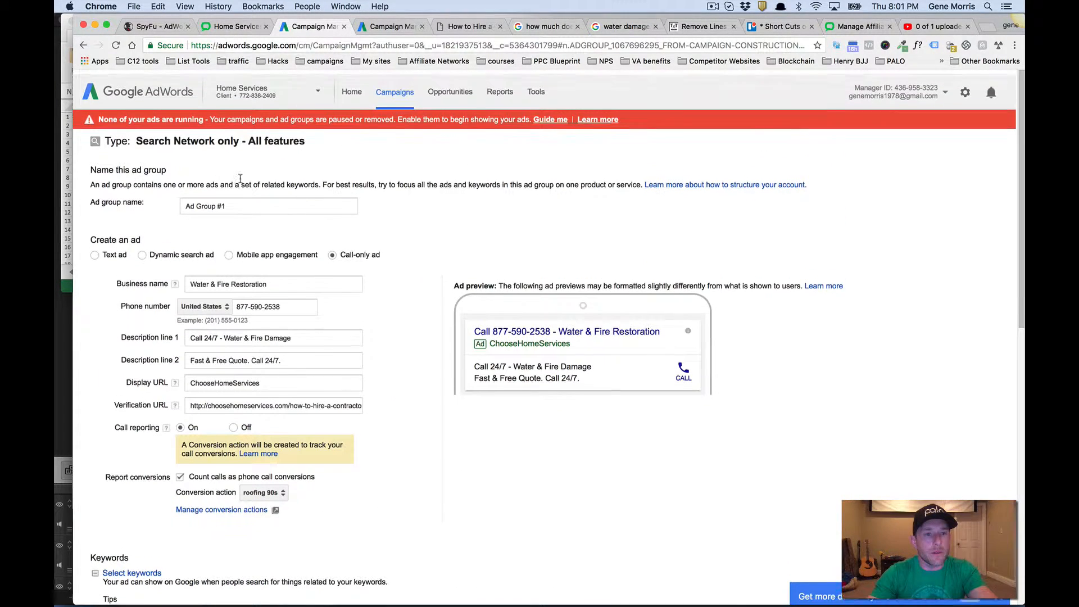
{"action": "scroll", "coordinate": [240, 178], "scroll_direction": "down", "scroll_amount": 1}
{"action": "left_click_drag", "start_coordinate": [238, 201], "coordinate": [155, 159]}
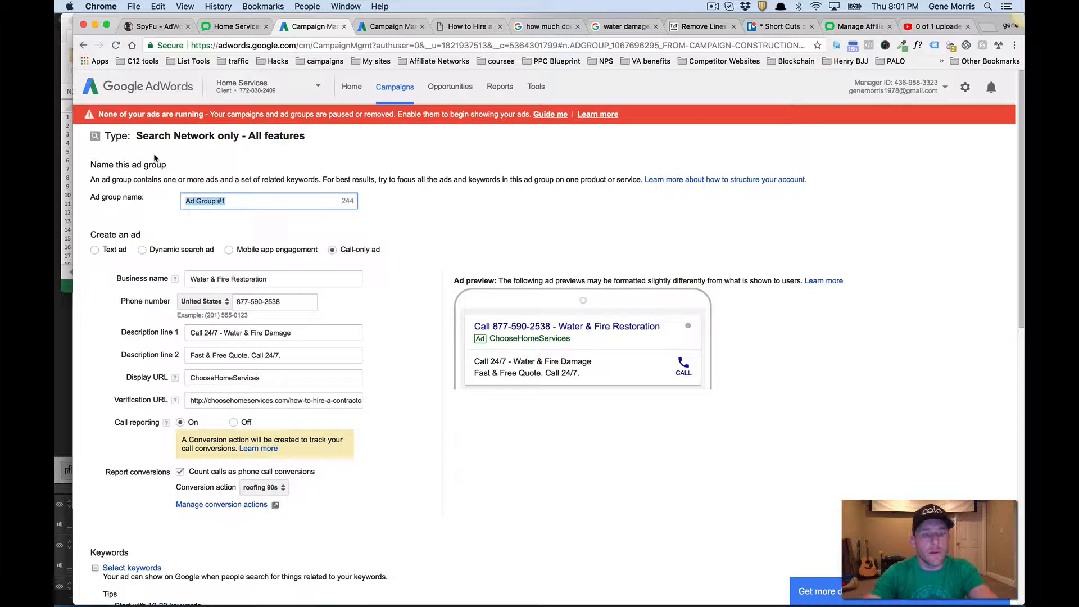
{"action": "type", "text": "test"}
Step: Enter "test" as the ad group's keyword and try to save the ad group
{"action": "scroll", "coordinate": [134, 214], "scroll_direction": "down", "scroll_amount": 7}
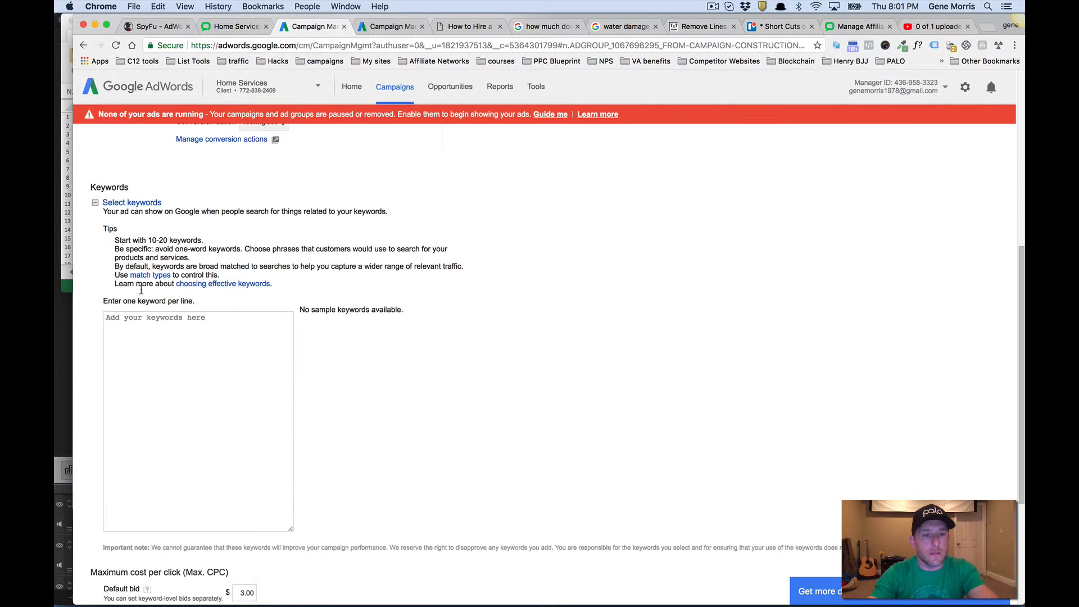
{"action": "left_click", "coordinate": [141, 326]}
{"action": "type", "text": "test"}
{"action": "scroll", "coordinate": [234, 428], "scroll_direction": "down", "scroll_amount": 4}
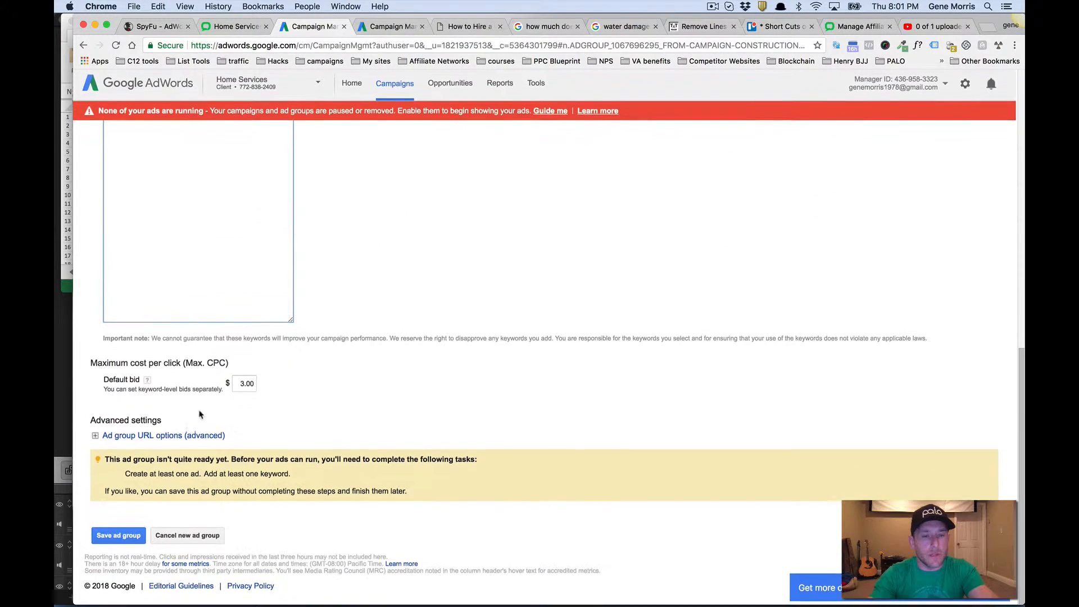
{"action": "left_click", "coordinate": [118, 539]}
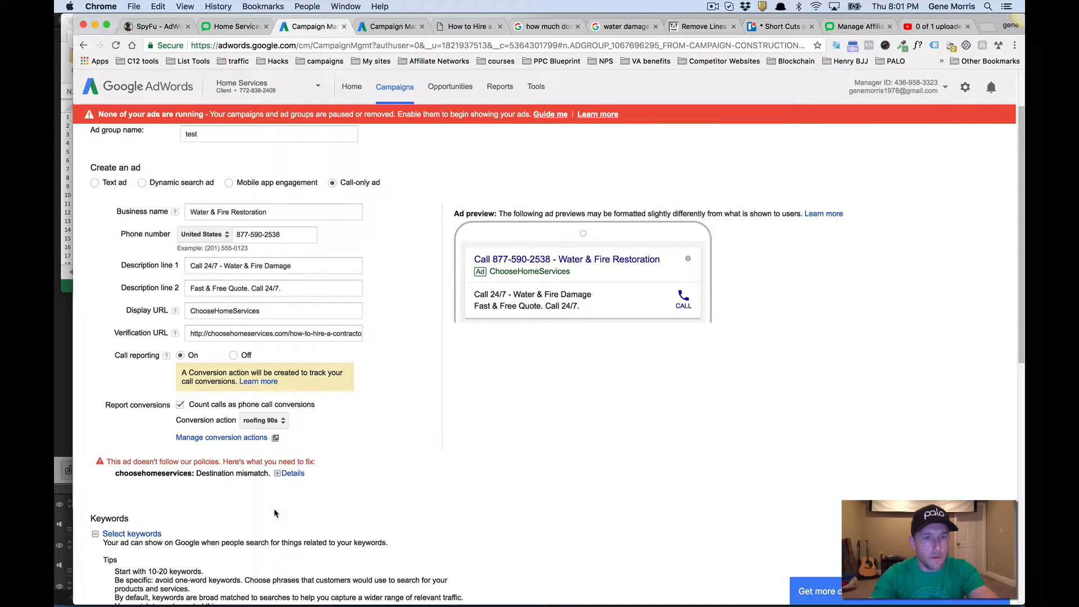
Step: Read the destination mismatch details, change the ad's display URL to ChooseHomeServices.com and save the ad group
{"action": "left_click", "coordinate": [288, 474]}
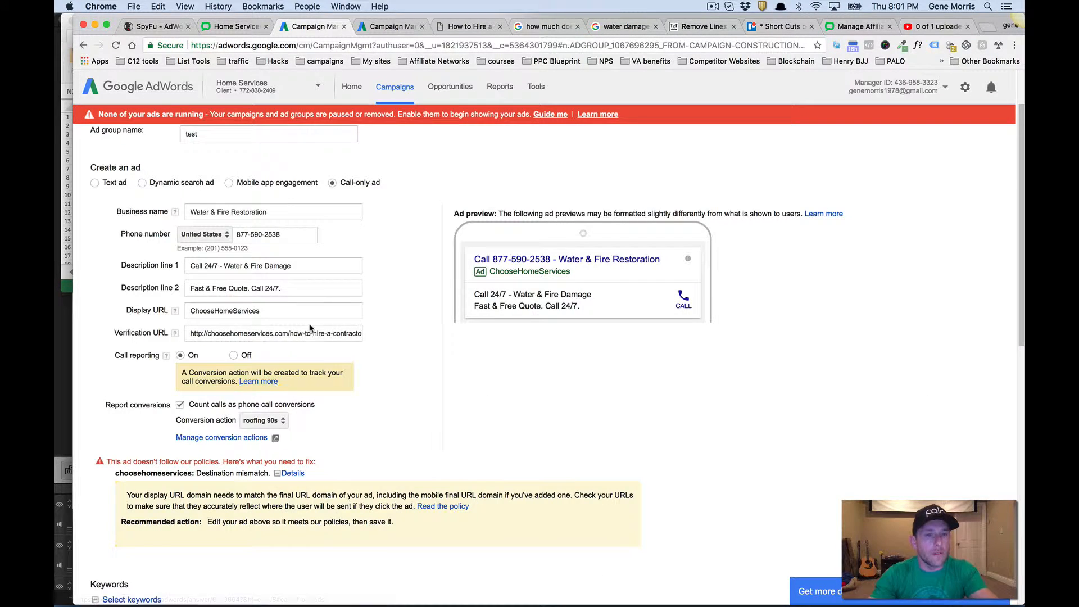
{"action": "left_click", "coordinate": [280, 310]}
{"action": "type", "text": ".com"}
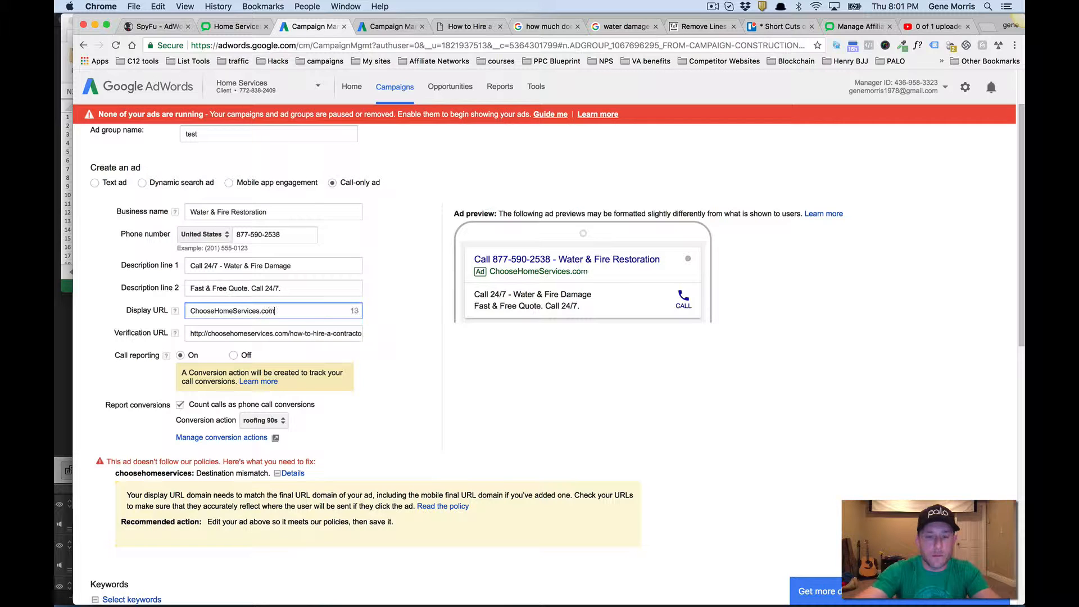
{"action": "scroll", "coordinate": [557, 354], "scroll_direction": "down", "scroll_amount": 4}
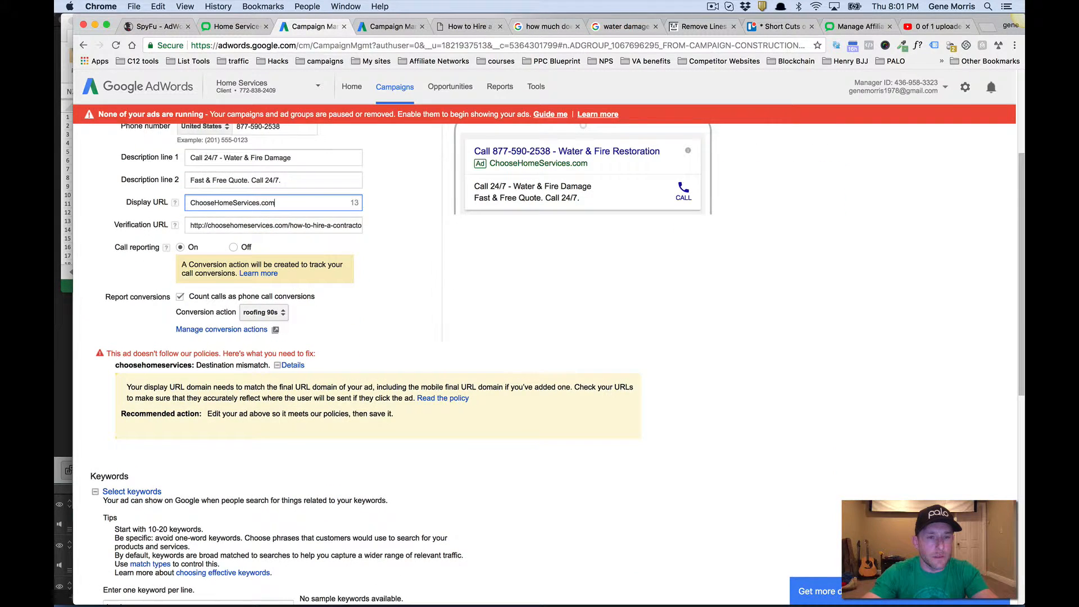
{"action": "scroll", "coordinate": [277, 399], "scroll_direction": "down", "scroll_amount": 15}
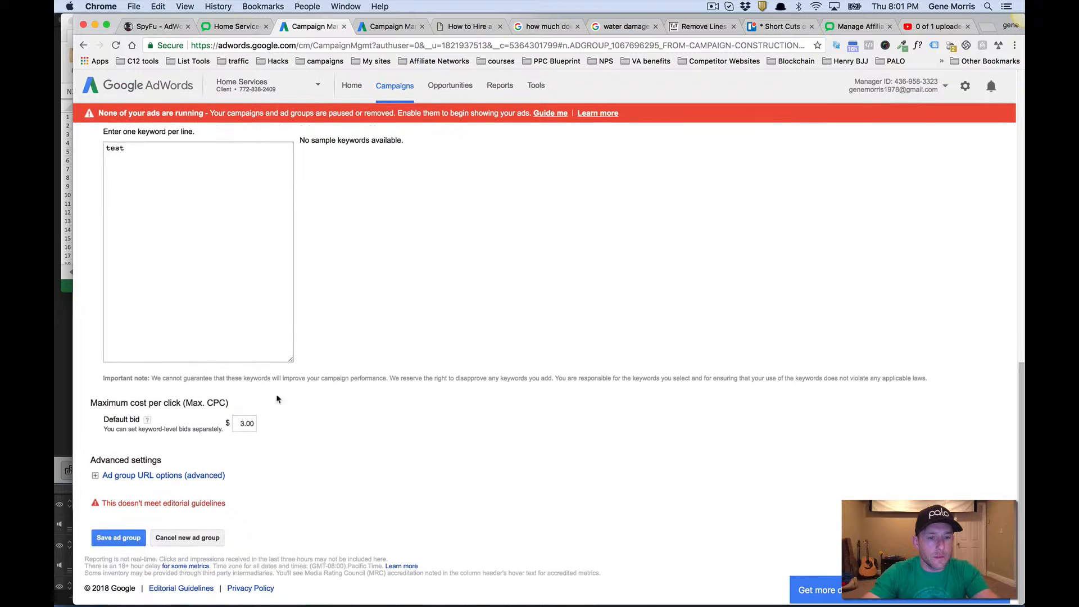
{"action": "left_click", "coordinate": [130, 538]}
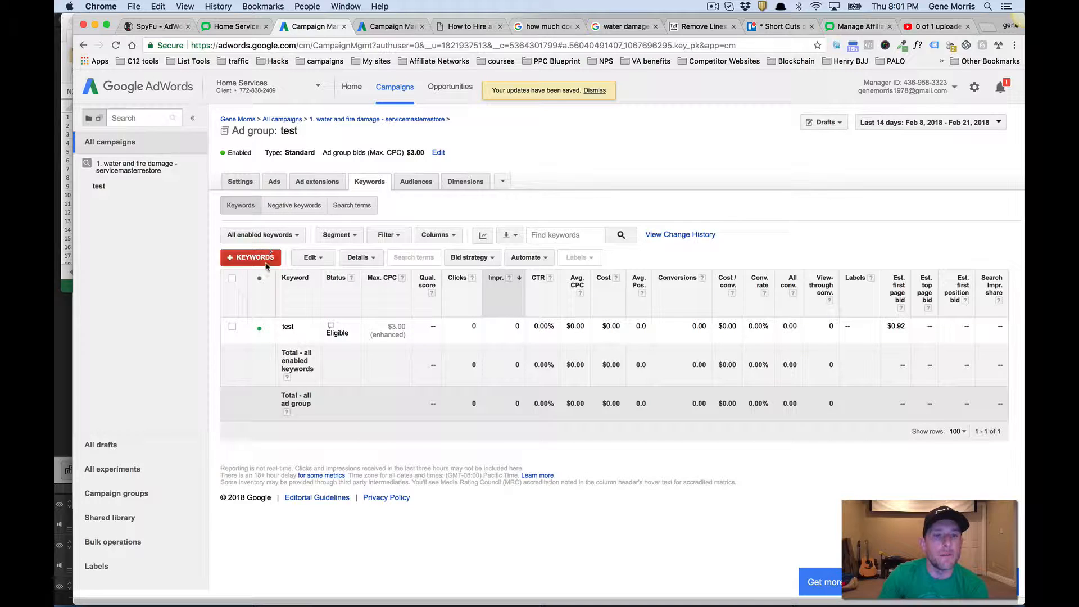
Step: Pause the keyword "test" and look through the ad group's settings, keywords and ad extensions
{"action": "left_click", "coordinate": [259, 328]}
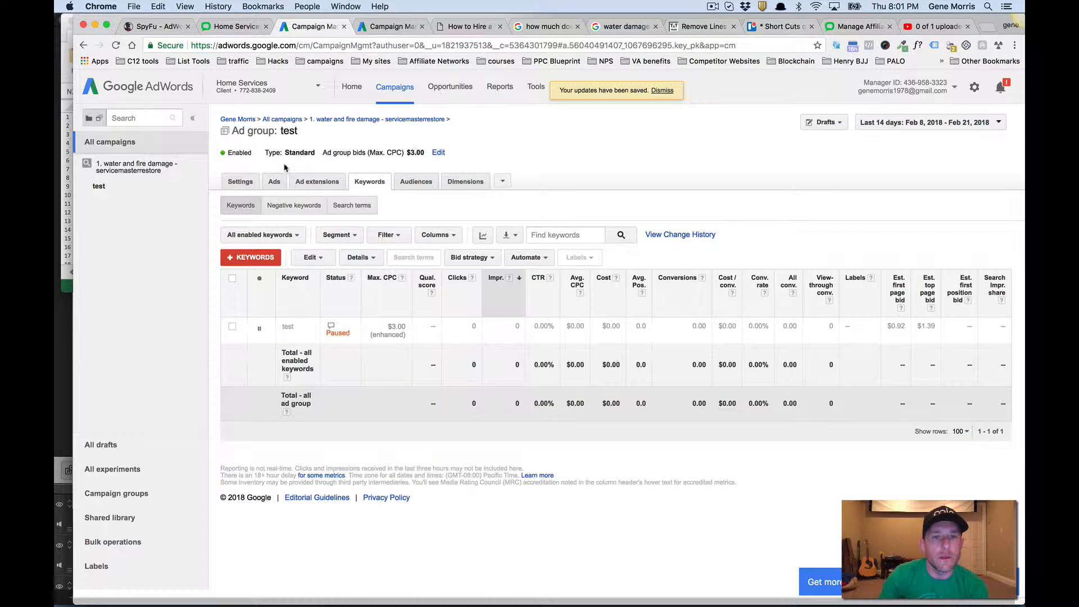
{"action": "left_click", "coordinate": [241, 182]}
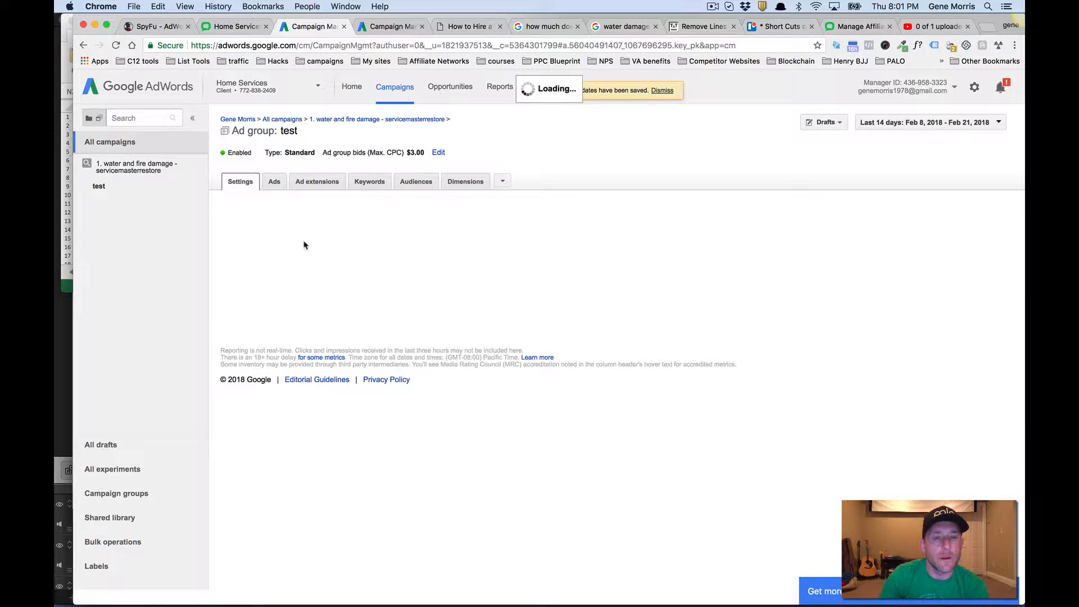
{"action": "left_click", "coordinate": [363, 185]}
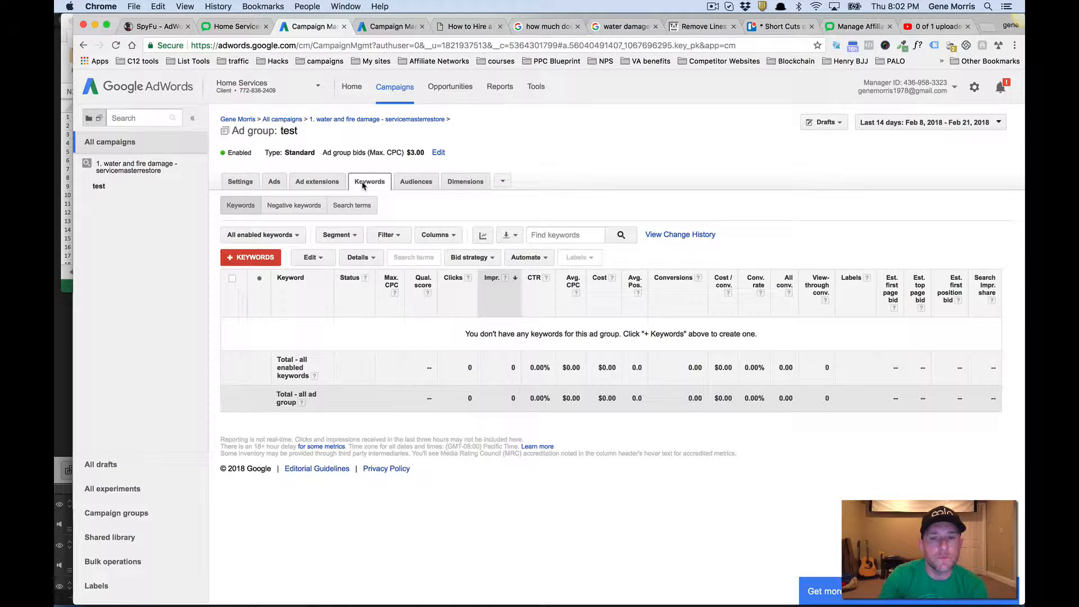
{"action": "left_click", "coordinate": [309, 188]}
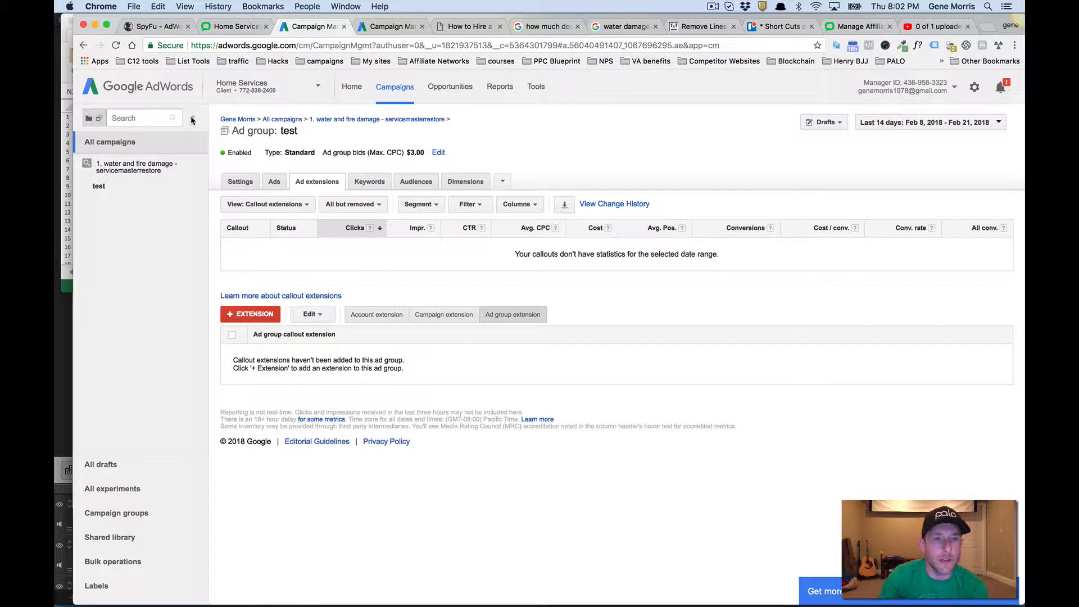
Step: Collapse the campaign tree and start a new call-only ad in the "test" ad group
{"action": "left_click", "coordinate": [191, 119]}
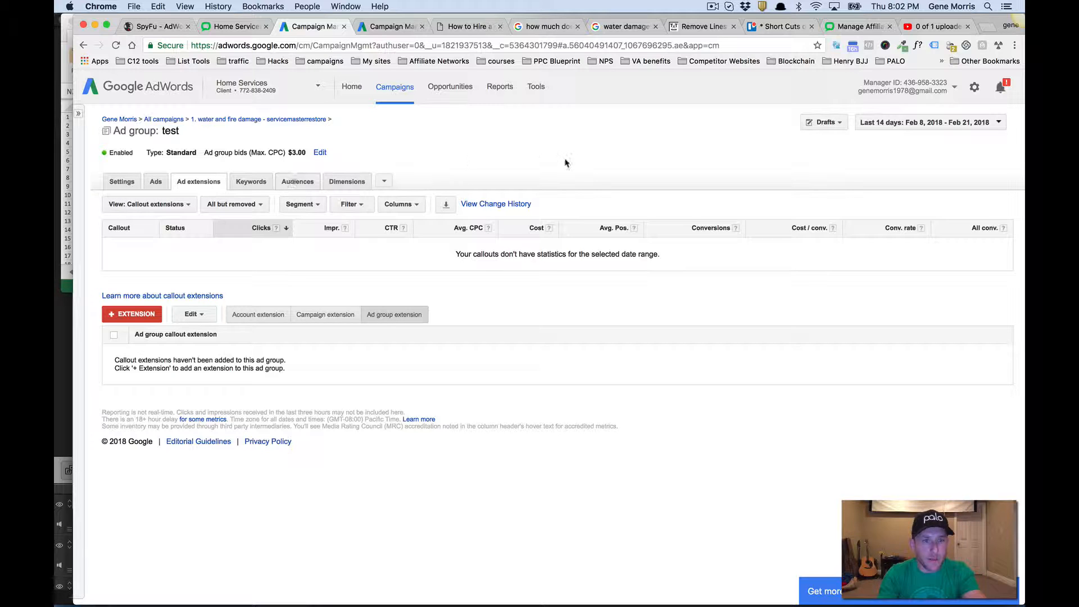
{"action": "left_click", "coordinate": [153, 184]}
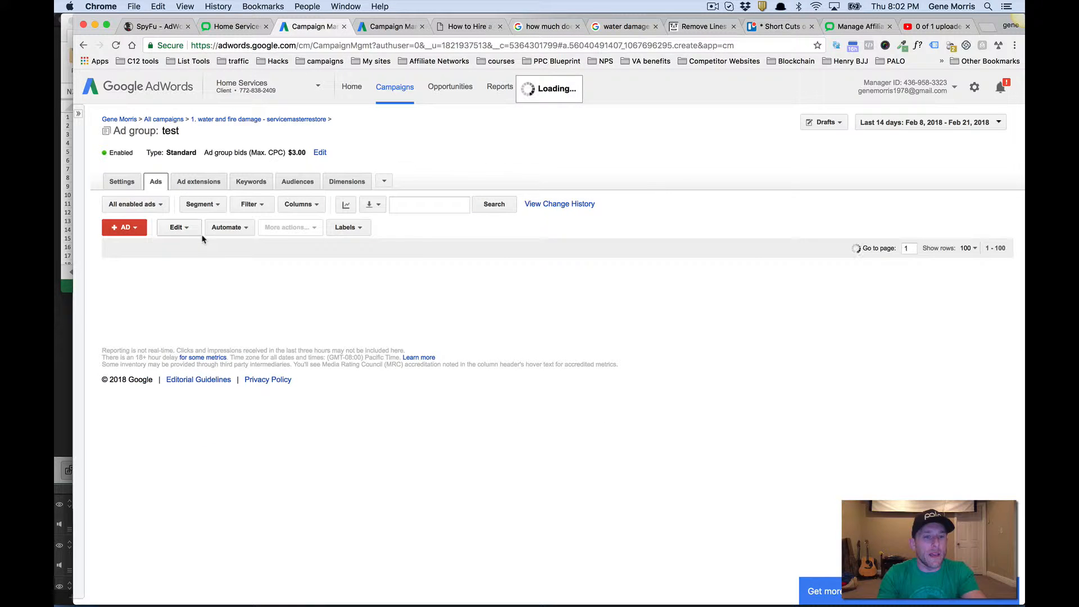
{"action": "left_click", "coordinate": [137, 229]}
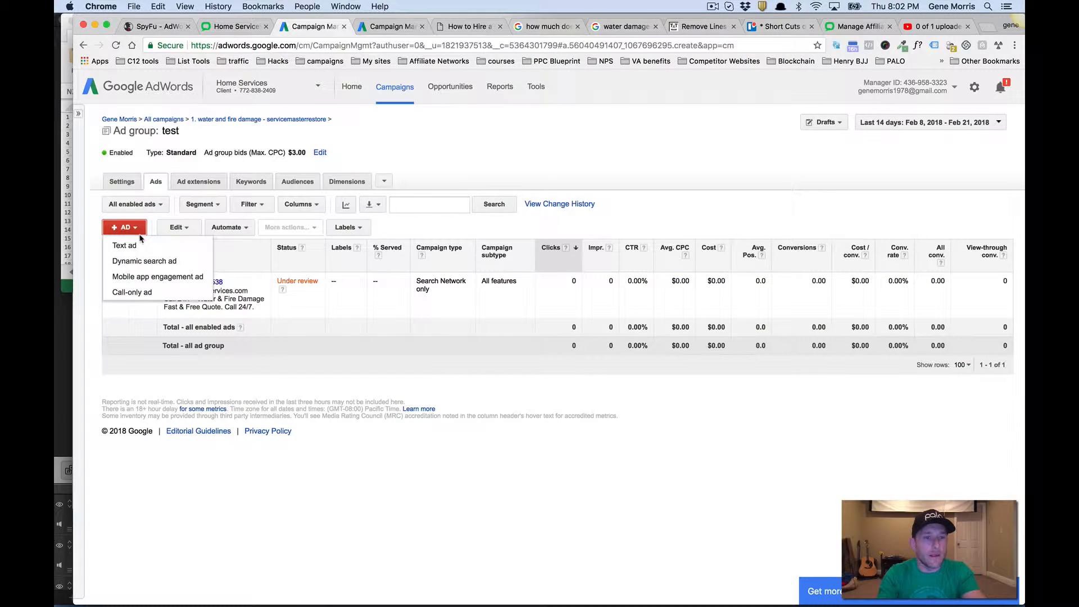
{"action": "left_click", "coordinate": [132, 292]}
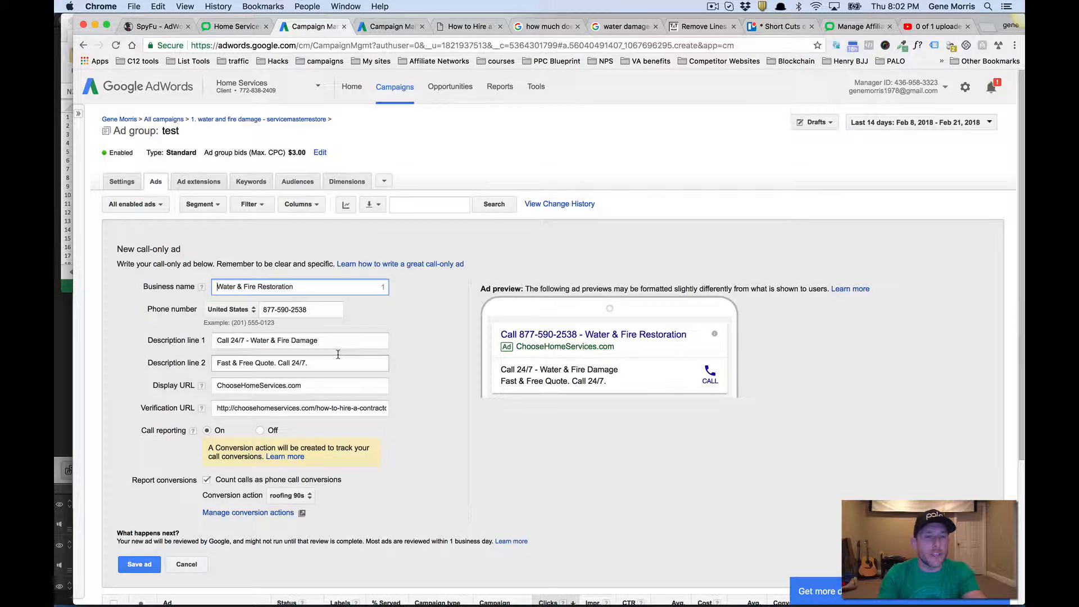
Step: Replace "Fast & Free Quote" in the new ad's description line 2 with "Water, Fire & Mold" copied from the "split into 10" text file
{"action": "left_click", "coordinate": [272, 363]}
{"action": "left_click_drag", "start_coordinate": [261, 364], "coordinate": [204, 365]}
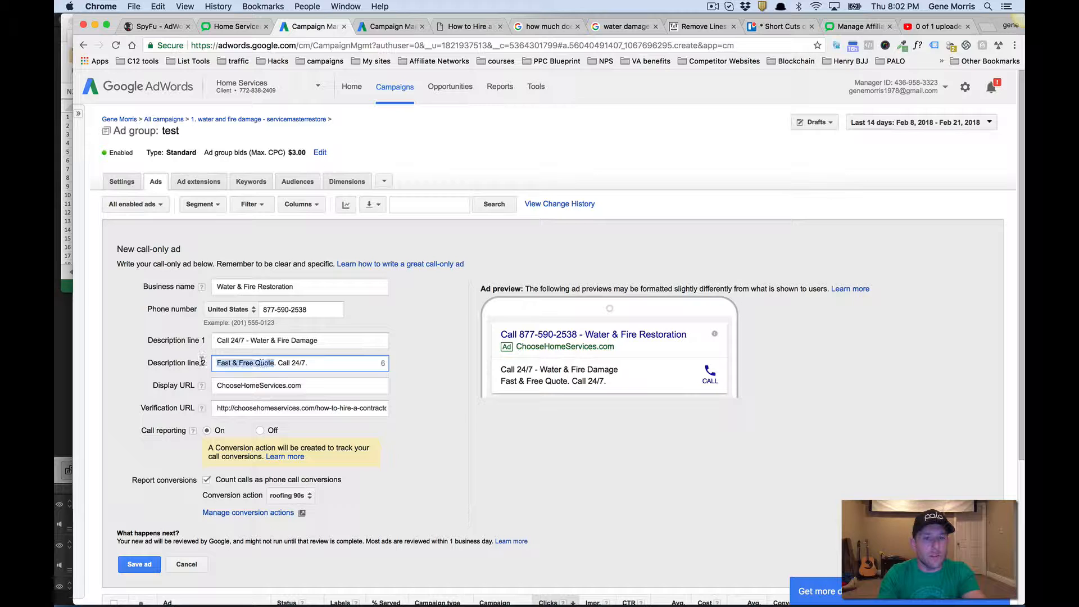
{"action": "key", "text": "BackSpace"}
{"action": "key", "text": "super+Tab"}
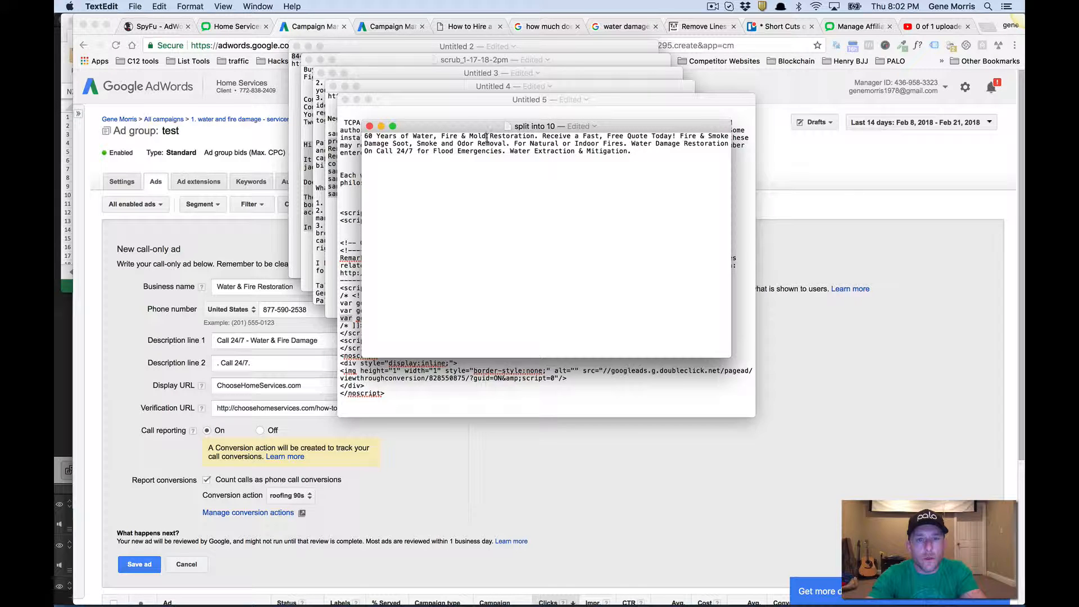
{"action": "left_click_drag", "start_coordinate": [487, 136], "coordinate": [417, 136]}
{"action": "key", "text": "super+c"}
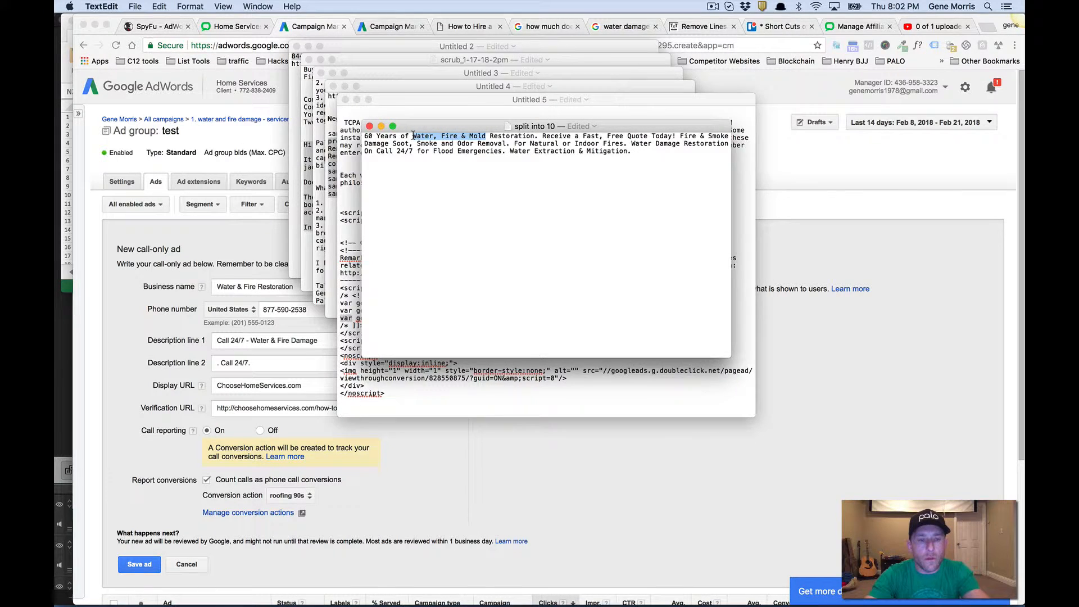
{"action": "key", "text": "super+Tab"}
{"action": "key", "text": "super+v"}
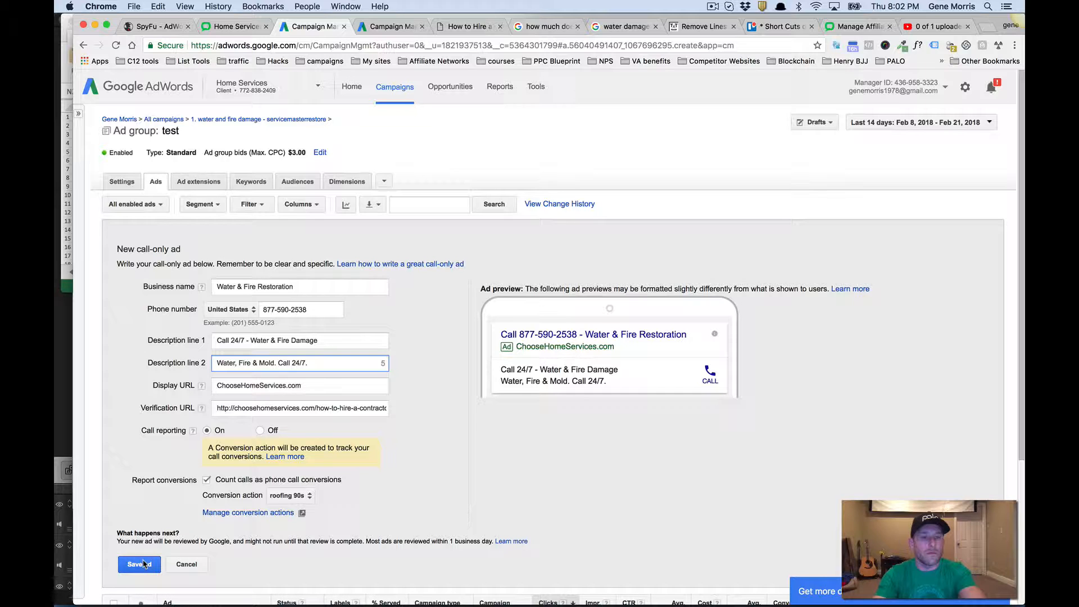
Step: Check the available conversion actions, keep "roofing 90s" and save the new call-only ad
{"action": "left_click", "coordinate": [301, 499]}
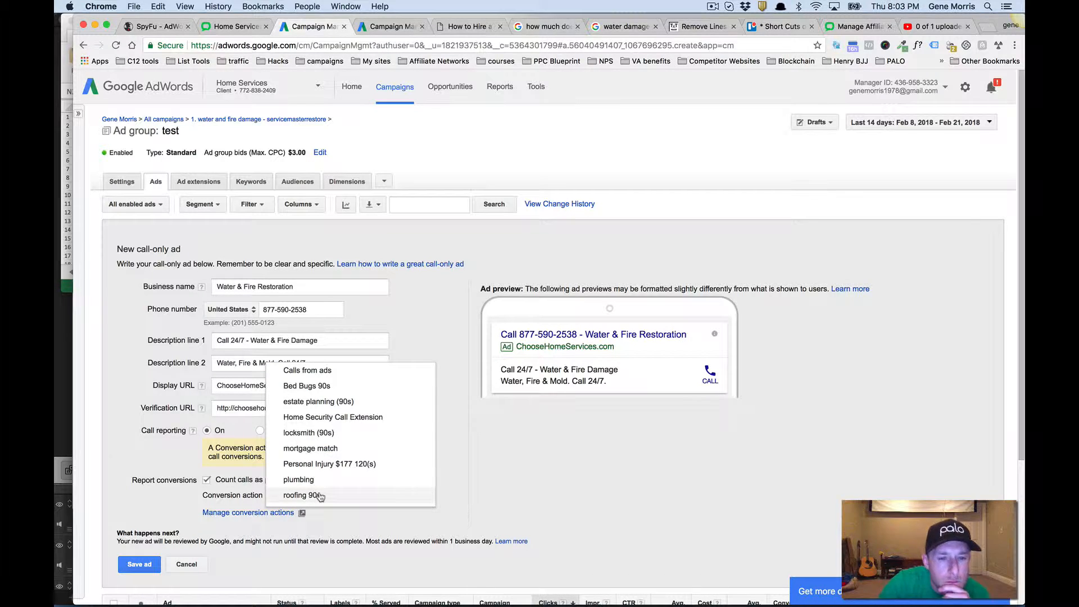
{"action": "left_click", "coordinate": [326, 499]}
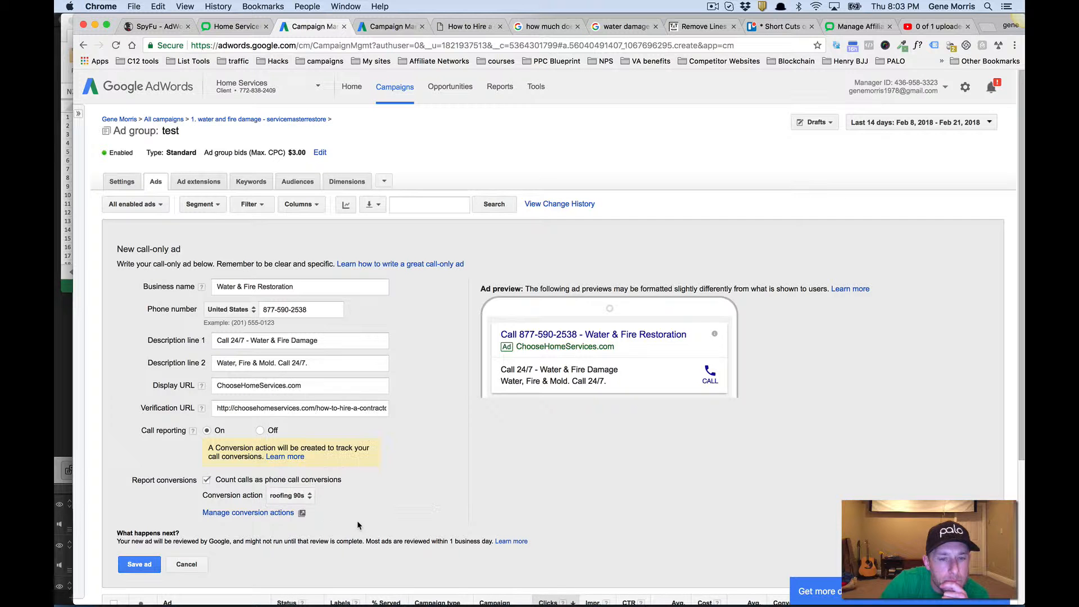
{"action": "left_click", "coordinate": [137, 566]}
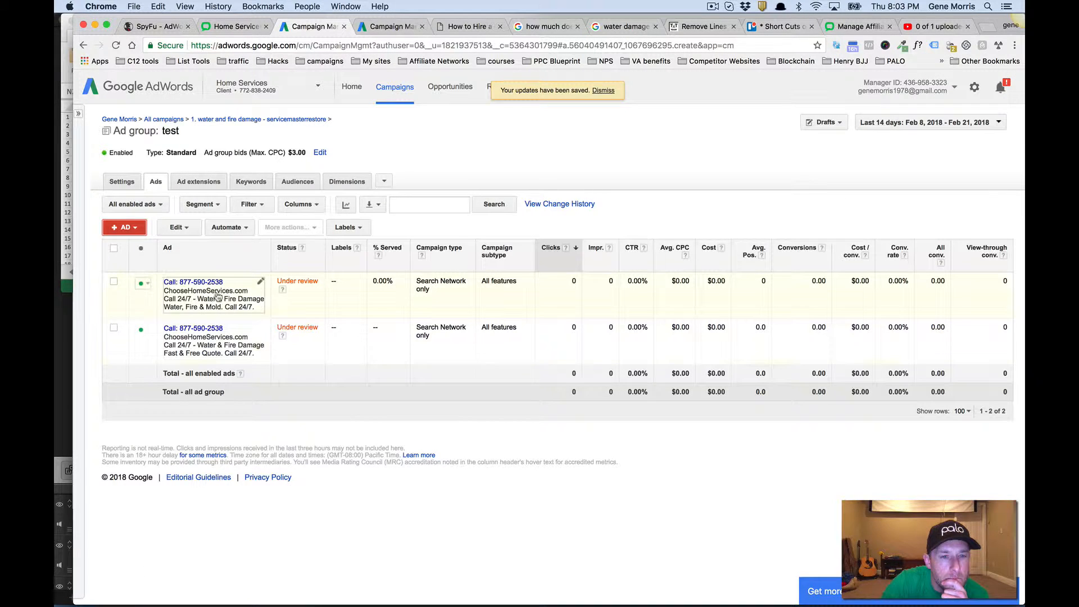
{"action": "left_click", "coordinate": [264, 282]}
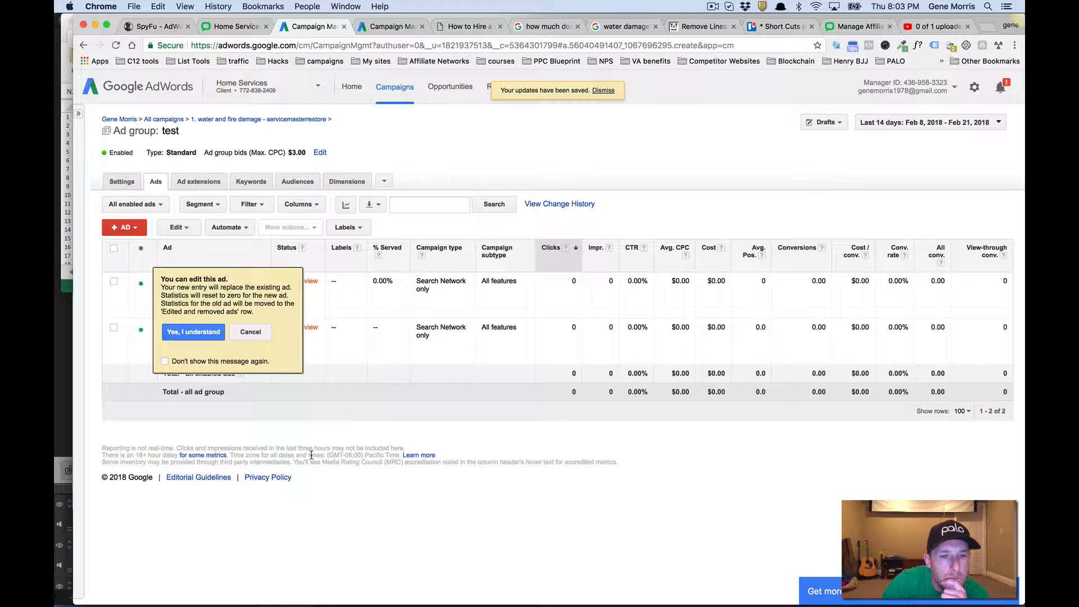
{"action": "left_click", "coordinate": [194, 332]}
{"action": "left_click", "coordinate": [281, 456]}
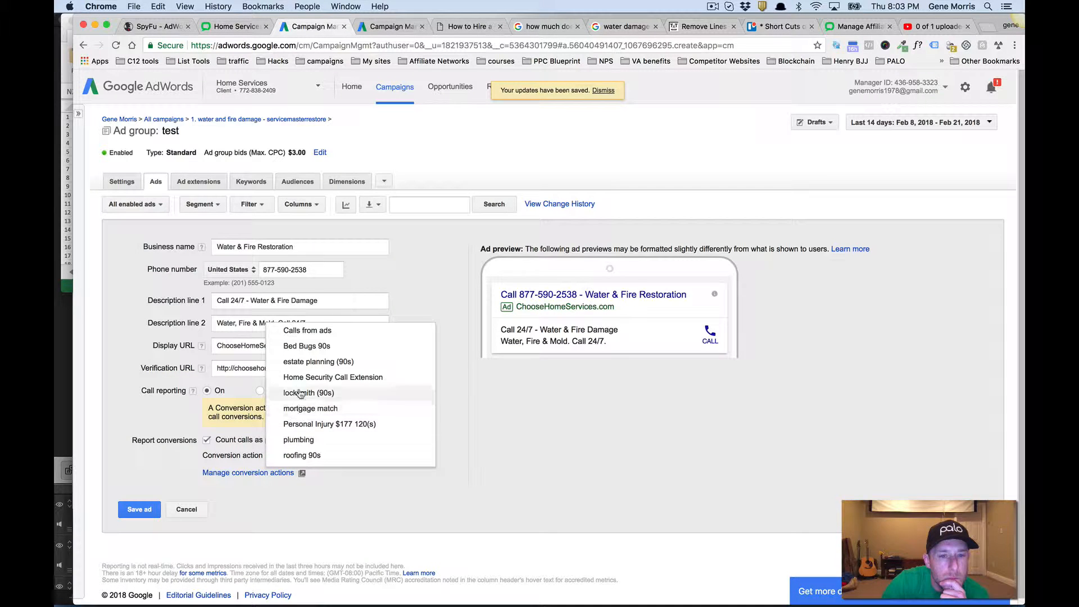
{"action": "left_click", "coordinate": [419, 332]}
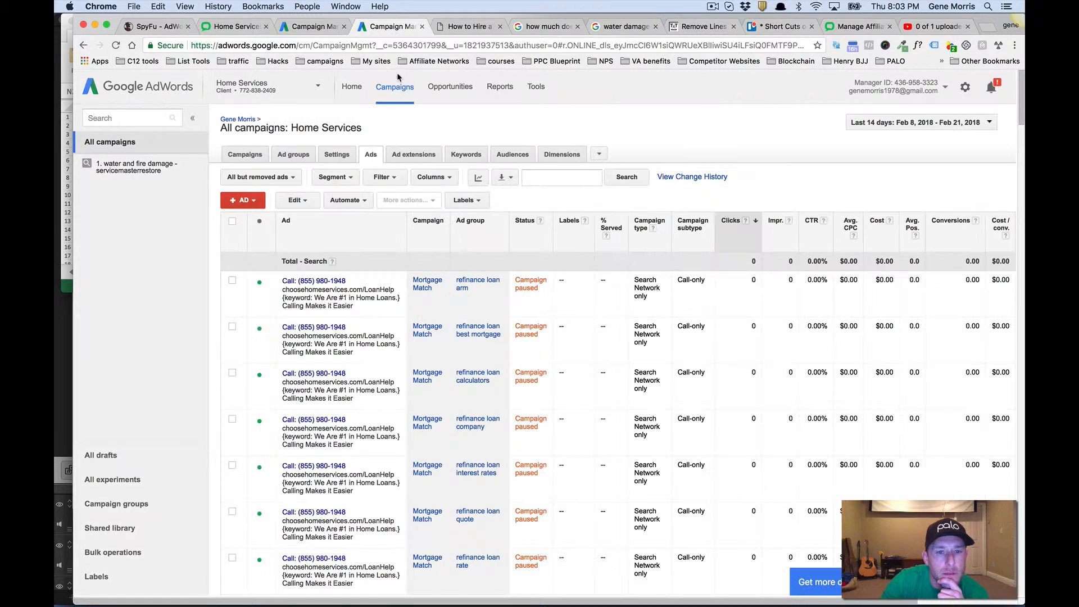
Step: Close the duplicate campaign page and reload the "test" ad group page to refresh its conversion actions
{"action": "left_click", "coordinate": [422, 26]}
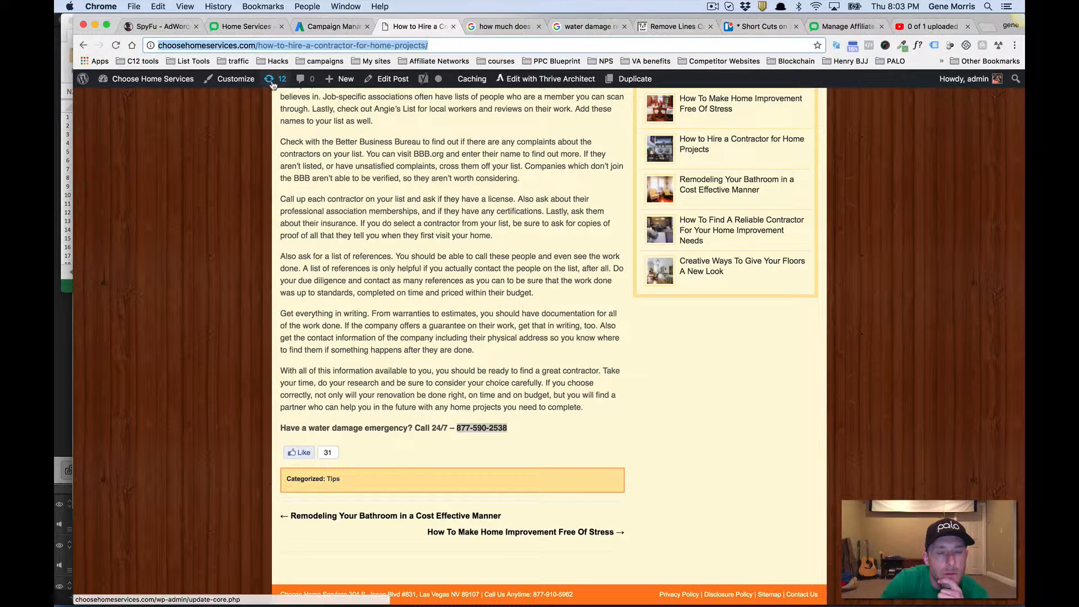
{"action": "left_click", "coordinate": [331, 26]}
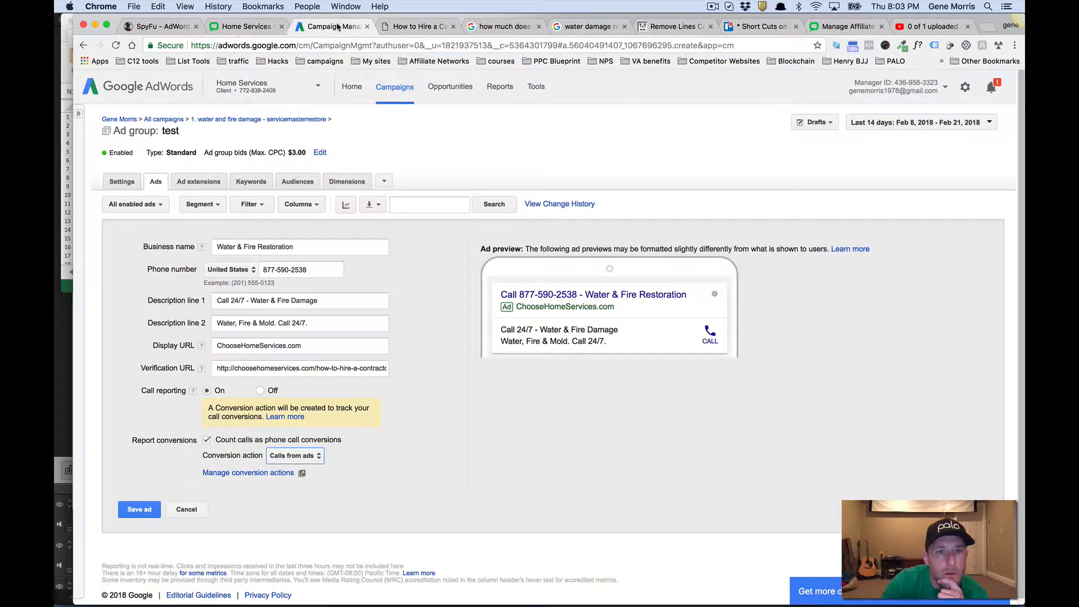
{"action": "left_click", "coordinate": [115, 46]}
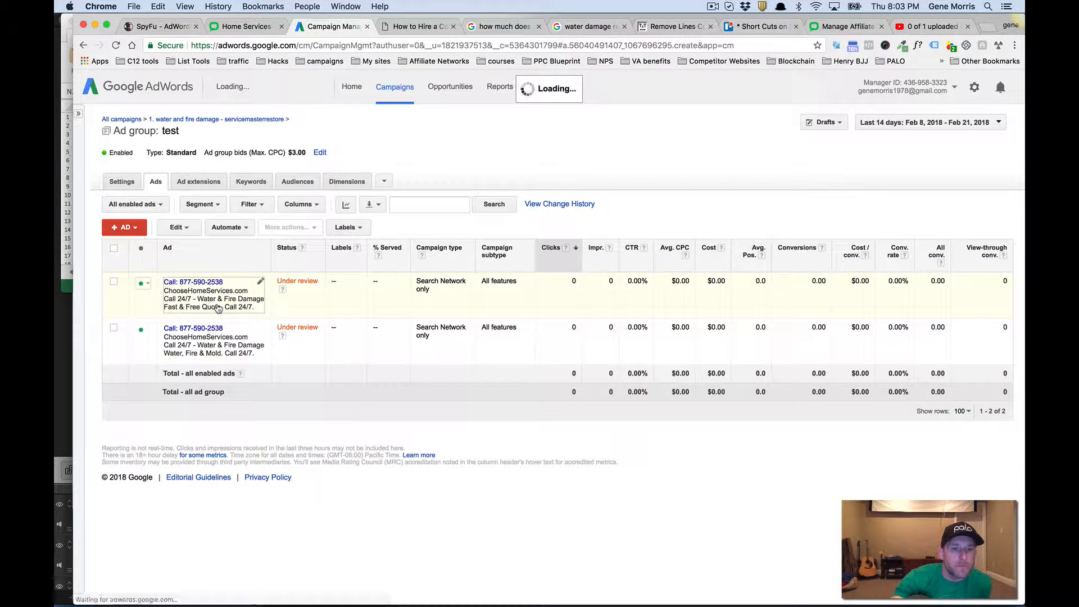
Step: Set the conversion action of the "Fast & Free Quote" ad to "1. Water and Fire" and save the ad
{"action": "left_click", "coordinate": [260, 281]}
{"action": "left_click", "coordinate": [191, 333]}
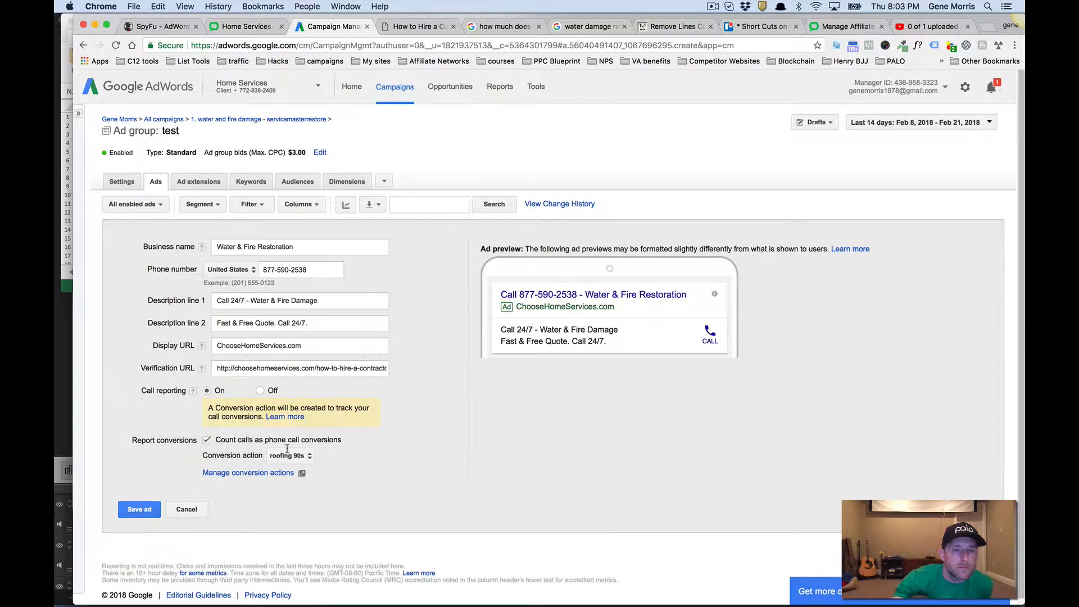
{"action": "left_click", "coordinate": [287, 448]}
{"action": "left_click", "coordinate": [302, 330]}
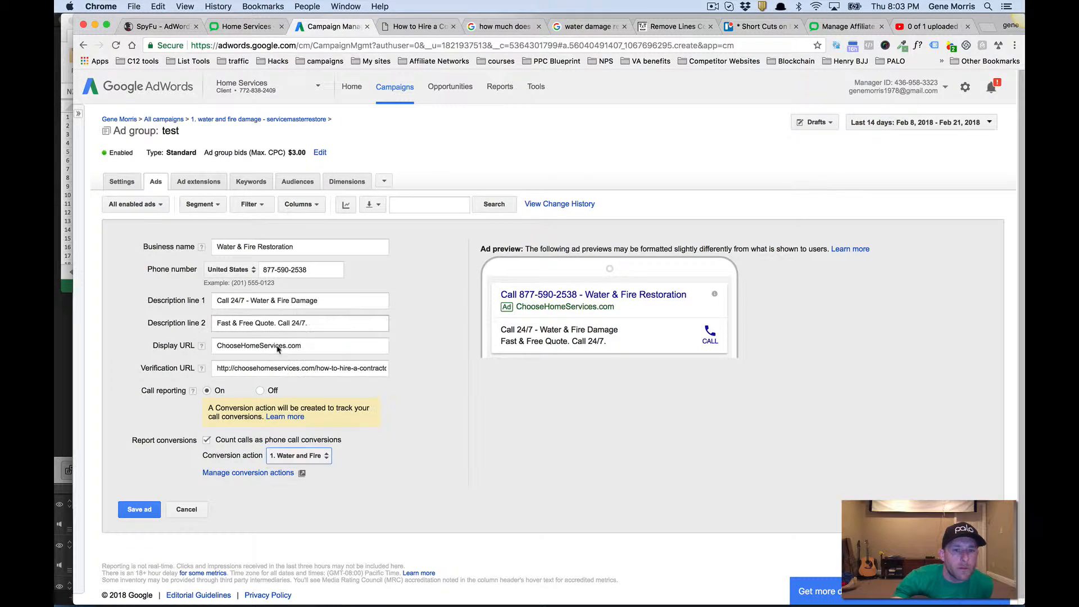
{"action": "left_click", "coordinate": [151, 511]}
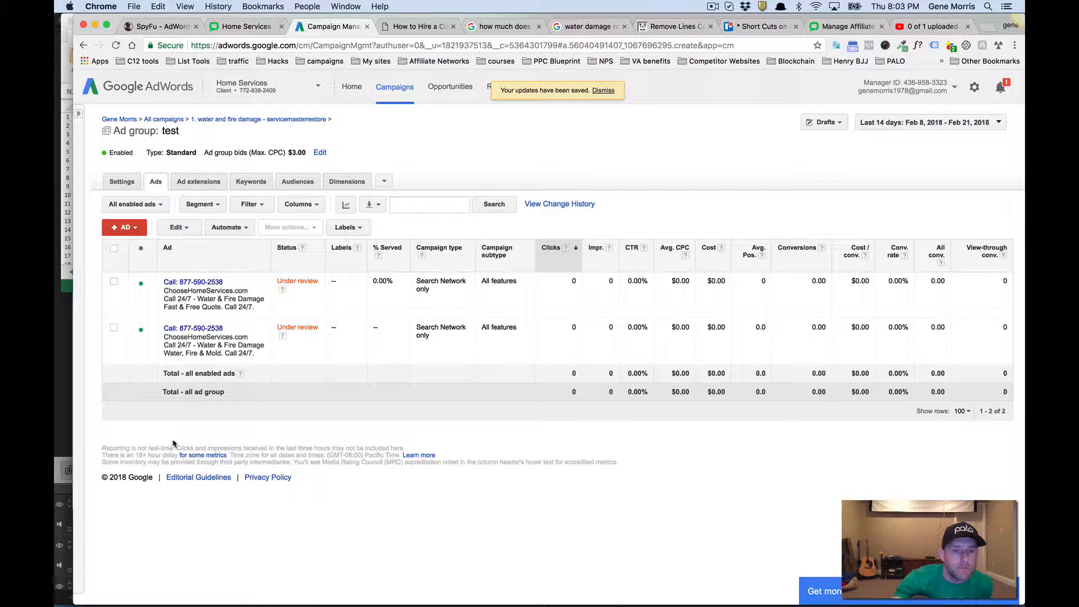
Step: Edit the "Water, Fire & Mold" ad, assign the "1. Water and Fire" conversion action and save it
{"action": "left_click", "coordinate": [211, 342]}
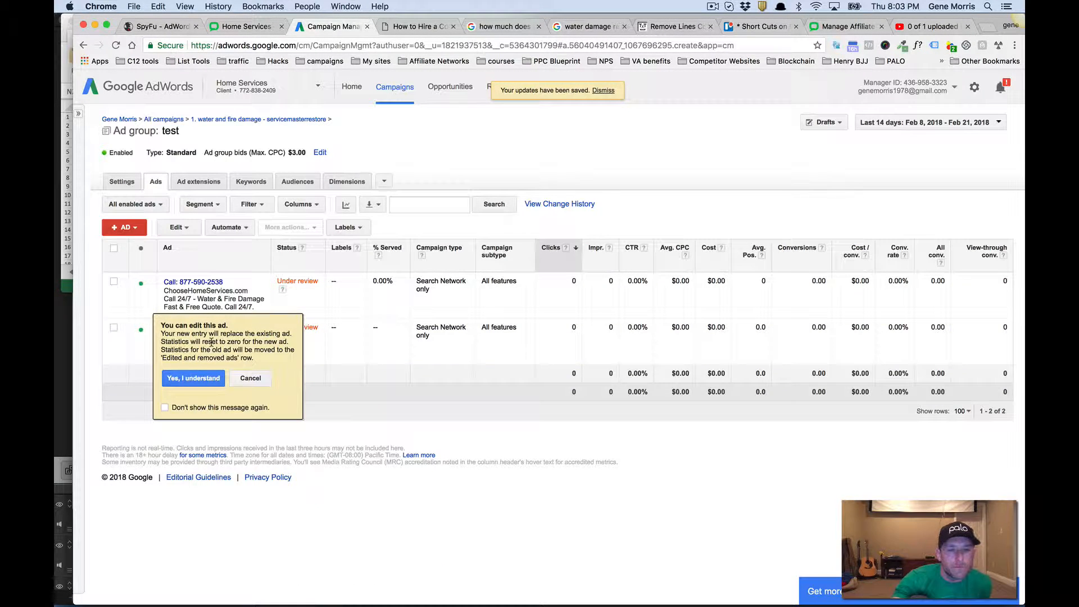
{"action": "left_click", "coordinate": [199, 379]}
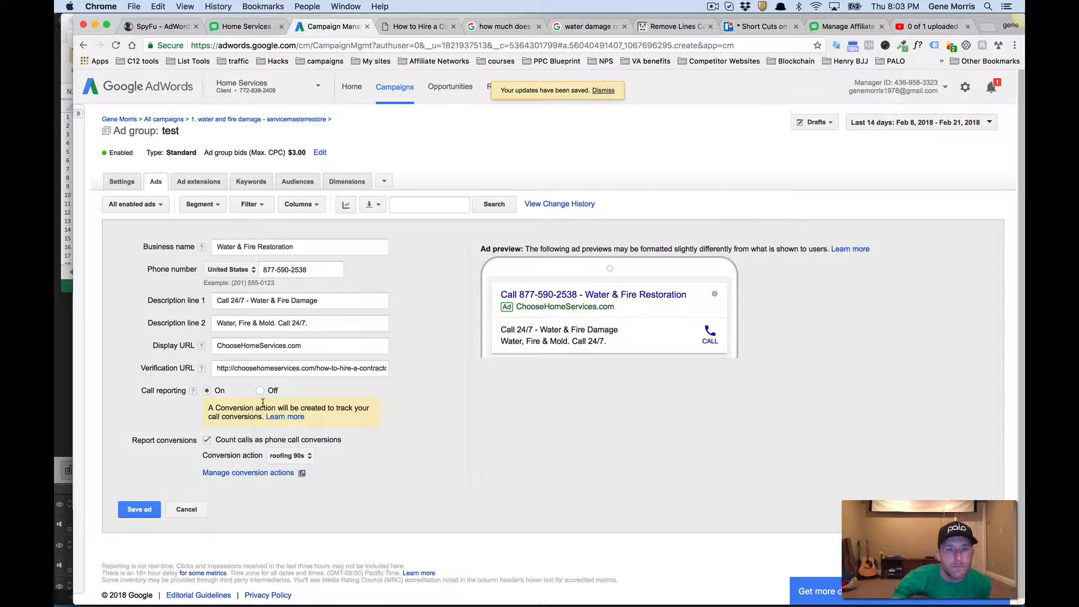
{"action": "left_click", "coordinate": [287, 460]}
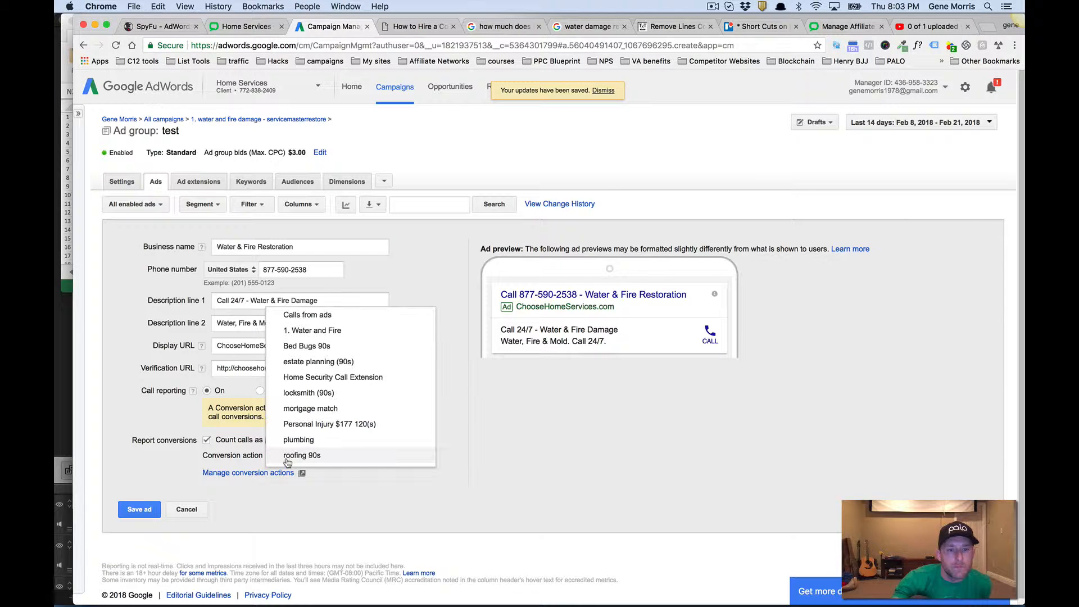
{"action": "left_click", "coordinate": [300, 342]}
{"action": "left_click", "coordinate": [139, 509]}
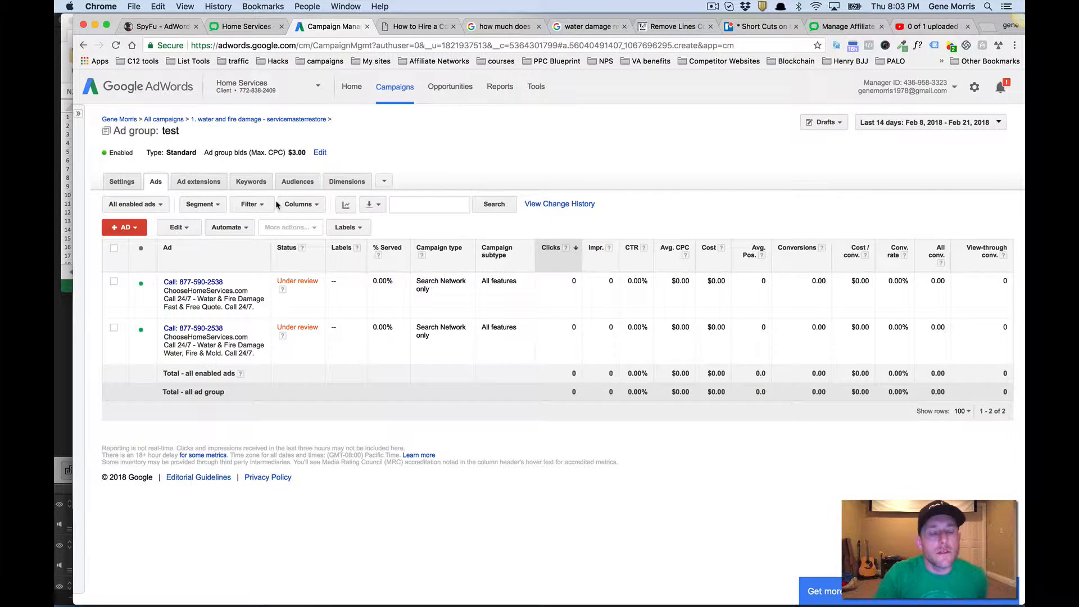
Step: Show the ad group's call extensions and start a new call extension with a new phone number
{"action": "left_click", "coordinate": [199, 182]}
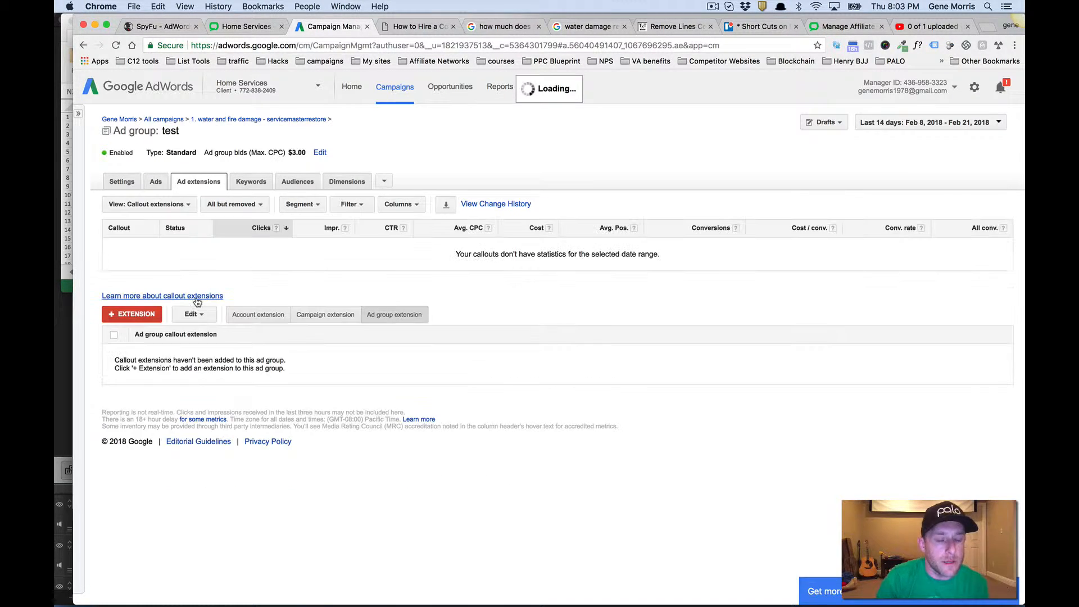
{"action": "left_click", "coordinate": [148, 205]}
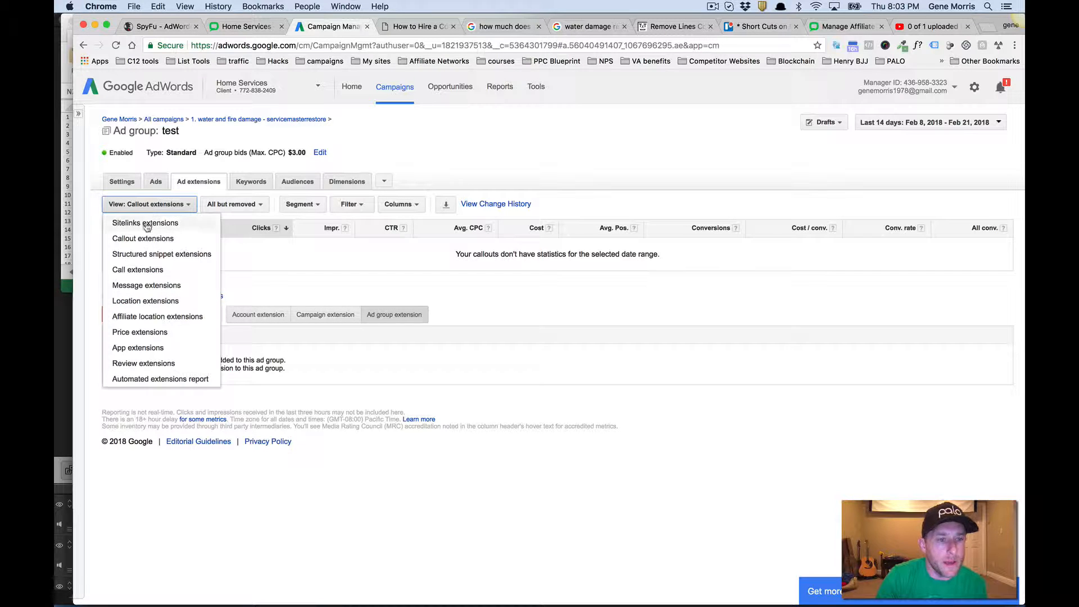
{"action": "left_click", "coordinate": [143, 239]}
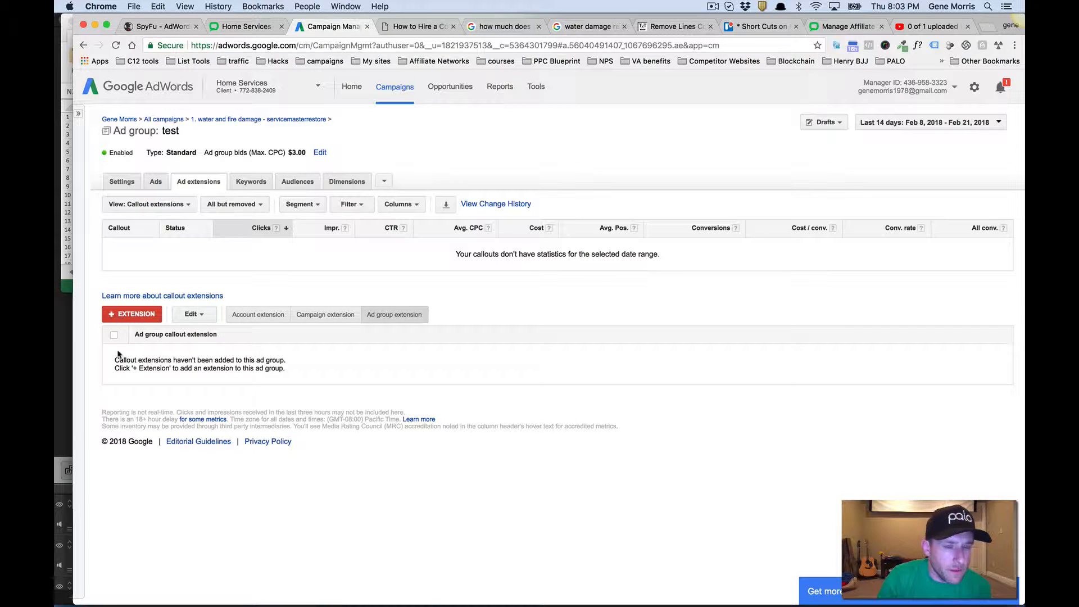
{"action": "left_click", "coordinate": [152, 206]}
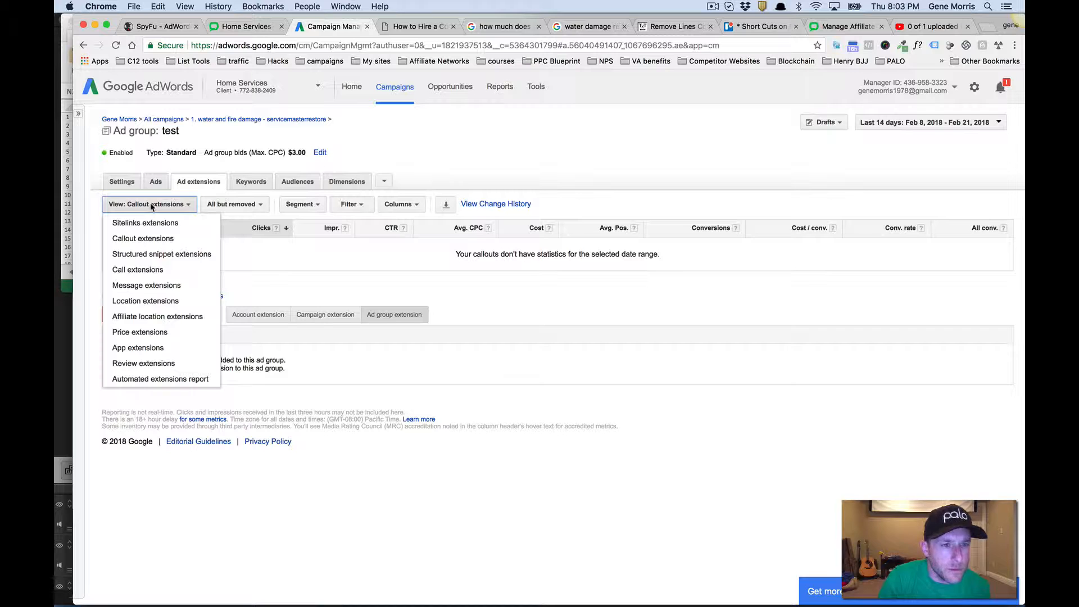
{"action": "left_click", "coordinate": [138, 270]}
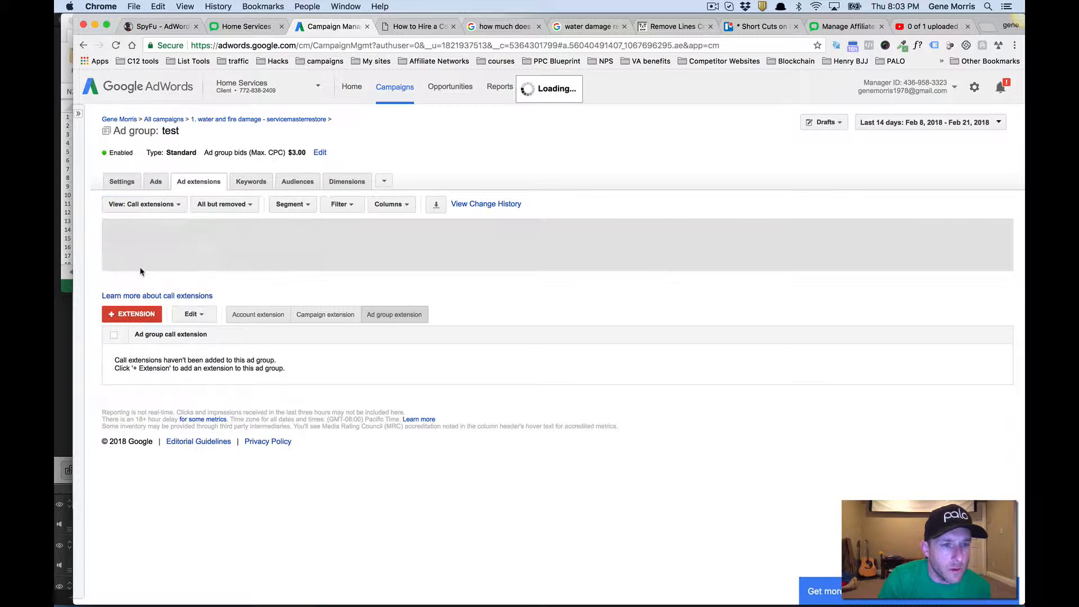
{"action": "left_click", "coordinate": [133, 315]}
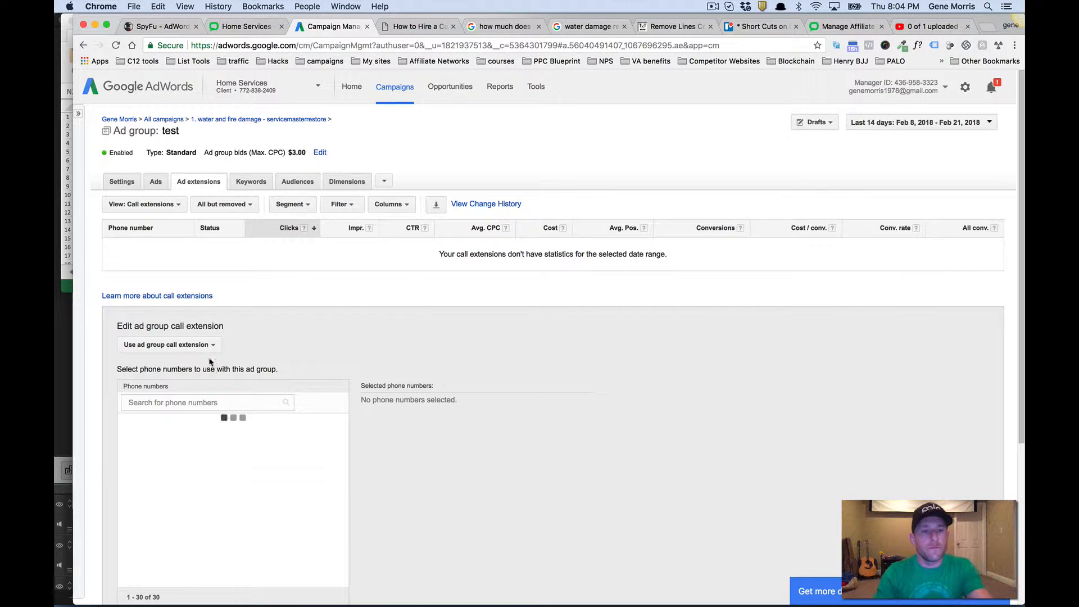
{"action": "scroll", "coordinate": [210, 369], "scroll_direction": "down", "scroll_amount": 3}
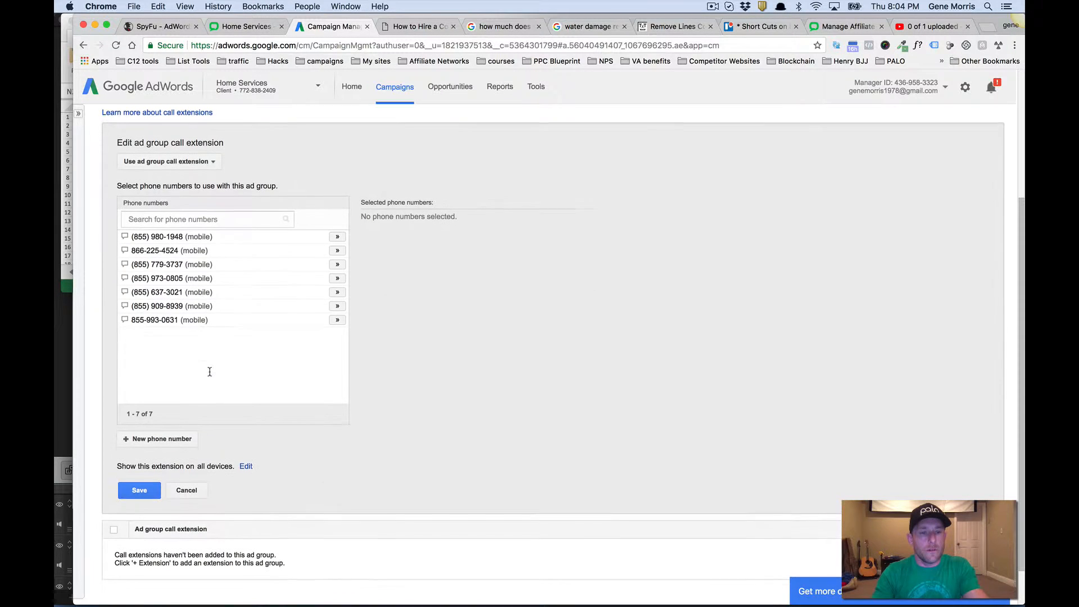
{"action": "left_click", "coordinate": [162, 438]}
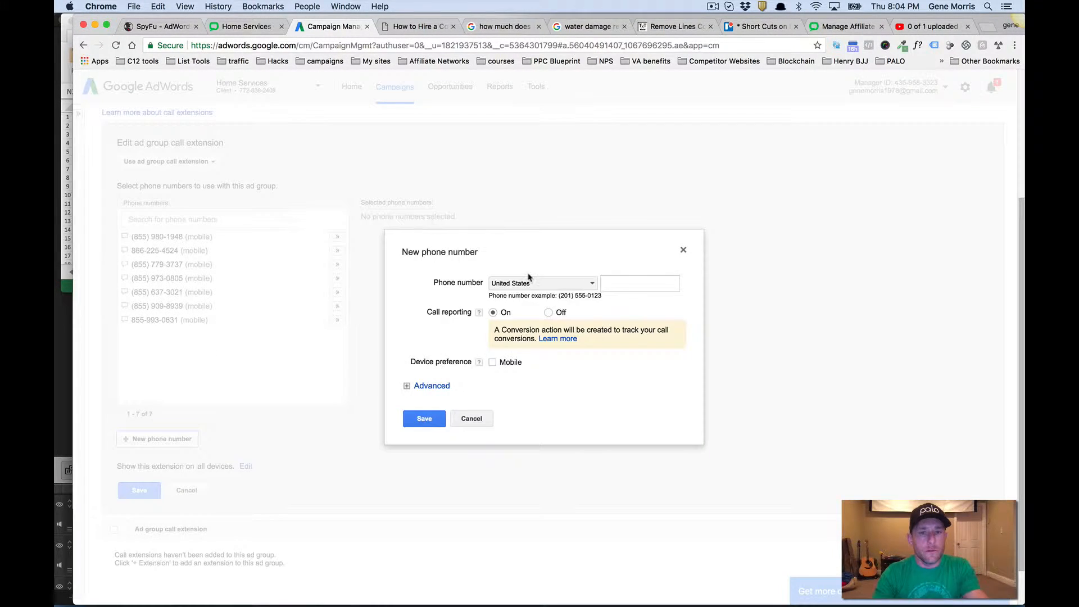
Step: Give the new phone number a mobile device preference and assign its calls to the "1. Water and Fire" conversion action
{"action": "left_click", "coordinate": [492, 361]}
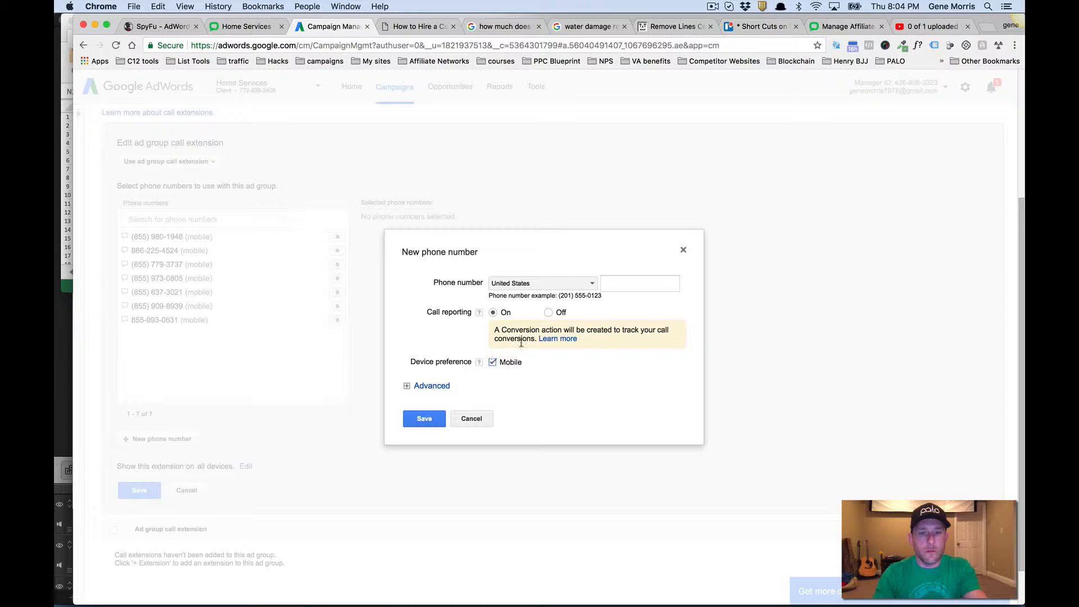
{"action": "left_click", "coordinate": [431, 386]}
{"action": "left_click", "coordinate": [611, 469]}
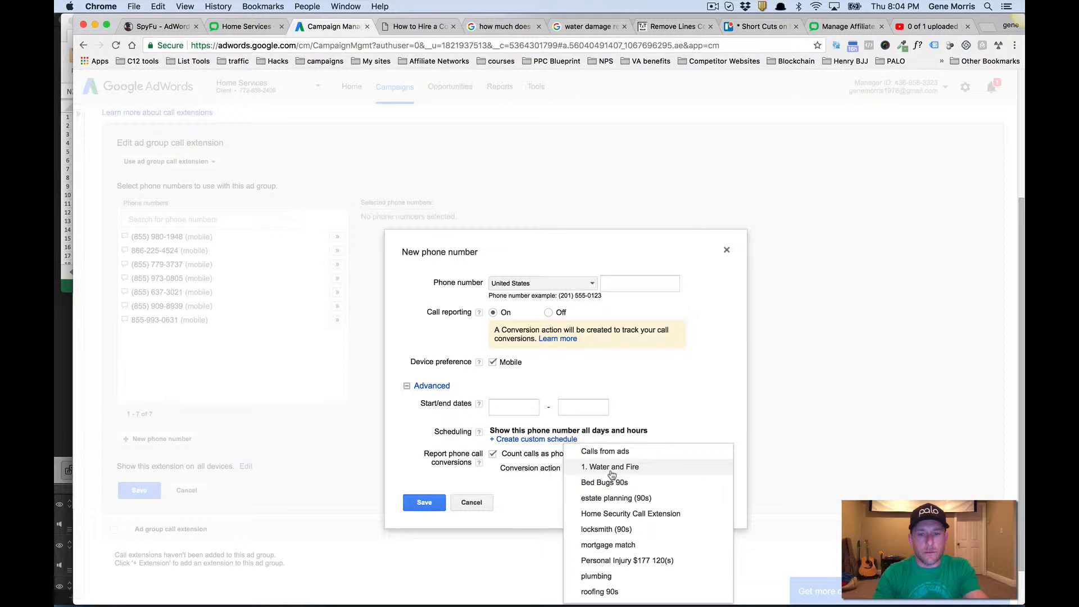
{"action": "left_click", "coordinate": [612, 471]}
{"action": "left_click", "coordinate": [627, 285]}
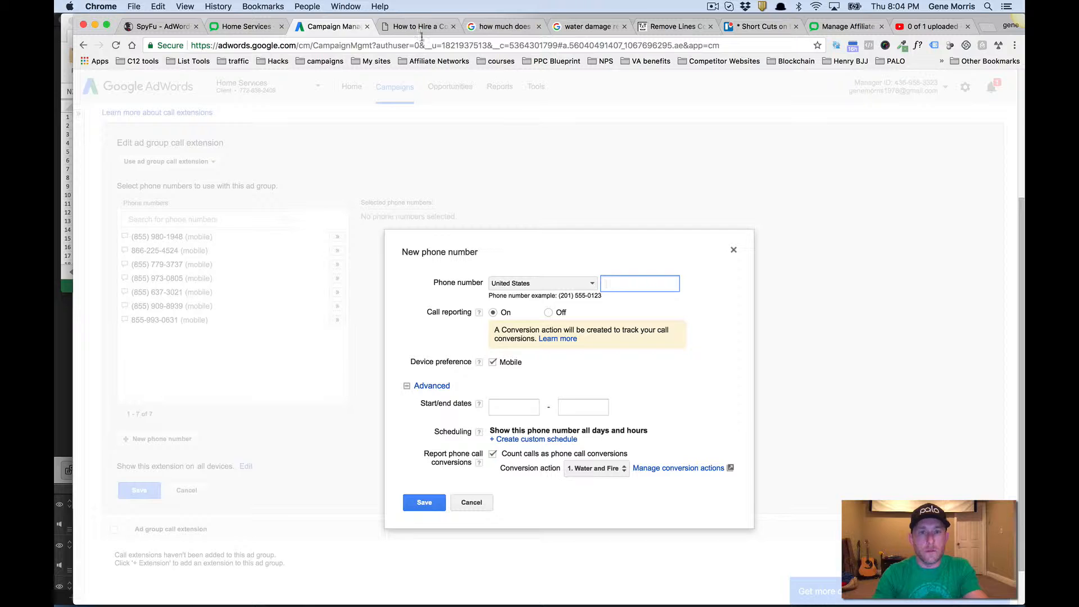
{"action": "left_click", "coordinate": [421, 28]}
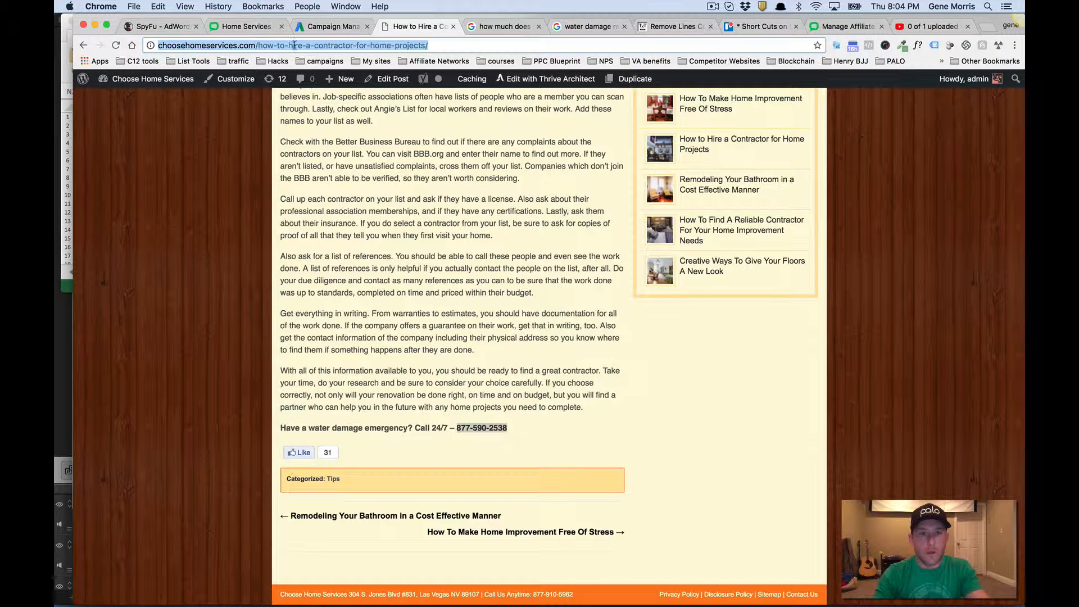
{"action": "key", "text": "ctrl+c"}
{"action": "left_click", "coordinate": [331, 27]}
{"action": "key", "text": "ctrl+v"}
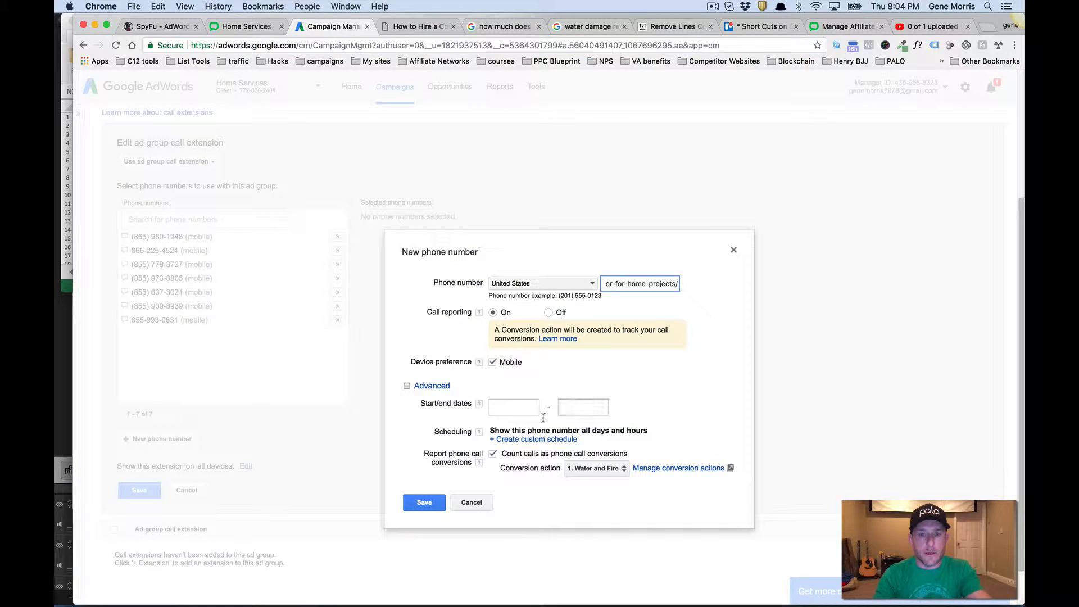
{"action": "key", "text": "super+z"}
Step: Copy the water damage emergency phone number from the contractor article, enter it as the new phone number and save it
{"action": "left_click", "coordinate": [421, 26]}
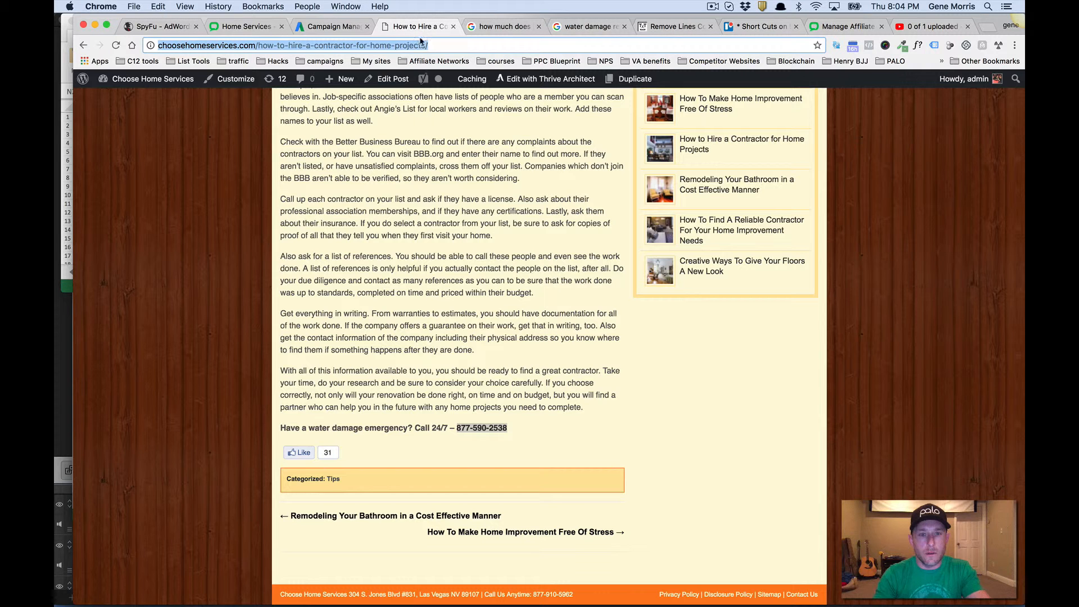
{"action": "left_click", "coordinate": [458, 422]}
{"action": "left_click_drag", "start_coordinate": [519, 432], "coordinate": [458, 430]}
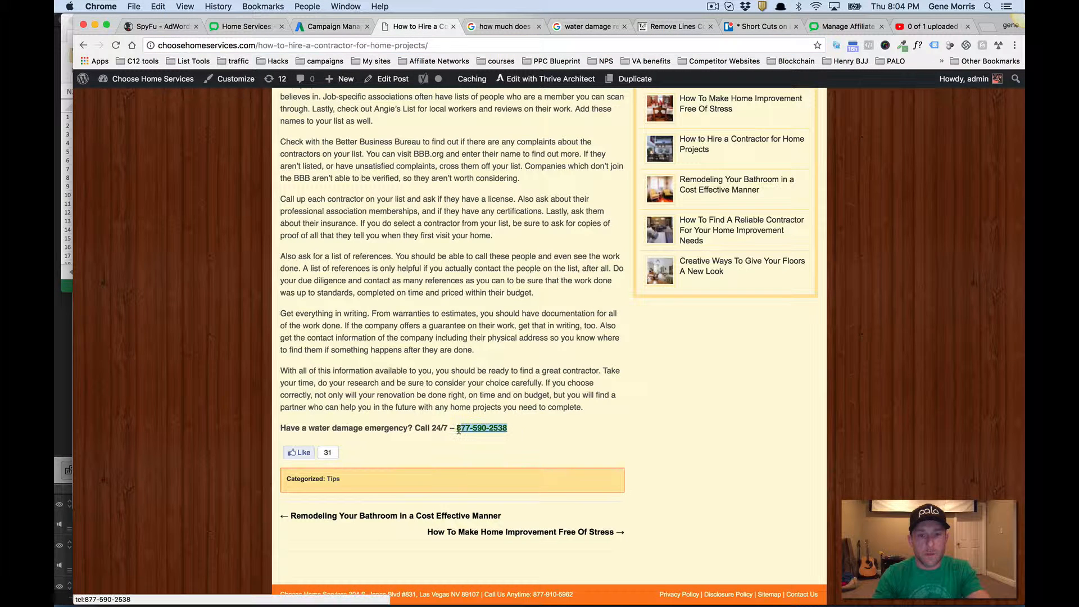
{"action": "key", "text": "ctrl+shift+Tab"}
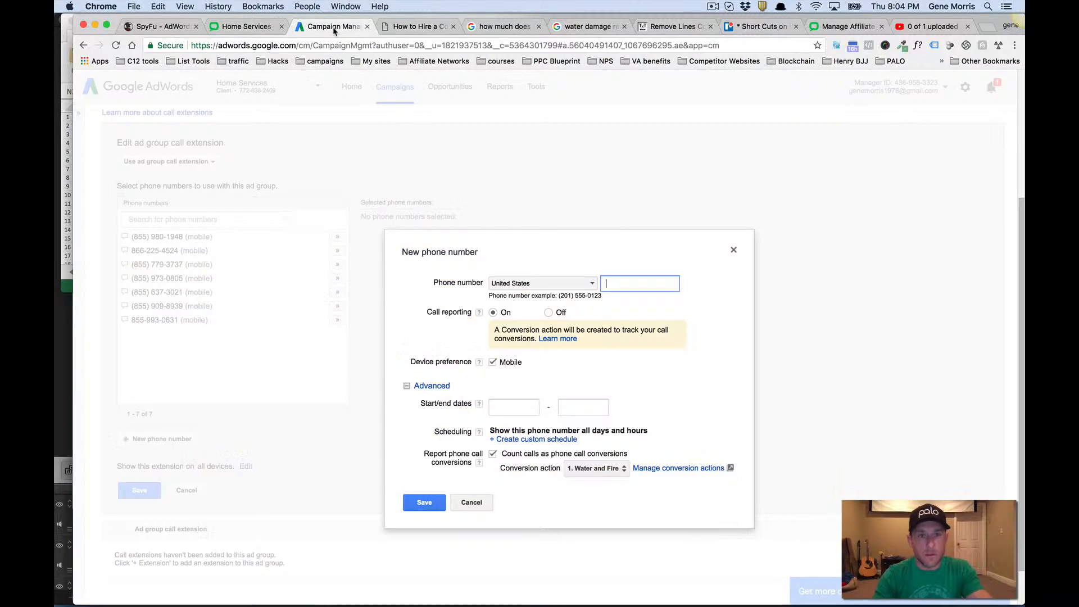
{"action": "key", "text": "super+v"}
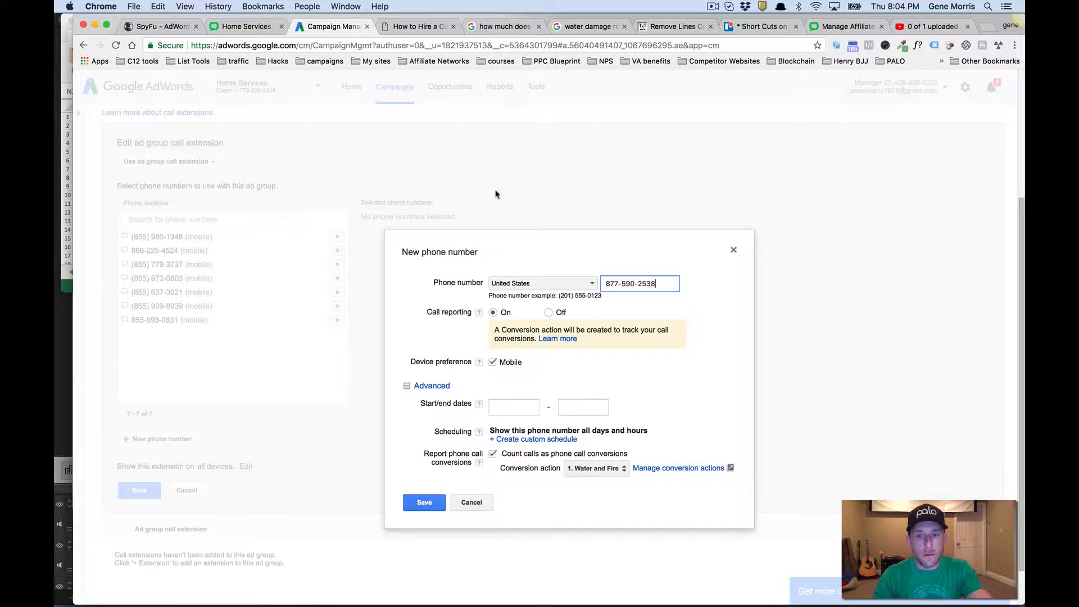
{"action": "left_click", "coordinate": [426, 500]}
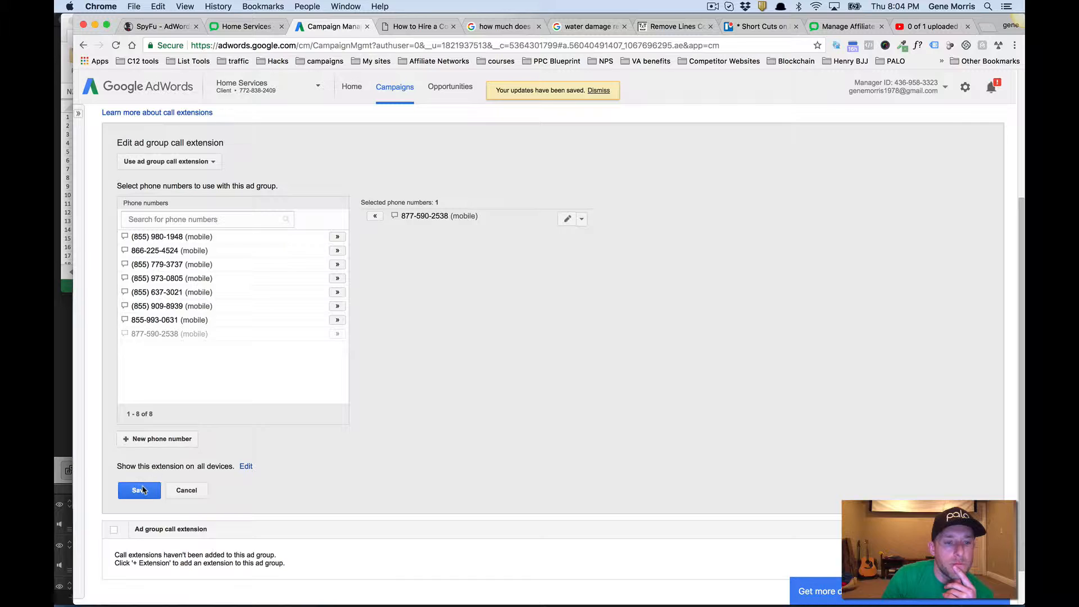
Step: Save the ad group's call extension with the new phone number selected
{"action": "scroll", "coordinate": [315, 446], "scroll_direction": "up", "scroll_amount": 2}
{"action": "scroll", "coordinate": [315, 446], "scroll_direction": "up", "scroll_amount": 3}
{"action": "scroll", "coordinate": [309, 287], "scroll_direction": "down", "scroll_amount": 7}
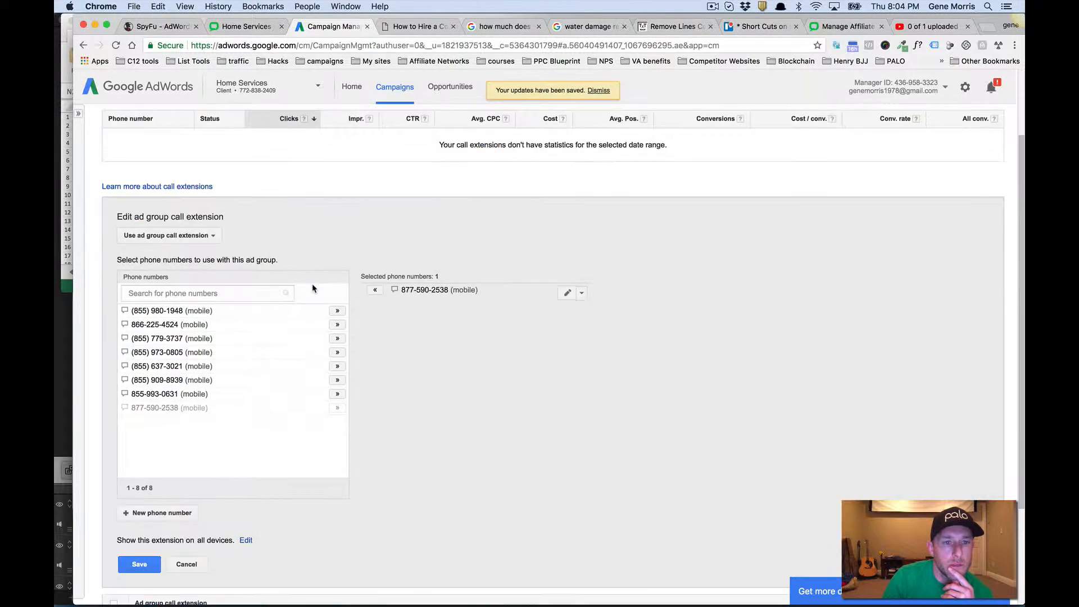
{"action": "left_click", "coordinate": [139, 442]}
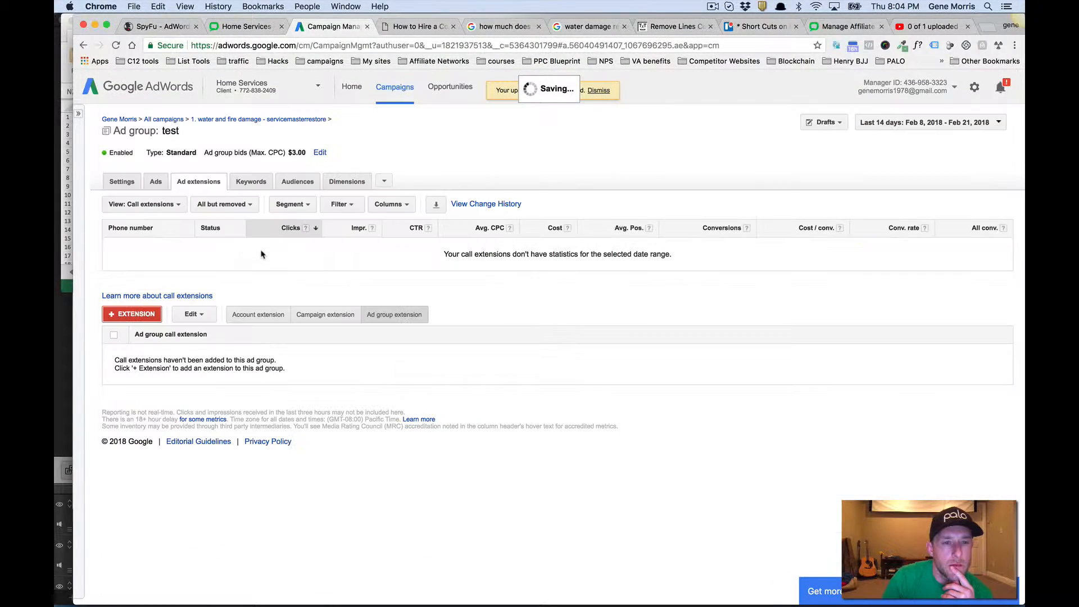
Step: Edit the campaign-level call extension, add the newly created water damage phone number to it and save it
{"action": "left_click", "coordinate": [320, 316]}
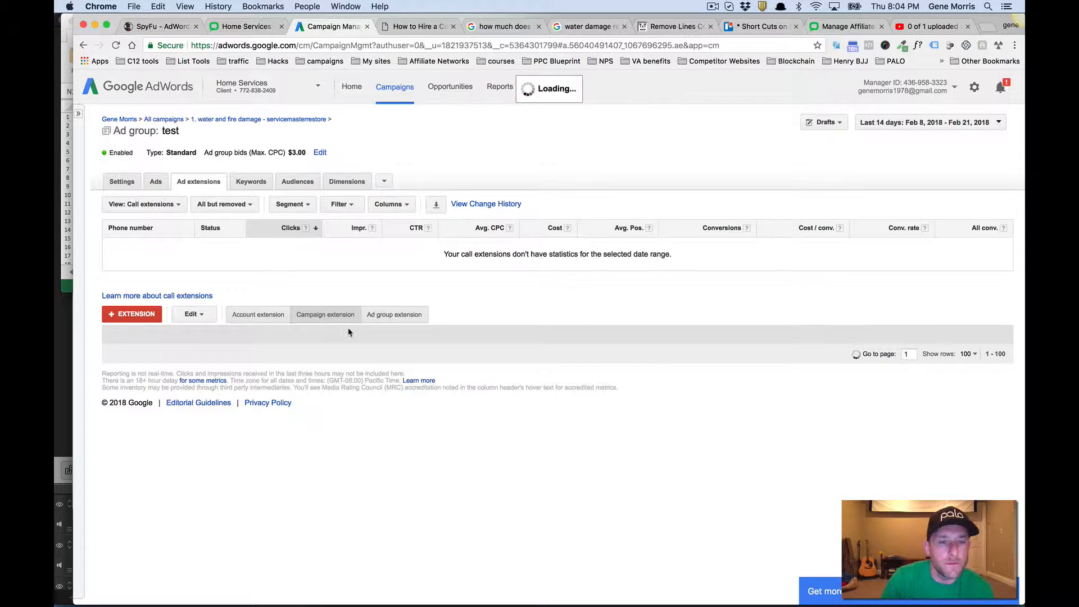
{"action": "left_click", "coordinate": [190, 316]}
{"action": "left_click", "coordinate": [194, 353]}
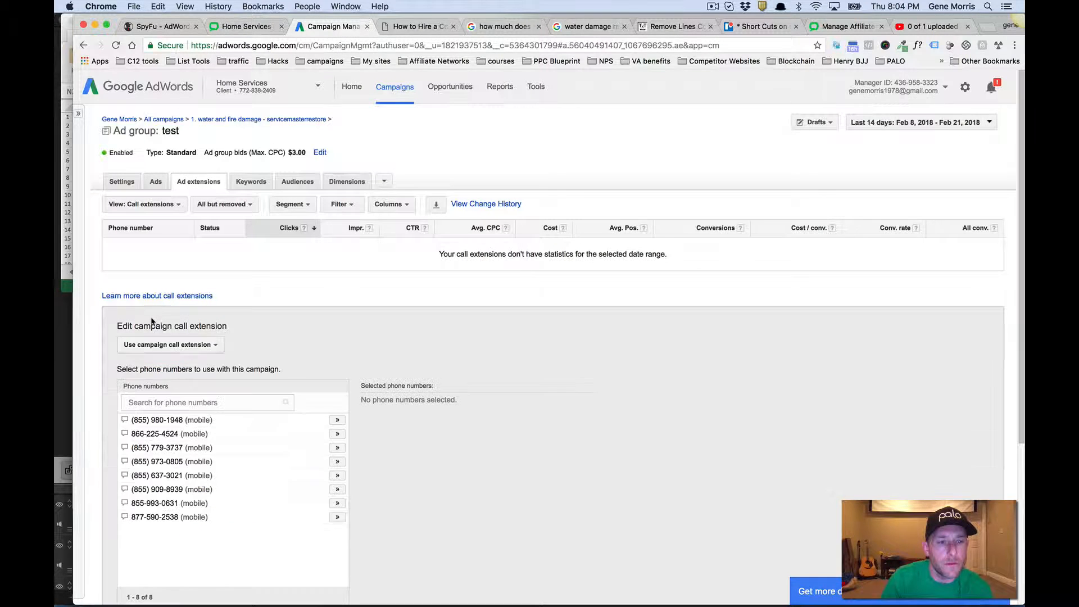
{"action": "left_click", "coordinate": [423, 26]}
{"action": "left_click", "coordinate": [331, 26]}
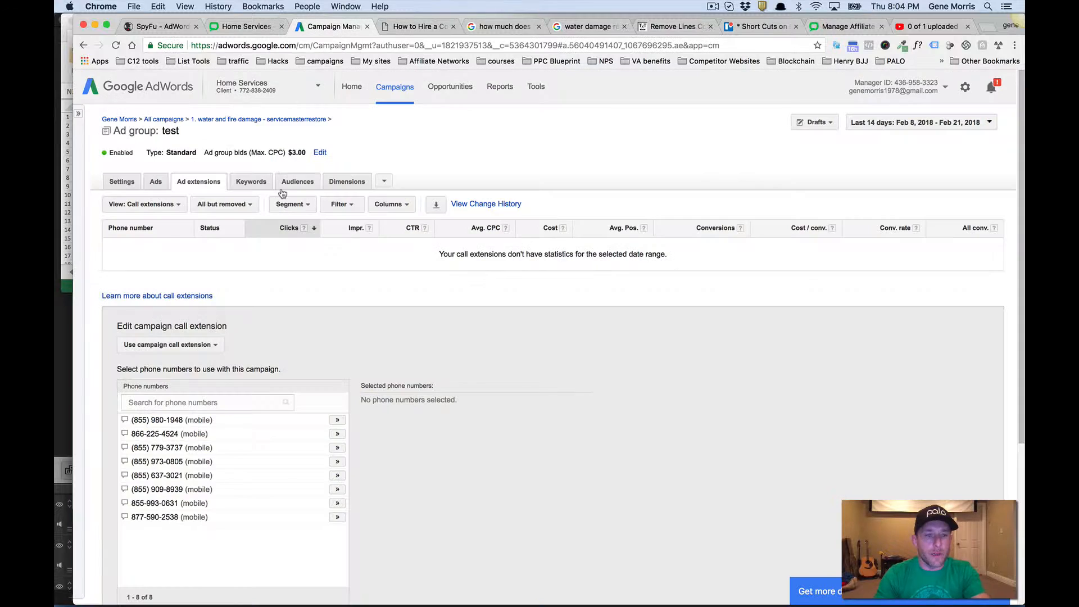
{"action": "left_click", "coordinate": [337, 516]}
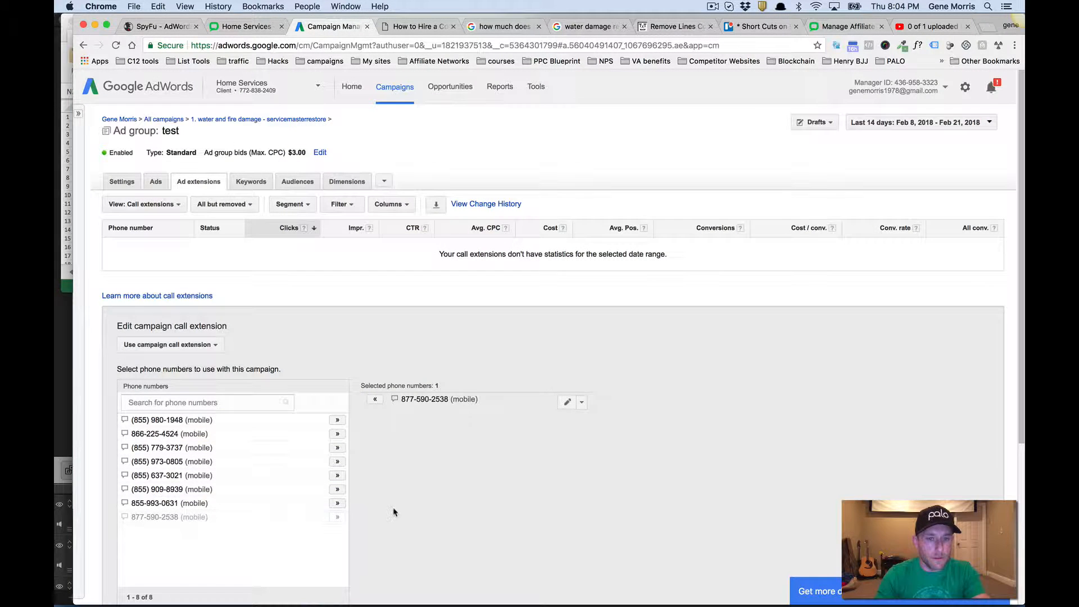
{"action": "scroll", "coordinate": [365, 505], "scroll_direction": "down", "scroll_amount": 3}
{"action": "left_click", "coordinate": [133, 537]}
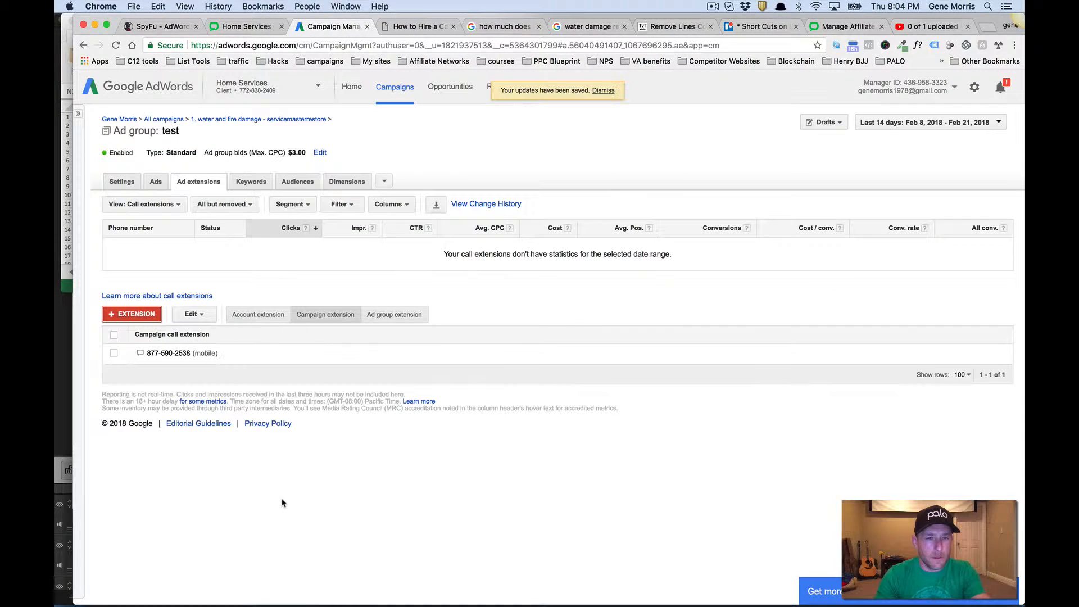
Step: Show the callout extensions and start a new callout extension for the ad group
{"action": "left_click", "coordinate": [149, 204]}
{"action": "left_click", "coordinate": [153, 238]}
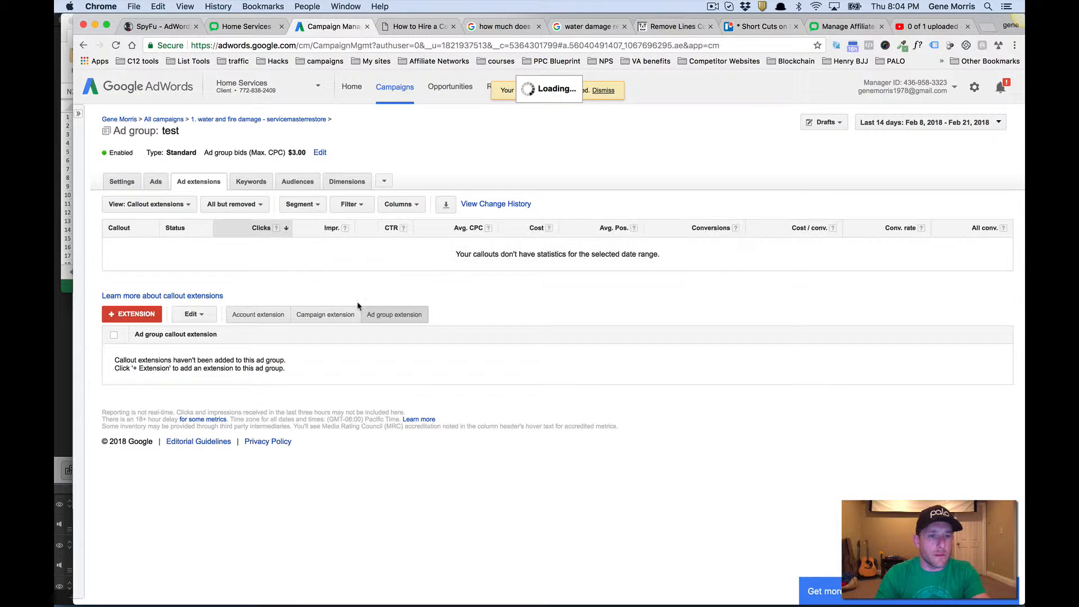
{"action": "left_click", "coordinate": [138, 316]}
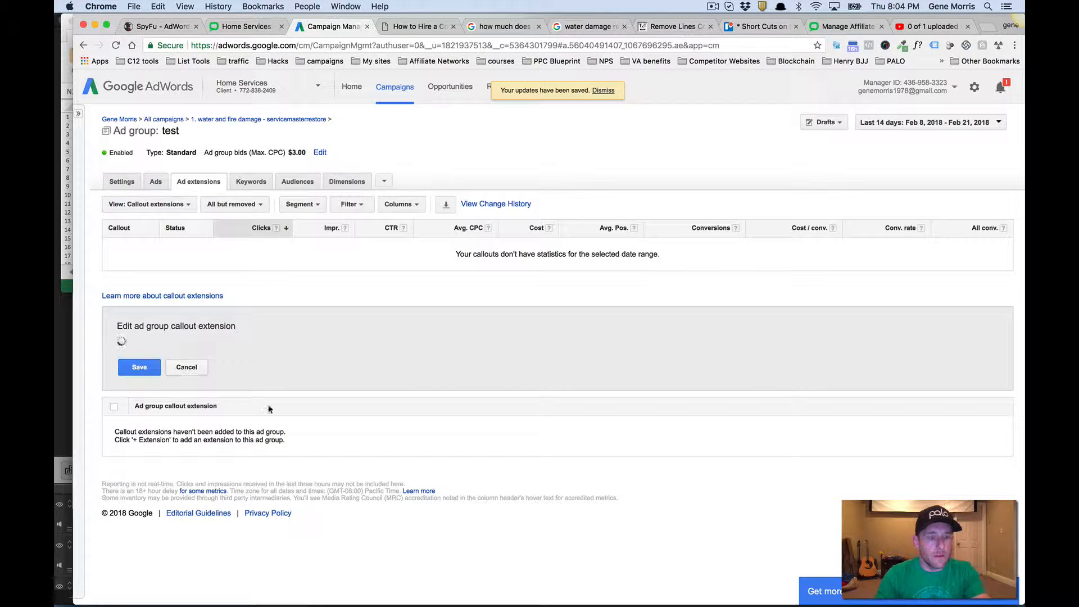
Step: Create a mobile-preferred callout reading "Water, Fire & Mold", using the phrase from the "split into 10" note in TextEdit, and save it
{"action": "key", "text": "super+Tab"}
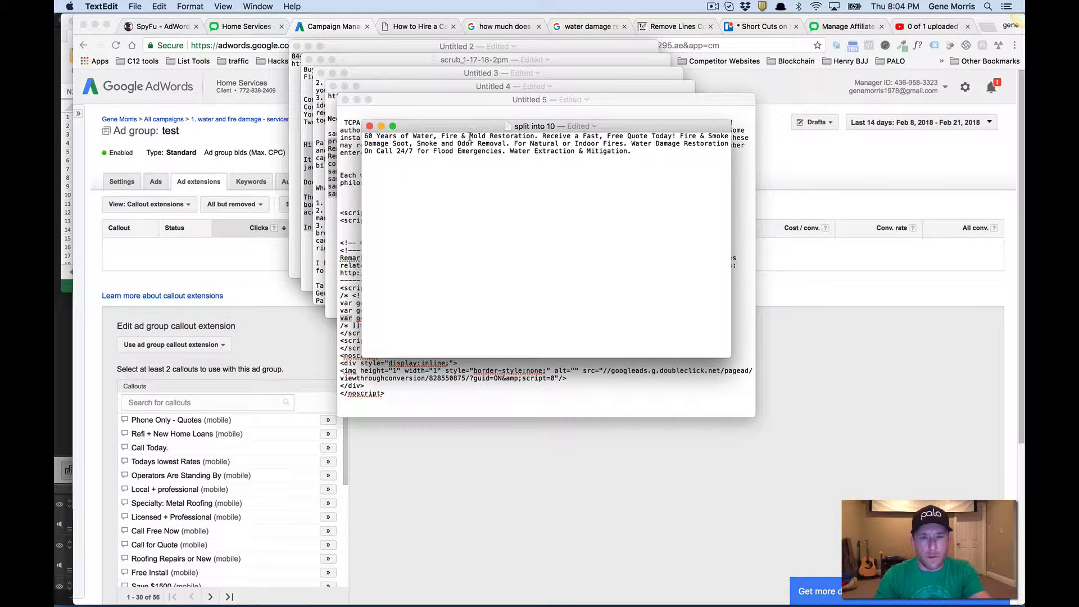
{"action": "left_click_drag", "start_coordinate": [414, 136], "coordinate": [529, 135]}
{"action": "key", "text": "super+Tab"}
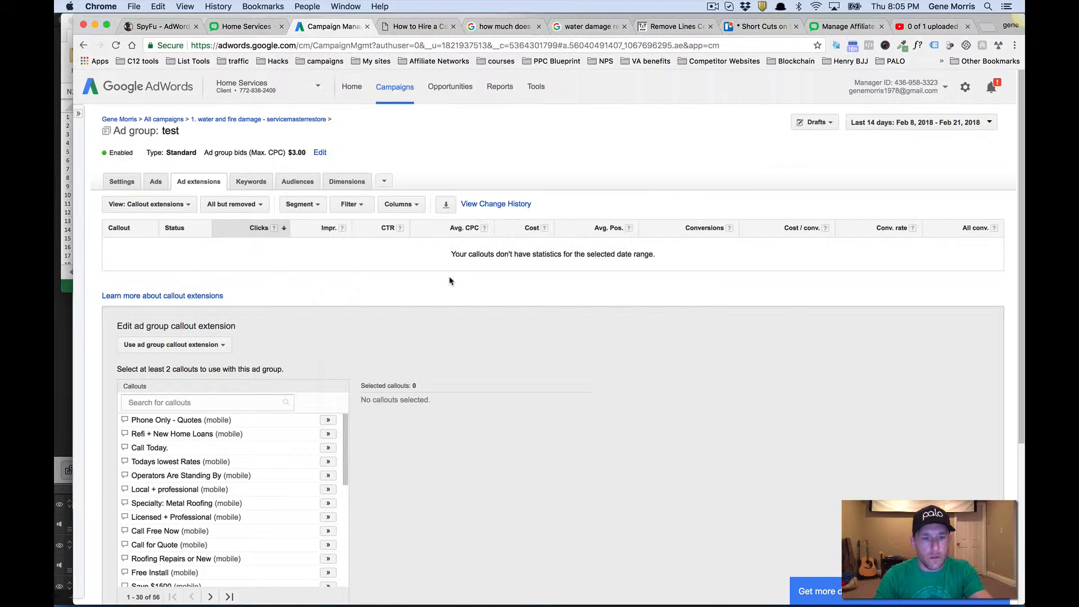
{"action": "scroll", "coordinate": [337, 344], "scroll_direction": "down", "scroll_amount": 5}
{"action": "left_click", "coordinate": [158, 469]}
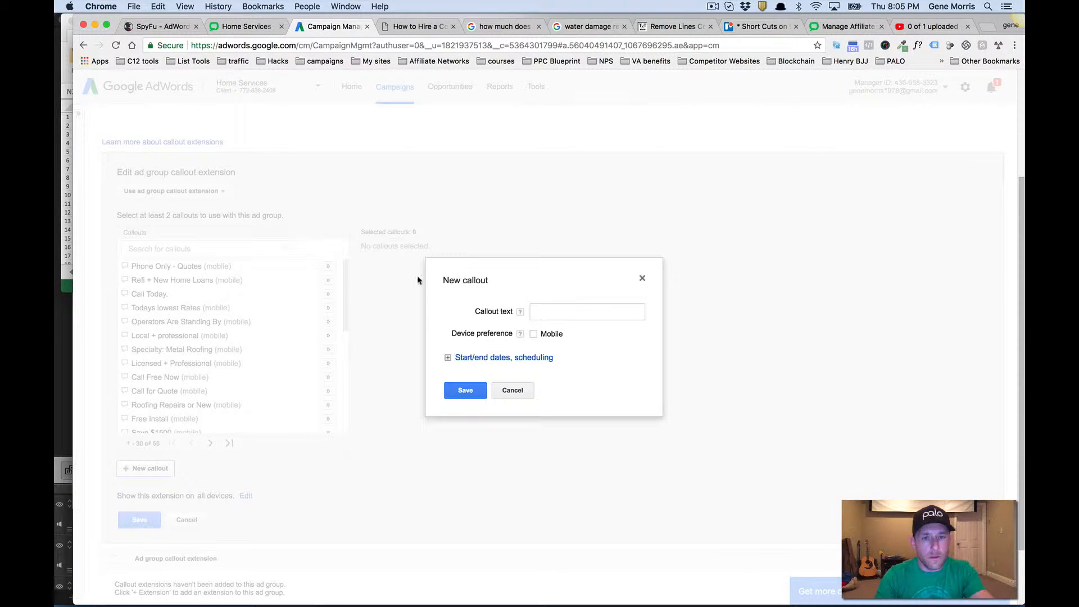
{"action": "left_click", "coordinate": [533, 308]}
{"action": "type", "text": "Water, Fire & Mold Restoration"}
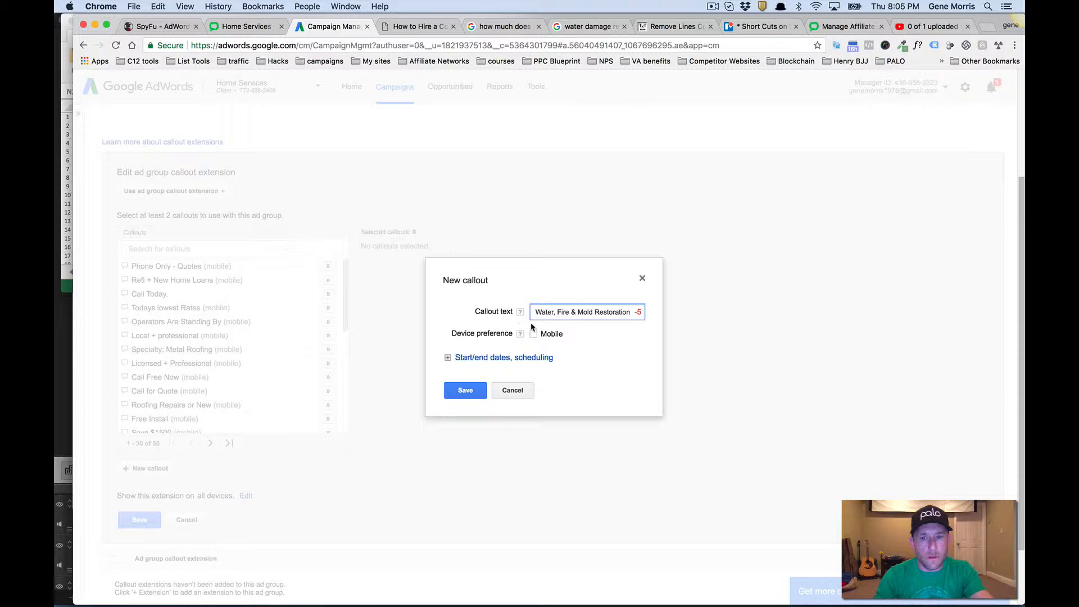
{"action": "mouse_move", "coordinate": [595, 310]}
{"action": "left_mouse_down"}
{"action": "mouse_move", "coordinate": [534, 312]}
{"action": "mouse_move", "coordinate": [616, 312]}
{"action": "left_mouse_up"}
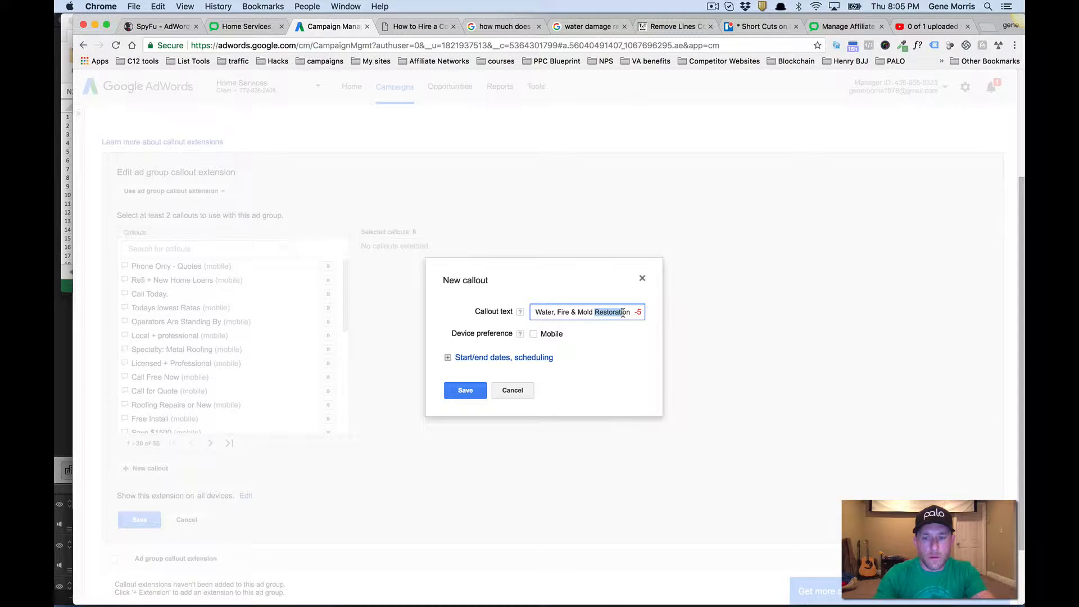
{"action": "key", "text": "BackSpace"}
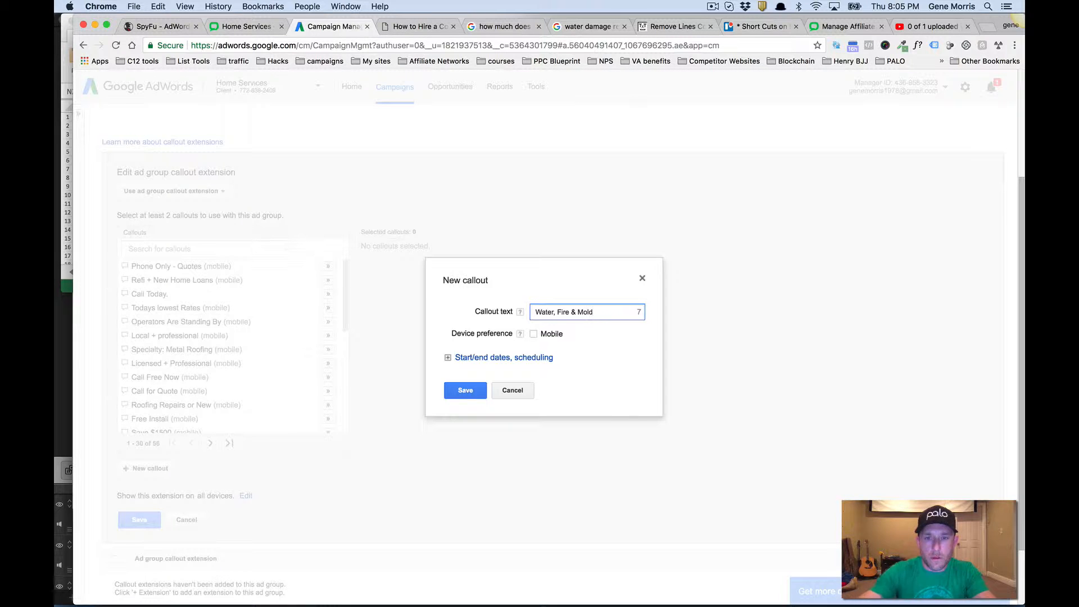
{"action": "left_click", "coordinate": [533, 334]}
{"action": "left_click", "coordinate": [472, 390]}
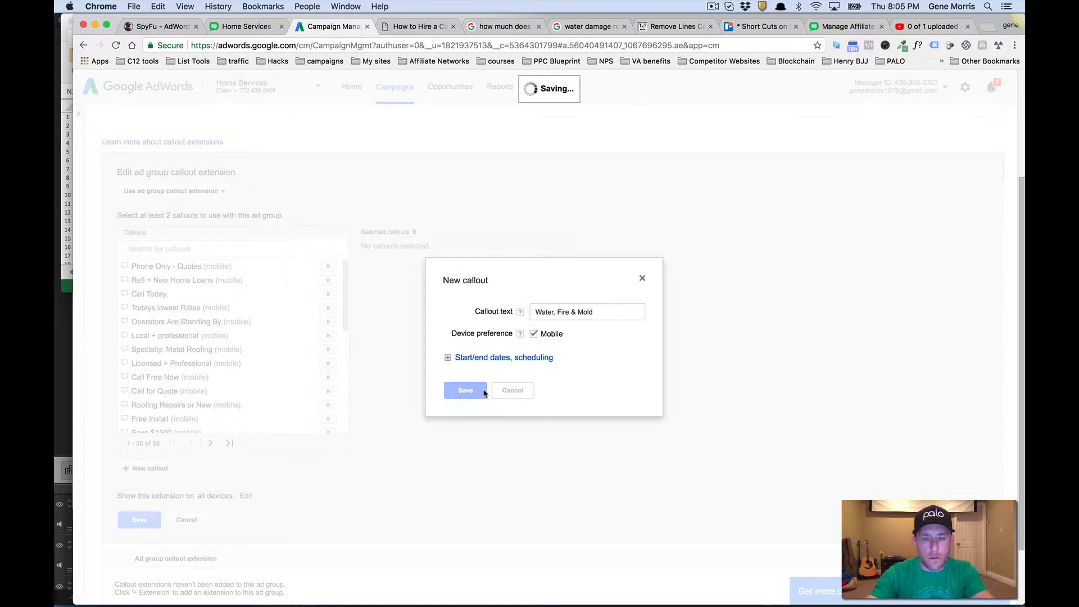
Step: Copy "Fast, Free Quote" from the TextEdit note into a new callout, set it to prefer mobile and save it
{"action": "key", "text": "super+Tab"}
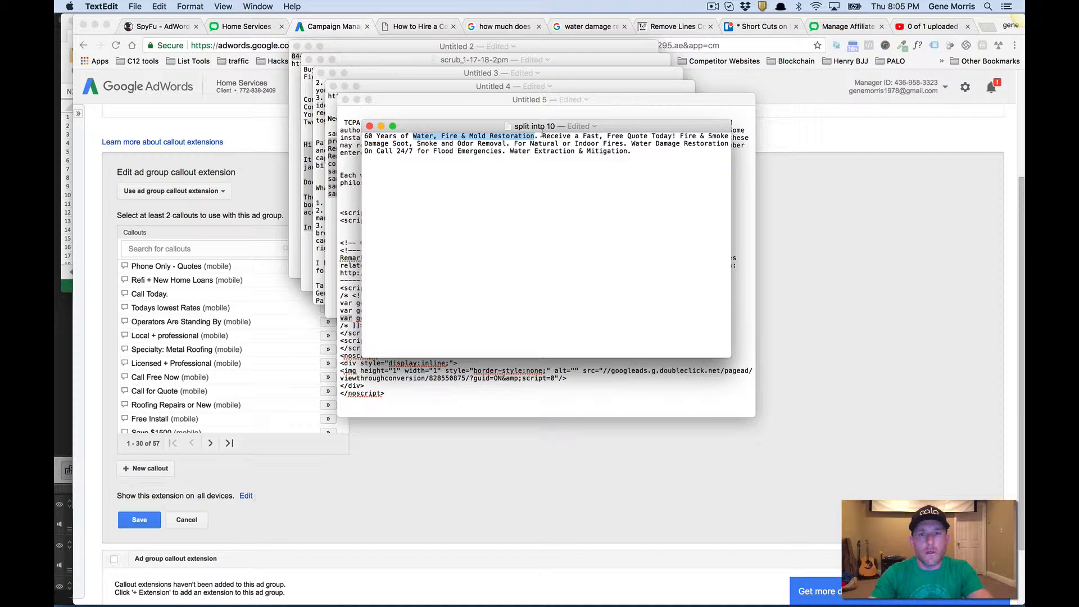
{"action": "left_click", "coordinate": [651, 138]}
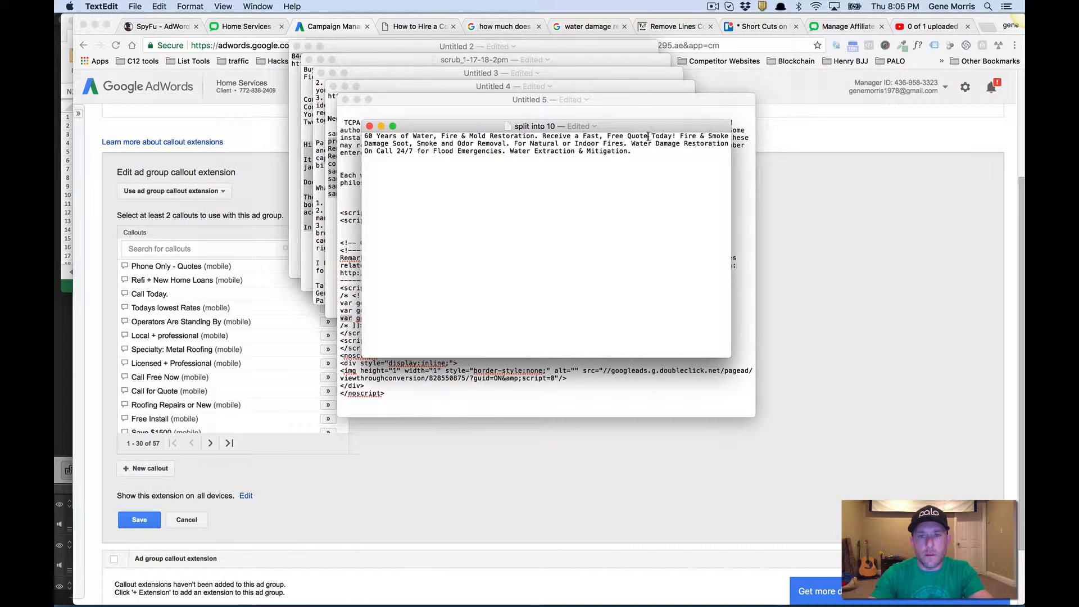
{"action": "left_click_drag", "start_coordinate": [649, 136], "coordinate": [582, 138]}
{"action": "key", "text": "super+c"}
{"action": "key", "text": "super+Tab"}
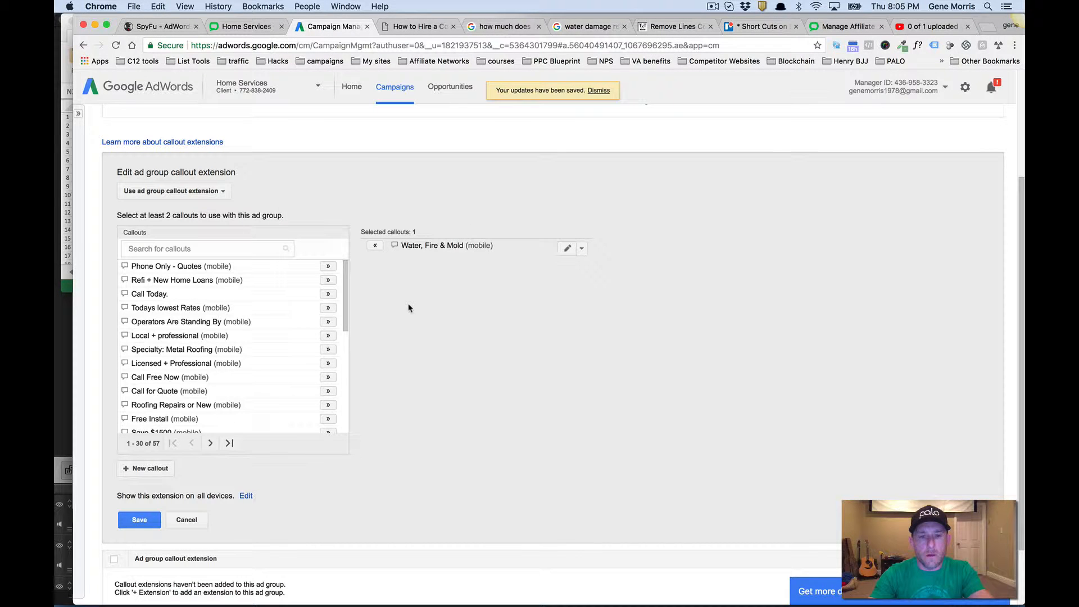
{"action": "left_click", "coordinate": [147, 468]}
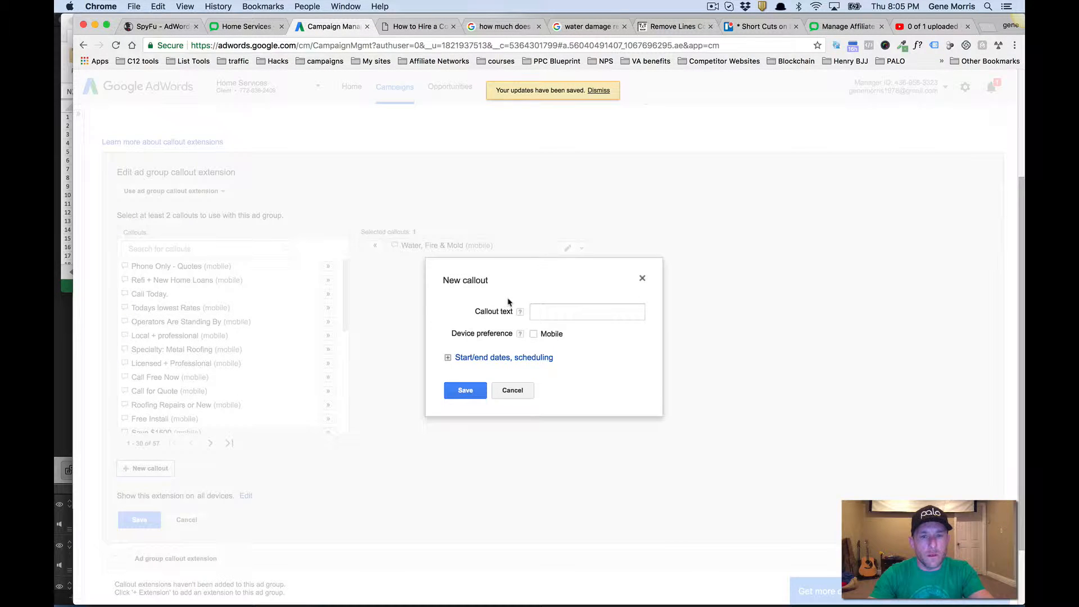
{"action": "left_click", "coordinate": [606, 312]}
{"action": "key", "text": "super+v"}
{"action": "left_click", "coordinate": [533, 333]}
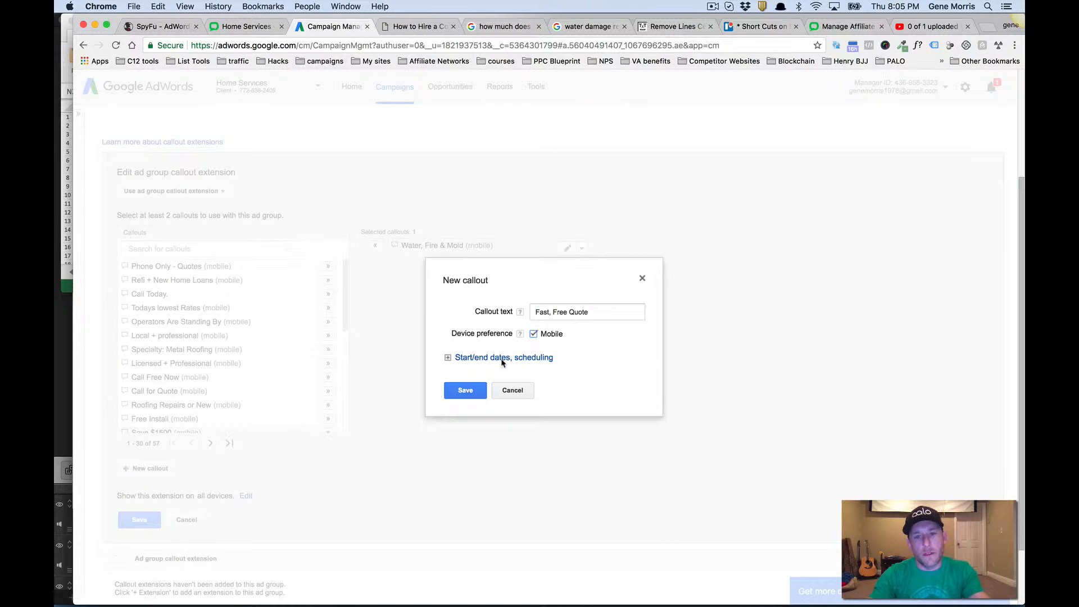
{"action": "left_click", "coordinate": [476, 388]}
Step: Copy "Fire & Smoke Damage Soot" from the TextEdit note into a new callout, set it to prefer mobile and save it
{"action": "key", "text": "super+Tab"}
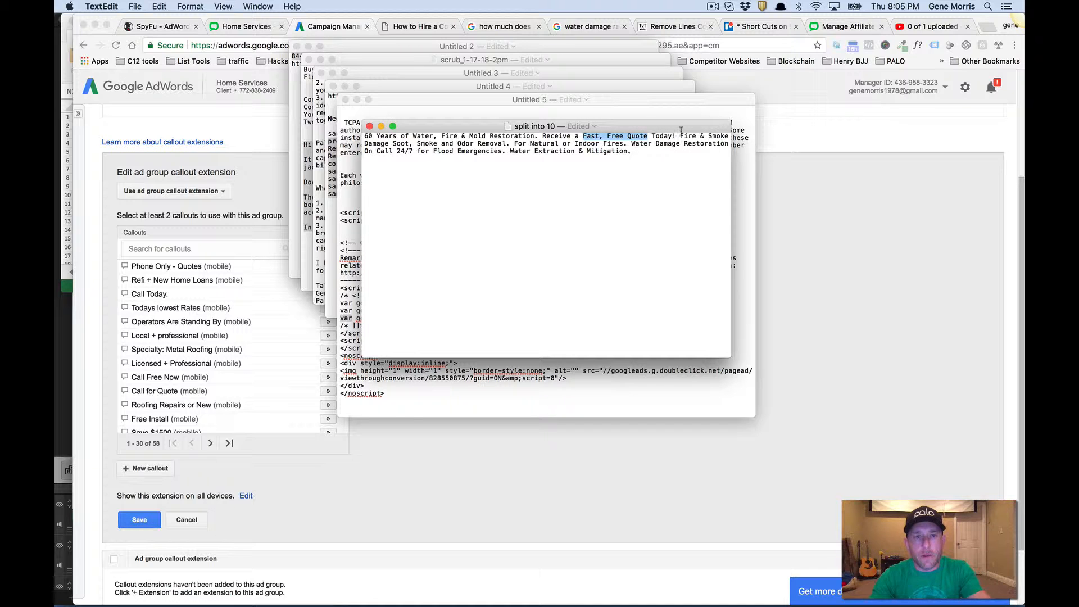
{"action": "left_click_drag", "start_coordinate": [680, 135], "coordinate": [405, 142]}
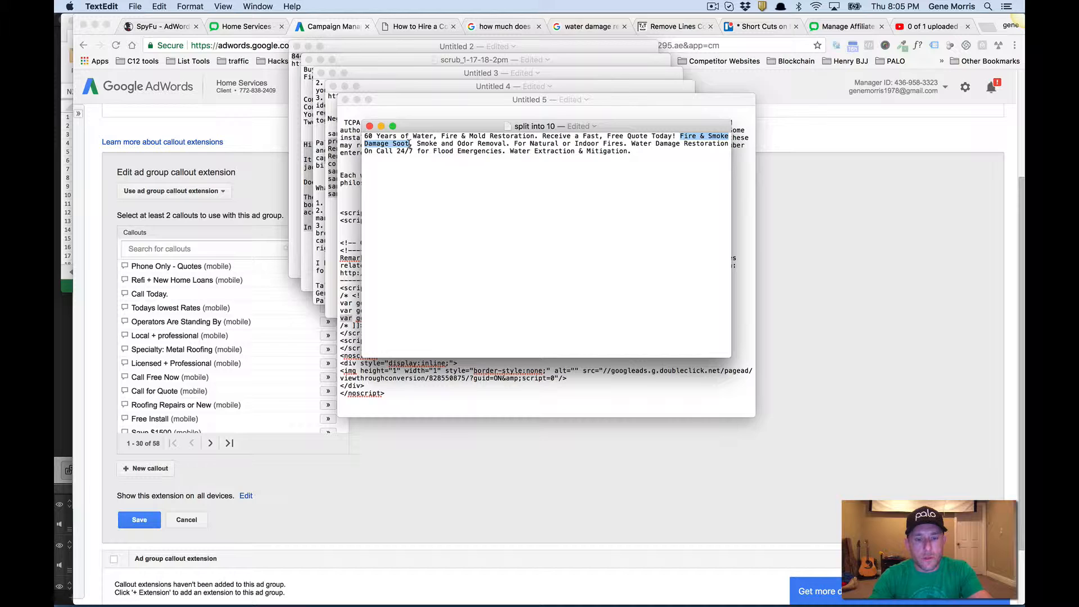
{"action": "key", "text": "super+Tab"}
{"action": "left_click", "coordinate": [151, 468]}
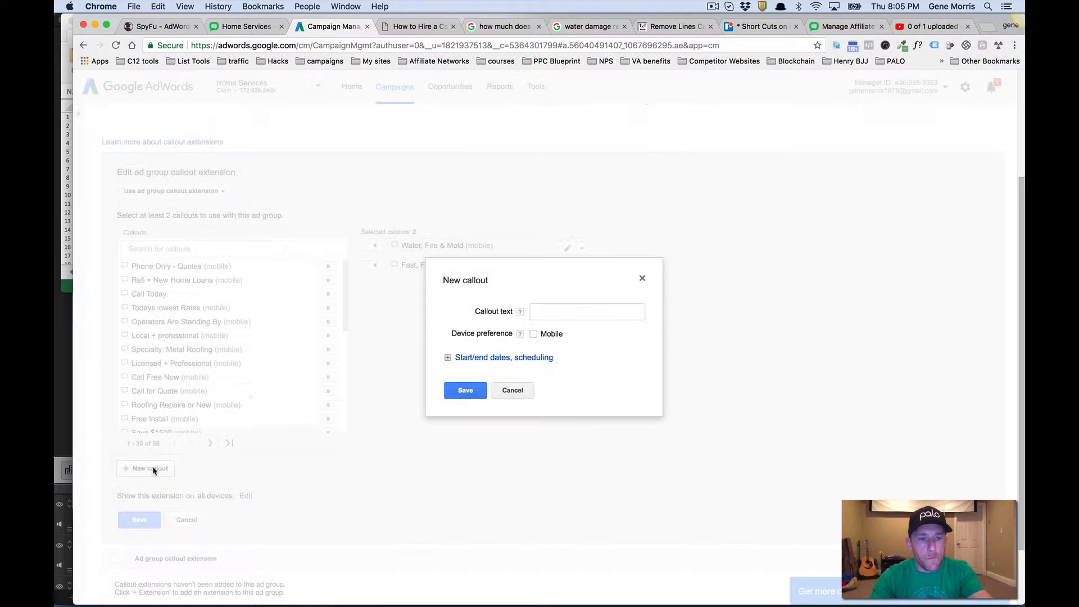
{"action": "left_click", "coordinate": [532, 315]}
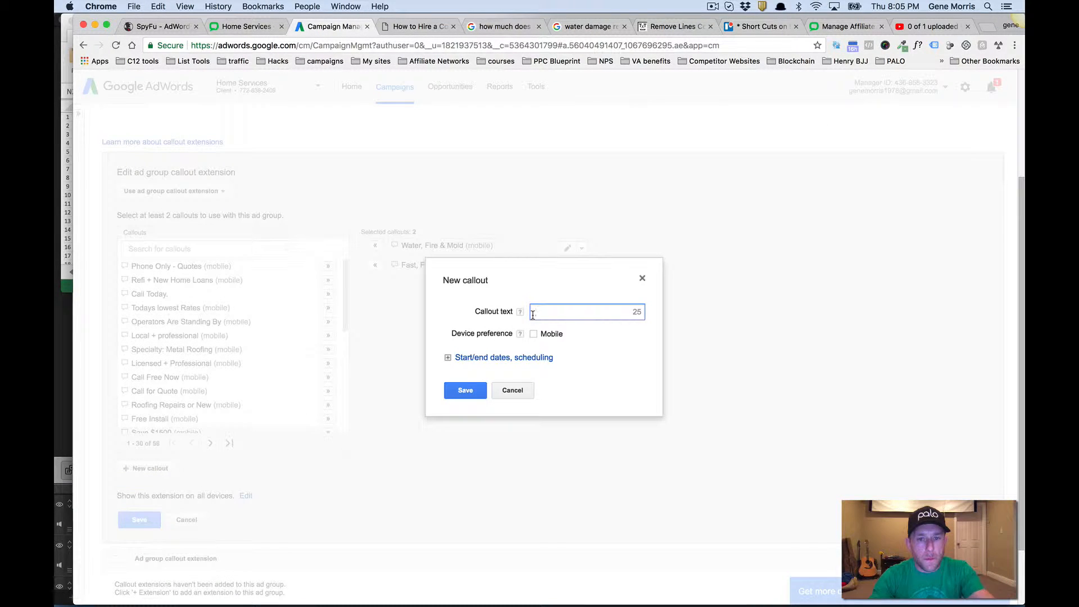
{"action": "type", "text": "Fire & Smoke Damage Soot"}
{"action": "left_click", "coordinate": [534, 334]}
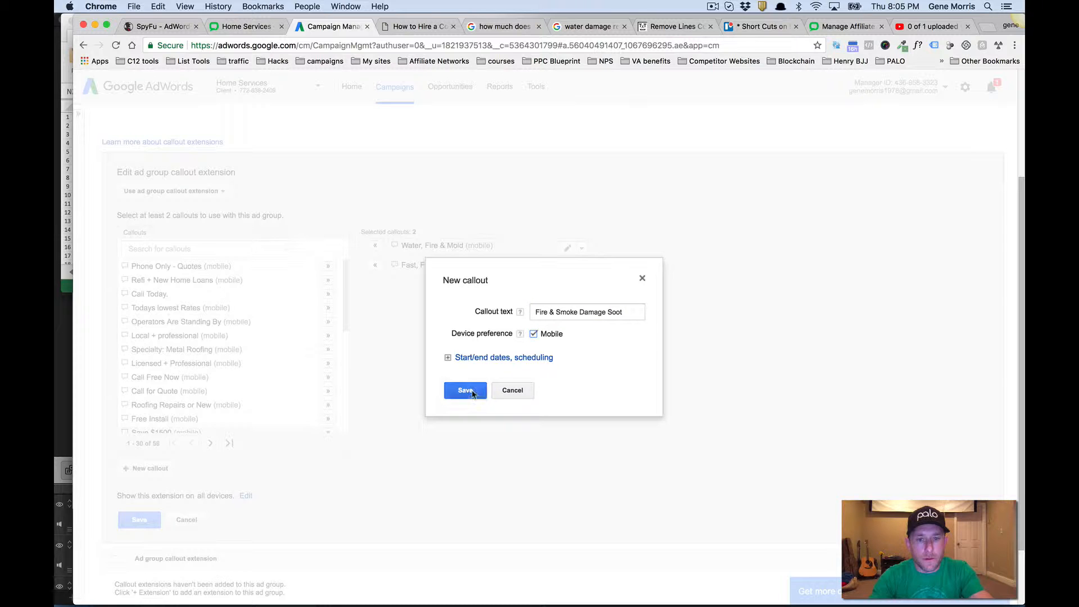
{"action": "left_click", "coordinate": [466, 390]}
Step: Create a mobile-preferred callout reading "Smoke and Odor Removal", copied from the TextEdit note, and save it
{"action": "key", "text": "super+Tab"}
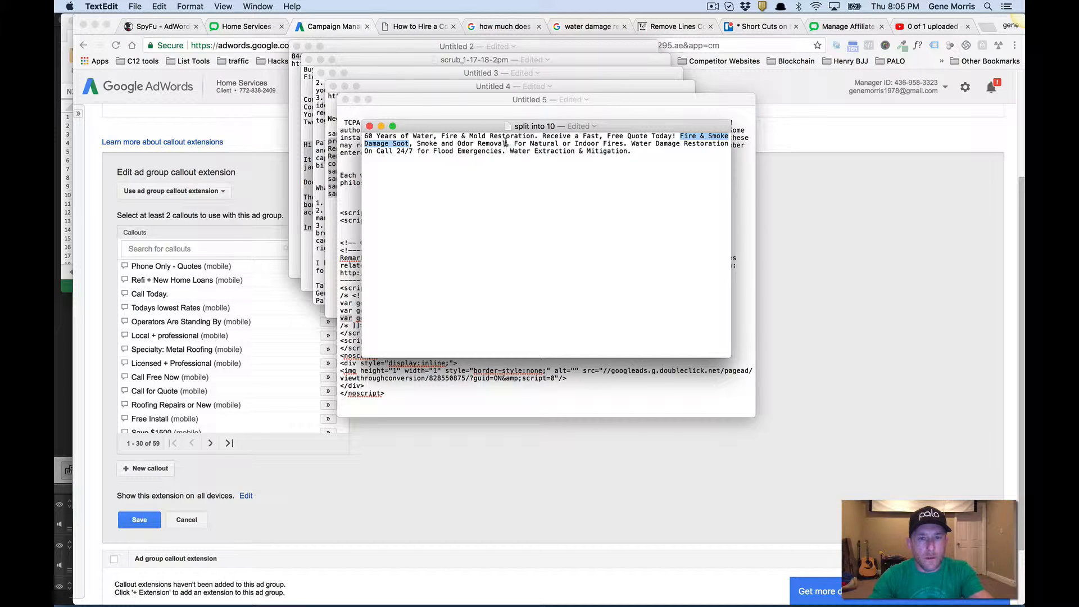
{"action": "key", "text": "Left"}
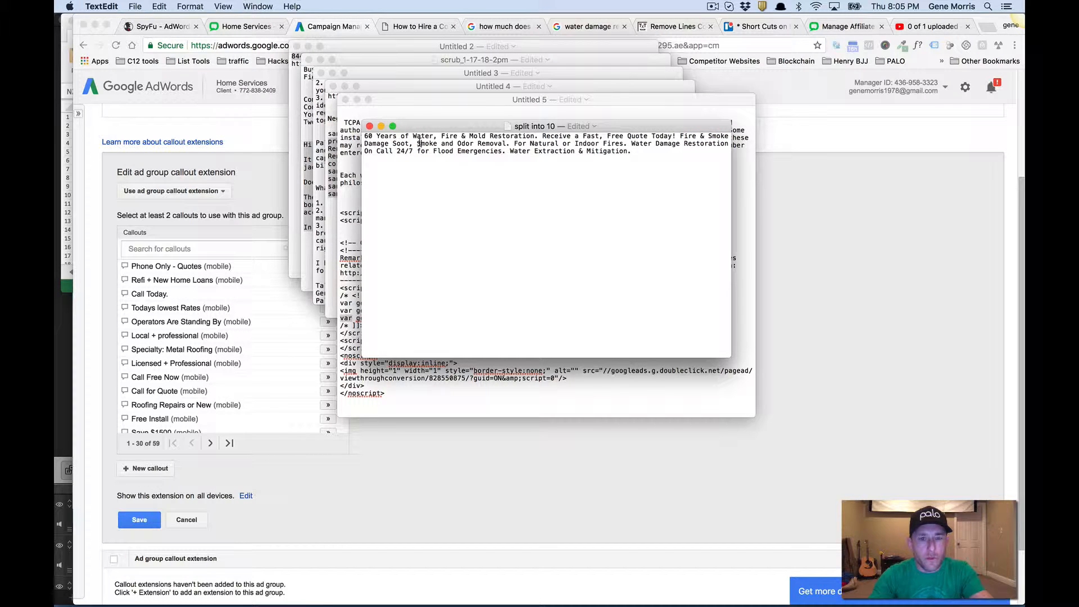
{"action": "left_click_drag", "start_coordinate": [417, 144], "coordinate": [509, 145]}
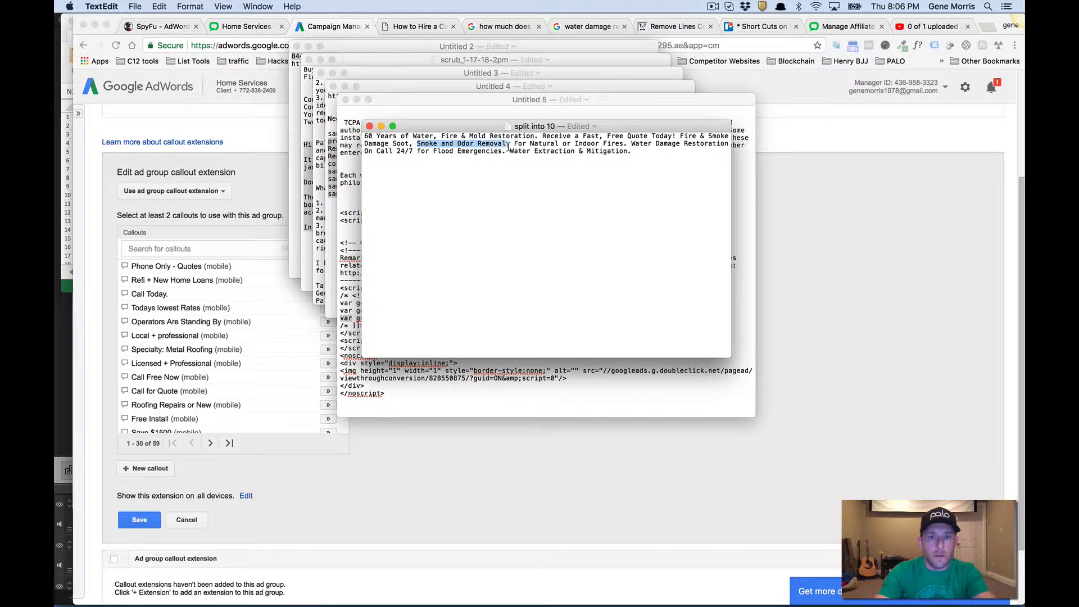
{"action": "key", "text": "super+c"}
{"action": "key", "text": "super+Tab"}
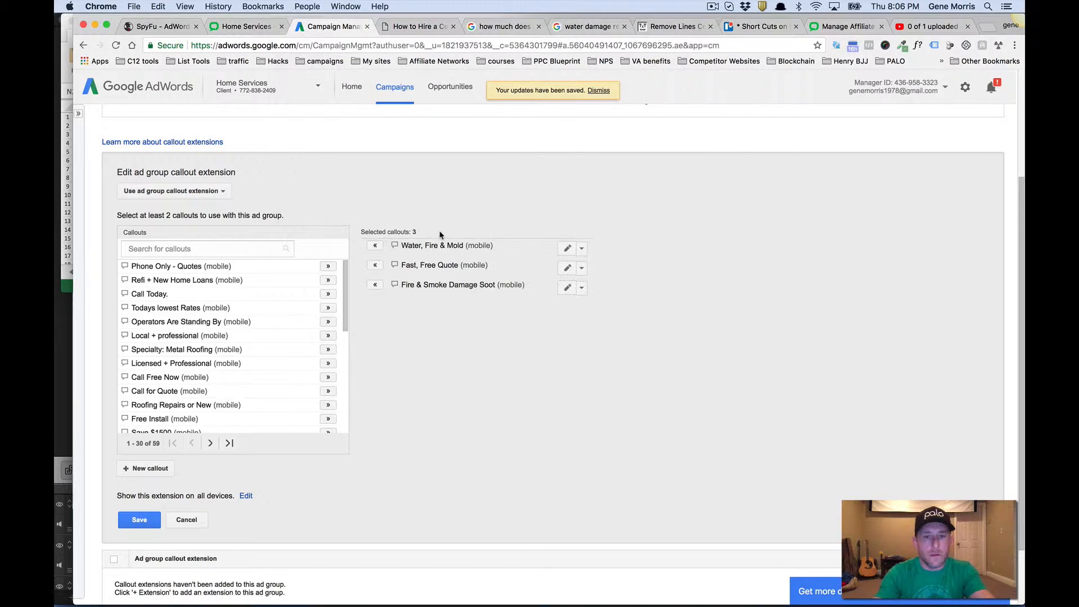
{"action": "left_click", "coordinate": [167, 468]}
{"action": "left_click", "coordinate": [544, 311]}
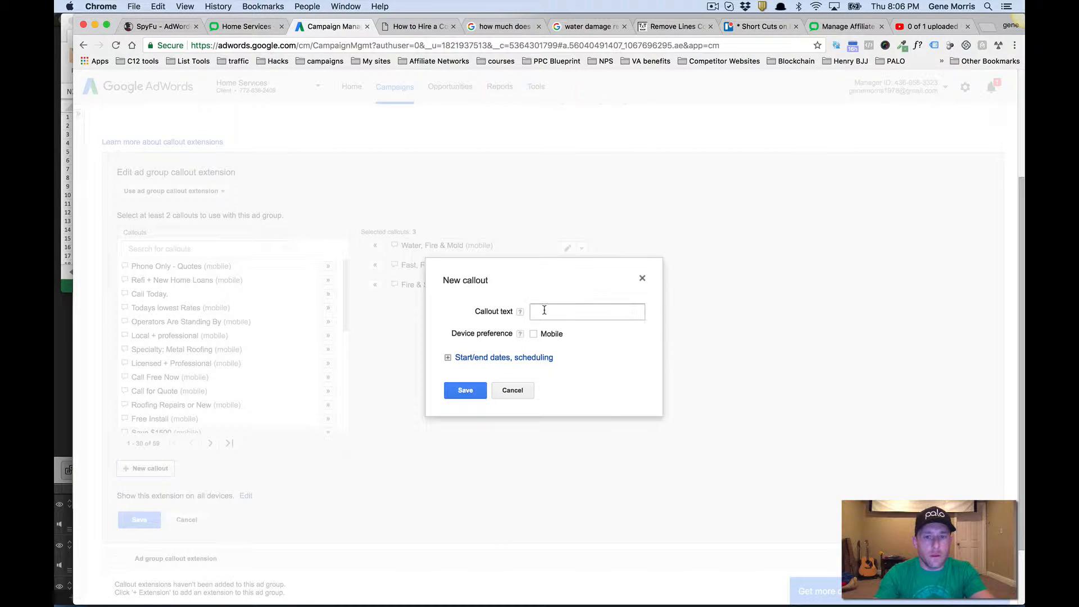
{"action": "key", "text": "super+v"}
{"action": "left_click", "coordinate": [532, 335]}
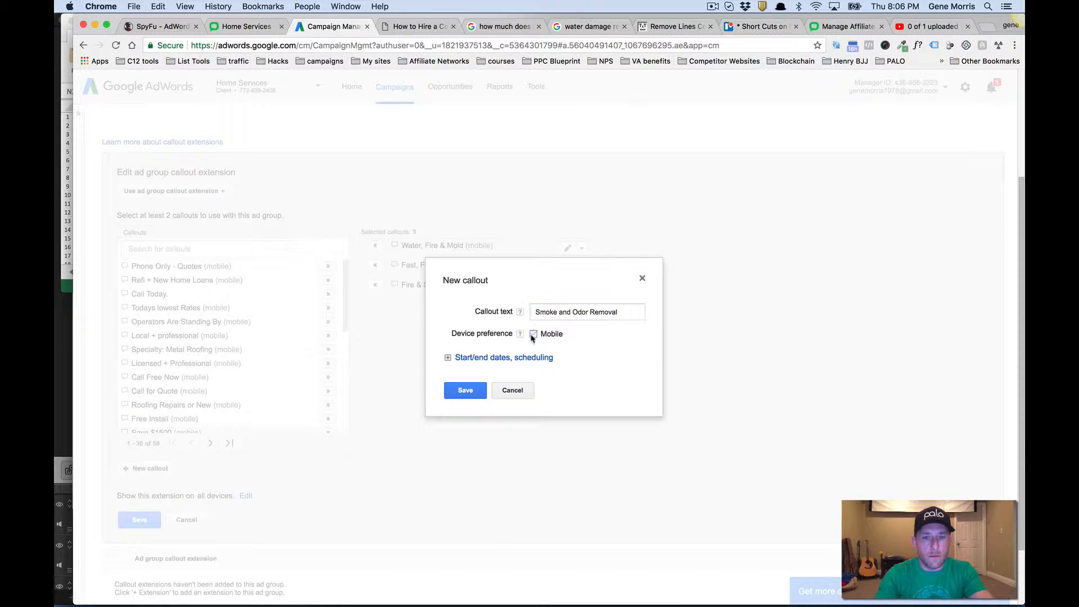
{"action": "left_click", "coordinate": [476, 386]}
Step: Add another mobile-preferred callout with the phrase "Natural or Indoor Fires" from the TextEdit note and save it
{"action": "key", "text": "super+Tab"}
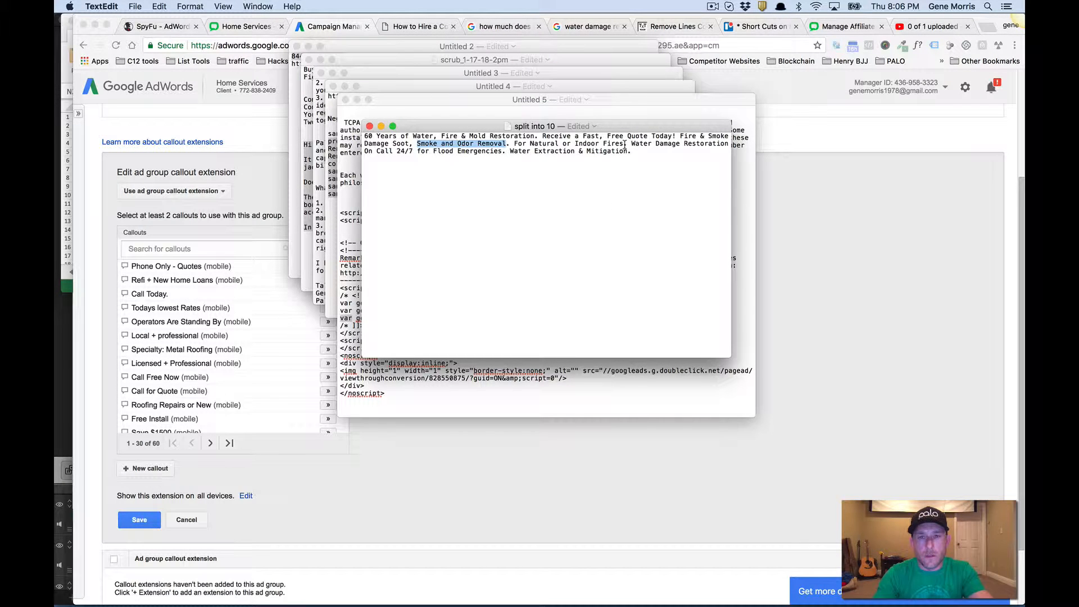
{"action": "left_click_drag", "start_coordinate": [624, 145], "coordinate": [534, 144]}
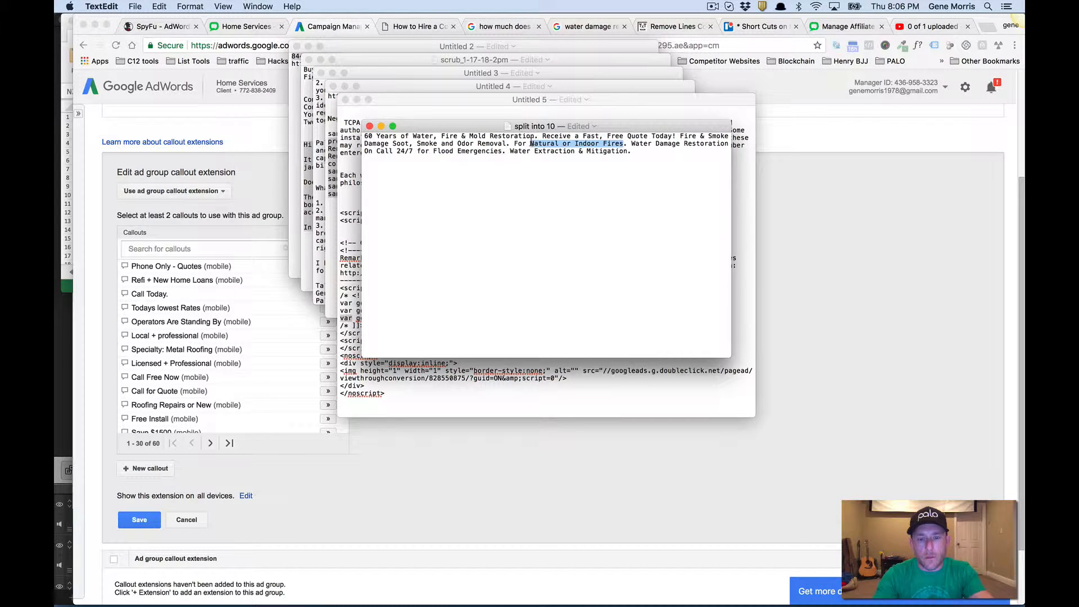
{"action": "key", "text": "super+Tab"}
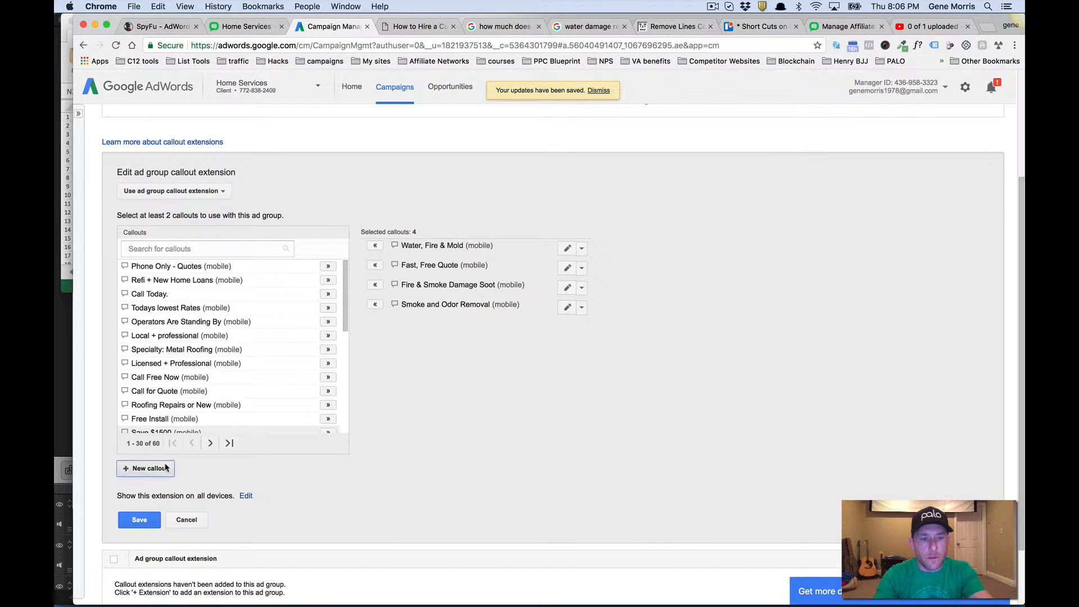
{"action": "left_click", "coordinate": [146, 468]}
{"action": "left_click", "coordinate": [560, 311]}
{"action": "key", "text": "super+v"}
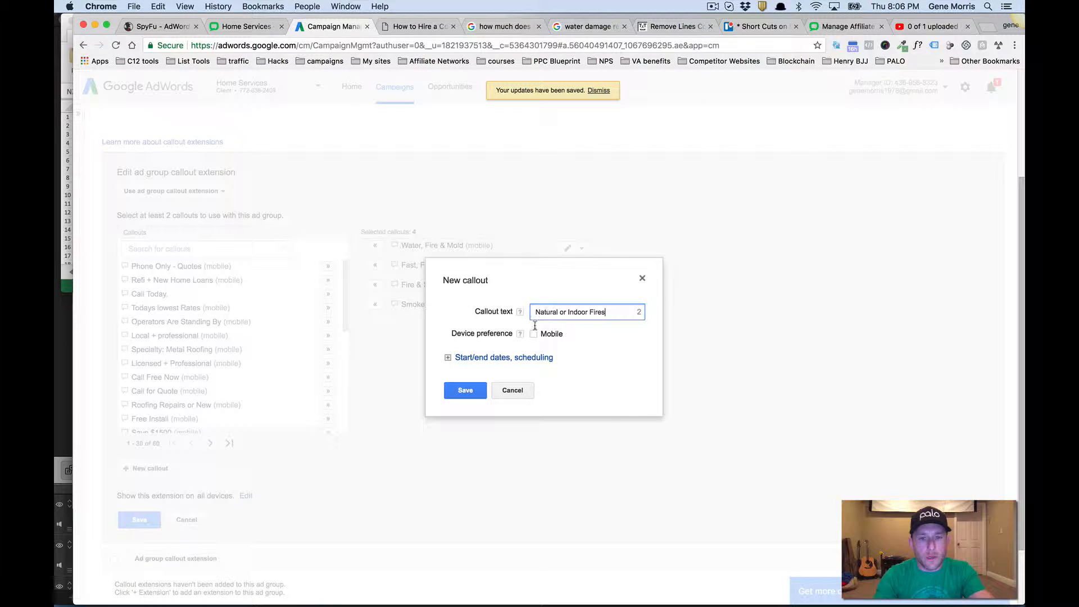
{"action": "left_click", "coordinate": [533, 334]}
{"action": "key", "text": "super+Tab"}
{"action": "key", "text": "super+Tab"}
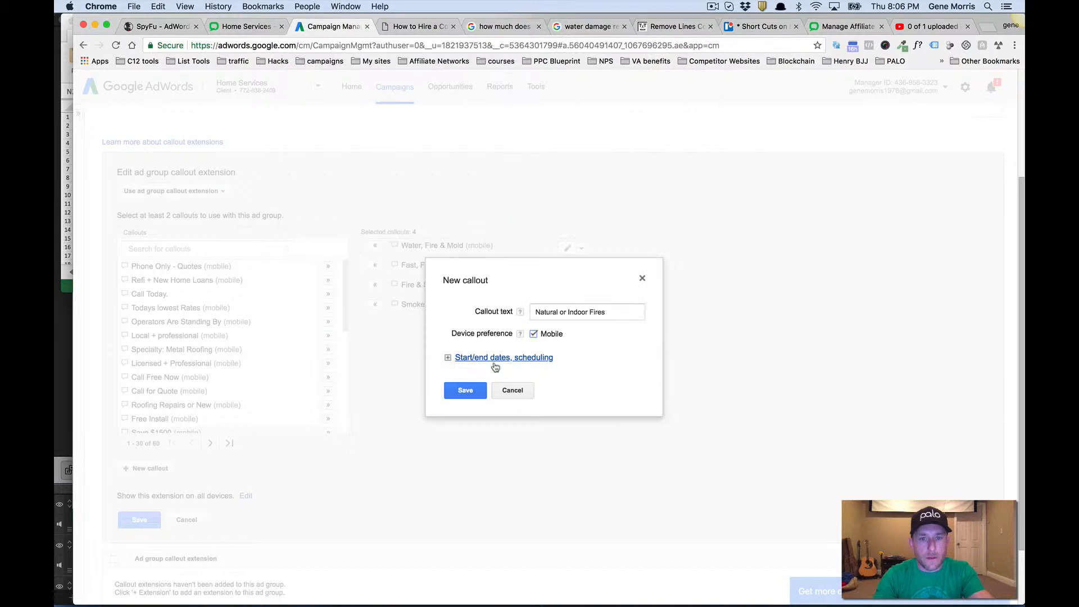
{"action": "left_click", "coordinate": [465, 387]}
Step: Copy "Water Damage Restoration" from the TextEdit note into a new callout, set it to prefer mobile and save it
{"action": "key", "text": "super+Tab"}
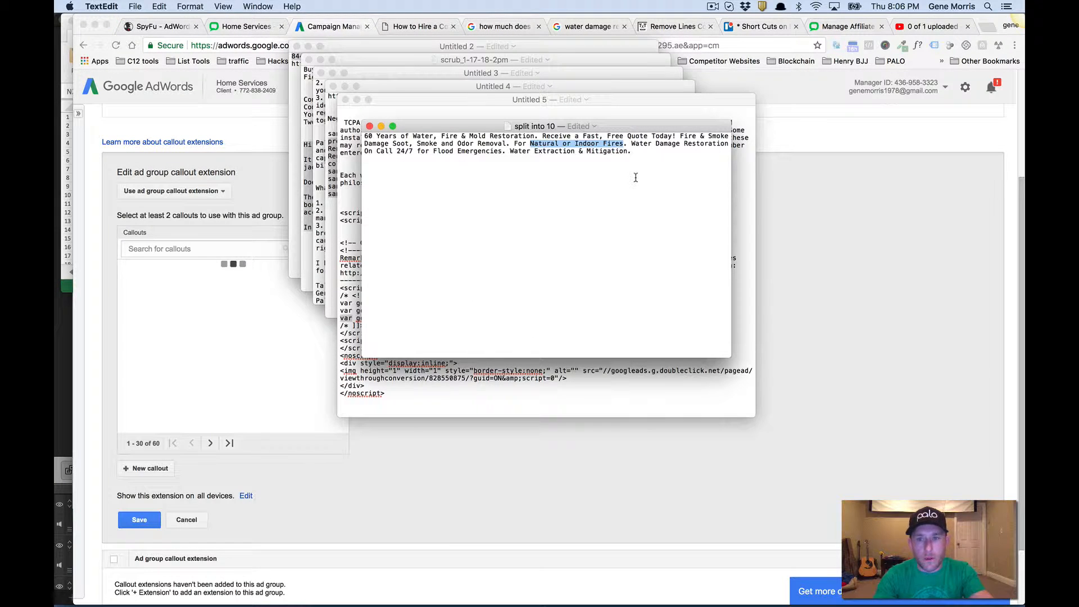
{"action": "left_click_drag", "start_coordinate": [632, 143], "coordinate": [719, 147]}
{"action": "key", "text": "super+c"}
{"action": "key", "text": "super+Tab"}
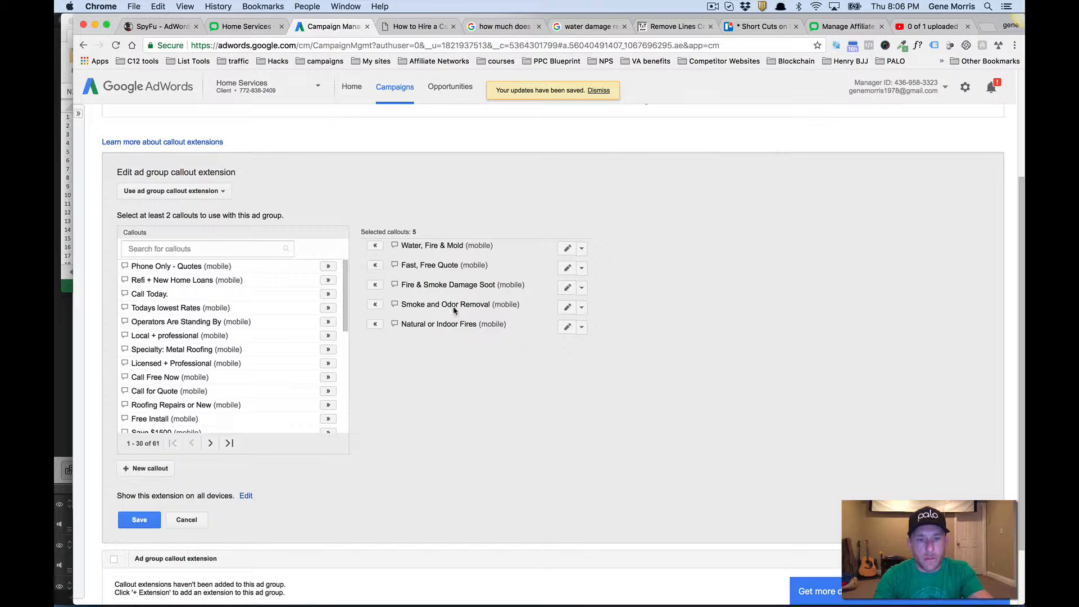
{"action": "left_click", "coordinate": [168, 475]}
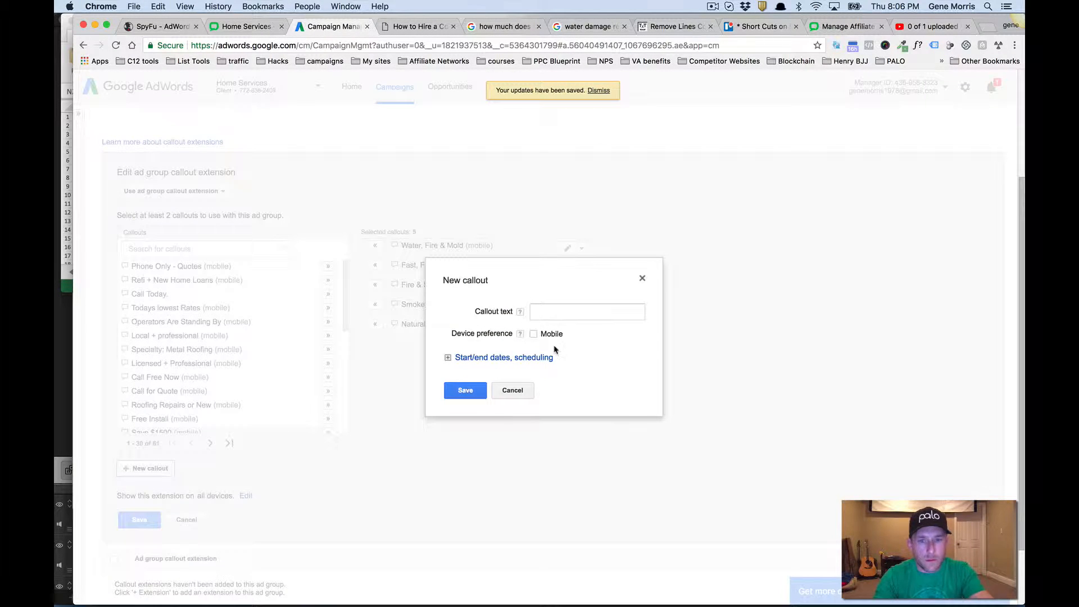
{"action": "left_click", "coordinate": [558, 311]}
{"action": "key", "text": "super+v"}
{"action": "left_click", "coordinate": [533, 335]}
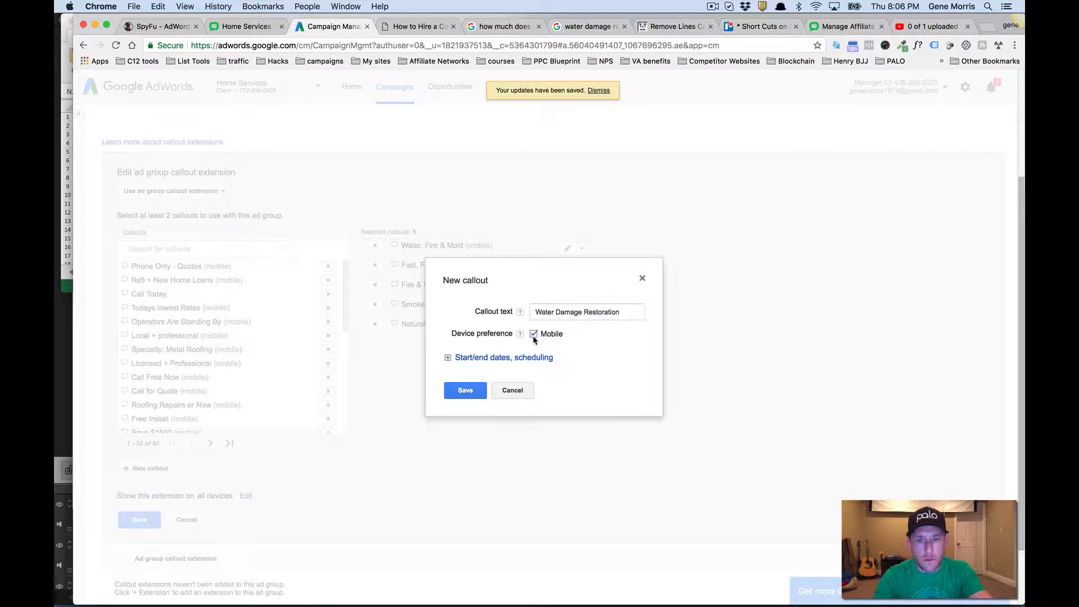
{"action": "left_click", "coordinate": [465, 389]}
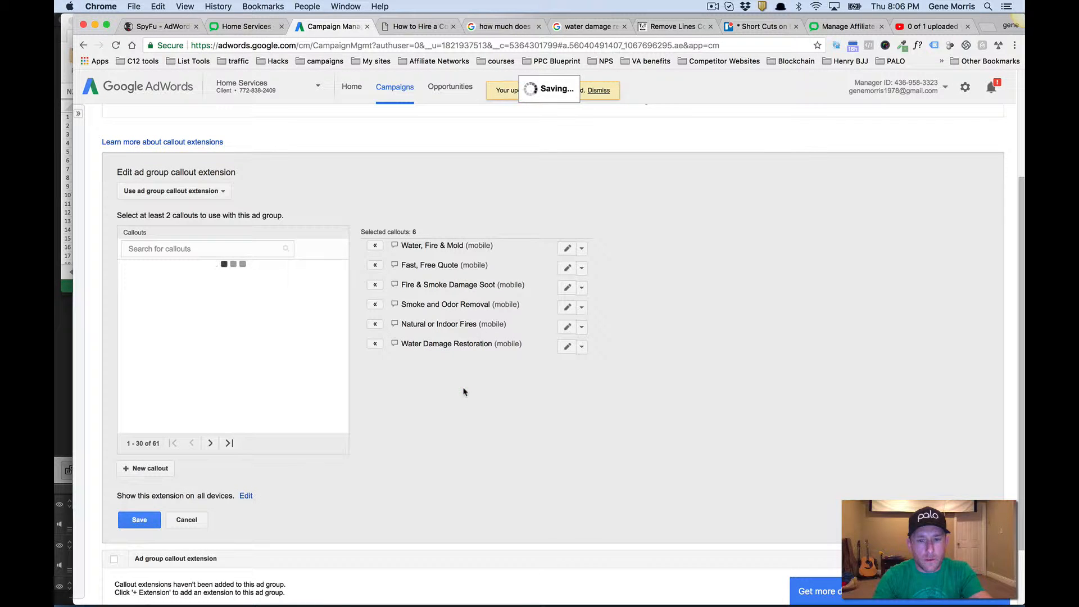
Step: Create a mobile-preferred callout reading "On Call 24/7", copied from the TextEdit note, and save it
{"action": "left_click", "coordinate": [153, 467]}
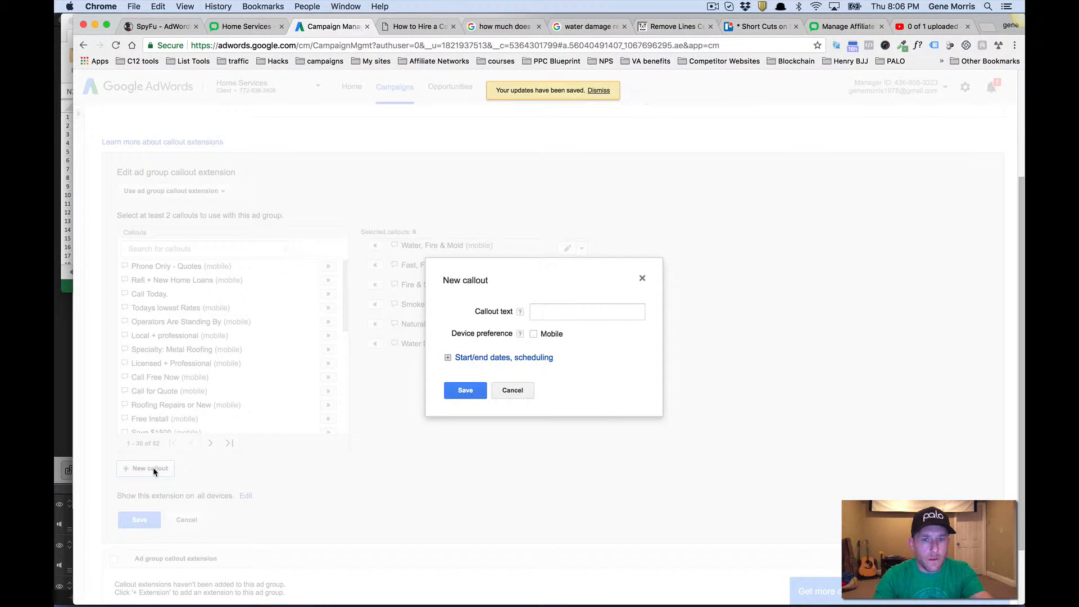
{"action": "key", "text": "super+Tab"}
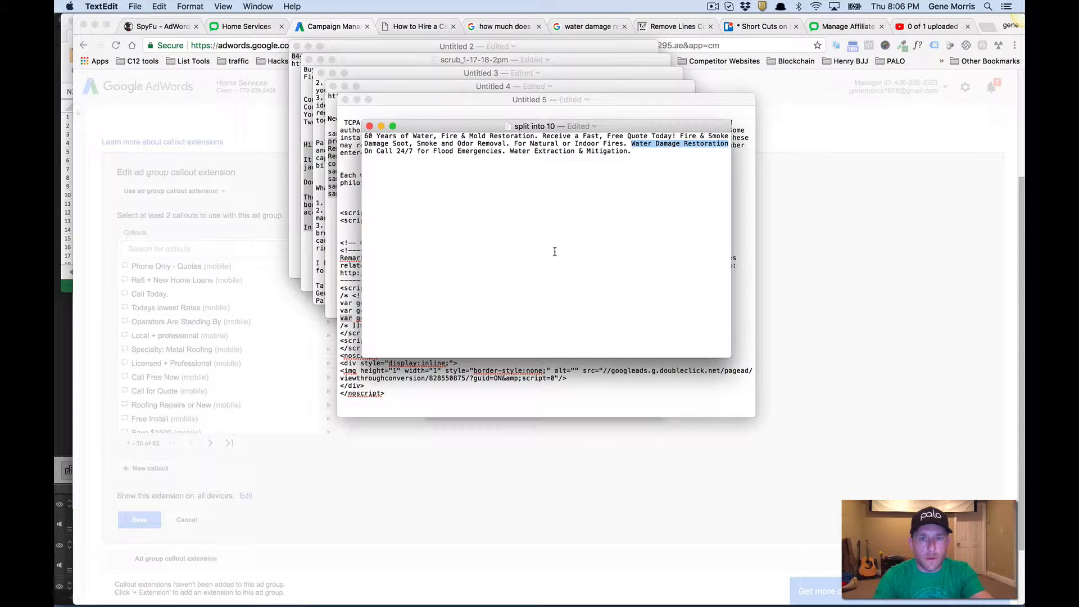
{"action": "left_click", "coordinate": [376, 153]}
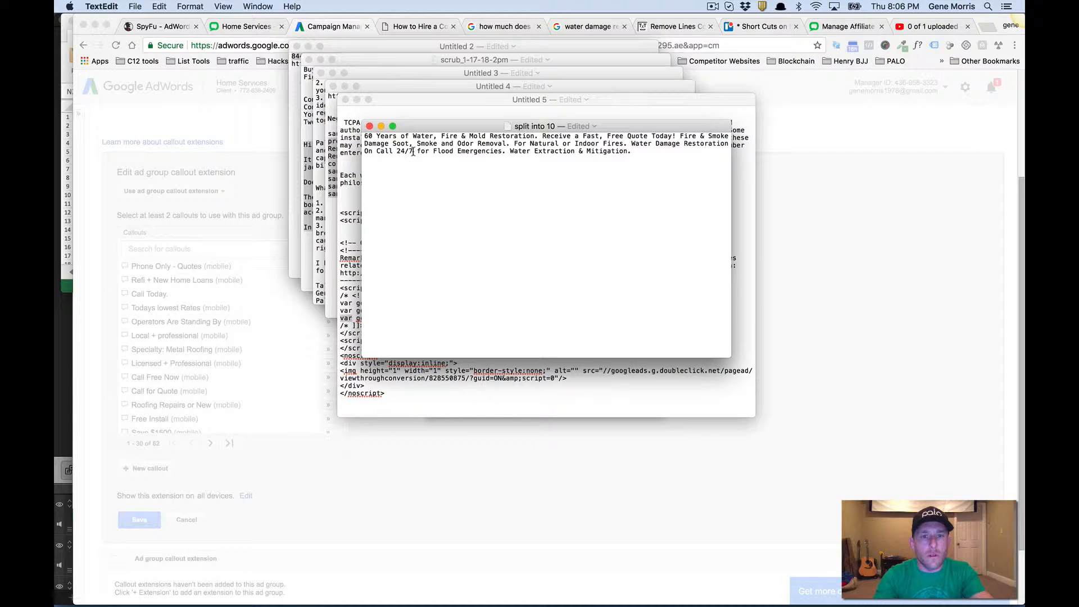
{"action": "left_click_drag", "start_coordinate": [413, 152], "coordinate": [365, 152]}
{"action": "key", "text": "super+c"}
{"action": "key", "text": "super+Tab"}
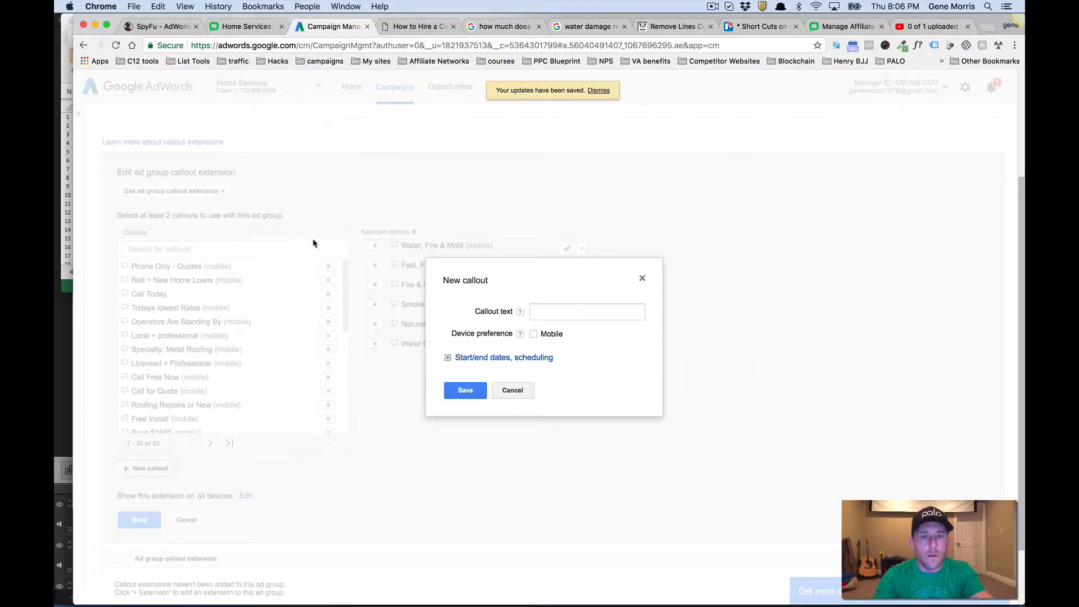
{"action": "left_click", "coordinate": [525, 312]}
{"action": "key", "text": "super+v"}
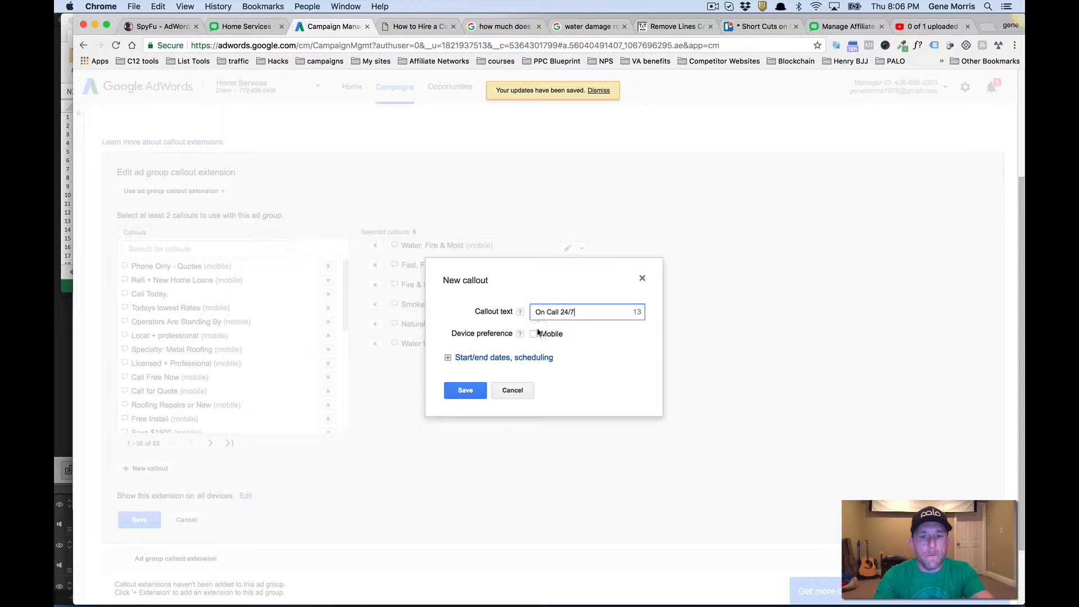
{"action": "left_click", "coordinate": [534, 334]}
{"action": "left_click", "coordinate": [465, 390]}
Step: Copy "Flood Emergencies" from the TextEdit note into a new callout, set it to prefer mobile and save it
{"action": "key", "text": "super+Tab"}
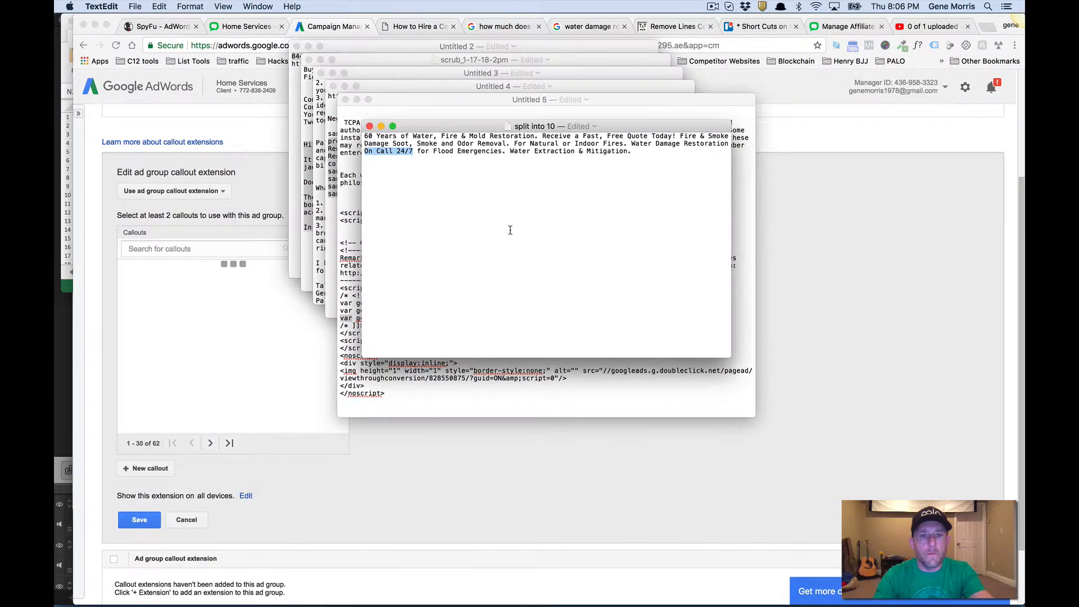
{"action": "left_click_drag", "start_coordinate": [502, 152], "coordinate": [434, 151]}
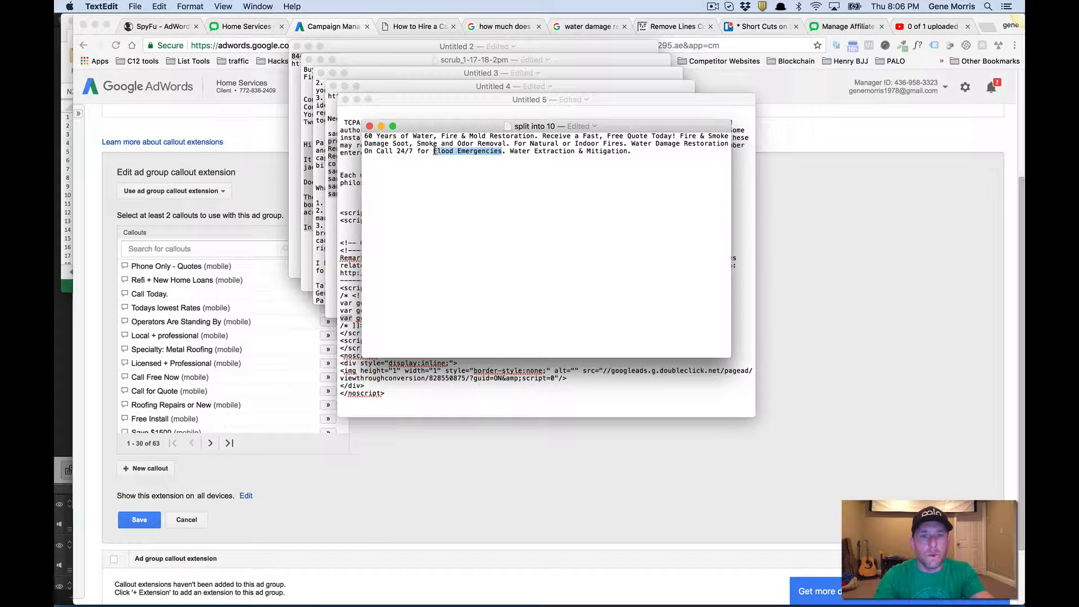
{"action": "key", "text": "super+c"}
{"action": "key", "text": "super+Tab"}
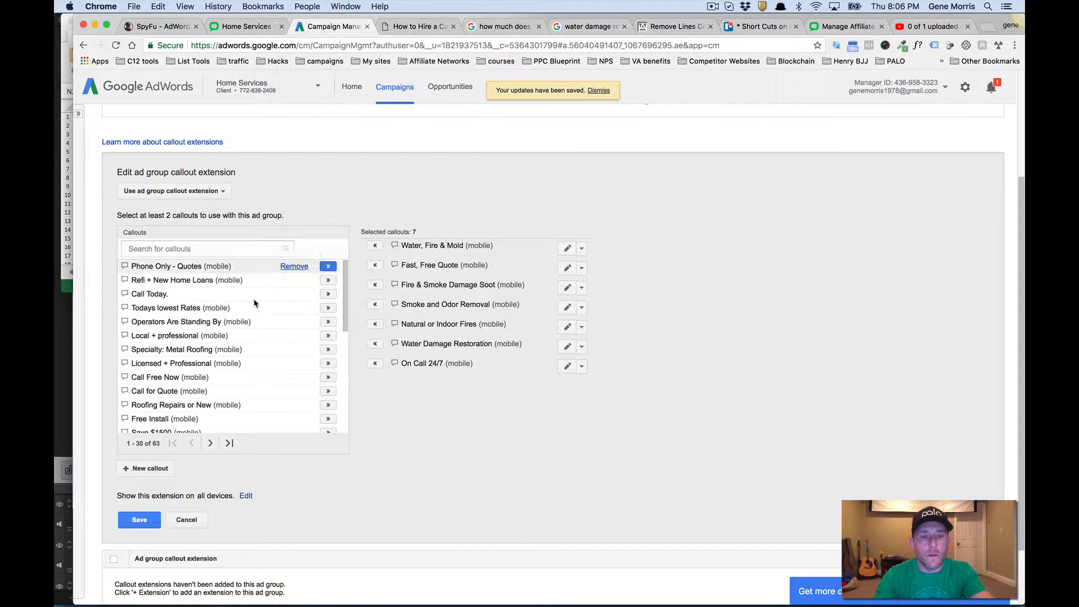
{"action": "left_click", "coordinate": [146, 468]}
{"action": "left_click", "coordinate": [542, 314]}
{"action": "key", "text": "super+v"}
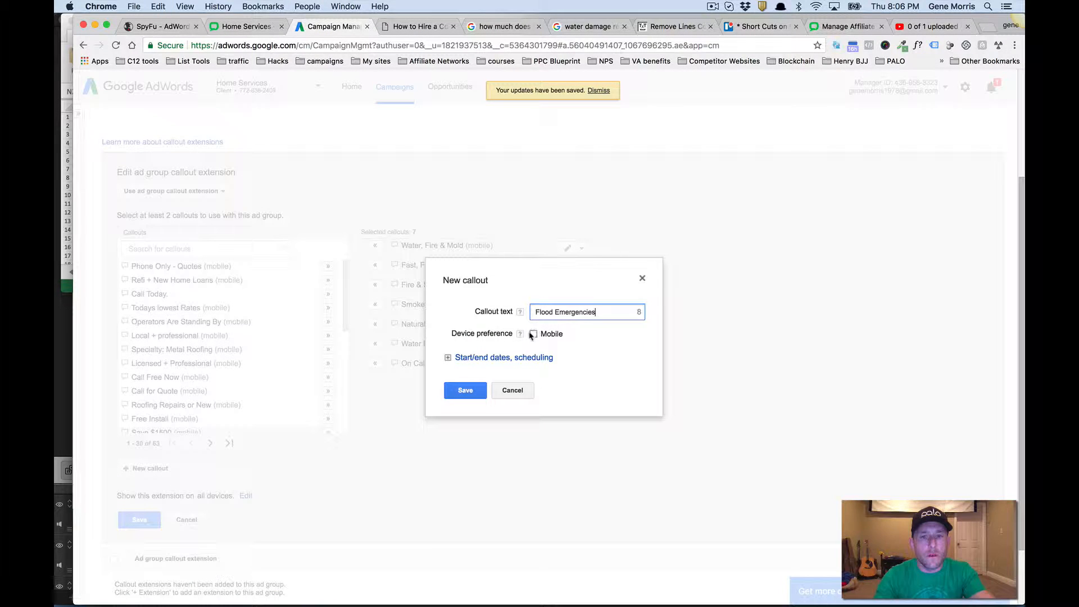
{"action": "left_click", "coordinate": [533, 334]}
{"action": "left_click", "coordinate": [465, 390]}
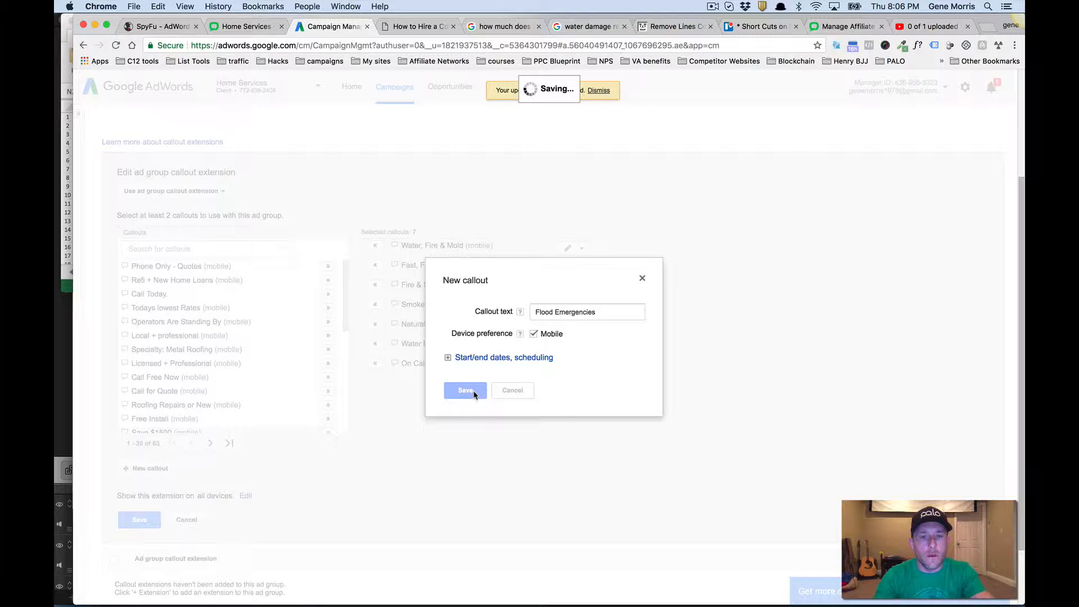
Step: Copy "Water Extraction" from the TextEdit note into a new callout, set it to prefer mobile and save it
{"action": "key", "text": "super+Tab"}
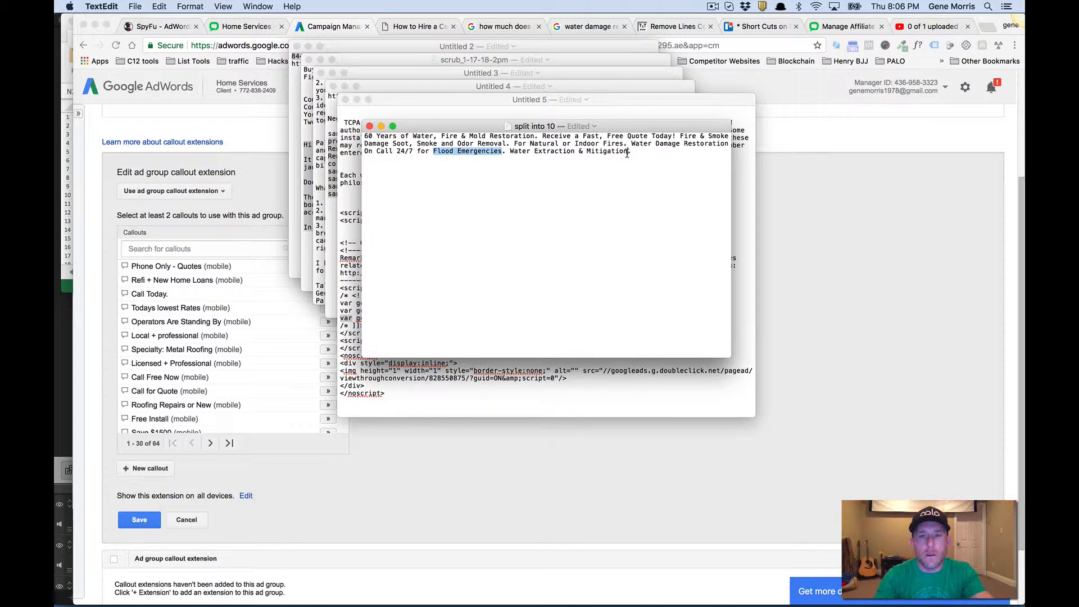
{"action": "left_click_drag", "start_coordinate": [627, 153], "coordinate": [552, 143]}
{"action": "left_click", "coordinate": [561, 157]}
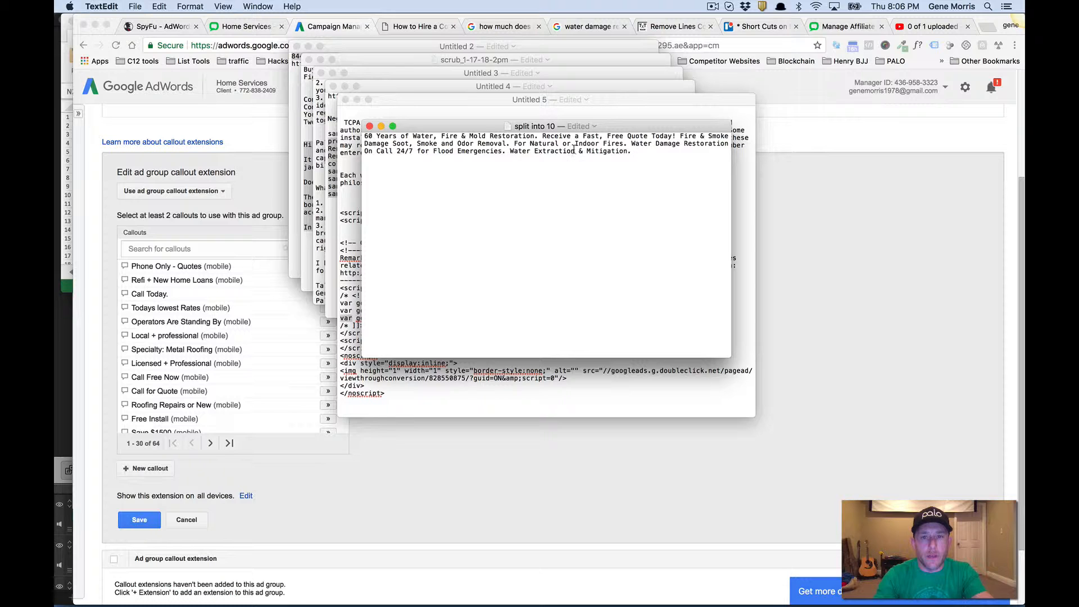
{"action": "left_click_drag", "start_coordinate": [573, 149], "coordinate": [520, 148]}
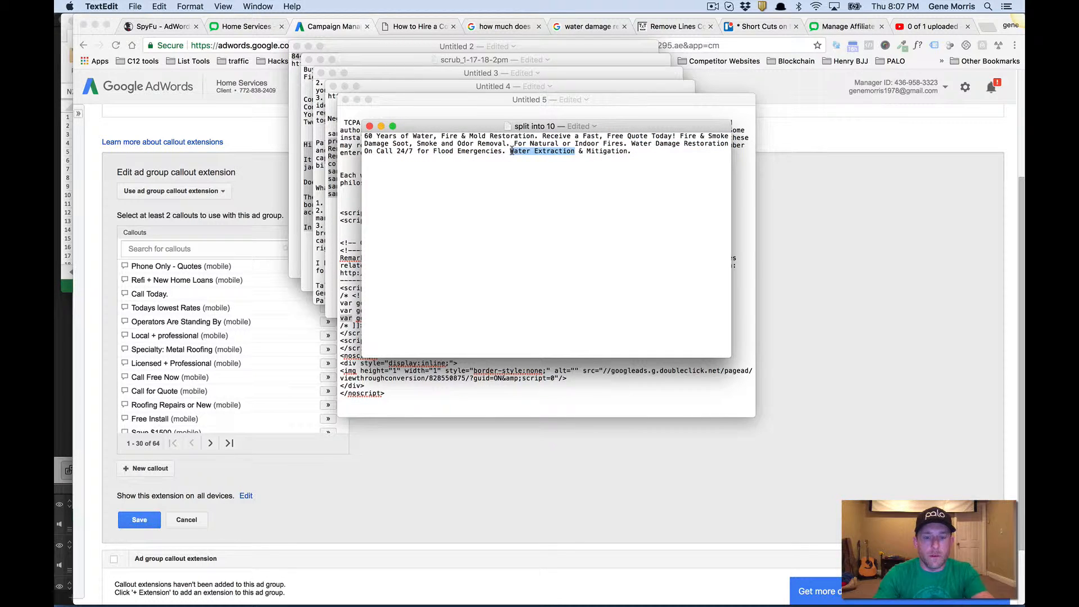
{"action": "key", "text": "super+Tab"}
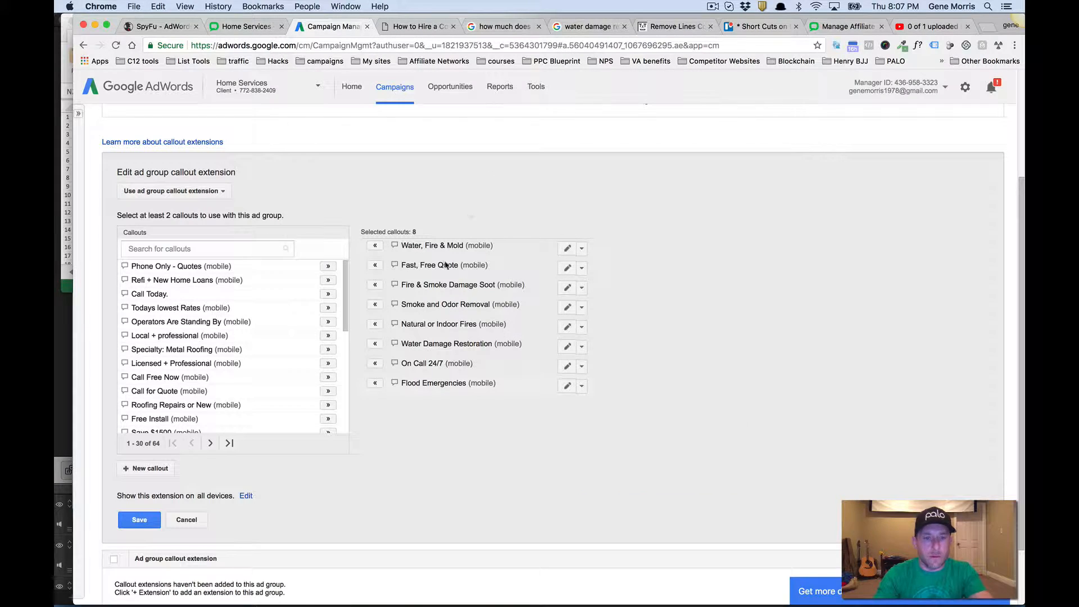
{"action": "left_click", "coordinate": [163, 467]}
{"action": "left_click", "coordinate": [537, 318]}
{"action": "key", "text": "super+v"}
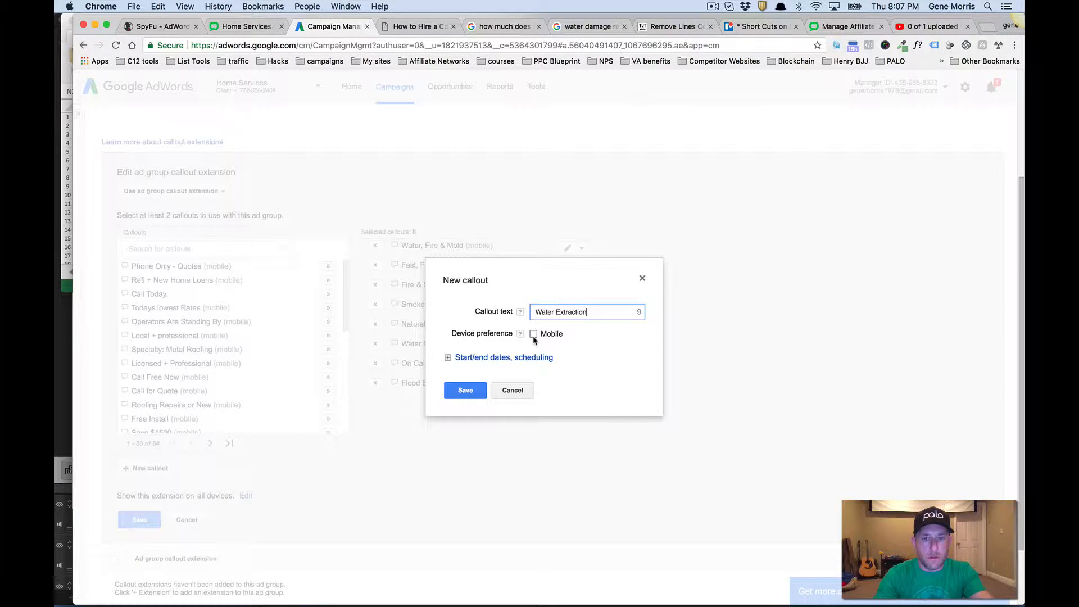
{"action": "left_click", "coordinate": [533, 334]}
{"action": "left_click", "coordinate": [480, 388]}
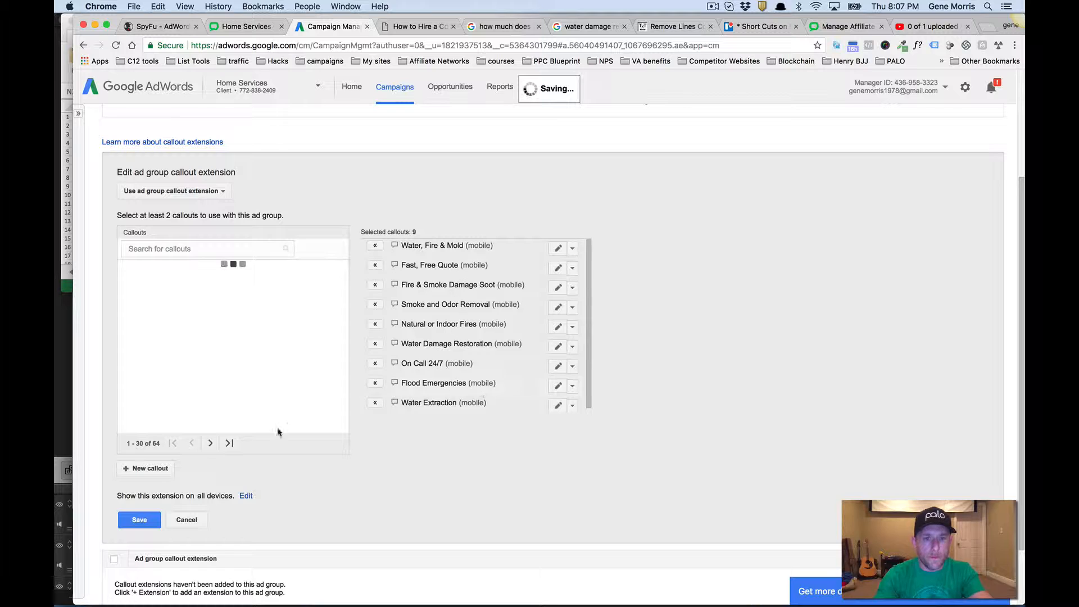
Step: Create a mobile-preferred callout reading "Water Mitigation", taking "Mitigation" from the TextEdit note, and save the ad group callout extension
{"action": "left_click", "coordinate": [153, 469]}
{"action": "key", "text": "super+Tab"}
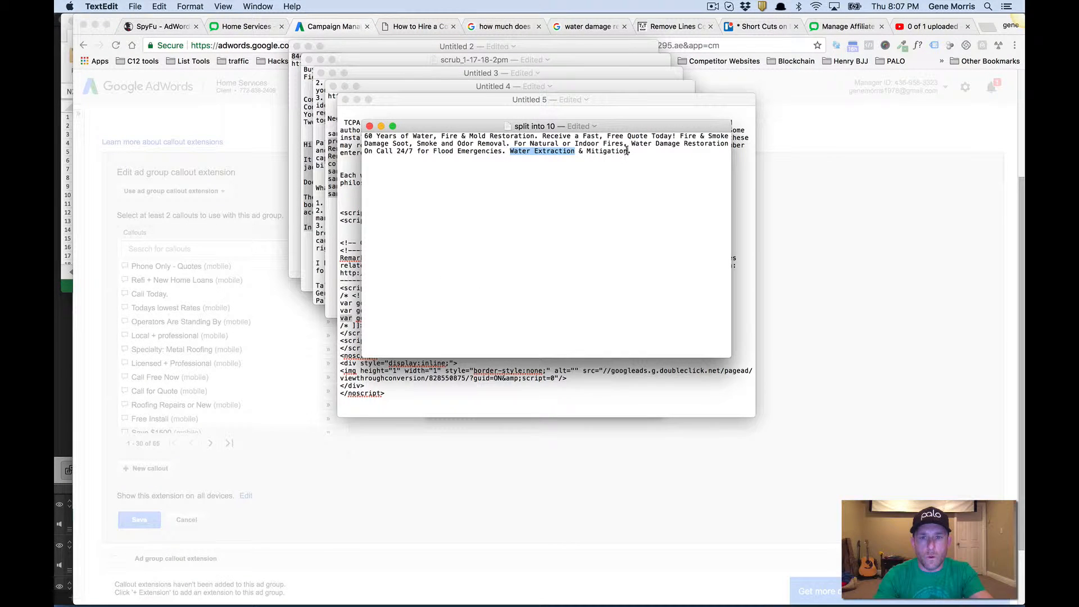
{"action": "left_click_drag", "start_coordinate": [628, 152], "coordinate": [587, 152]}
{"action": "key", "text": "super+c"}
{"action": "key", "text": "super+Tab"}
{"action": "left_click", "coordinate": [533, 311]}
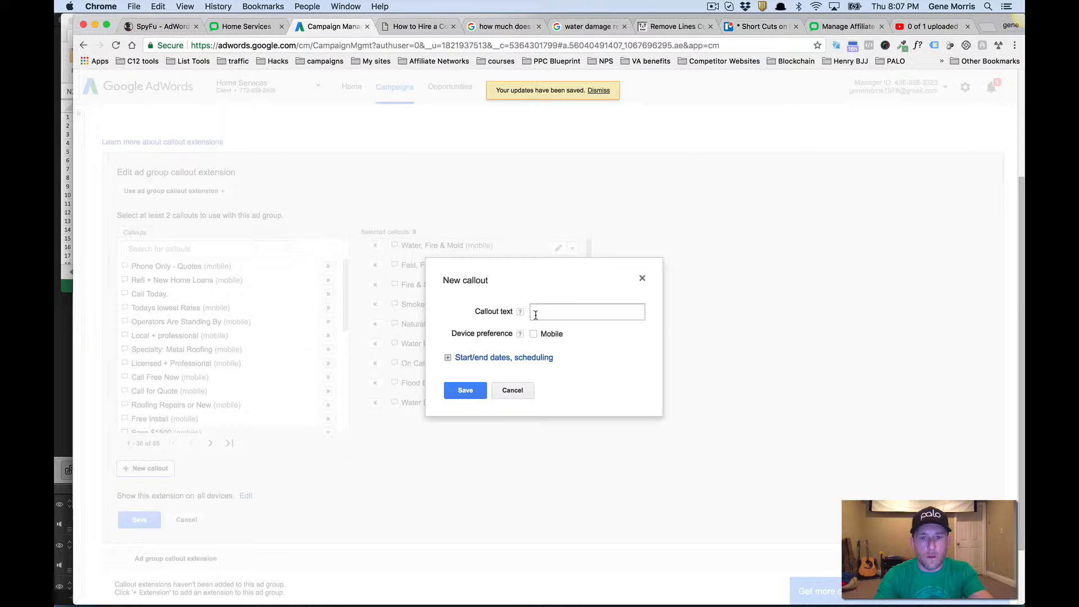
{"action": "type", "text": "Water"}
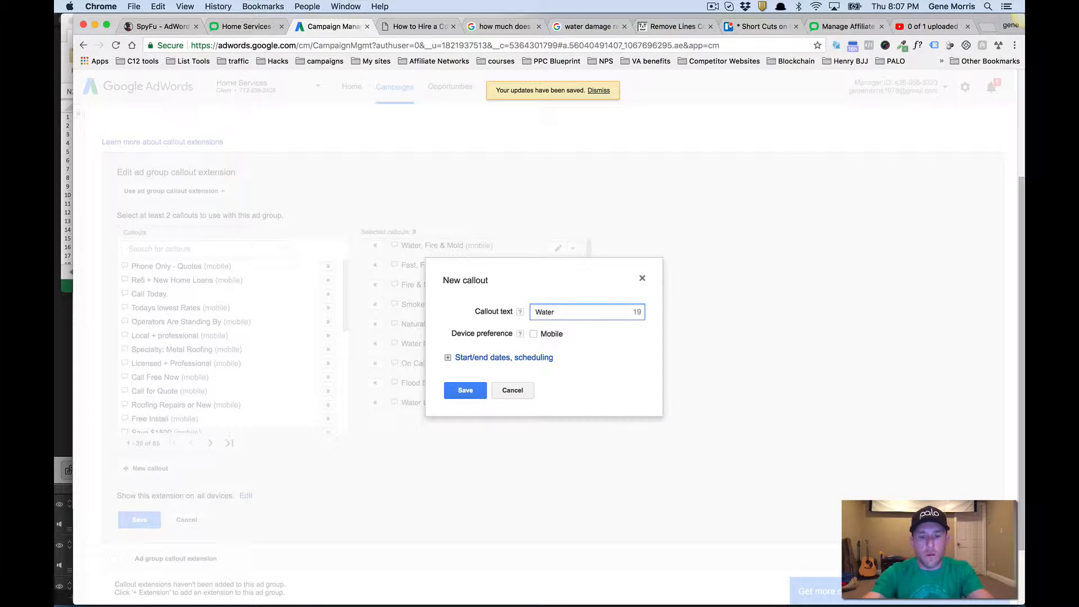
{"action": "key", "text": "super+v"}
{"action": "left_click", "coordinate": [534, 334]}
{"action": "left_click", "coordinate": [475, 393]}
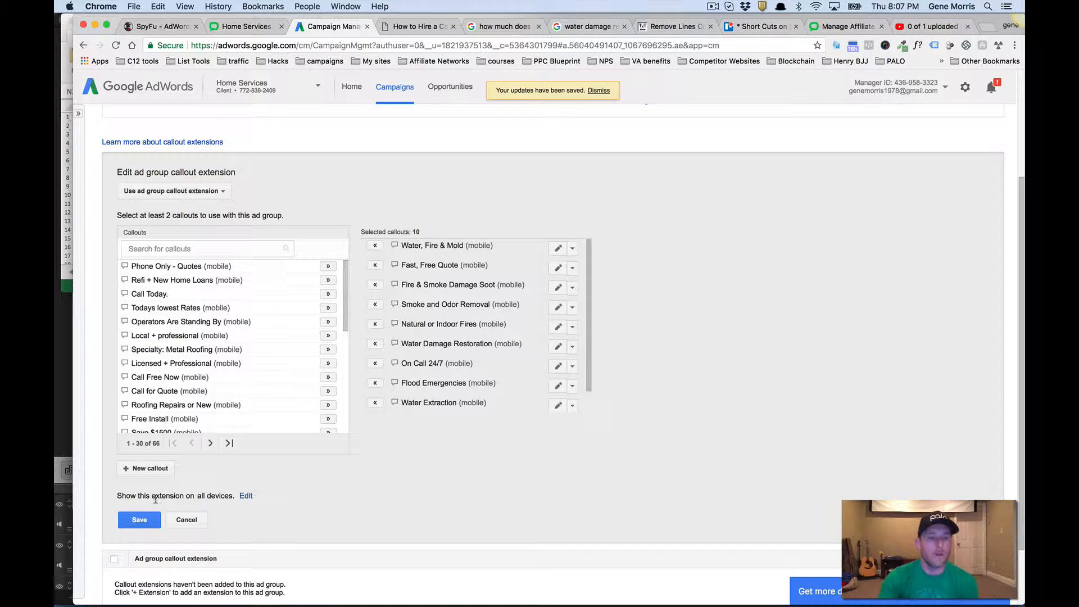
{"action": "left_click", "coordinate": [143, 520]}
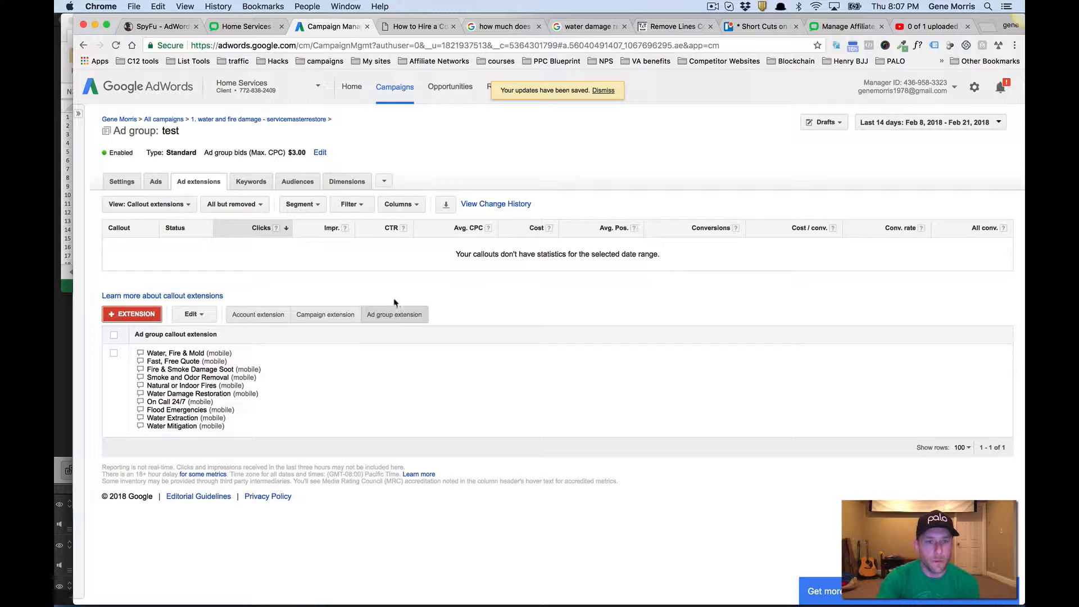
Step: Add a campaign-level callout extension with ten mobile callouts, including Water Extraction, Roof Waterproofing and On Call 24/7, and save it
{"action": "left_click", "coordinate": [326, 315]}
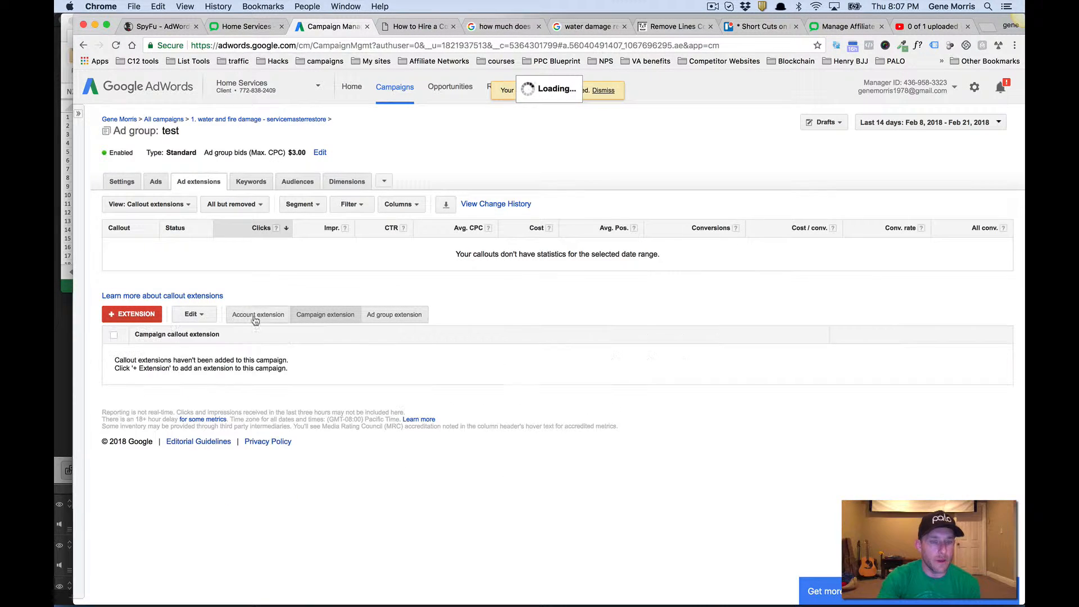
{"action": "left_click", "coordinate": [132, 314]}
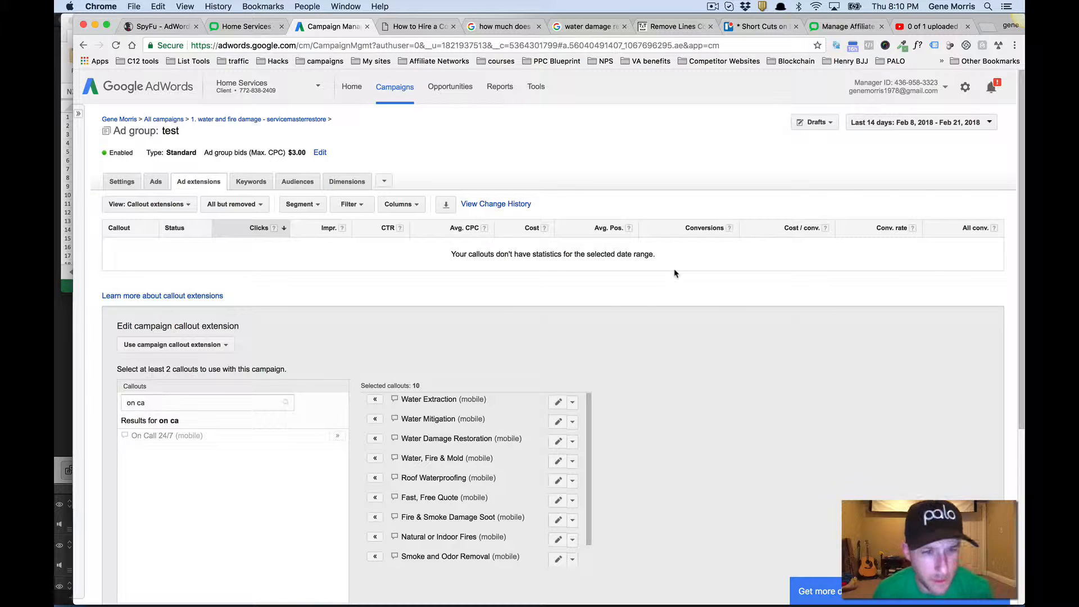
{"action": "scroll", "coordinate": [674, 273], "scroll_direction": "down", "scroll_amount": 5}
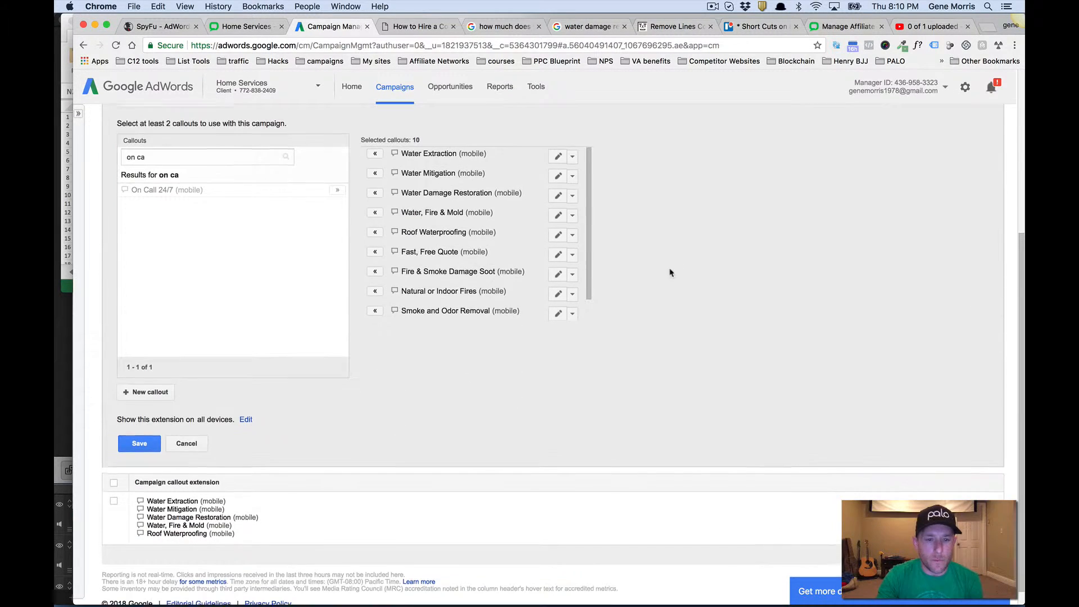
{"action": "left_click", "coordinate": [149, 442]}
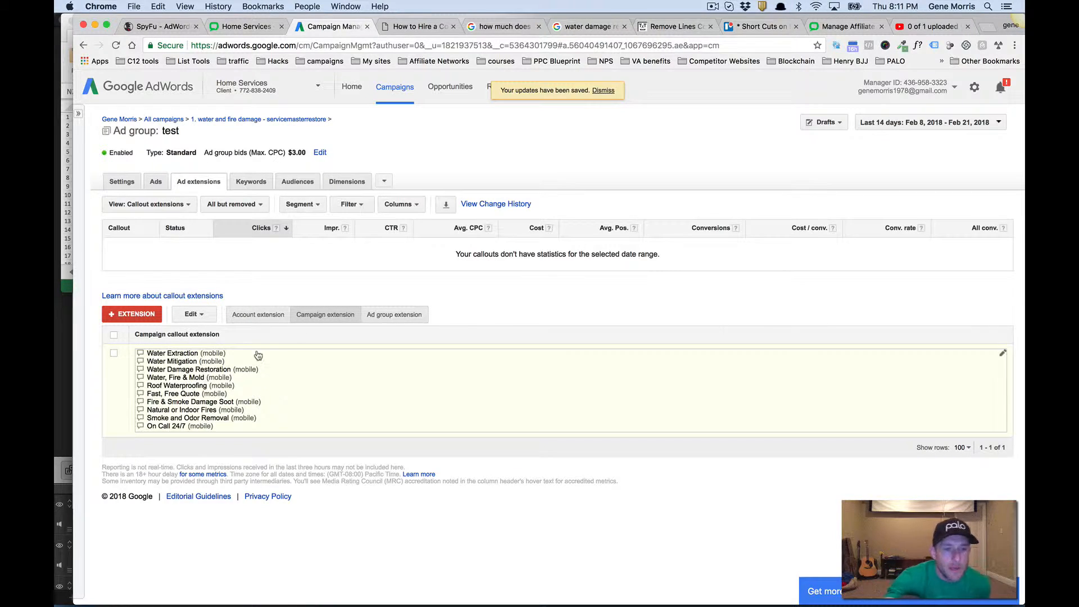
Step: Switch to the call extensions and check the one set at campaign level
{"action": "left_click", "coordinate": [178, 207]}
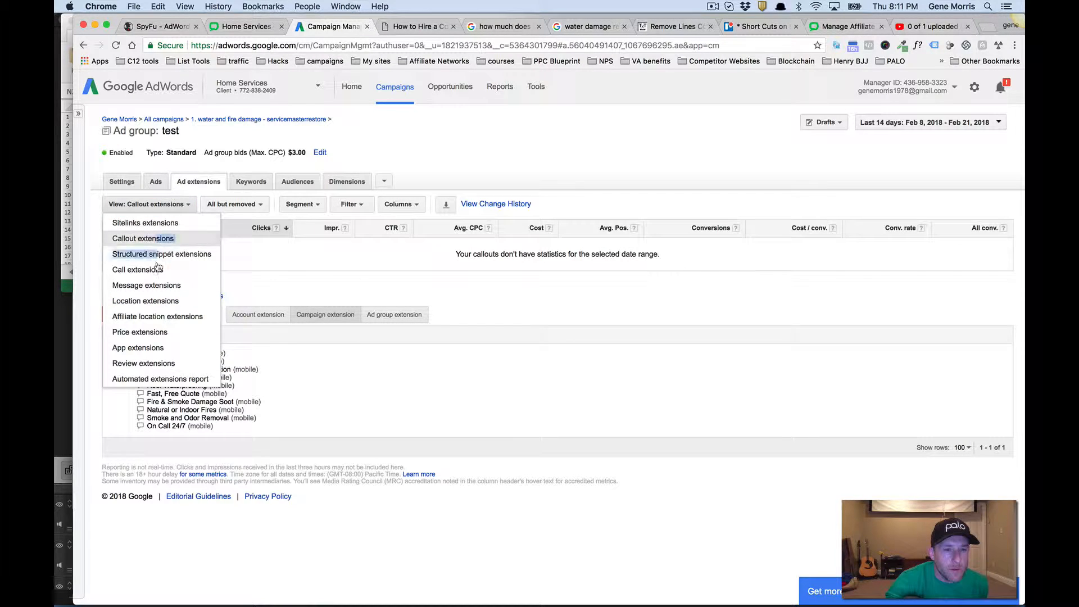
{"action": "left_click", "coordinate": [155, 270]}
{"action": "left_click", "coordinate": [323, 319]}
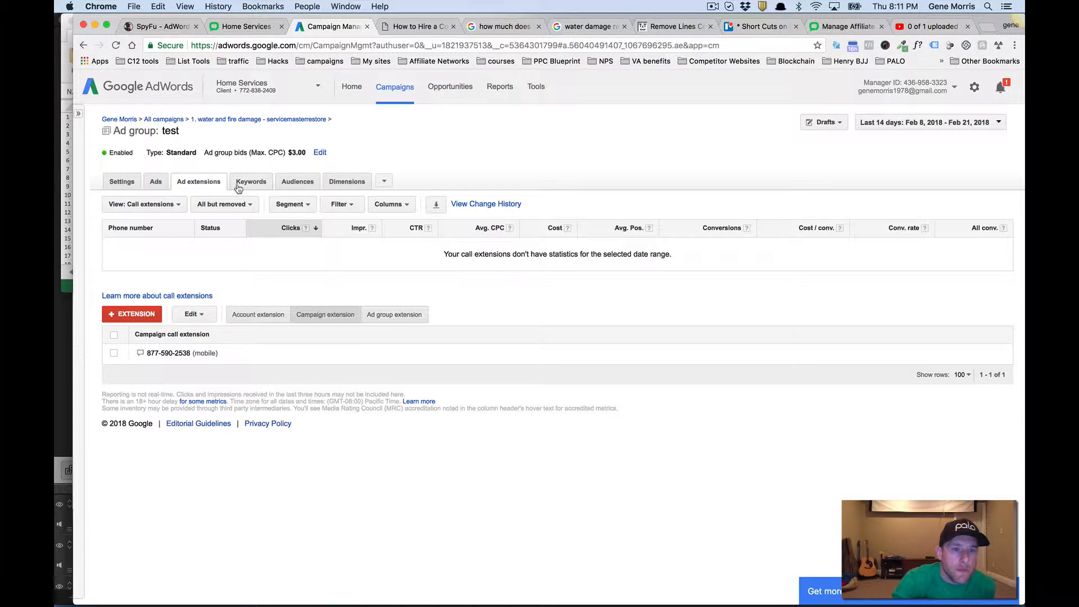
Step: Go from the ad group to the campaign's settings and review its networks, locations and device bid adjustments
{"action": "left_click", "coordinate": [125, 182]}
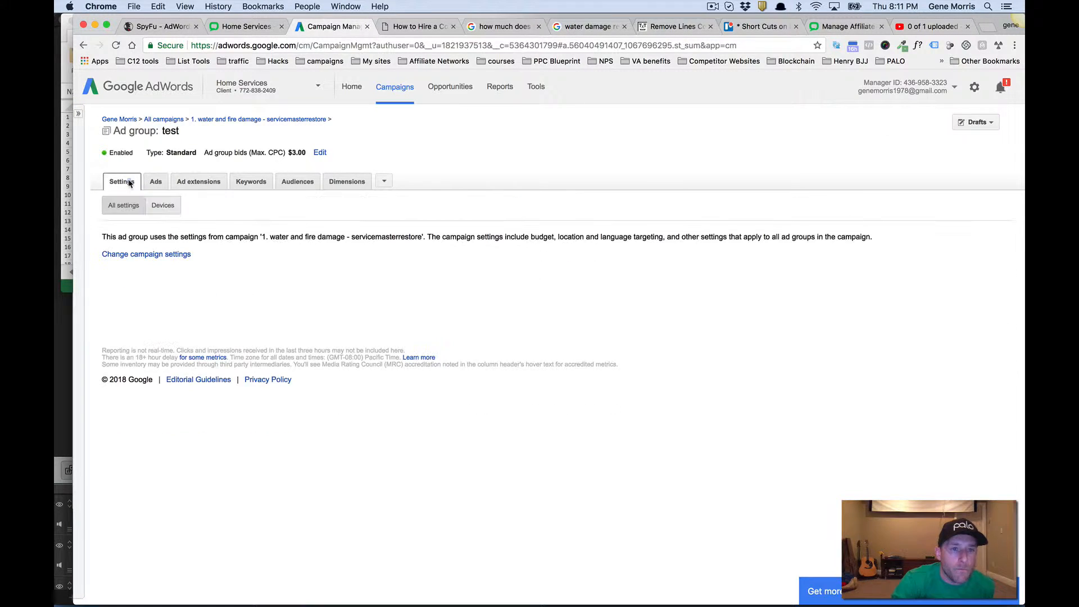
{"action": "left_click", "coordinate": [144, 254]}
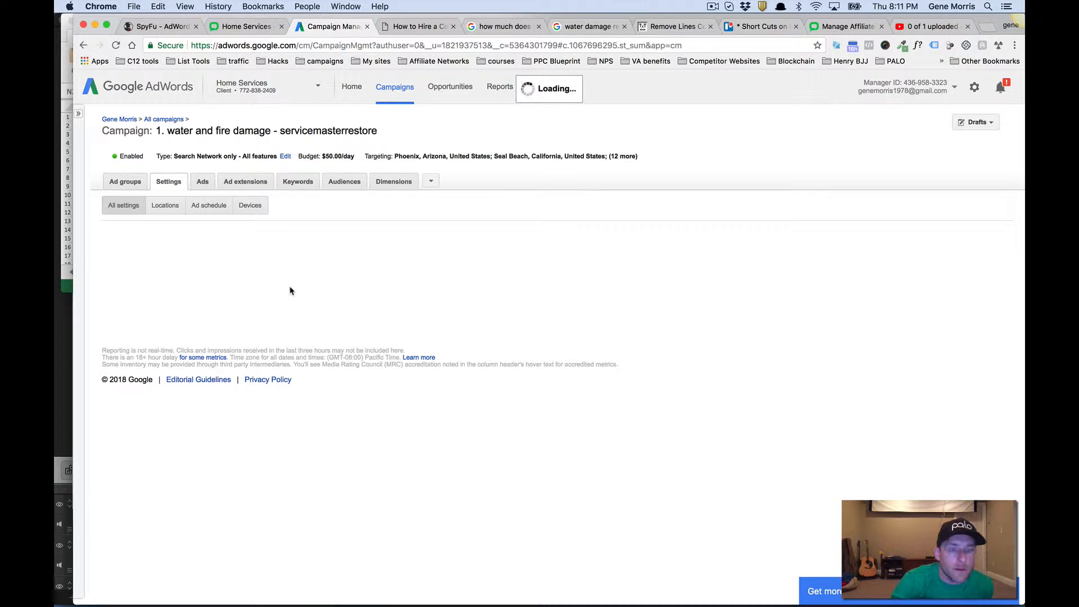
{"action": "scroll", "coordinate": [552, 204], "scroll_direction": "down", "scroll_amount": 2}
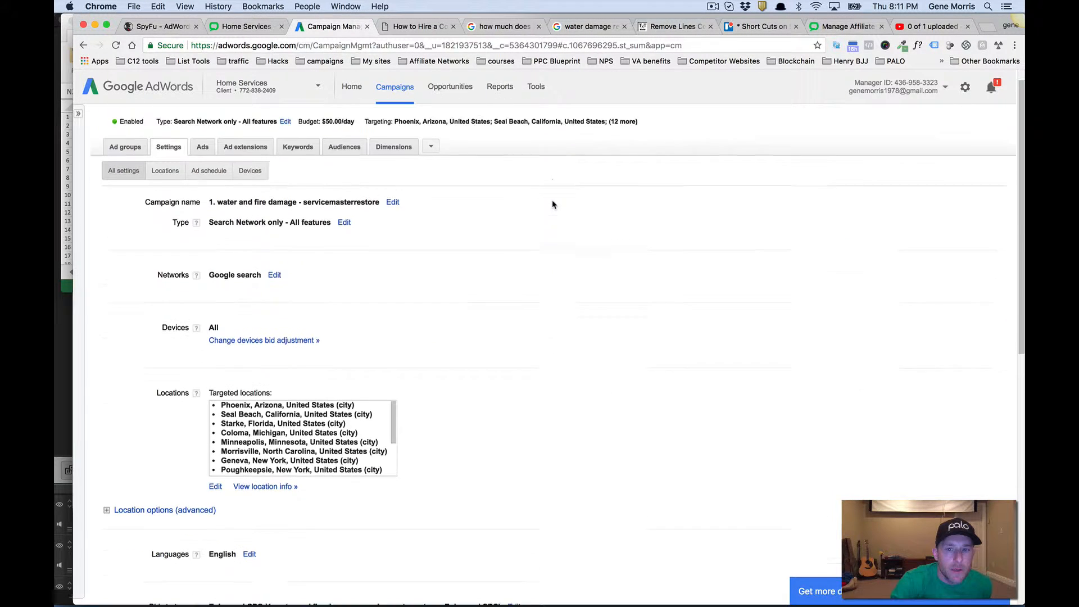
{"action": "scroll", "coordinate": [552, 204], "scroll_direction": "up", "scroll_amount": 2}
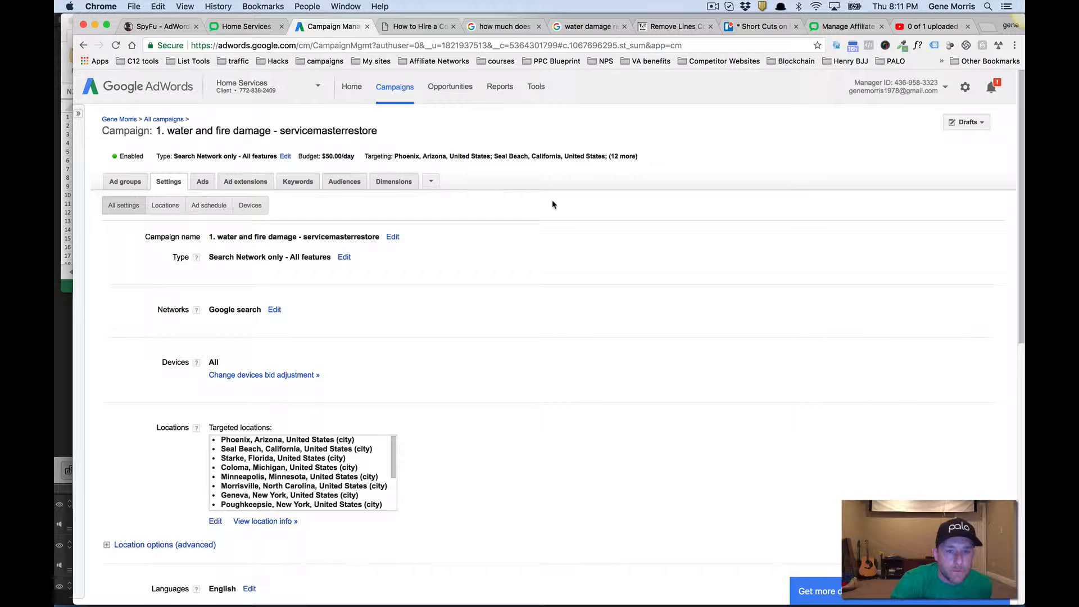
{"action": "scroll", "coordinate": [412, 333], "scroll_direction": "down", "scroll_amount": 1}
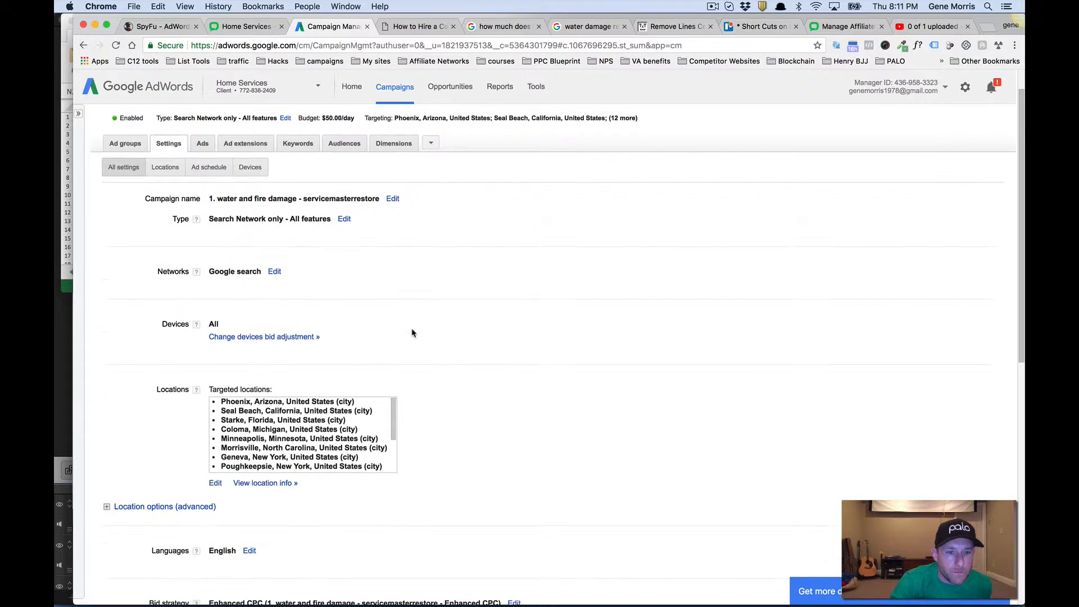
{"action": "scroll", "coordinate": [412, 333], "scroll_direction": "up", "scroll_amount": 1}
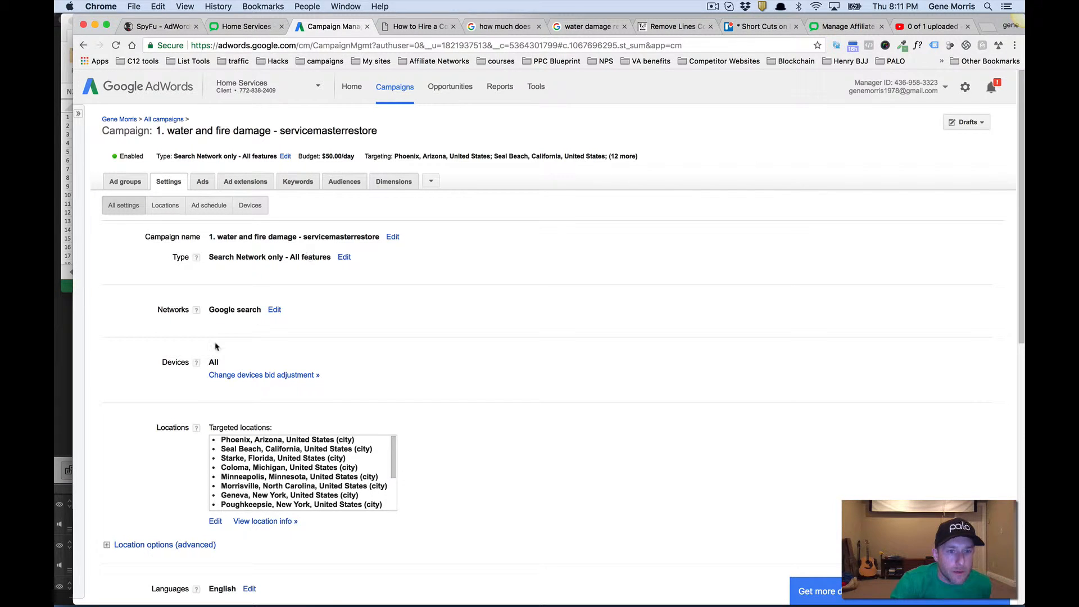
{"action": "left_click", "coordinate": [259, 374]}
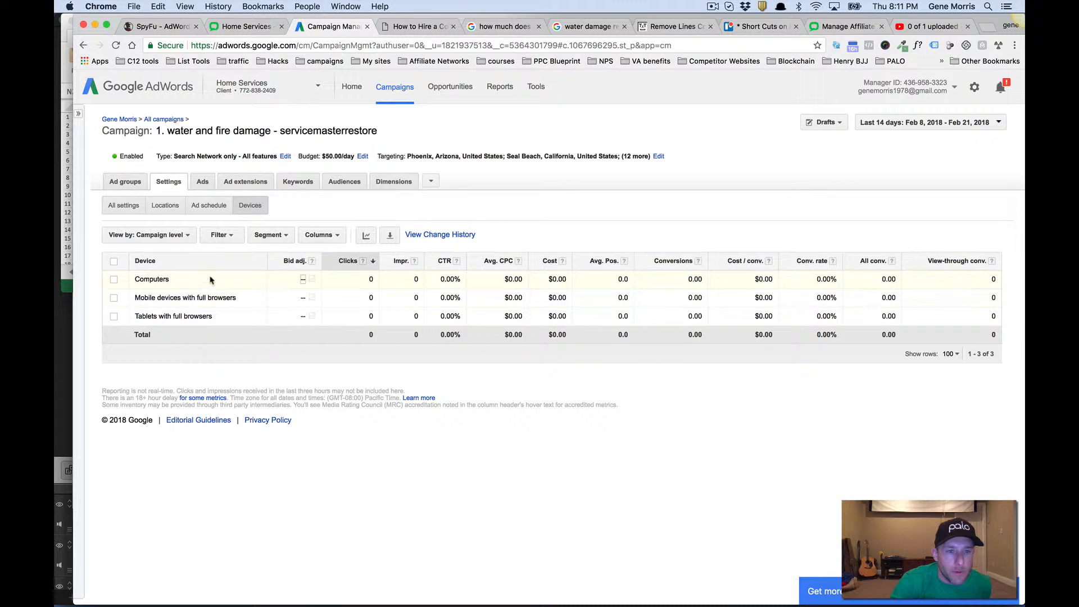
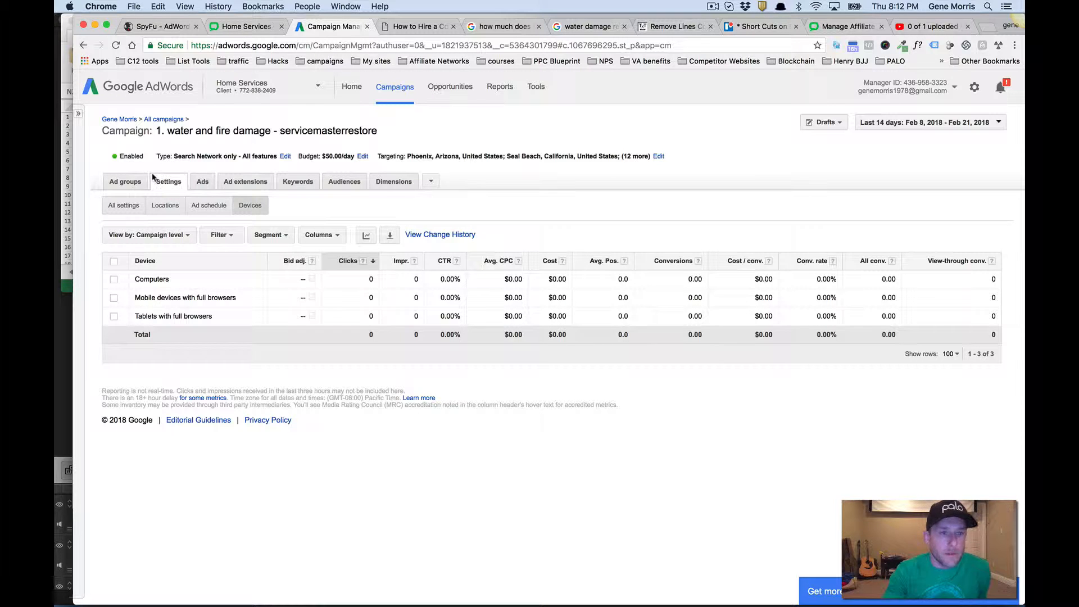
Step: Return to the "test" ad group and check its keywords and call-only ads
{"action": "left_click", "coordinate": [125, 185]}
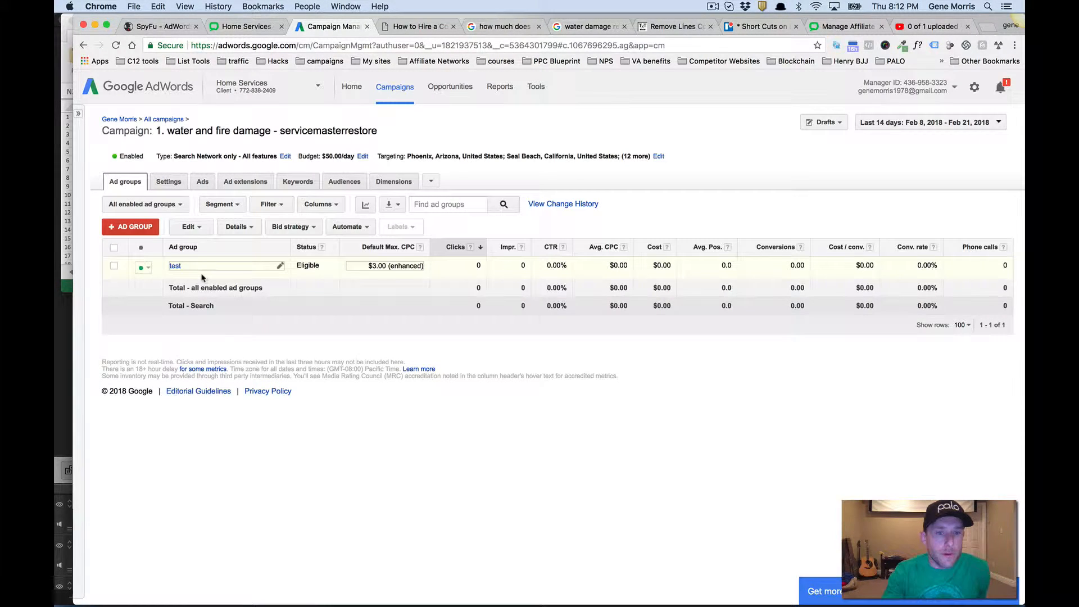
{"action": "left_click", "coordinate": [177, 267]}
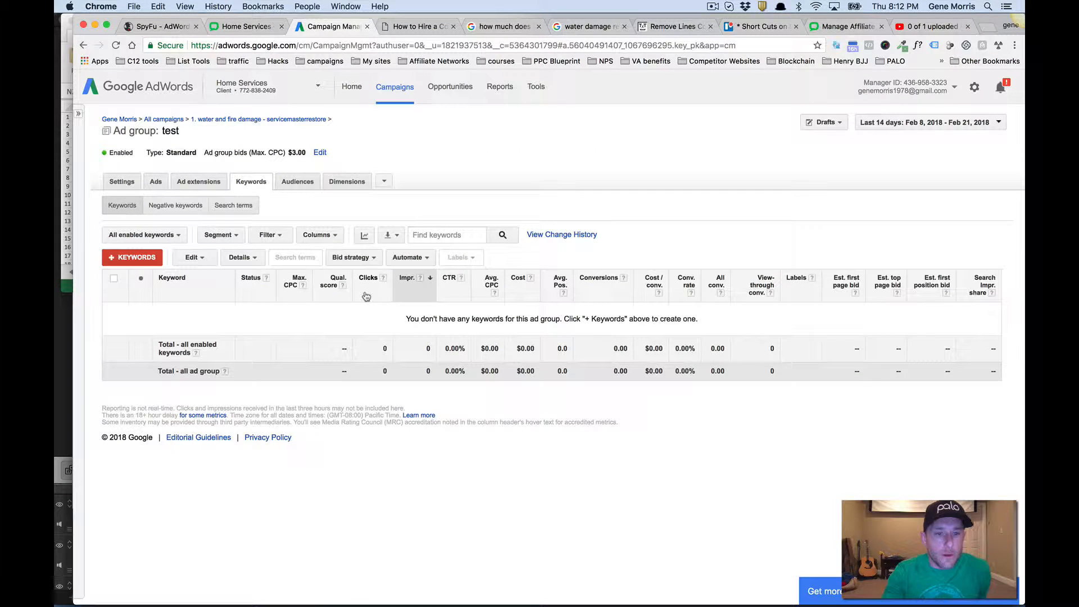
{"action": "left_click", "coordinate": [157, 182]}
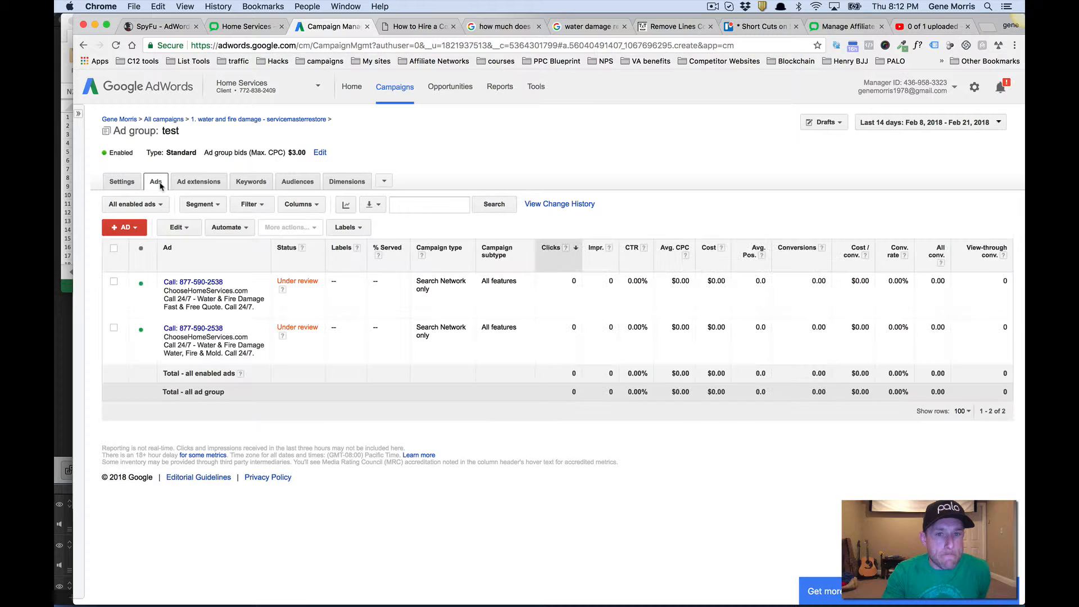
Step: Reopen the full campaign settings and review the bid strategy, daily budget, delivery method, ad schedule and ad rotation
{"action": "left_click", "coordinate": [122, 181]}
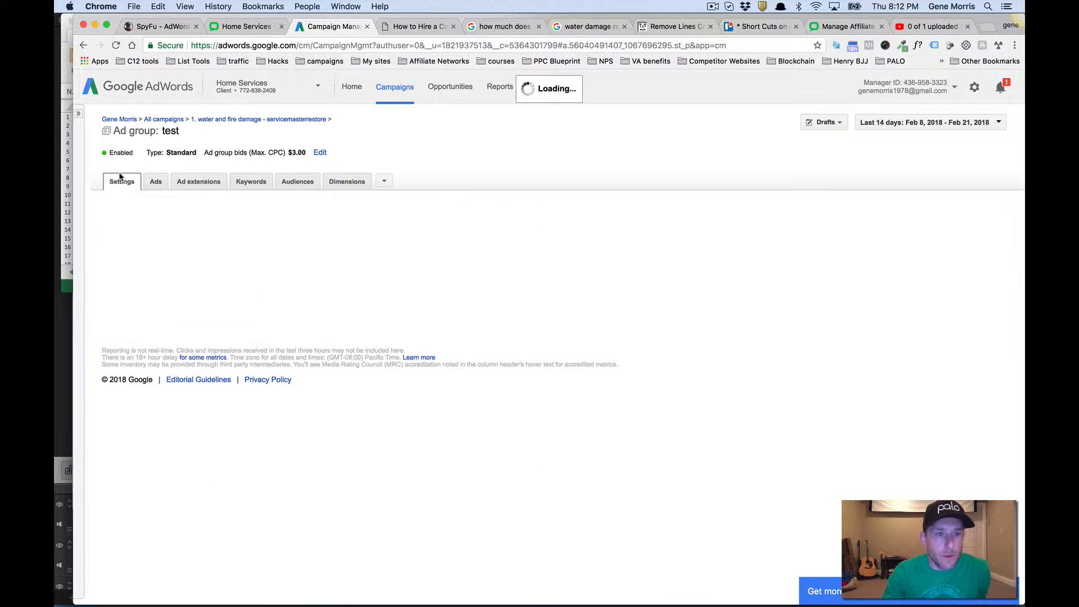
{"action": "left_click", "coordinate": [124, 205]}
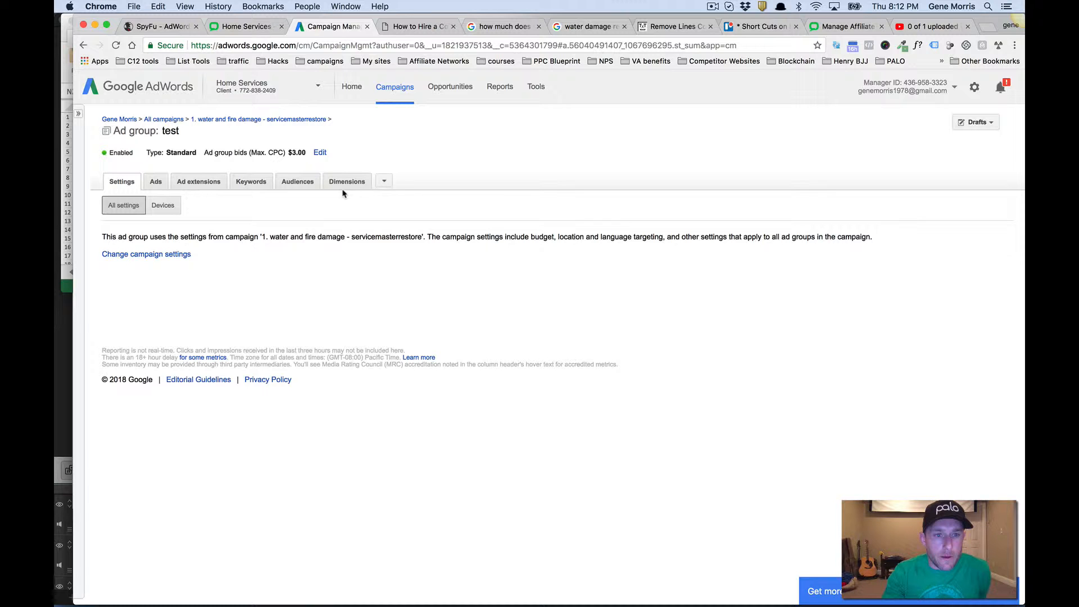
{"action": "left_click", "coordinate": [172, 255]}
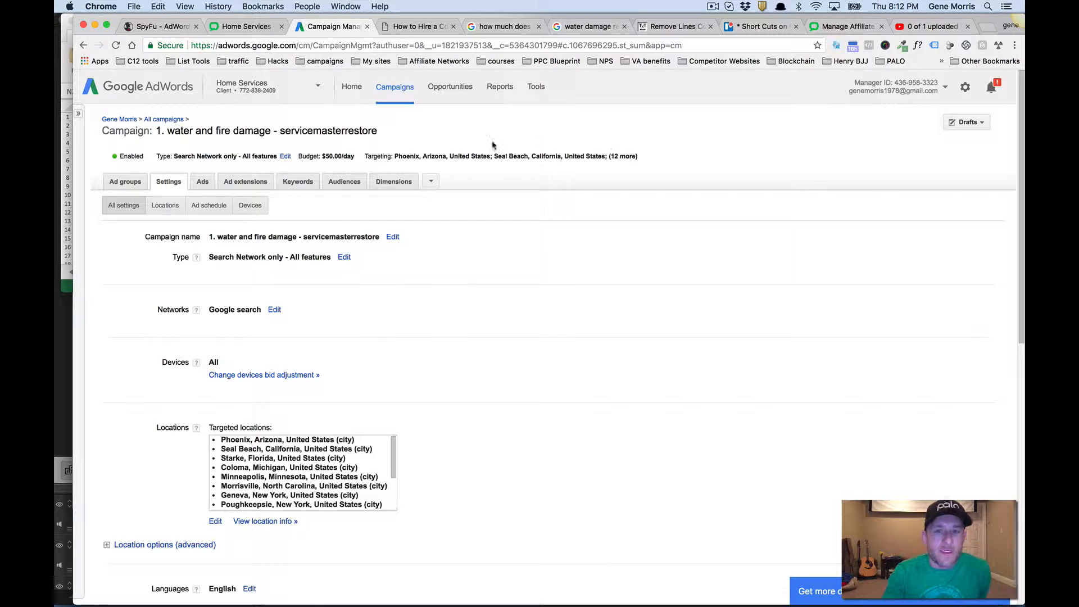
{"action": "scroll", "coordinate": [547, 234], "scroll_direction": "down", "scroll_amount": 5}
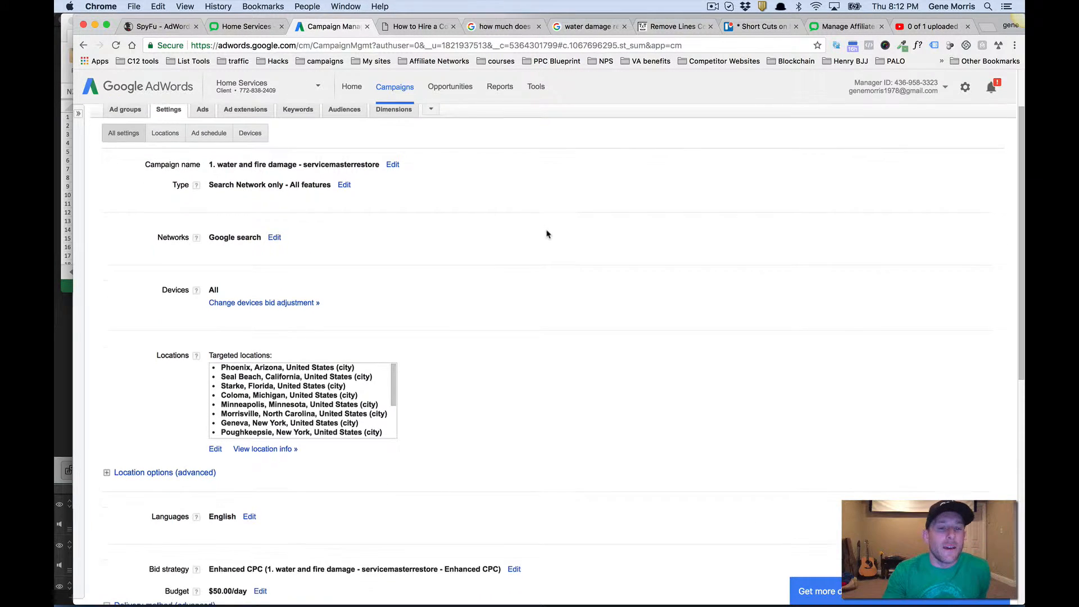
{"action": "scroll", "coordinate": [547, 234], "scroll_direction": "down", "scroll_amount": 2}
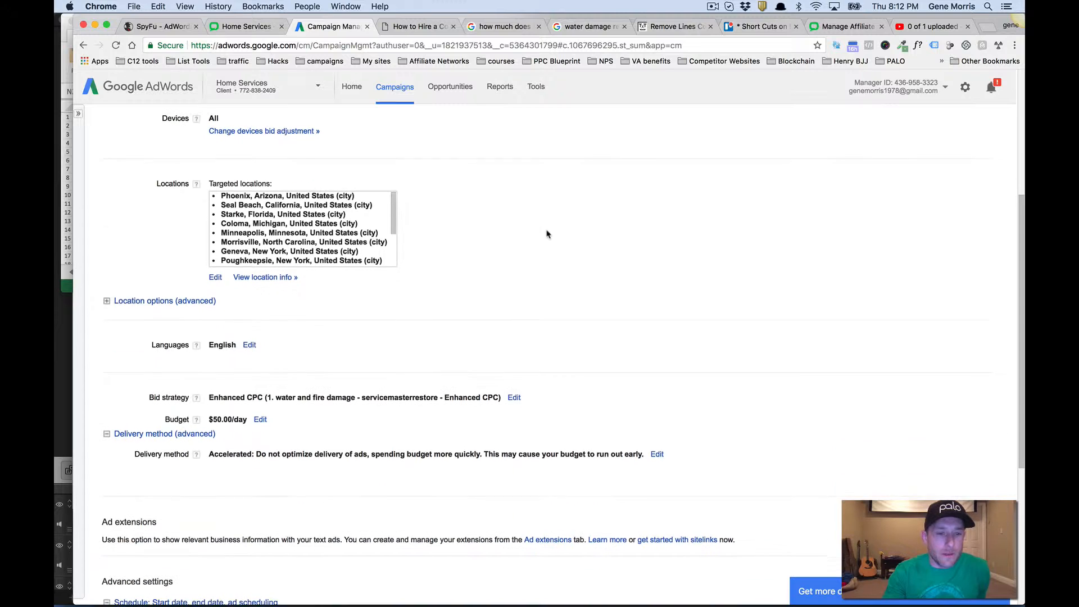
{"action": "scroll", "coordinate": [547, 233], "scroll_direction": "down", "scroll_amount": 6}
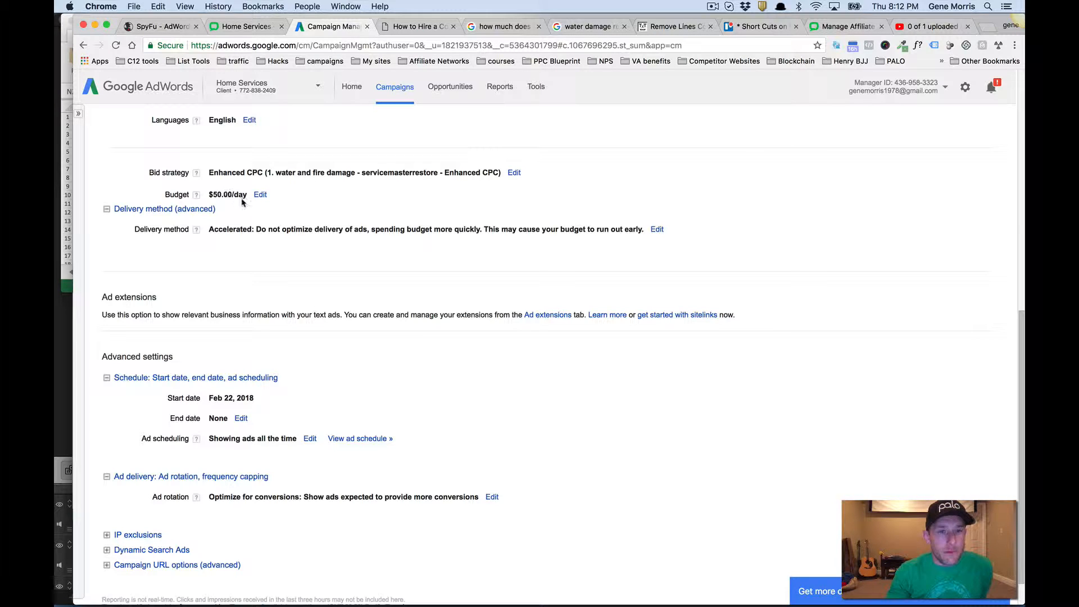
{"action": "scroll", "coordinate": [270, 194], "scroll_direction": "up", "scroll_amount": 5}
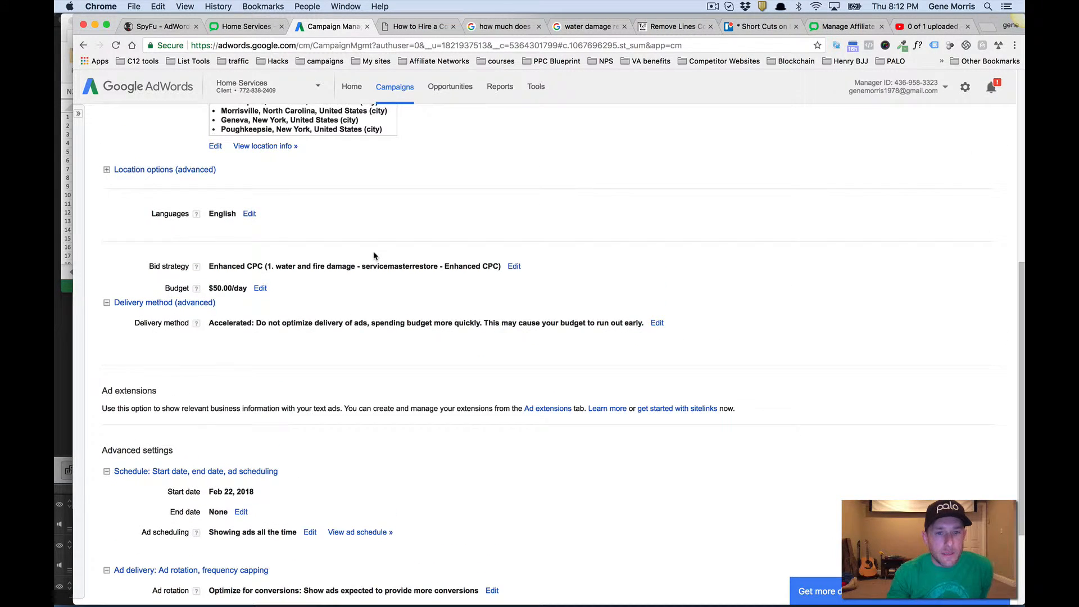
Step: Finish reviewing the campaign's advanced settings, return to the start of the settings page, and switch to Google AdWords Editor
{"action": "scroll", "coordinate": [374, 256], "scroll_direction": "down", "scroll_amount": 6}
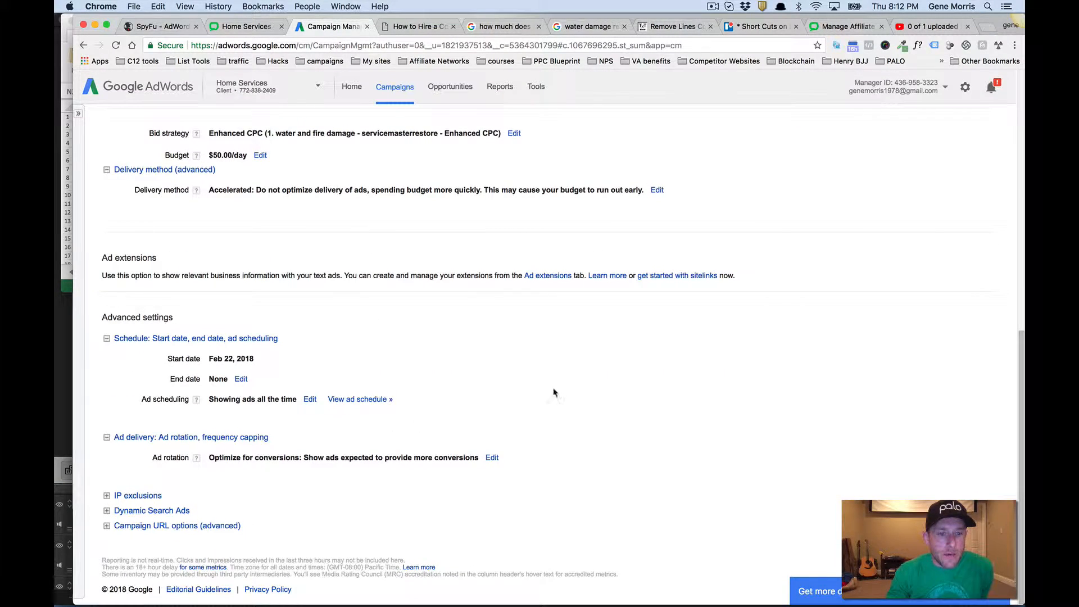
{"action": "scroll", "coordinate": [553, 392], "scroll_direction": "up", "scroll_amount": 15}
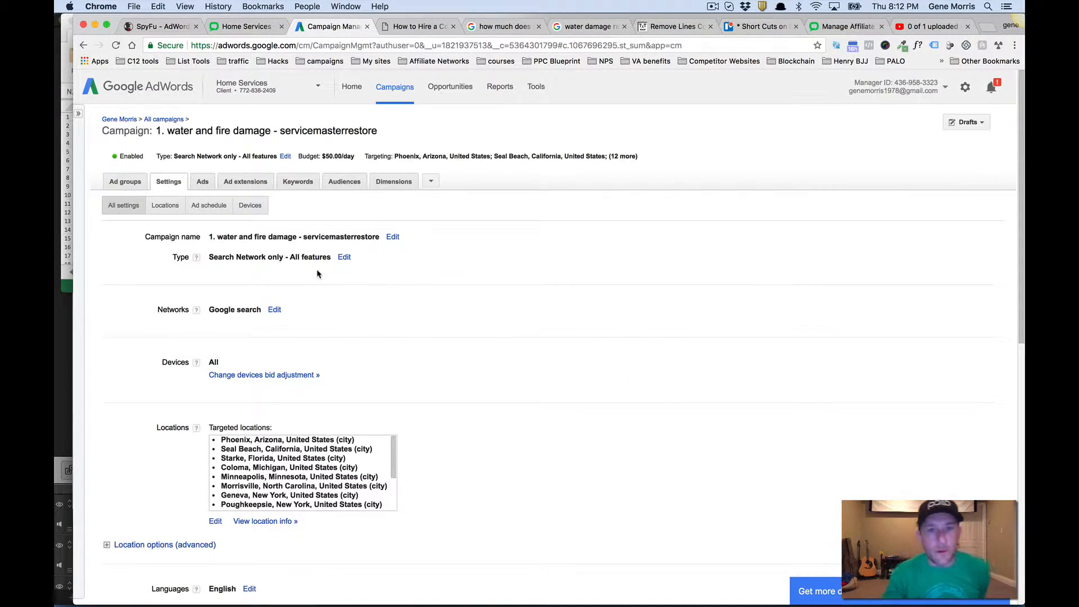
{"action": "key", "text": "super+Tab"}
{"action": "key", "text": "super+Tab"}
{"action": "key", "text": "super+Tab"}
{"action": "key", "text": "super+Tab"}
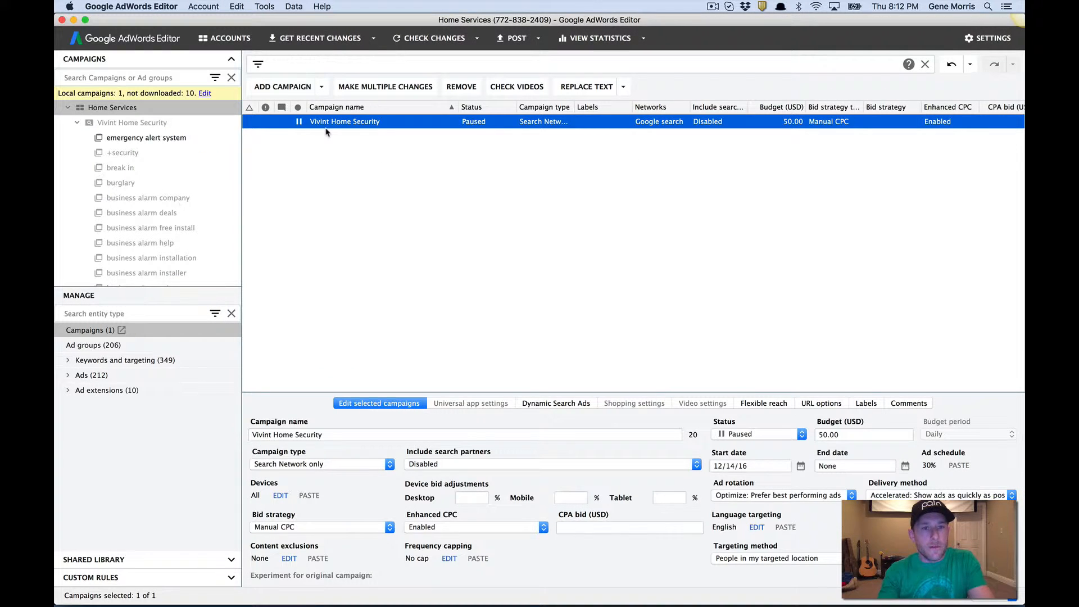
Step: Download recent changes for selected campaigns, adding "1. water and fire damage - servicemasterrestore" to the selection, and finish reviewing the downloaded changes
{"action": "left_click", "coordinate": [294, 40]}
{"action": "left_click", "coordinate": [294, 72]}
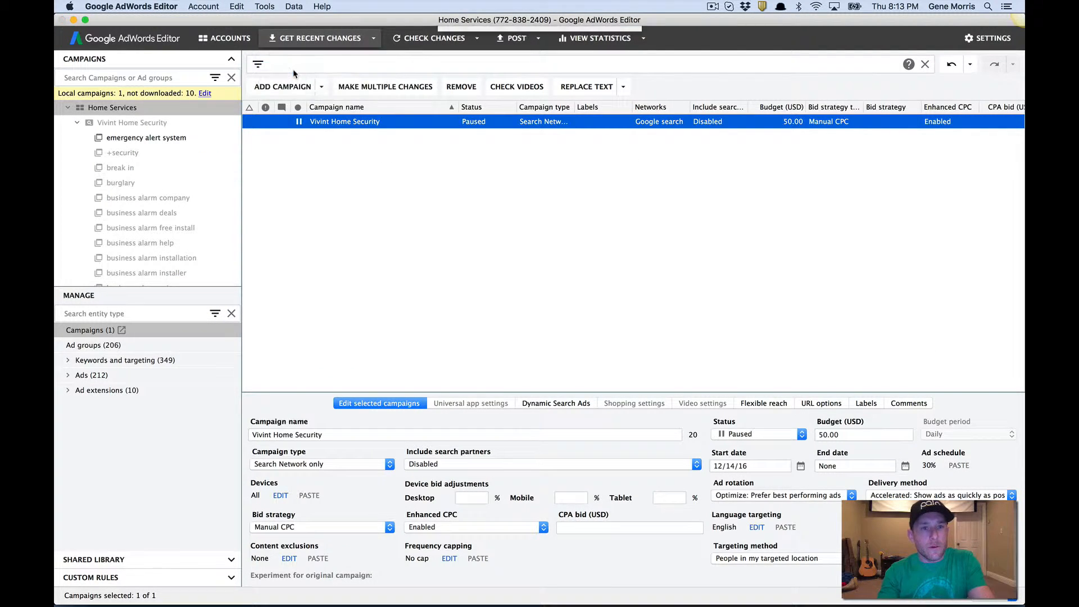
{"action": "left_click", "coordinate": [478, 106]}
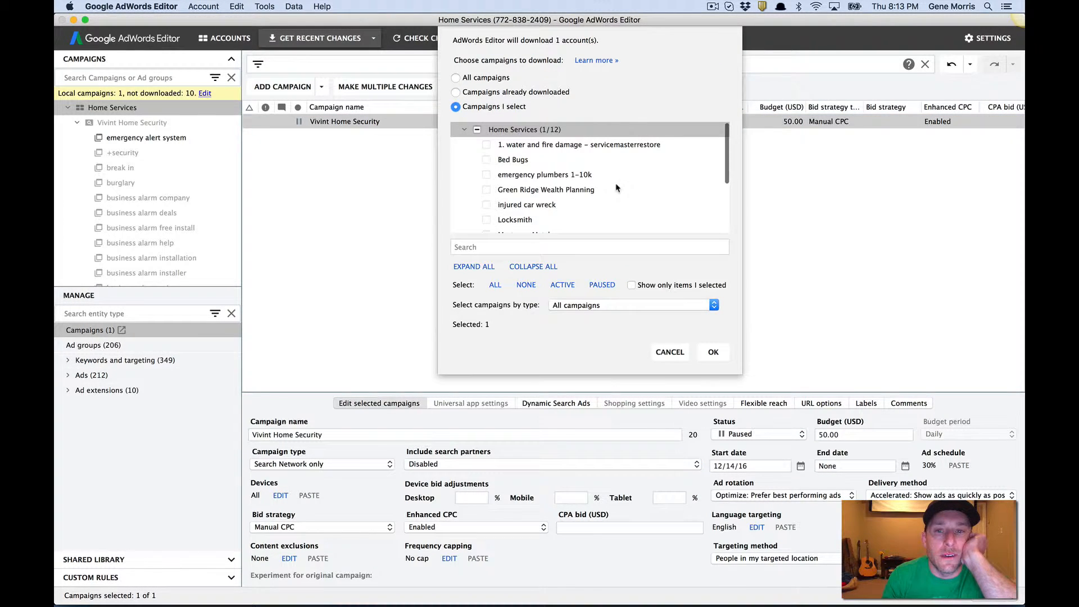
{"action": "left_click", "coordinate": [486, 144]}
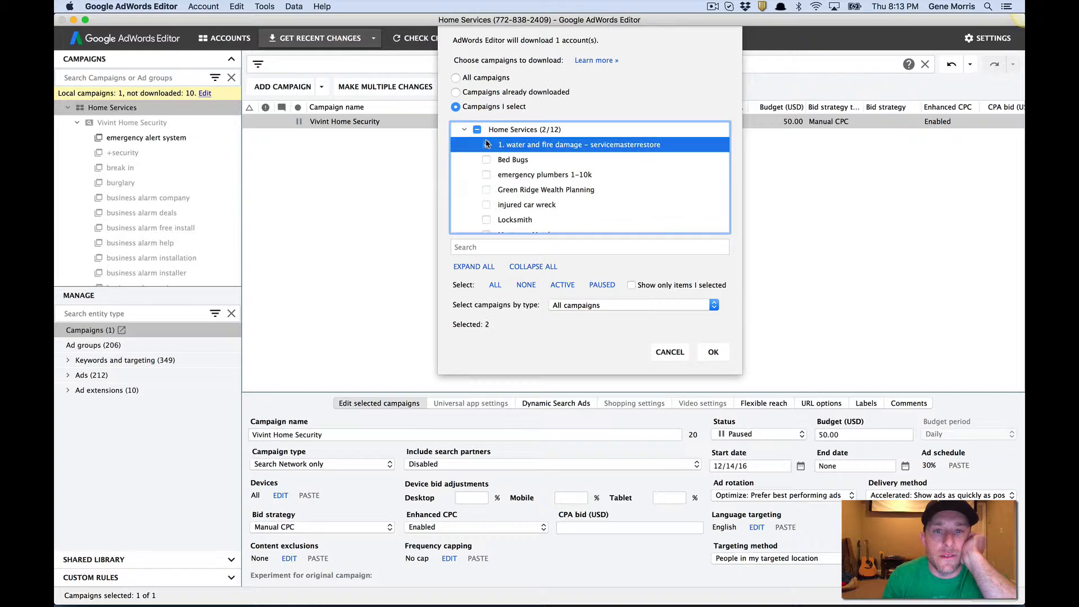
{"action": "left_click", "coordinate": [713, 351]}
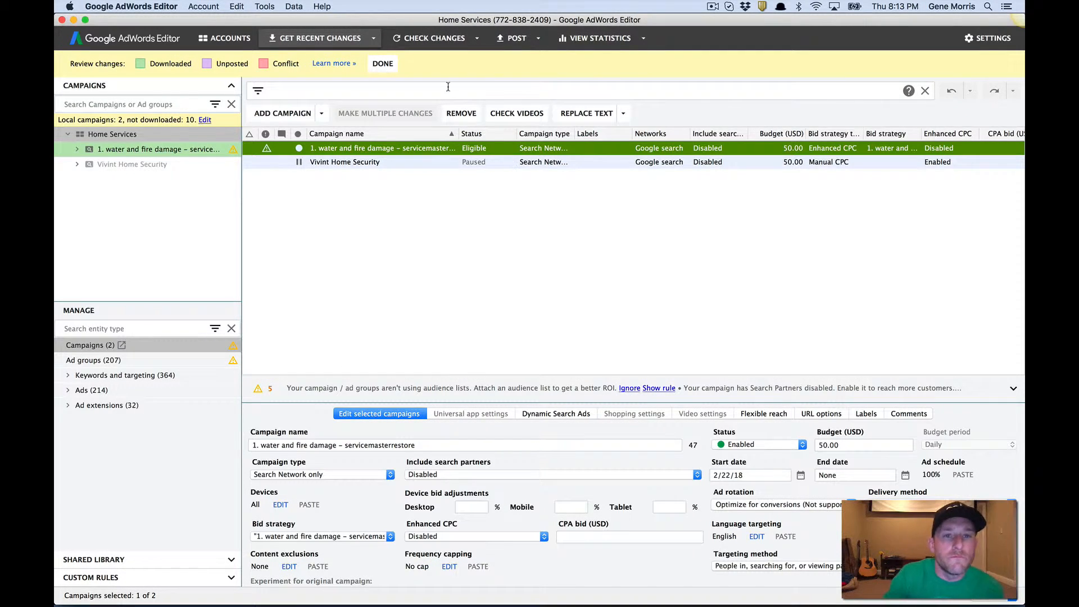
{"action": "left_click", "coordinate": [383, 65]}
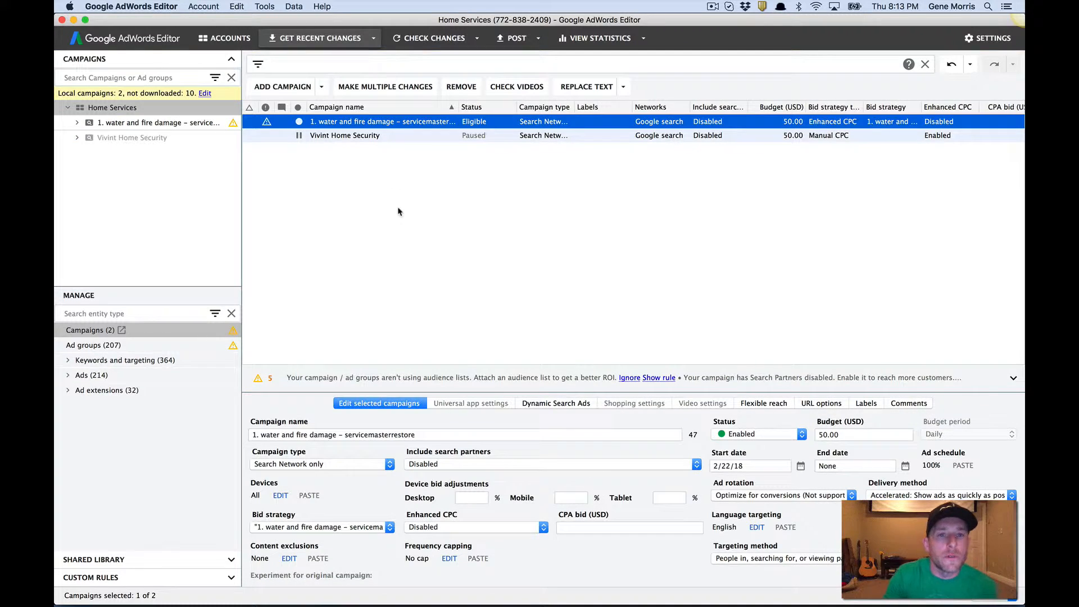
Step: Open the water and fire damage campaign in the account tree and select its full campaign name for copying
{"action": "double_click", "coordinate": [354, 122]}
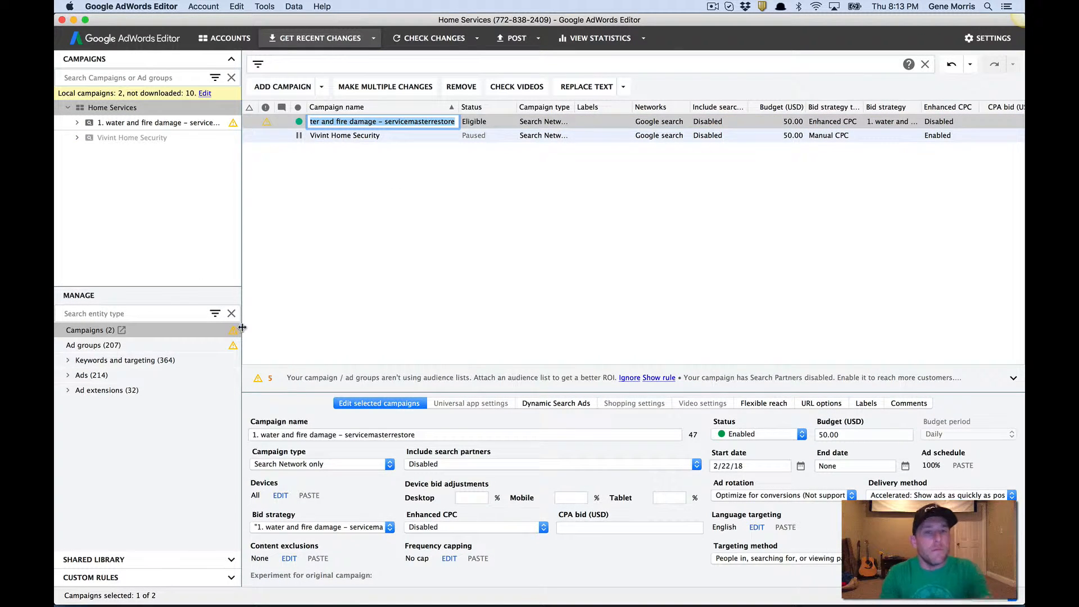
{"action": "left_click", "coordinate": [327, 284]}
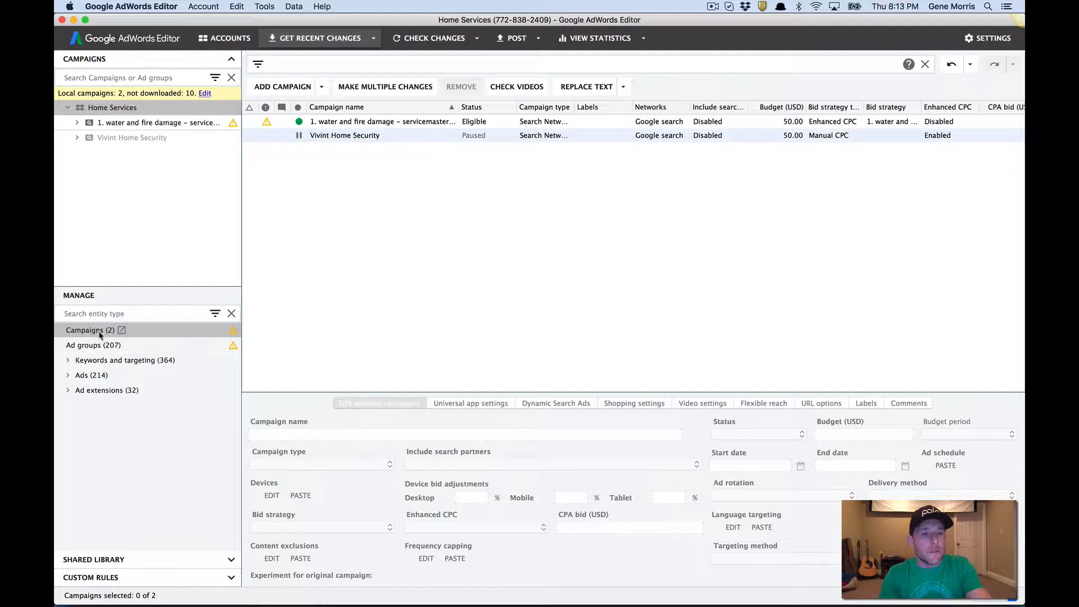
{"action": "left_click", "coordinate": [112, 124]}
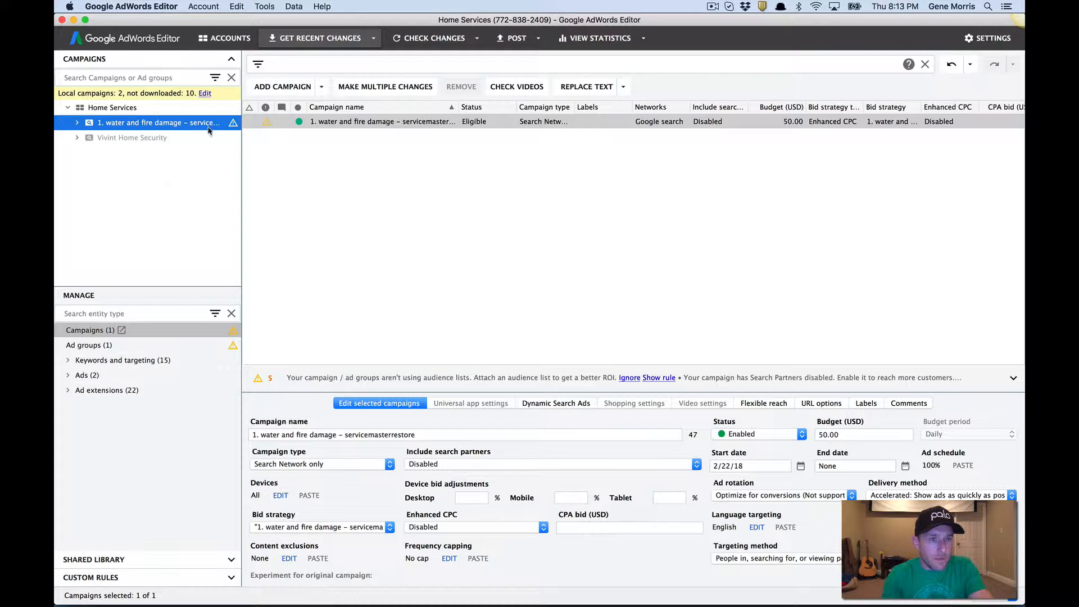
{"action": "left_click", "coordinate": [215, 77]}
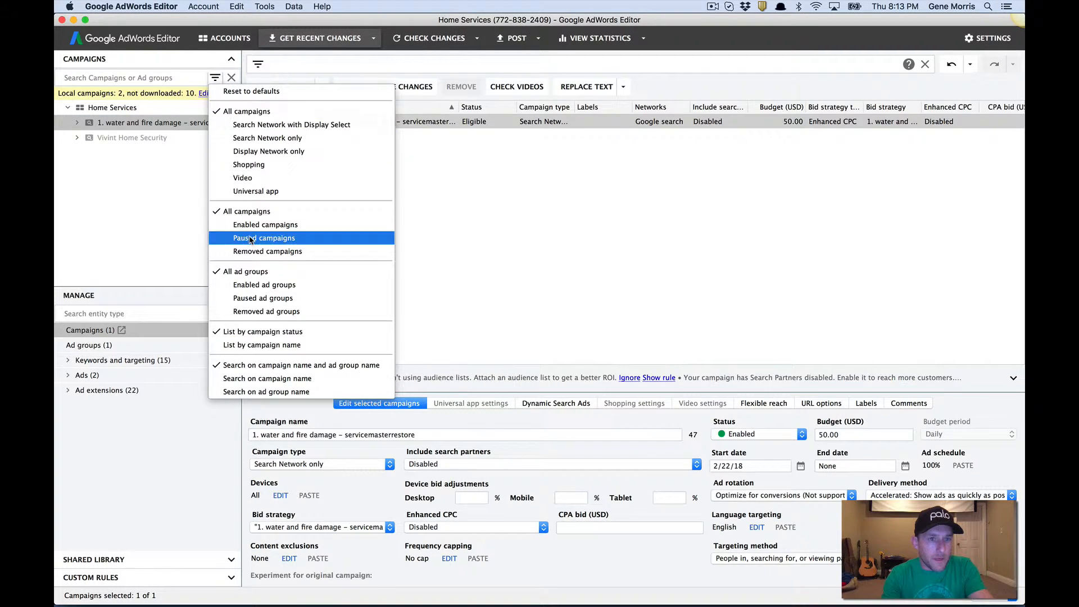
{"action": "left_click", "coordinate": [108, 213]}
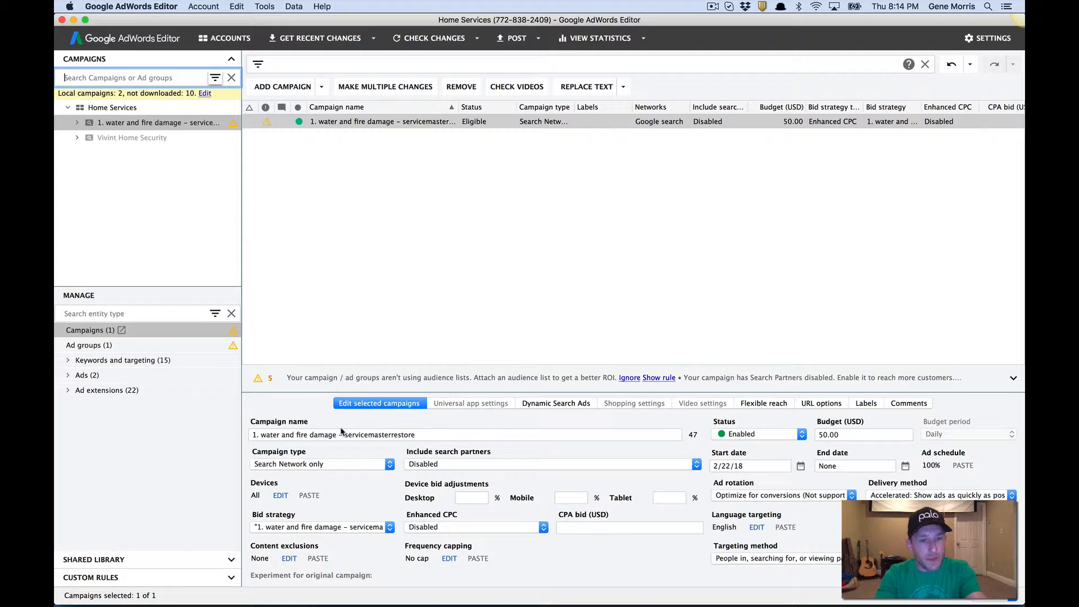
{"action": "left_click", "coordinate": [355, 435]}
{"action": "left_click_drag", "start_coordinate": [432, 435], "coordinate": [247, 433]}
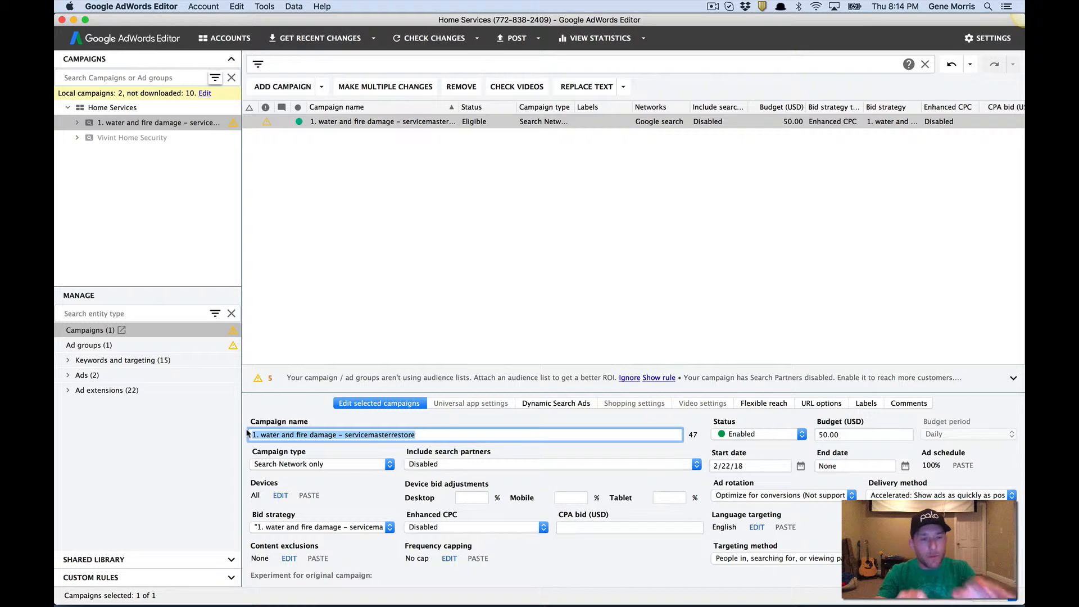
Step: Switch to Excel and move the Water Damage Target Zips workbook aside to uncover the other open workbooks
{"action": "key", "text": "super+Tab"}
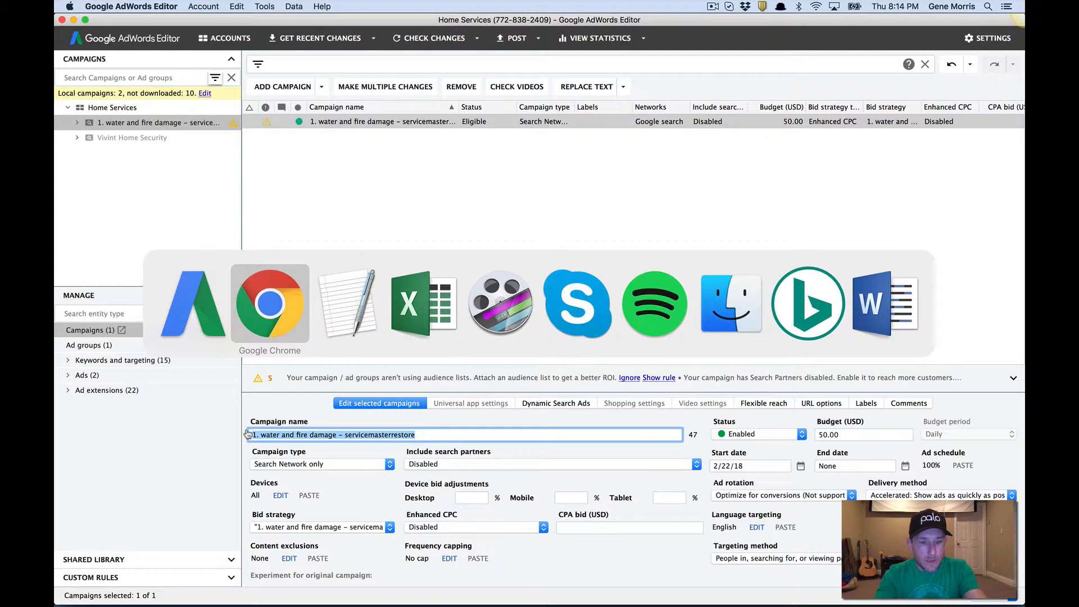
{"action": "key", "text": "super+Tab"}
{"action": "key", "text": "super+Tab"}
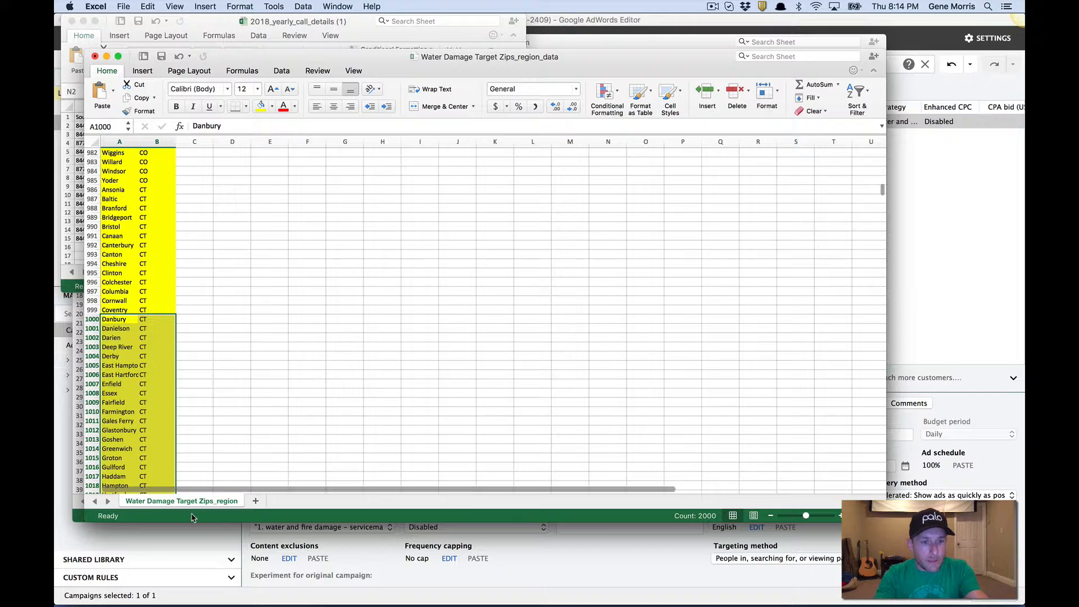
{"action": "left_click_drag", "start_coordinate": [221, 62], "coordinate": [443, 117]}
{"action": "left_click", "coordinate": [222, 274]}
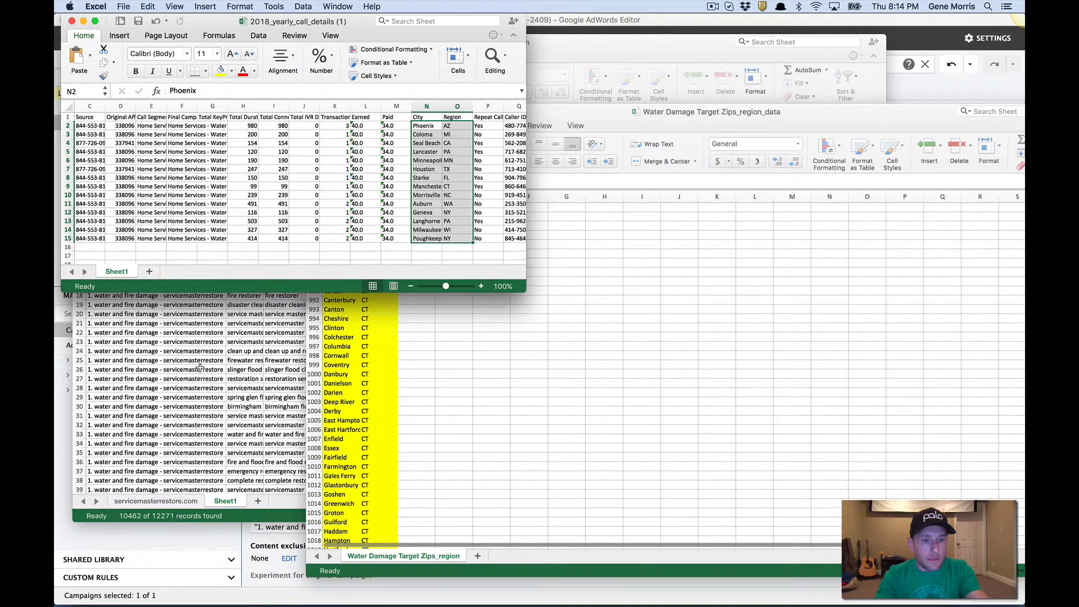
Step: On Sheet1 of the servicemasterrestore.com workbook, fill the campaign name from A2 down the whole campaign column
{"action": "left_click", "coordinate": [226, 500]}
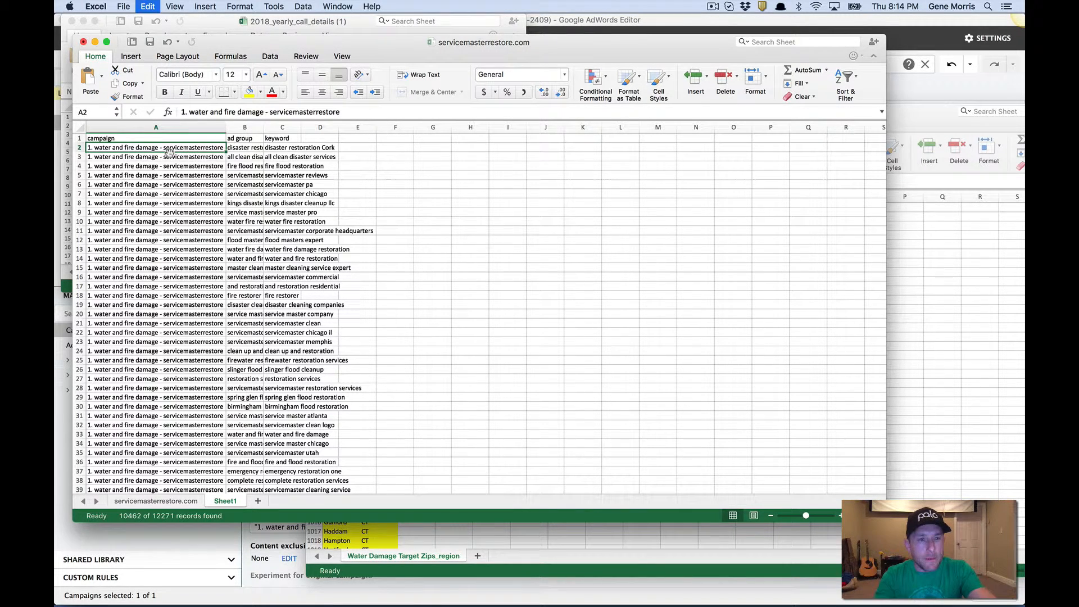
{"action": "double_click", "coordinate": [225, 151]}
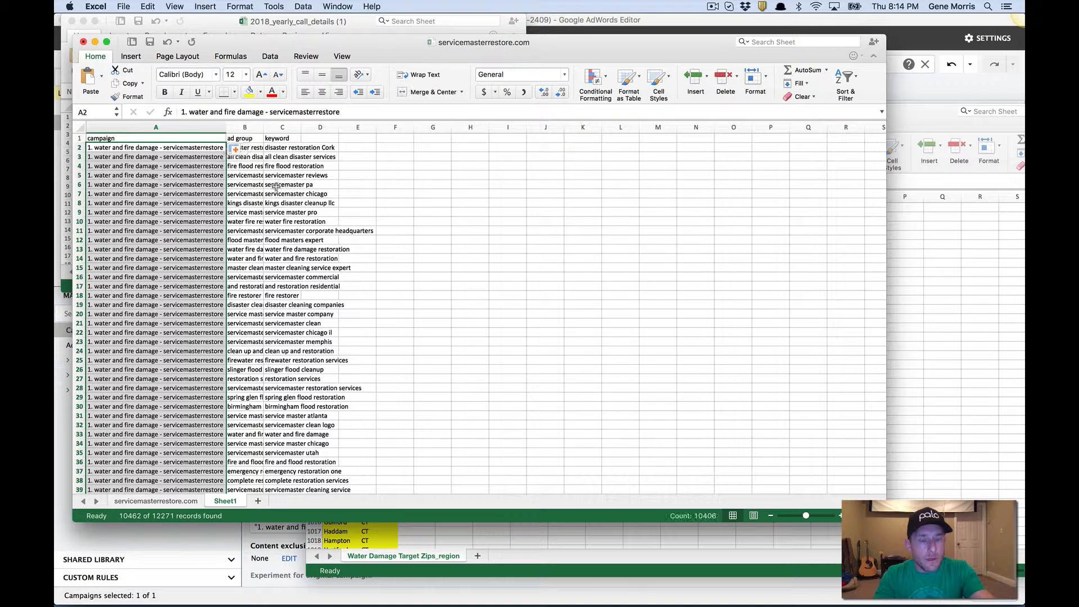
{"action": "left_click", "coordinate": [278, 195]}
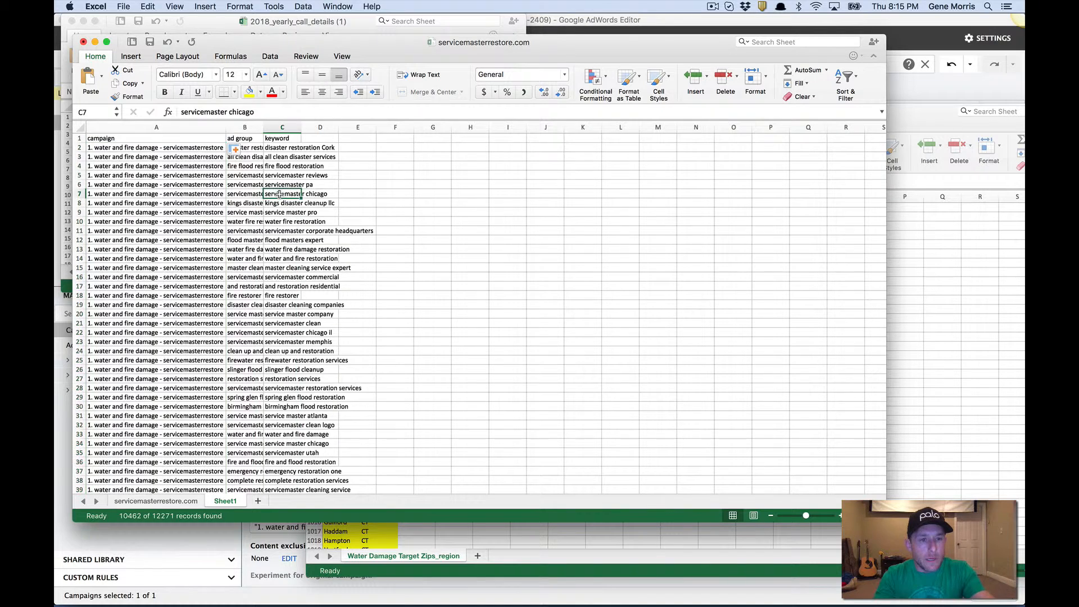
Step: Copy the campaign, ad group and keyword columns, from their headings down to the last filled row
{"action": "left_click", "coordinate": [131, 149]}
{"action": "left_click", "coordinate": [118, 138]}
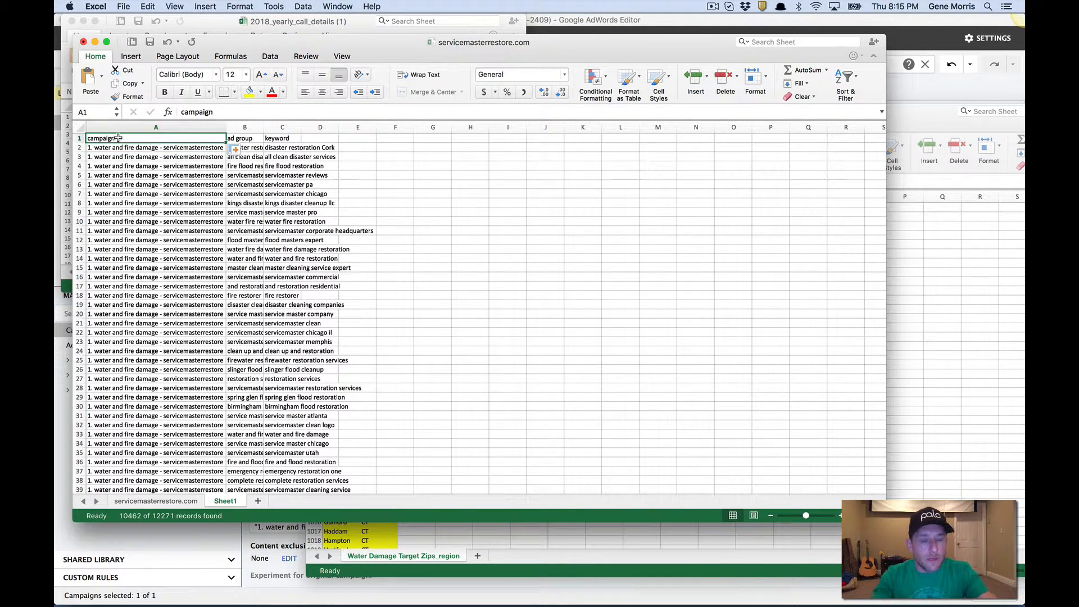
{"action": "key", "text": "shift+Right"}
{"action": "key", "text": "shift+Right"}
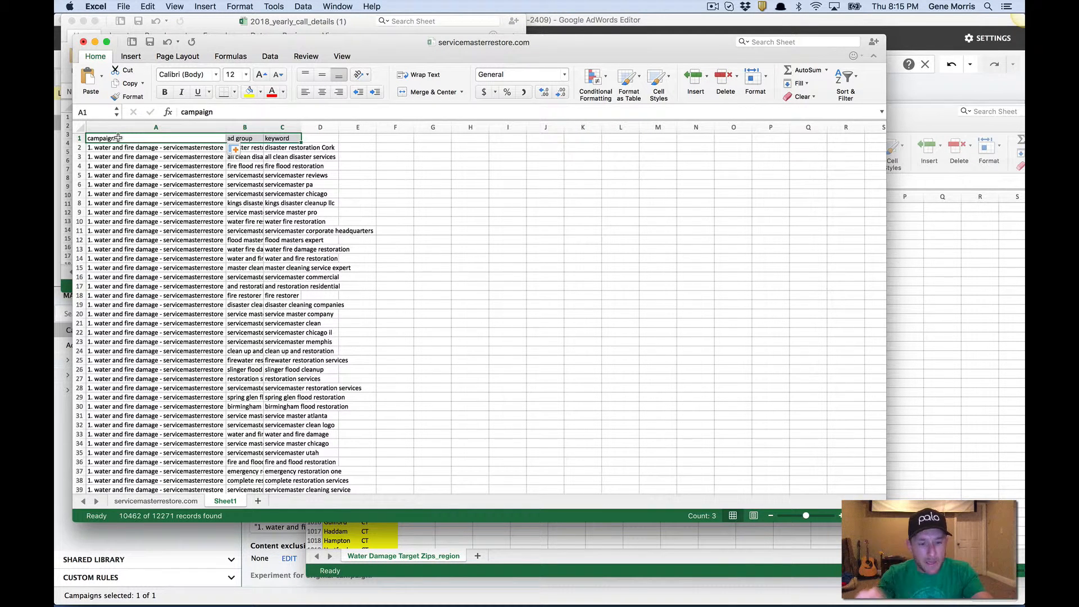
{"action": "key", "text": "super+shift+Down"}
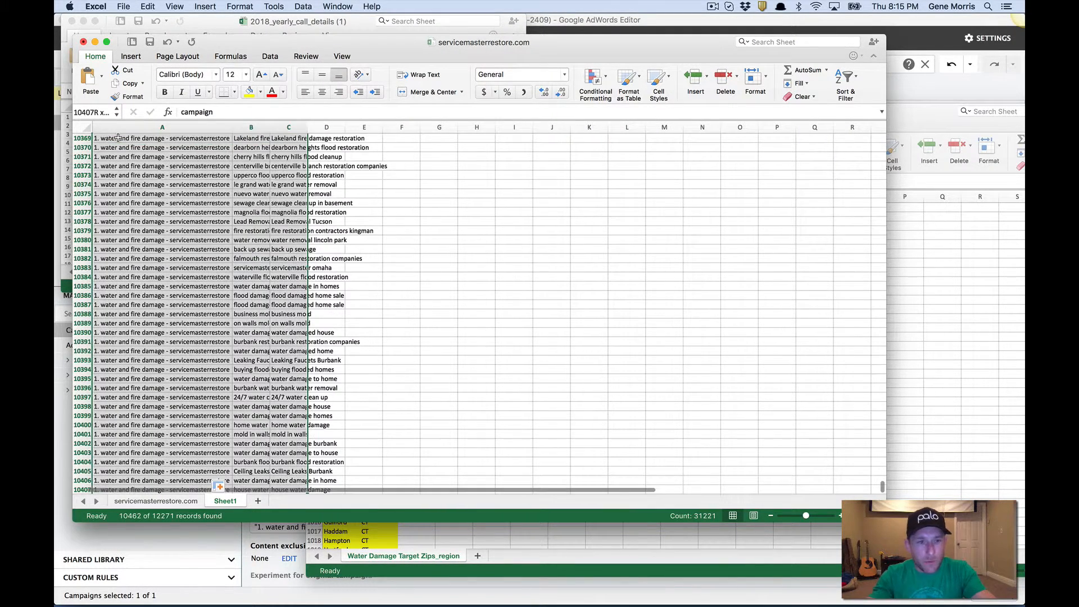
{"action": "key", "text": "super+c"}
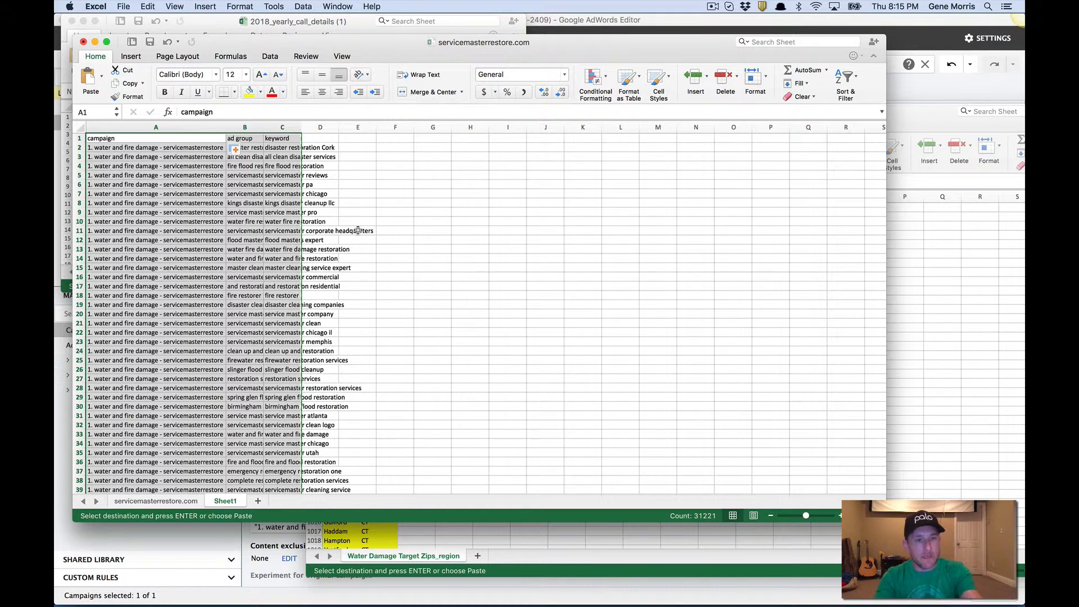
Step: In AdWords Editor, start multiple keyword changes with campaign and ad group columns included in the data, and paste the copied rows
{"action": "key", "text": "super+Tab"}
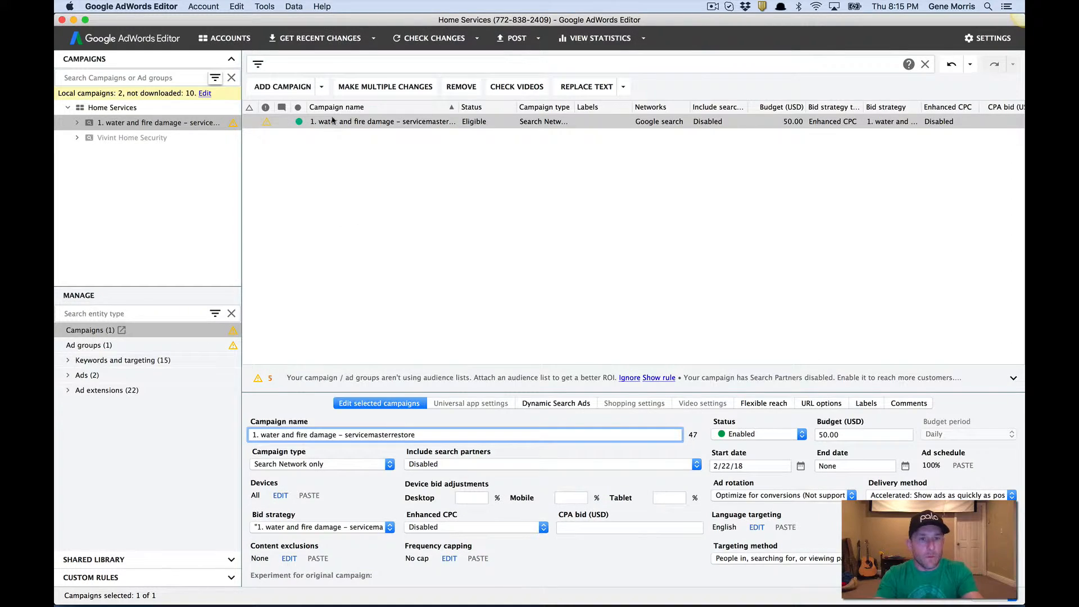
{"action": "left_click", "coordinate": [95, 362]}
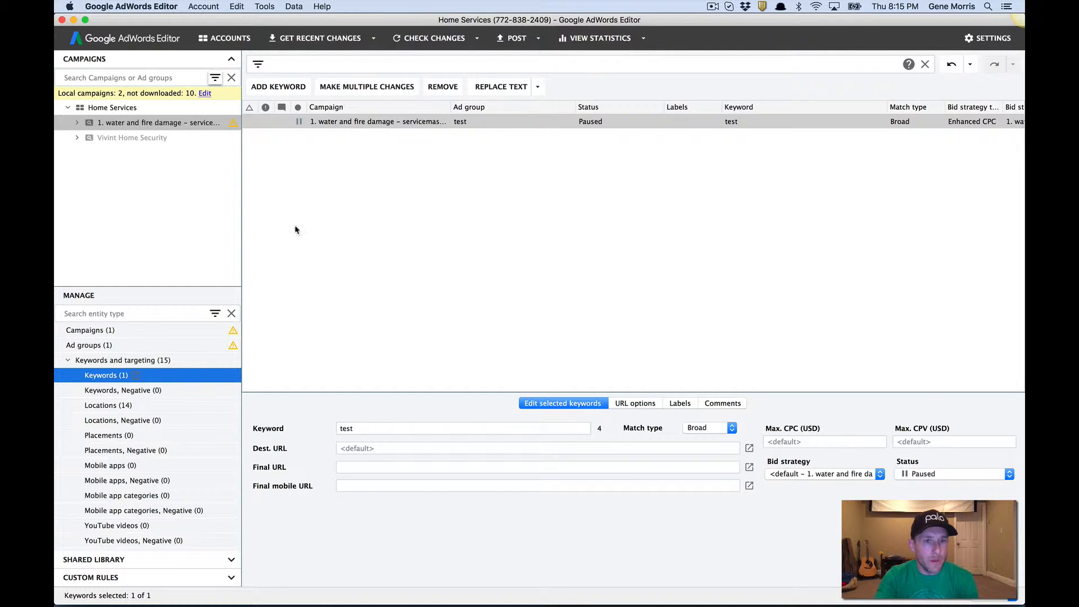
{"action": "left_click", "coordinate": [372, 88]}
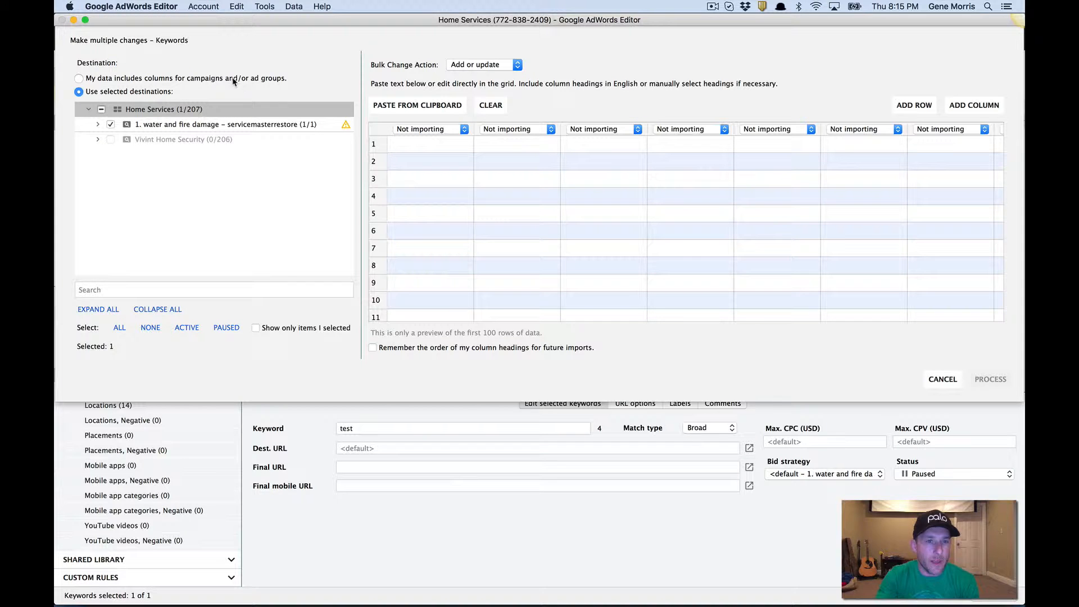
{"action": "left_click", "coordinate": [78, 78]}
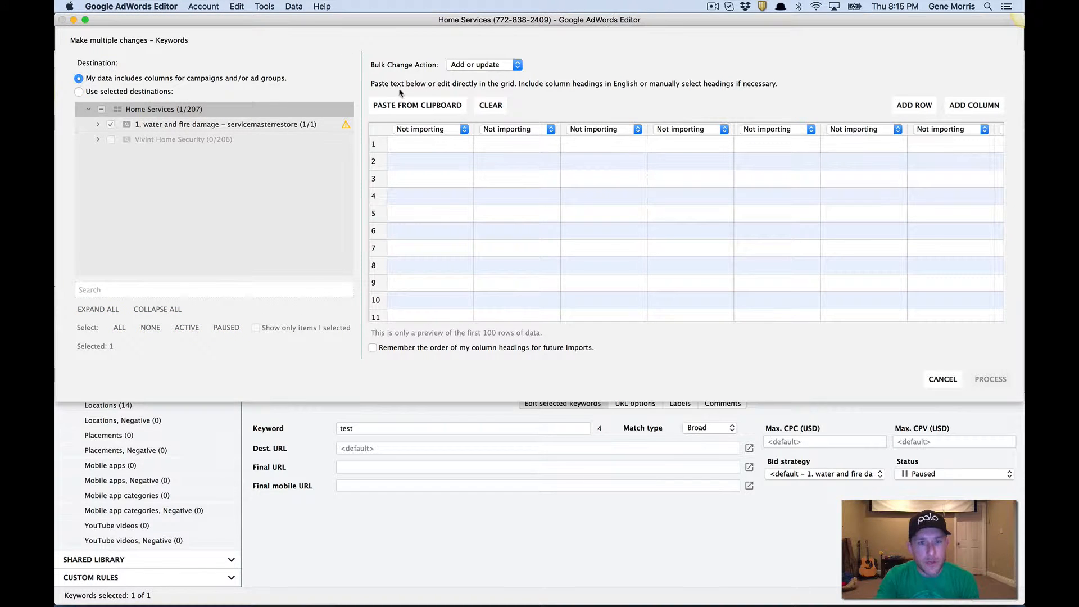
{"action": "left_click", "coordinate": [416, 106]}
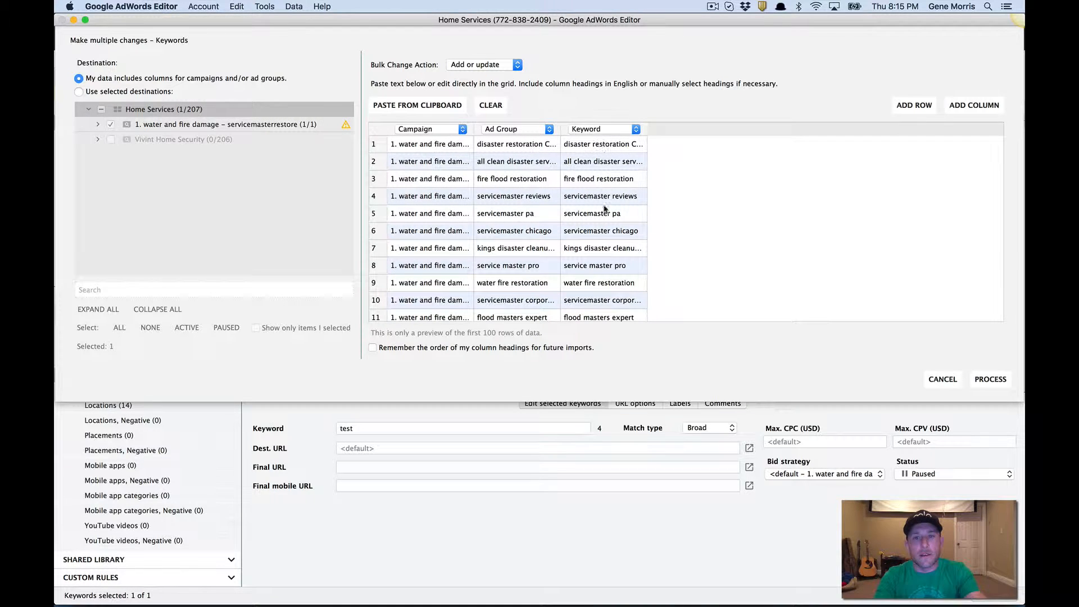
Step: Compare the pasted columns with the spreadsheet headings, process the bulk keyword import, and keep all proposed ad groups and keywords
{"action": "key", "text": "super+Tab"}
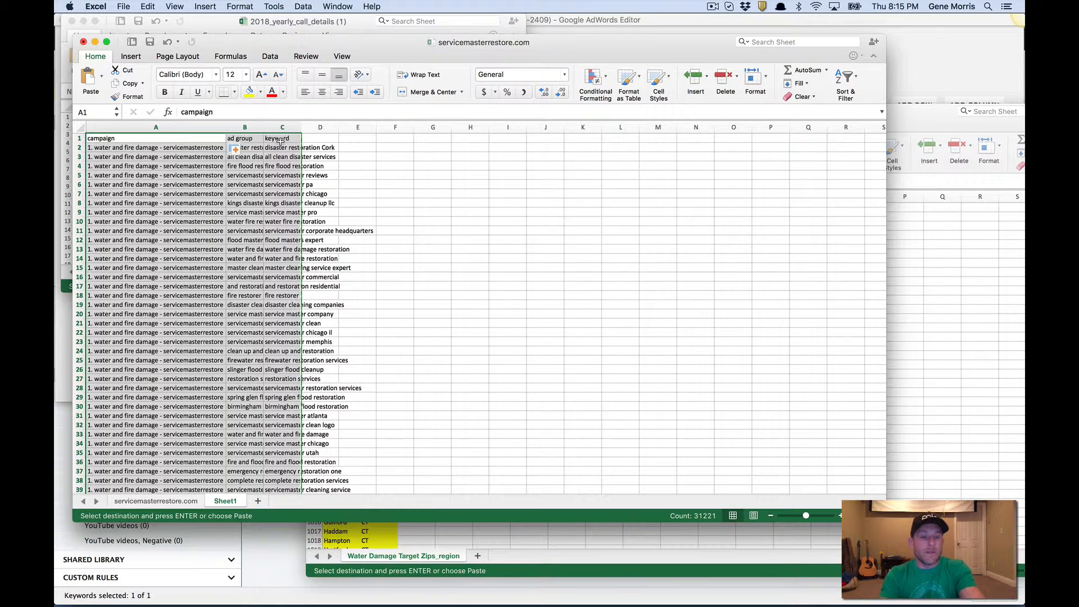
{"action": "key", "text": "super+Tab"}
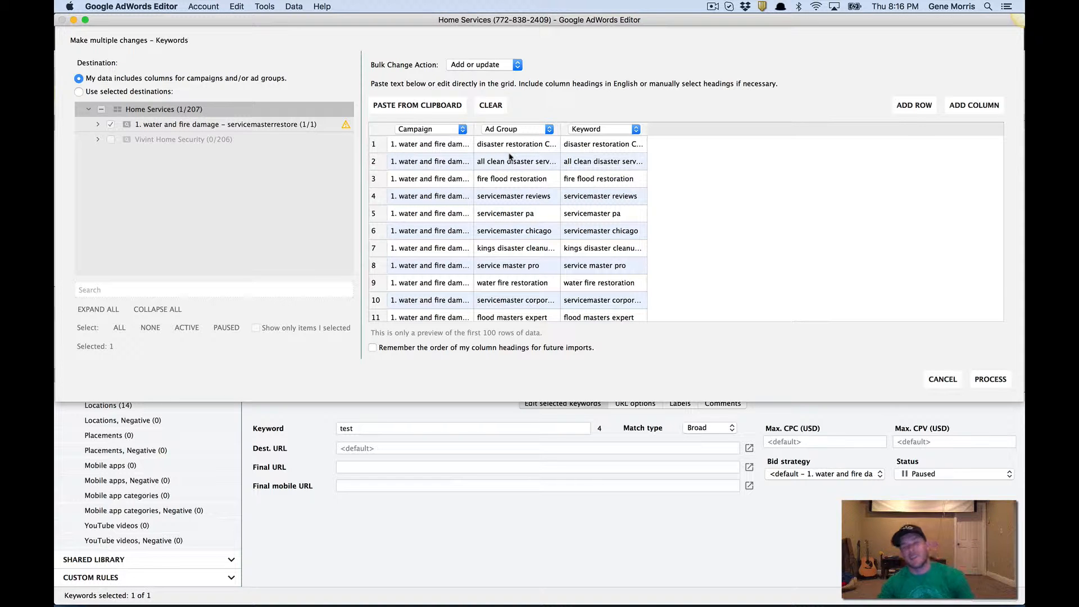
{"action": "left_click", "coordinate": [990, 380]}
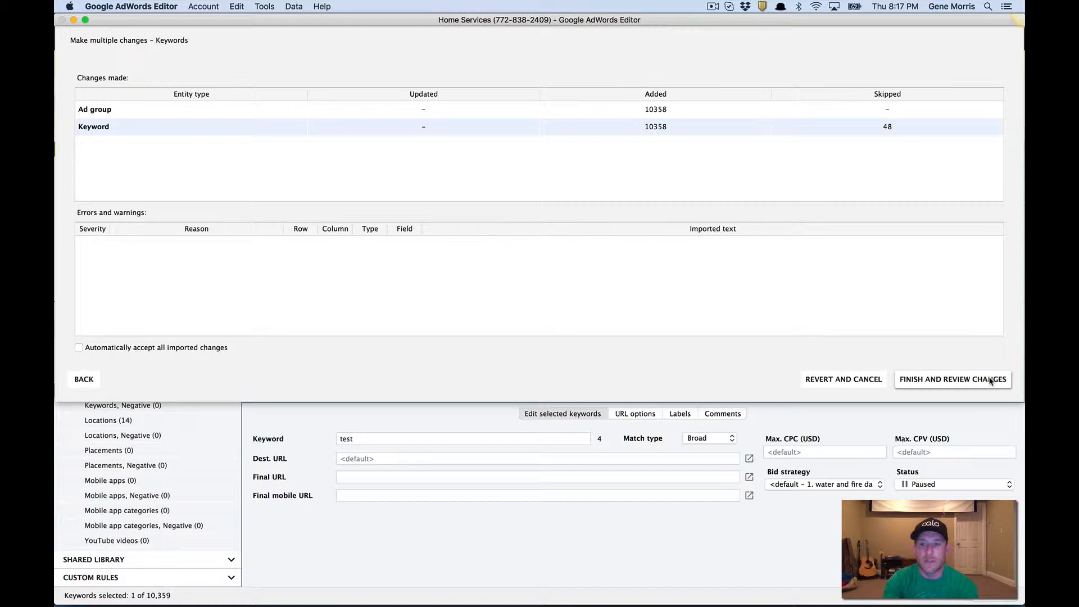
{"action": "left_click", "coordinate": [991, 381]}
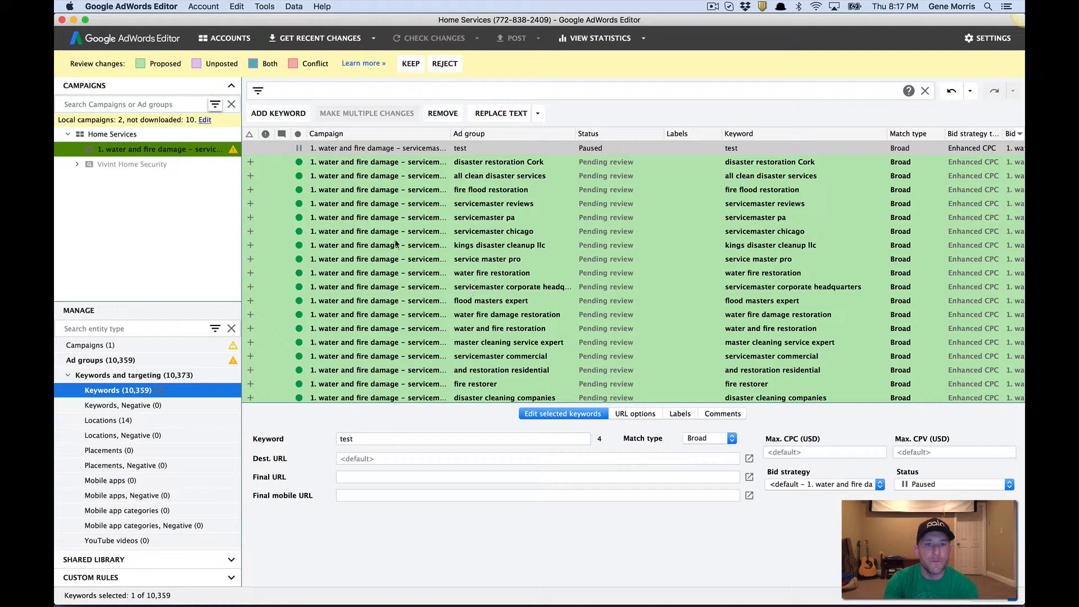
{"action": "left_click", "coordinate": [411, 64]}
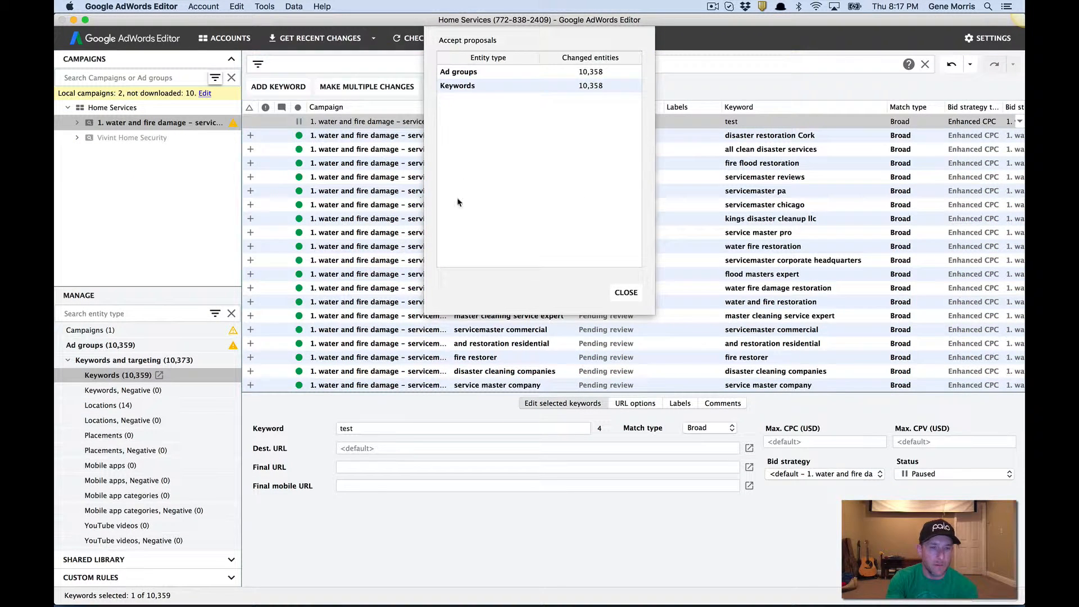
{"action": "left_click", "coordinate": [626, 292]}
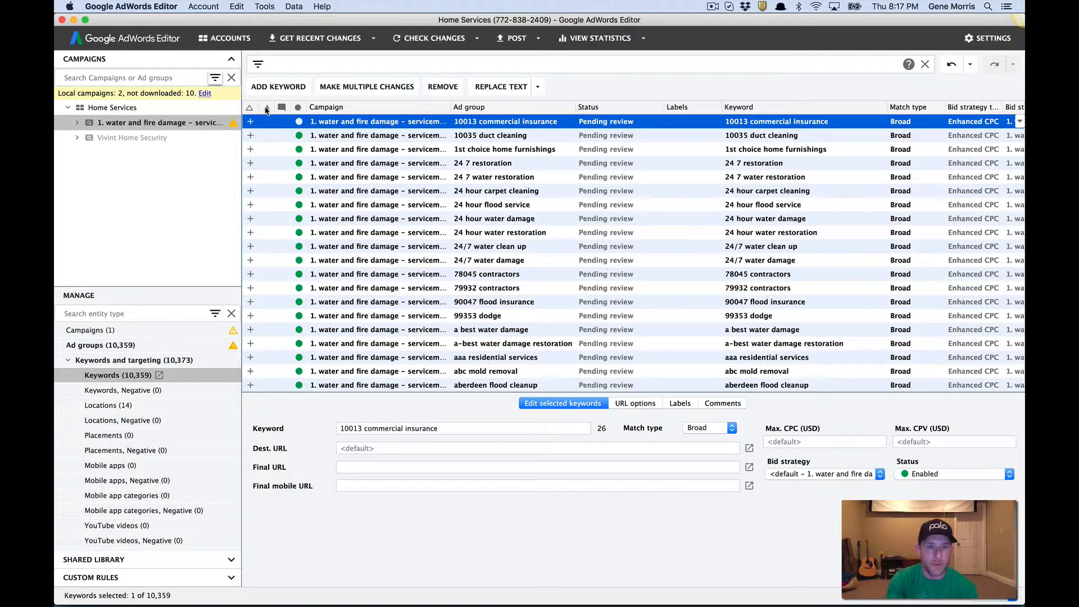
Step: In the ad groups list, compare the warnings and bid settings of the test ad group with those of the newly imported ad groups
{"action": "left_click", "coordinate": [170, 349]}
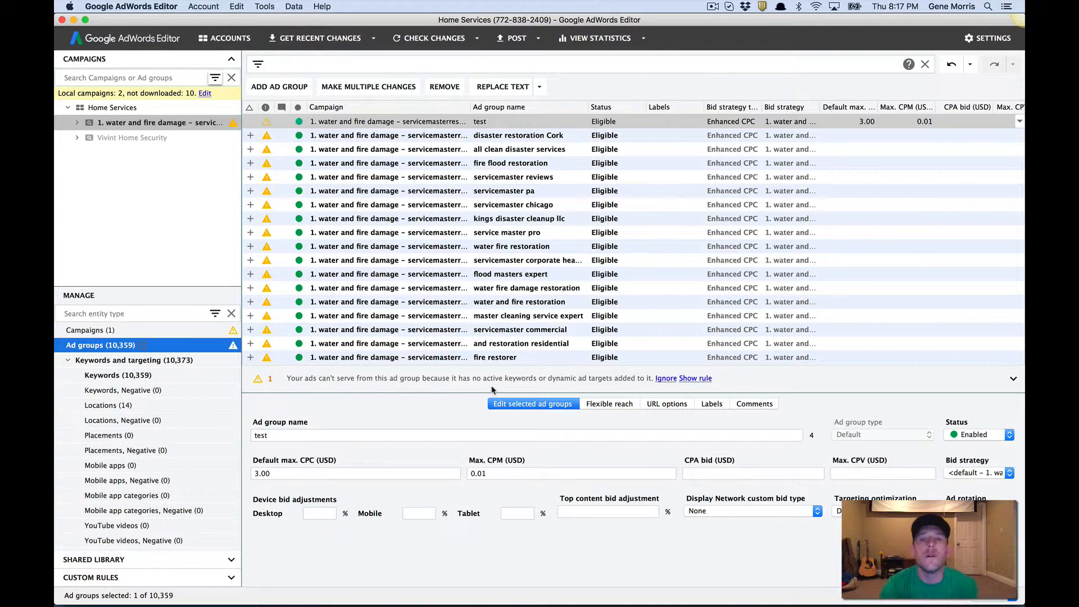
{"action": "left_click", "coordinate": [330, 136]}
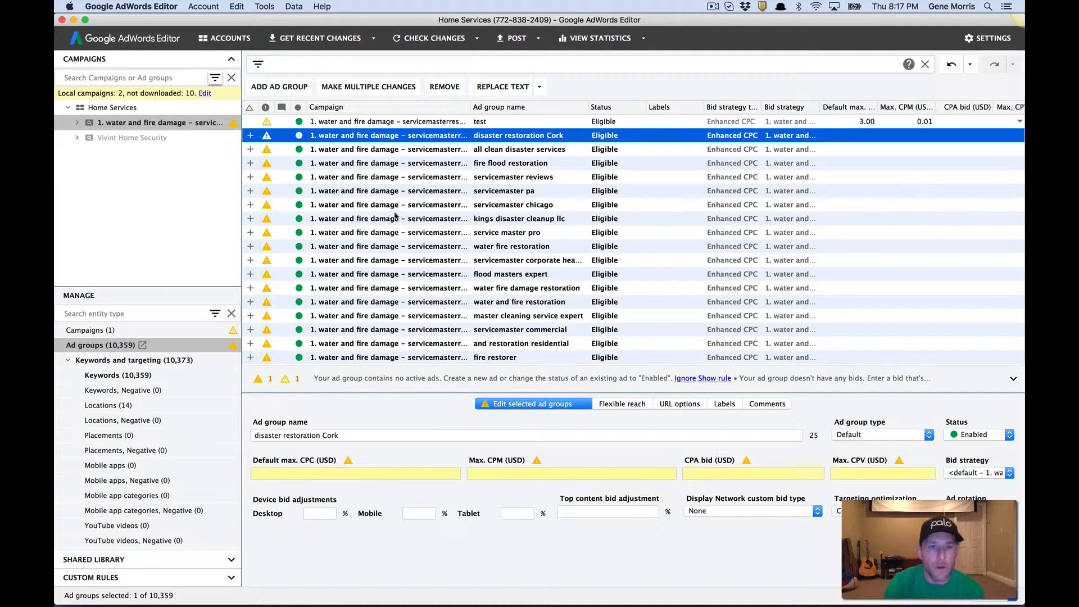
{"action": "left_click", "coordinate": [355, 123]}
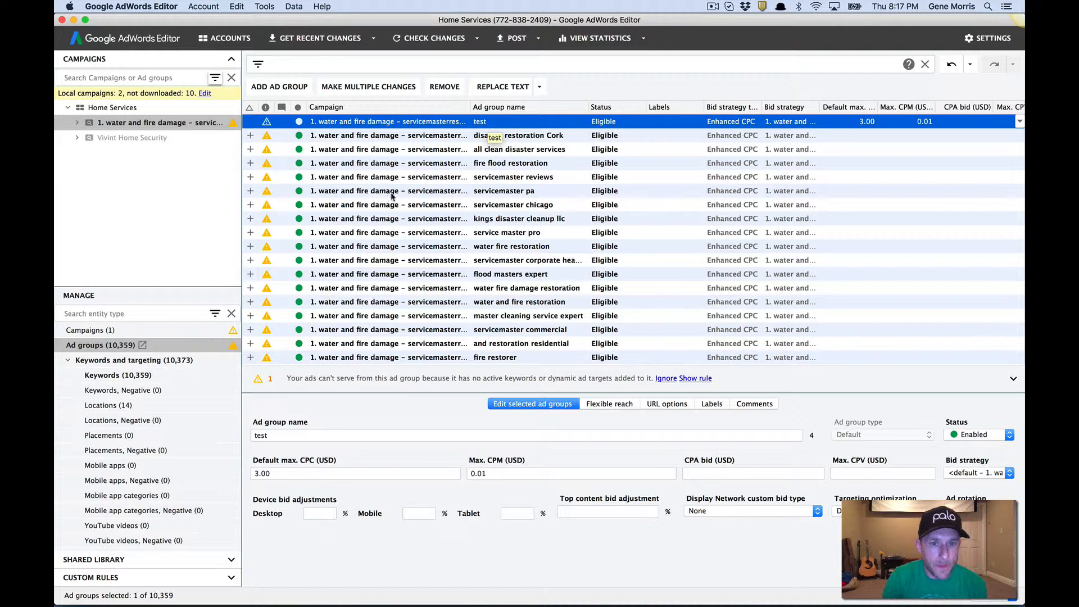
{"action": "left_click", "coordinate": [68, 361]}
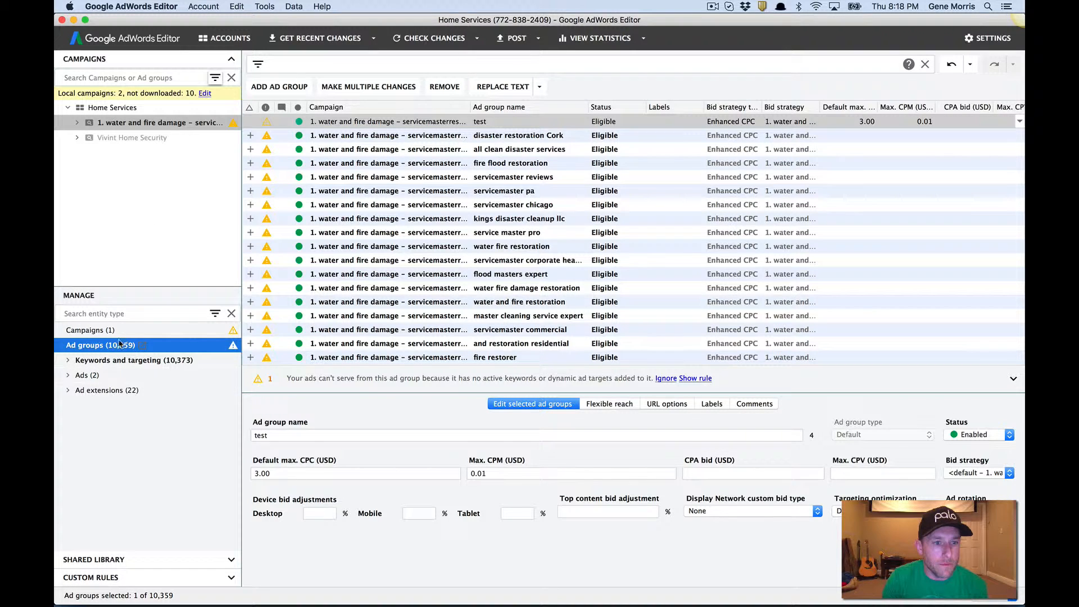
{"action": "left_click", "coordinate": [410, 138]}
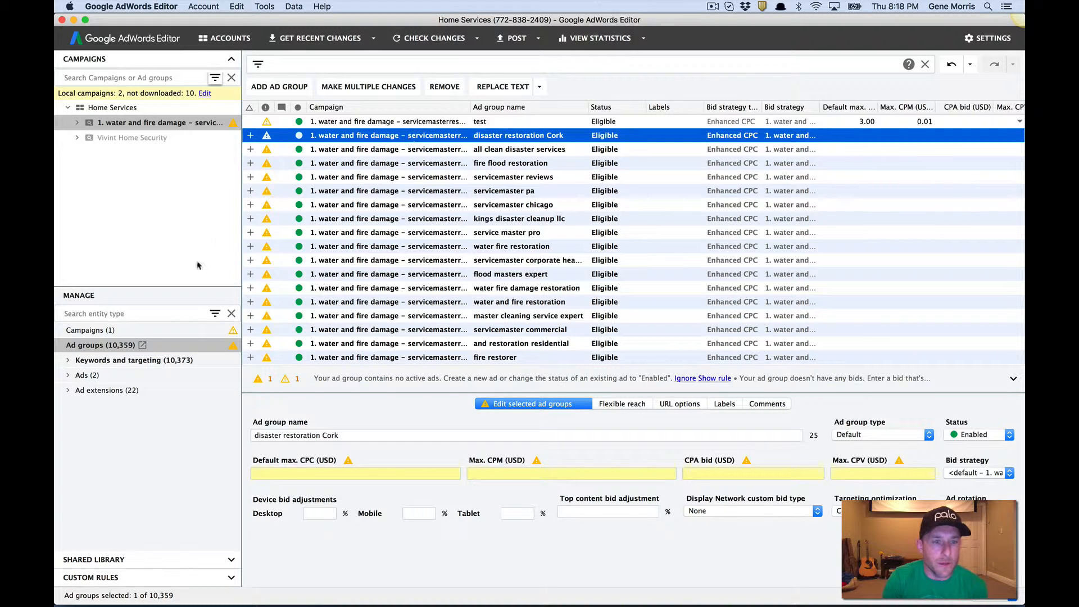
{"action": "left_click", "coordinate": [406, 151]}
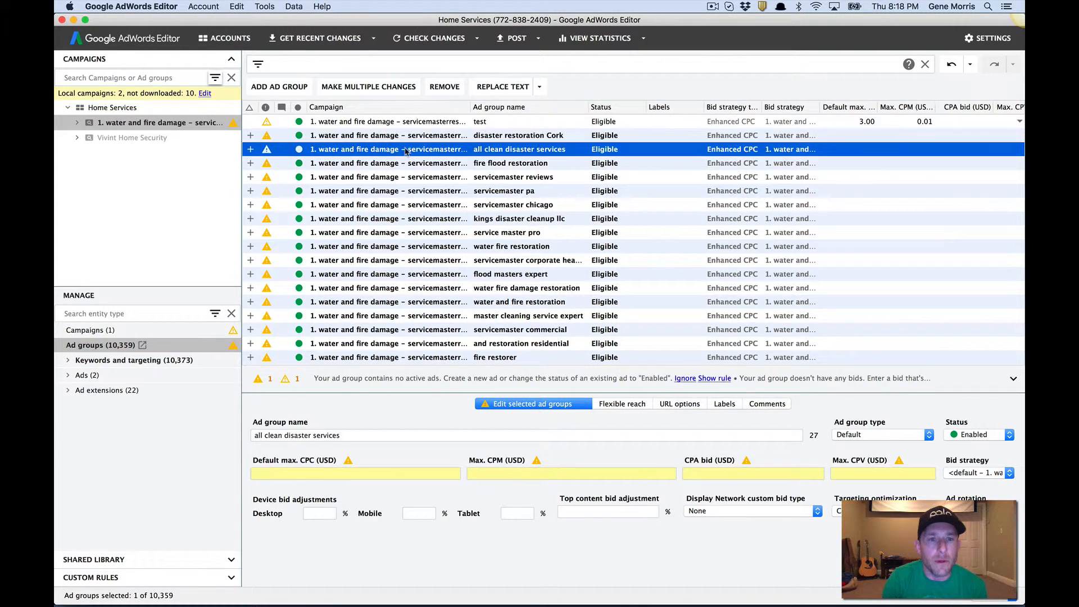
{"action": "left_click", "coordinate": [405, 163]}
{"action": "left_click", "coordinate": [381, 149]}
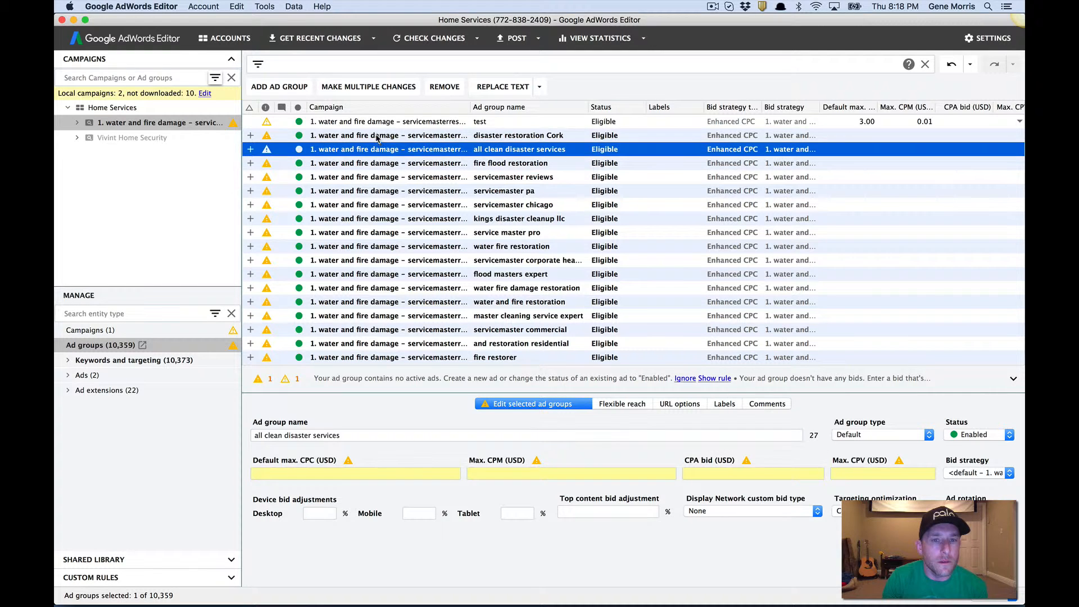
{"action": "left_click", "coordinate": [377, 136]}
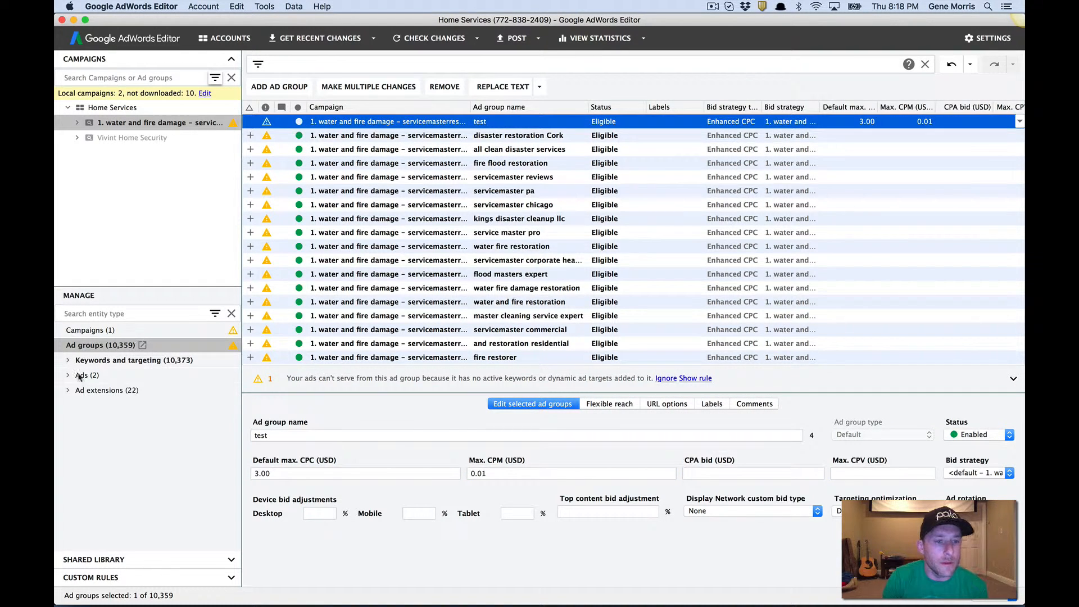
Step: Find the call-only ads among the campaign's ad types and examine the two existing ads
{"action": "left_click", "coordinate": [80, 375]}
{"action": "left_click", "coordinate": [90, 347]}
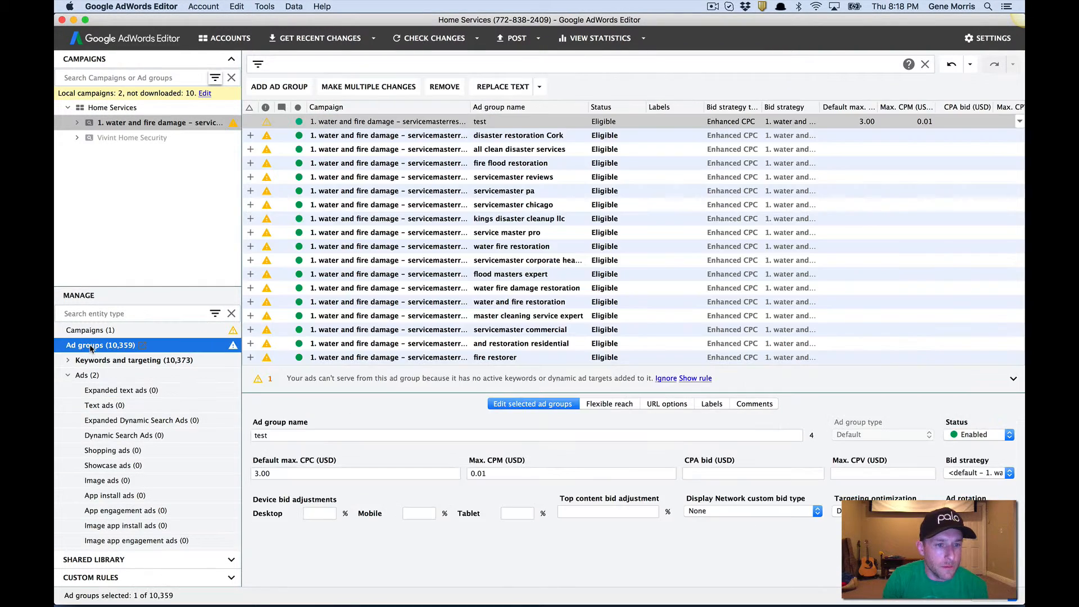
{"action": "left_click", "coordinate": [85, 376]}
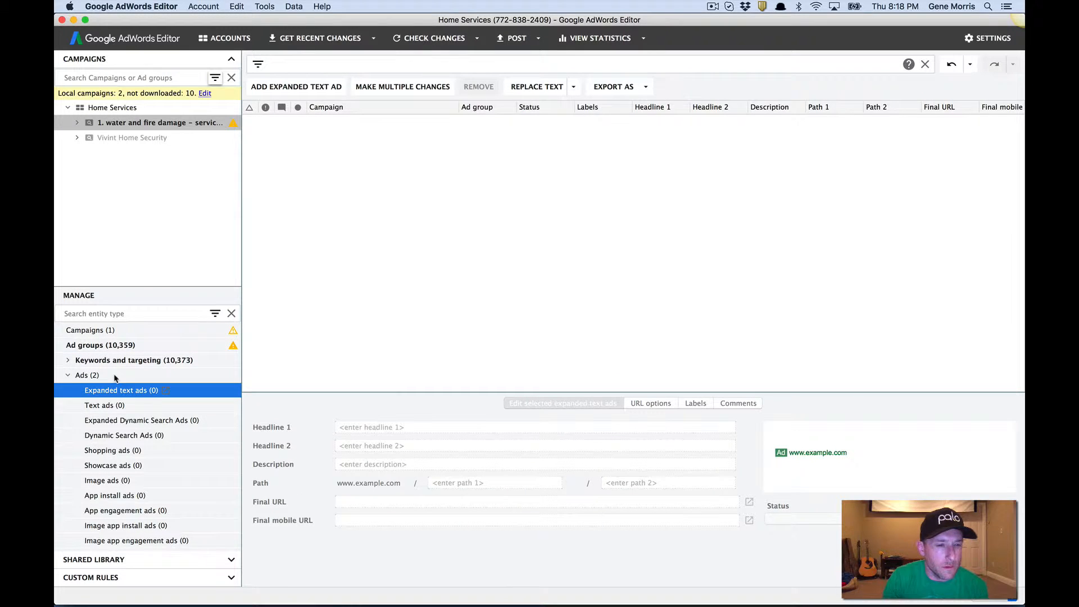
{"action": "left_click", "coordinate": [68, 375]}
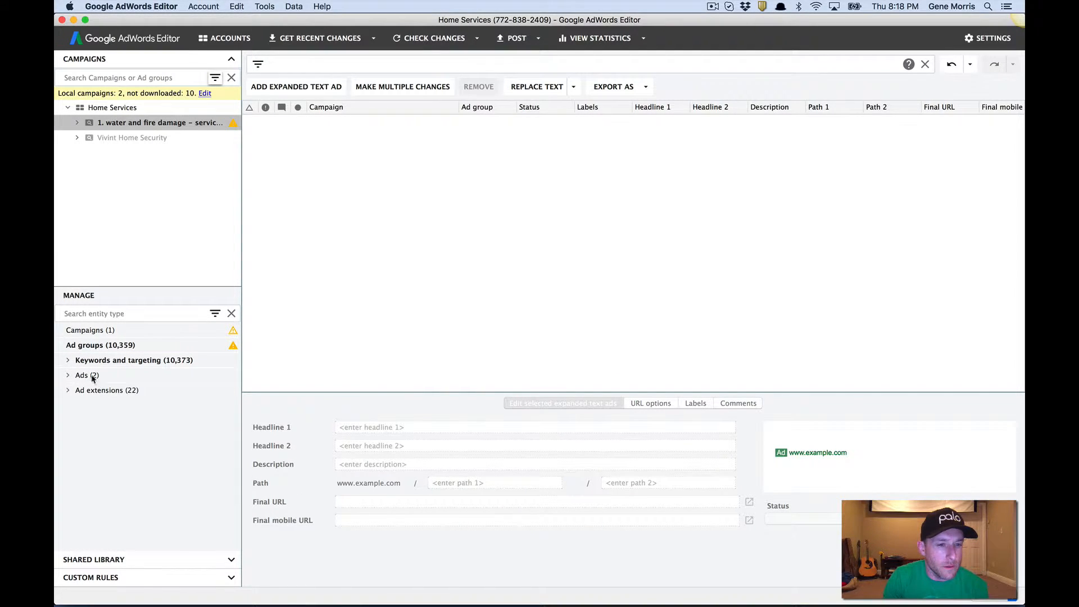
{"action": "double_click", "coordinate": [93, 377]}
{"action": "scroll", "coordinate": [96, 441], "scroll_direction": "down", "scroll_amount": 5}
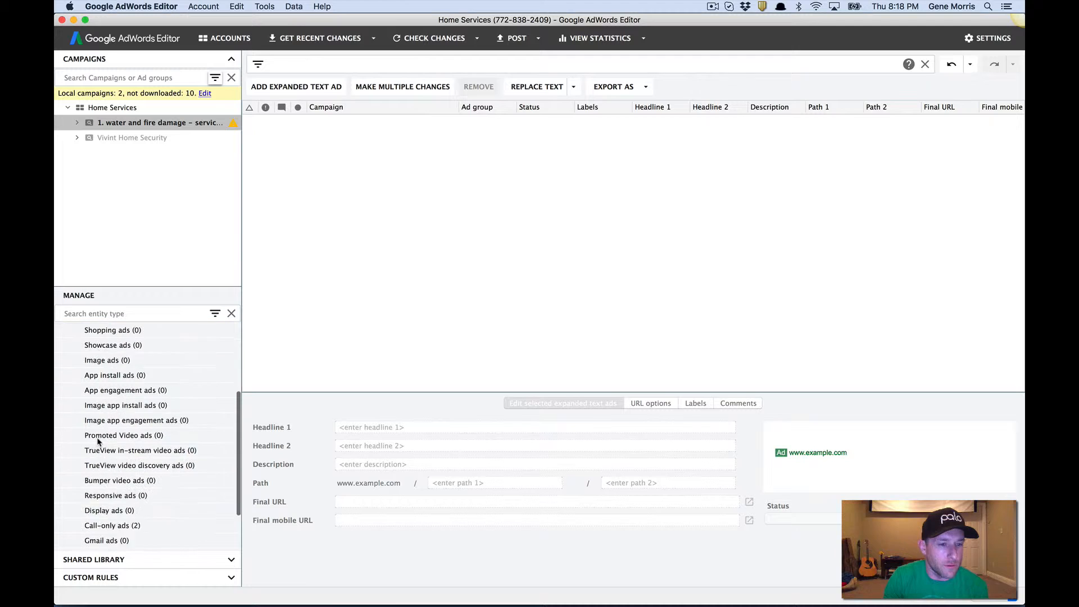
{"action": "scroll", "coordinate": [99, 443], "scroll_direction": "down", "scroll_amount": 4}
{"action": "left_click", "coordinate": [114, 467]}
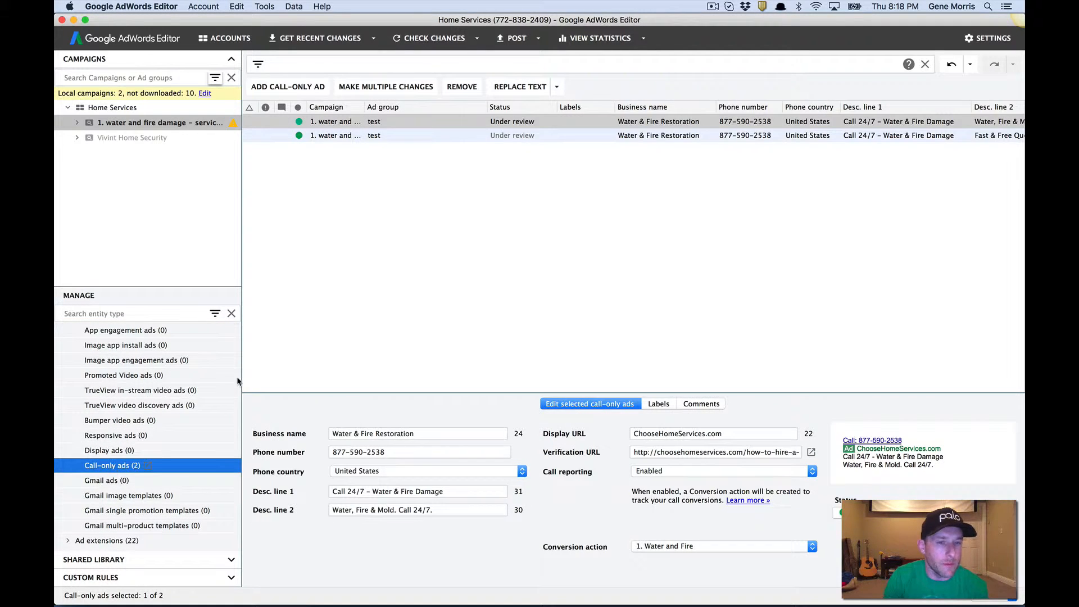
{"action": "left_click", "coordinate": [341, 135]}
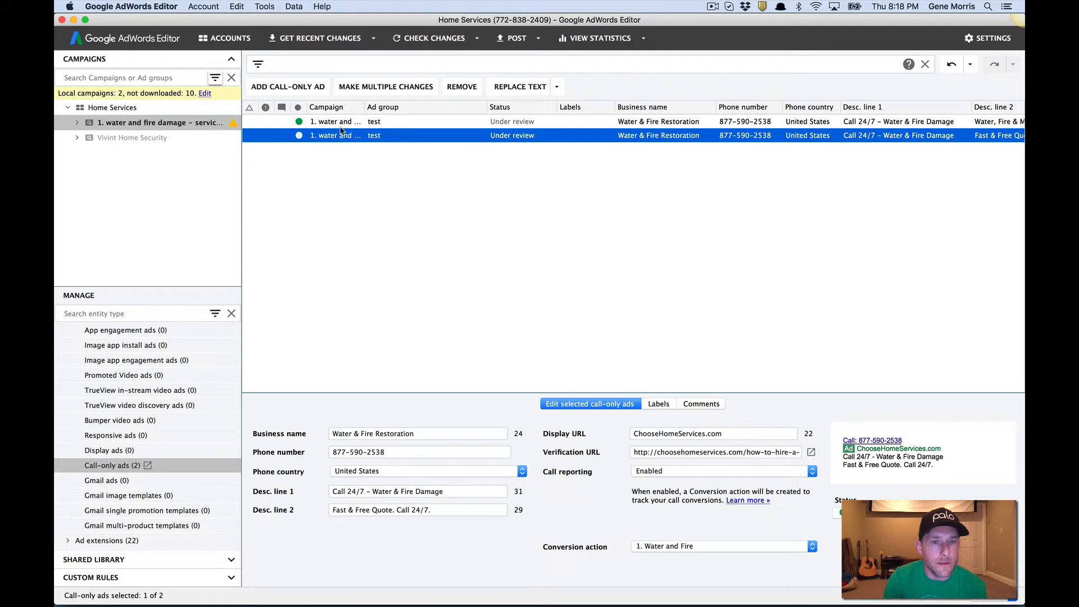
{"action": "left_click", "coordinate": [343, 124]}
Step: Return to the ad groups list and review the test ad group alongside the imported ad groups
{"action": "scroll", "coordinate": [167, 384], "scroll_direction": "up", "scroll_amount": 3}
{"action": "scroll", "coordinate": [167, 384], "scroll_direction": "up", "scroll_amount": 3}
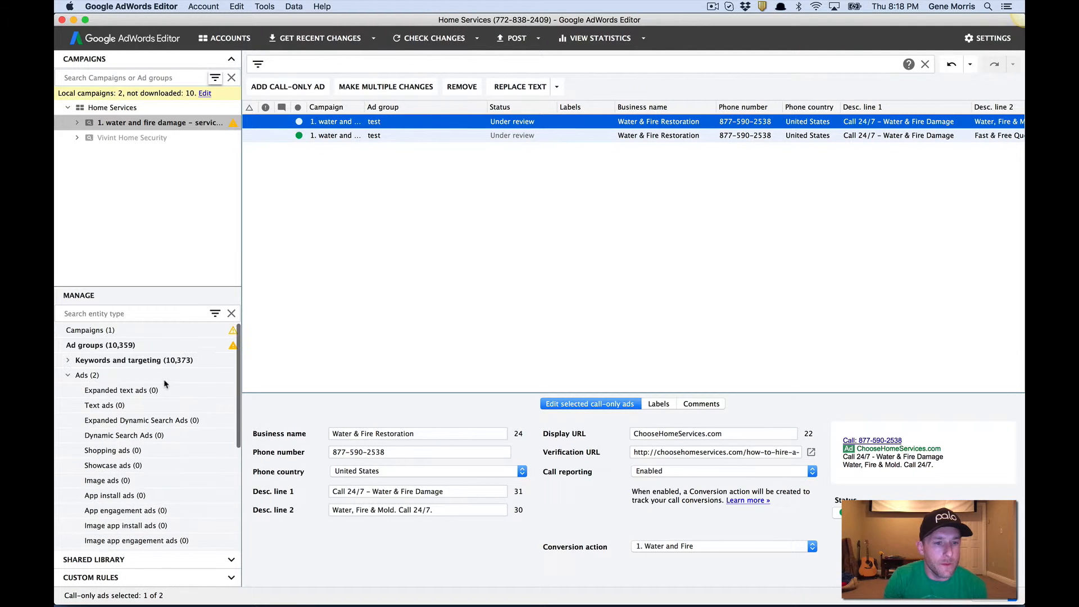
{"action": "left_click", "coordinate": [93, 348]}
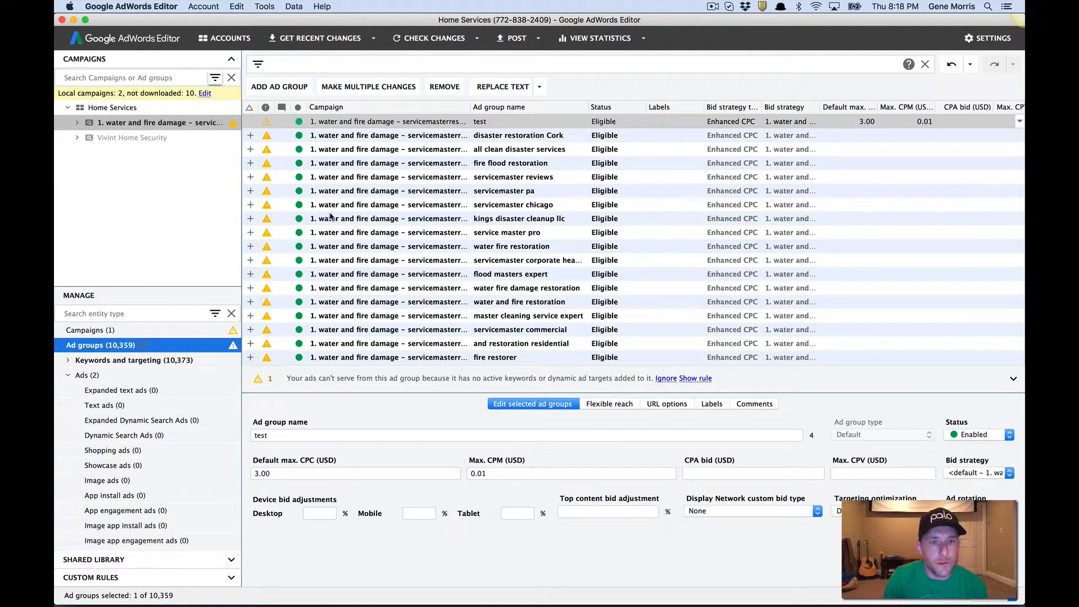
{"action": "scroll", "coordinate": [358, 112], "scroll_direction": "down", "scroll_amount": 1}
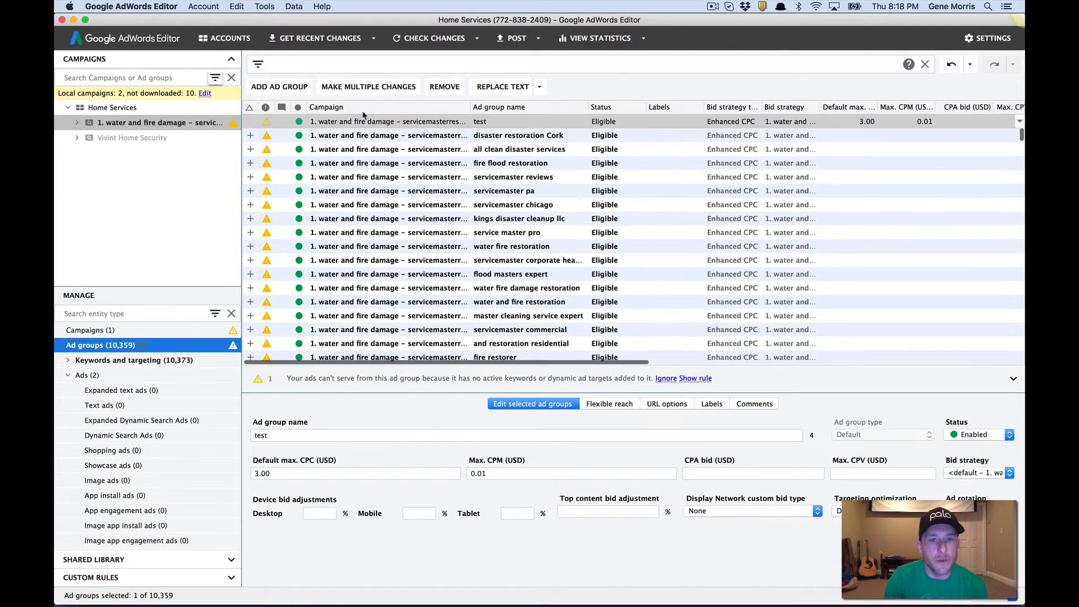
{"action": "scroll", "coordinate": [360, 115], "scroll_direction": "up", "scroll_amount": 1}
{"action": "left_click", "coordinate": [359, 125]}
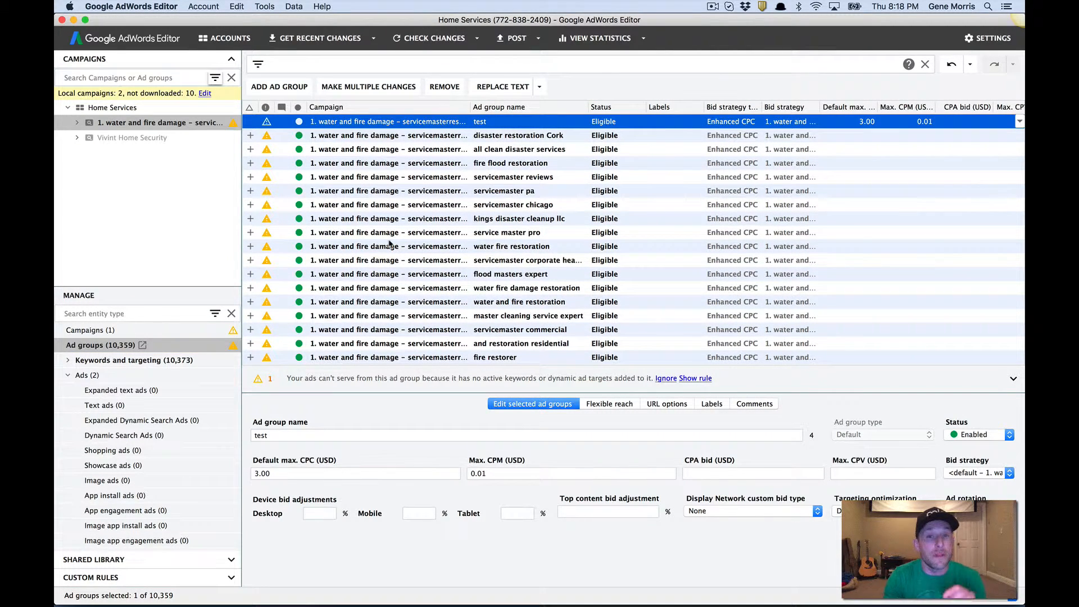
Step: Select and copy both call-only ads belonging to the test ad group
{"action": "scroll", "coordinate": [158, 464], "scroll_direction": "down", "scroll_amount": 5}
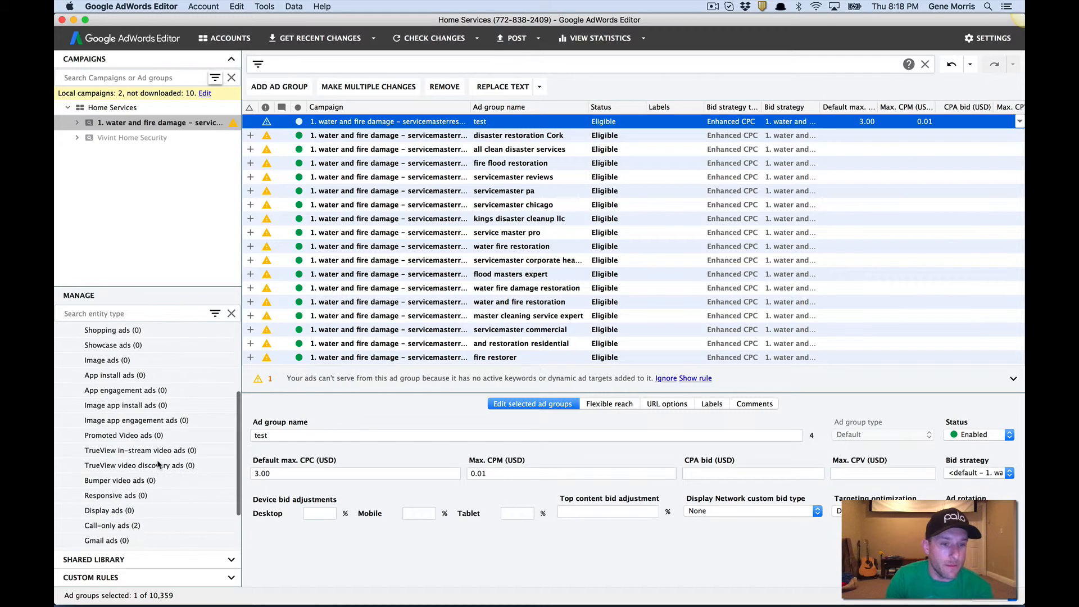
{"action": "left_click", "coordinate": [129, 494]}
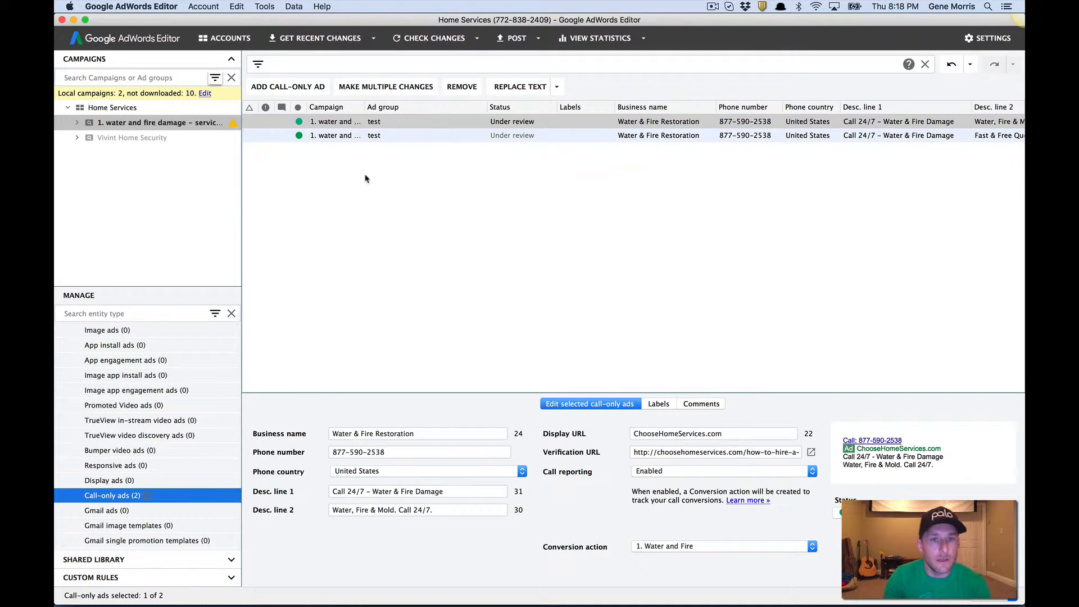
{"action": "left_click", "coordinate": [357, 140], "text": "shift"}
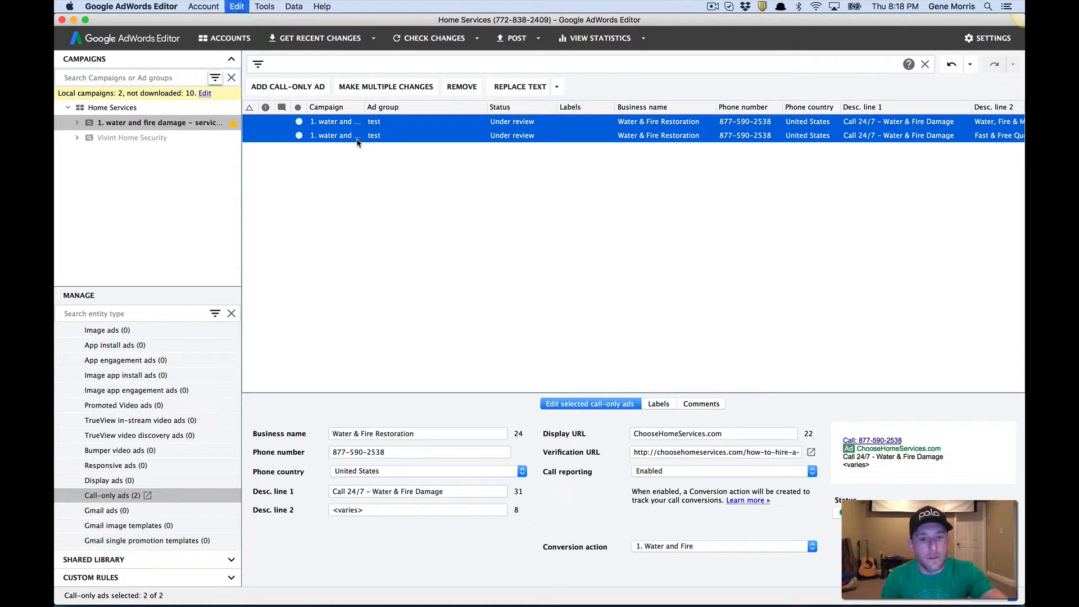
Step: Start multiple call-only ad changes with all ad groups of the water and fire damage campaign as destinations, and paste the copied ads
{"action": "left_click", "coordinate": [366, 88]}
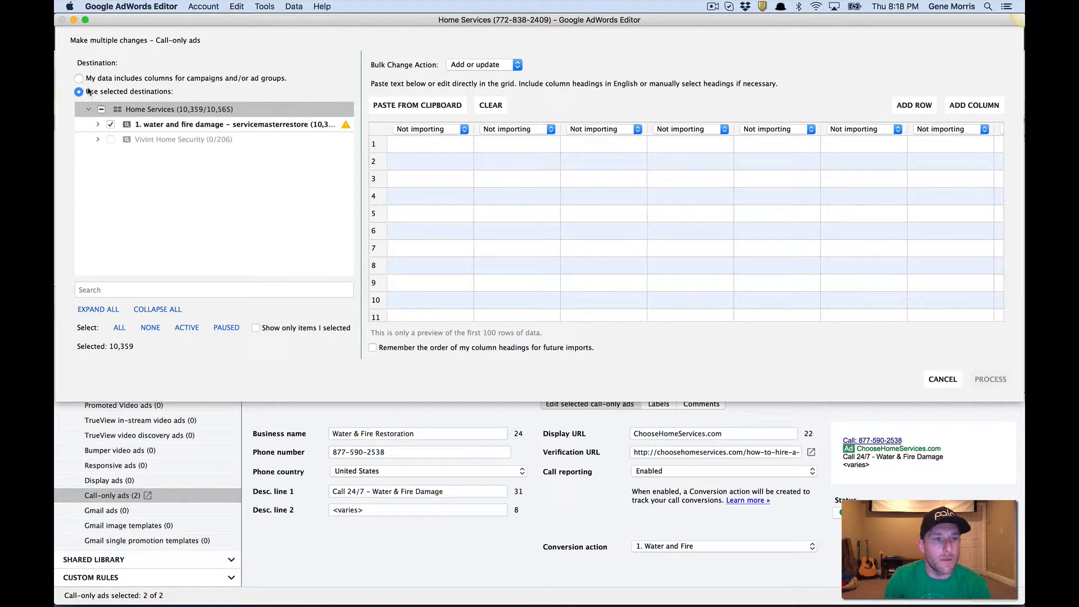
{"action": "left_click", "coordinate": [98, 125]}
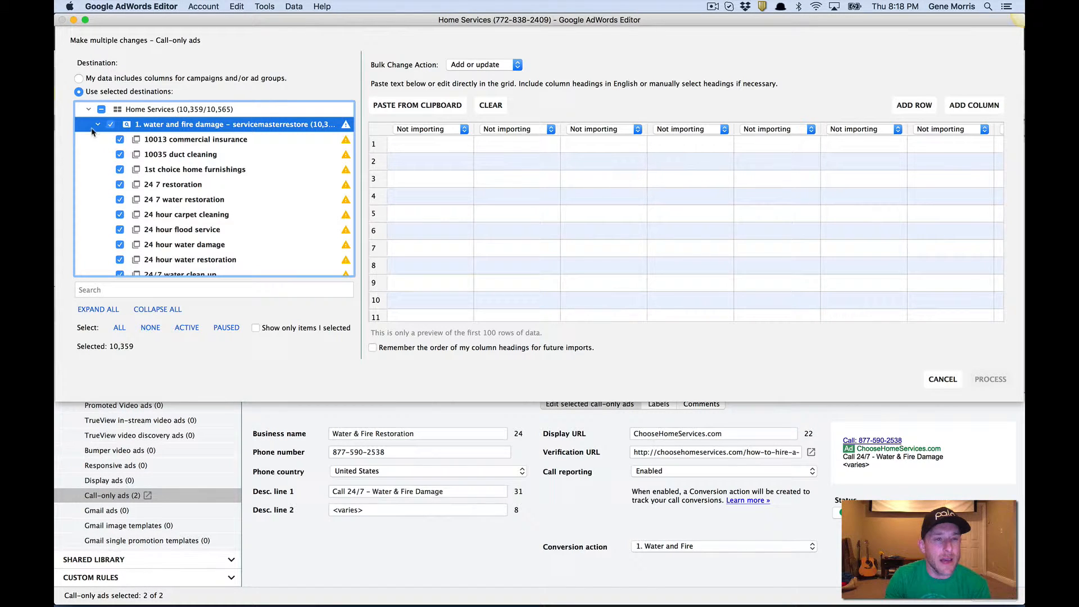
{"action": "left_click", "coordinate": [97, 124]}
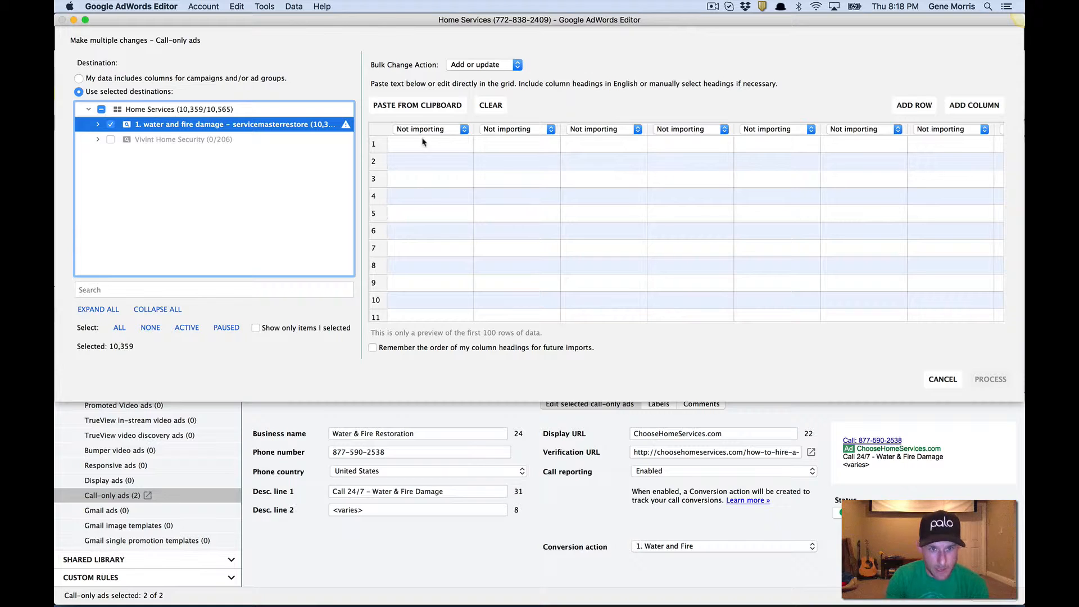
{"action": "left_click", "coordinate": [417, 105]}
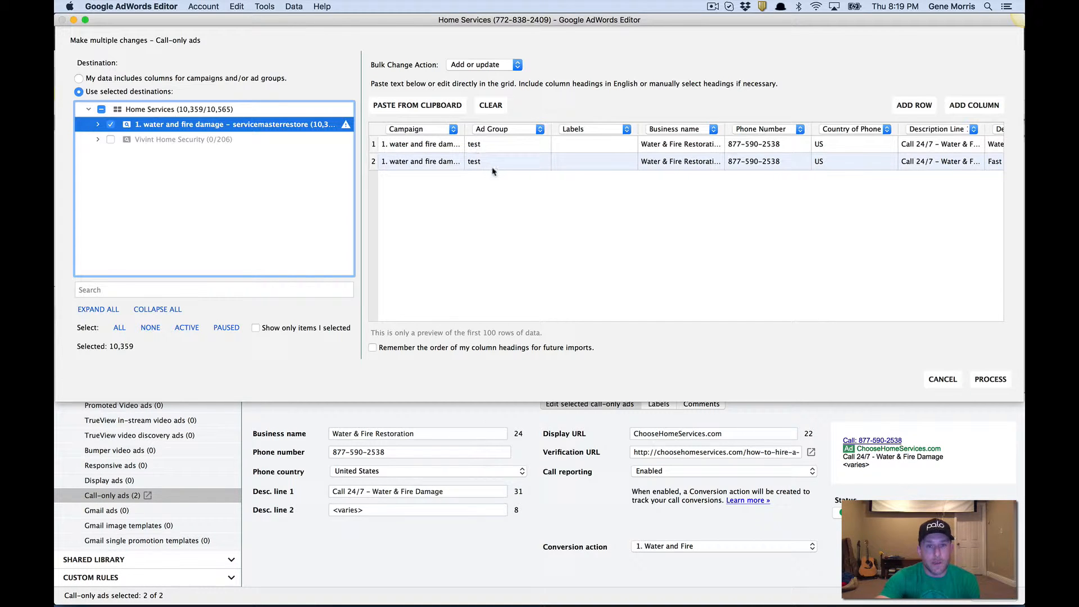
Step: Check all columns of the pasted ads, process the bulk call-only ad import, and keep all proposed ads
{"action": "scroll", "coordinate": [493, 169], "scroll_direction": "right", "scroll_amount": 3}
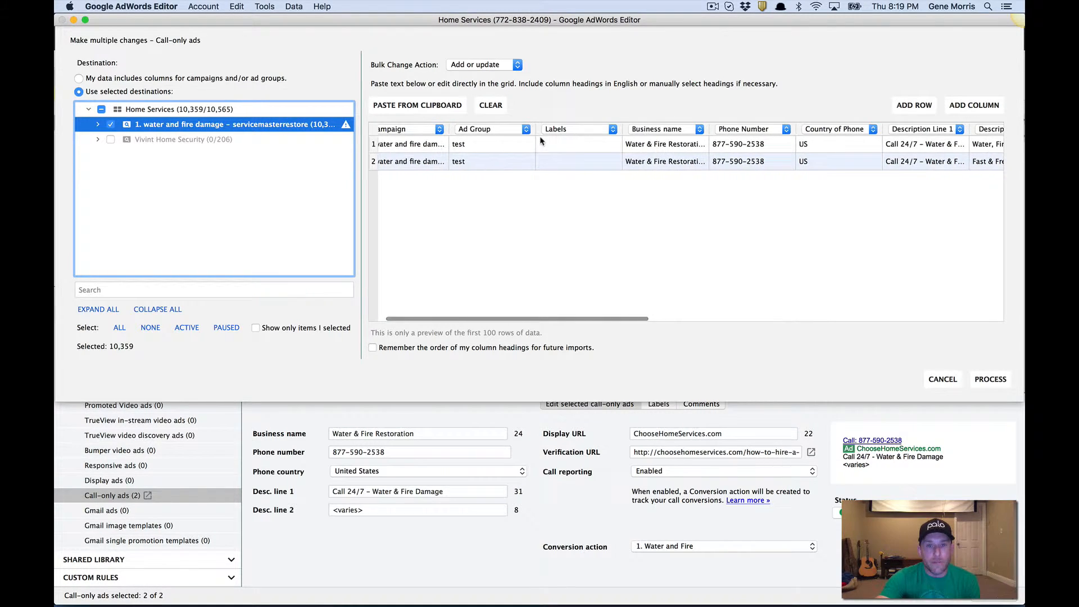
{"action": "scroll", "coordinate": [541, 141], "scroll_direction": "right", "scroll_amount": 5}
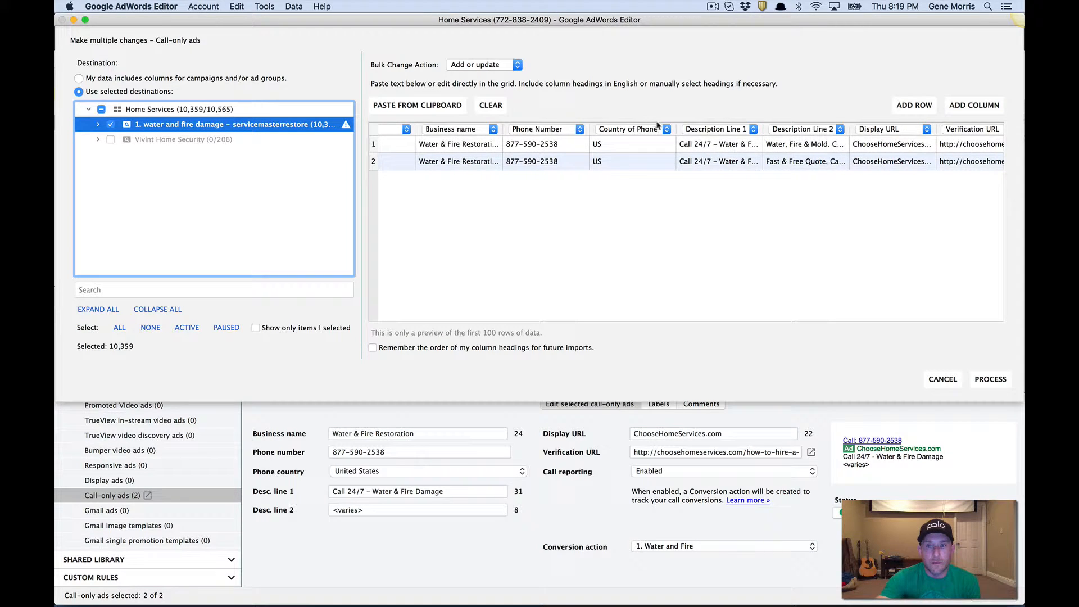
{"action": "scroll", "coordinate": [658, 135], "scroll_direction": "right", "scroll_amount": 10}
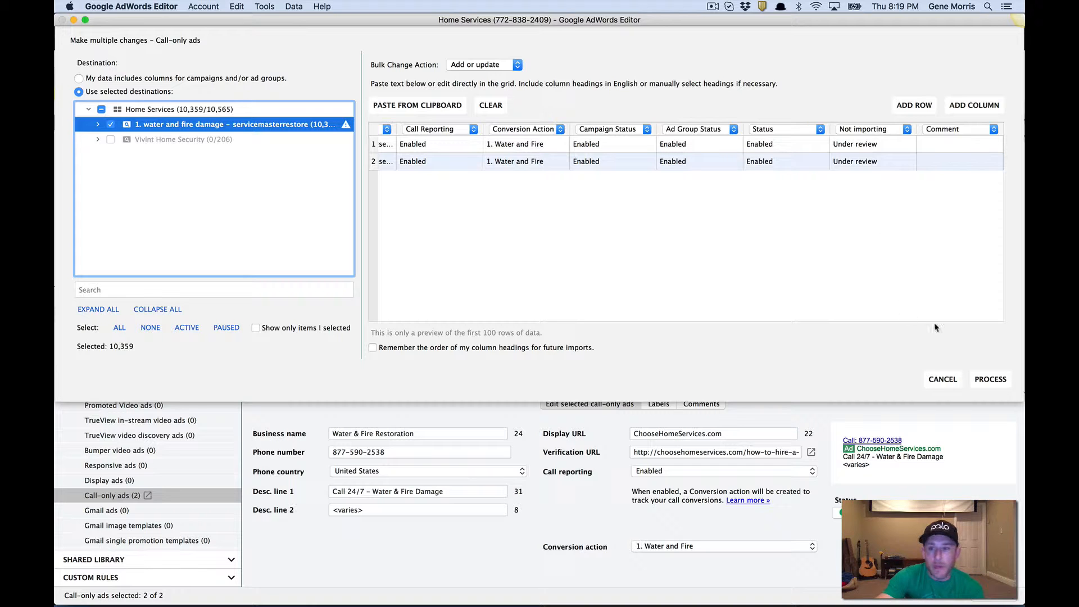
{"action": "left_click", "coordinate": [988, 386]}
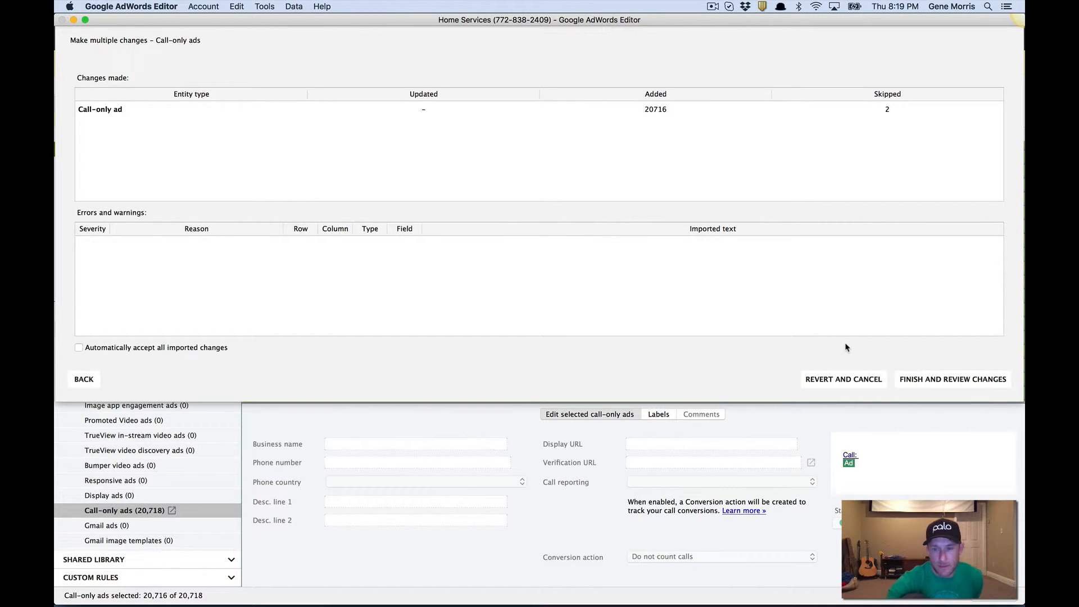
{"action": "left_click", "coordinate": [951, 380]}
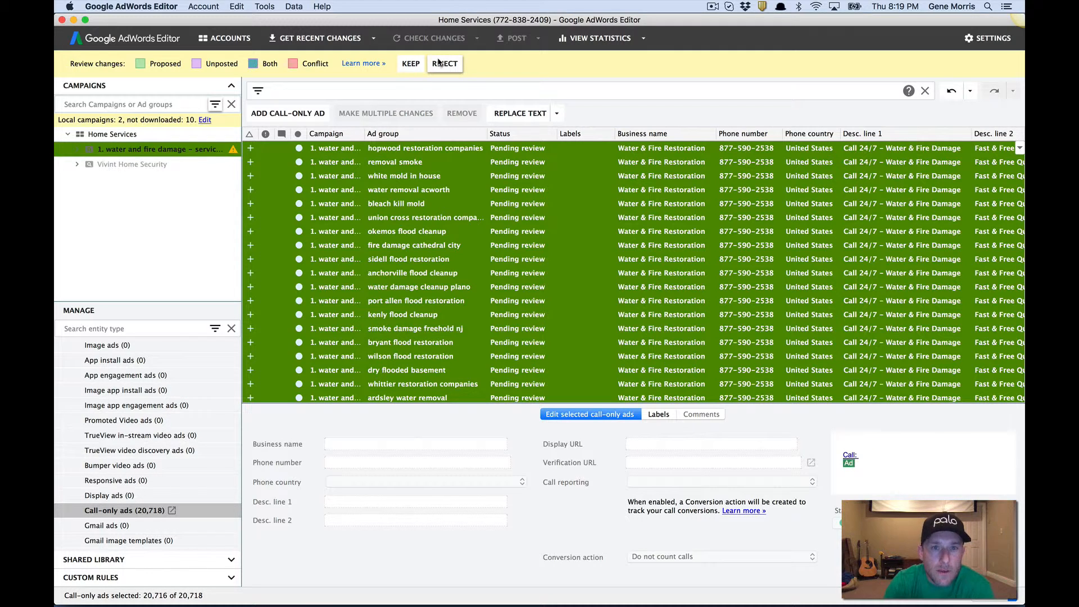
{"action": "left_click", "coordinate": [410, 63]}
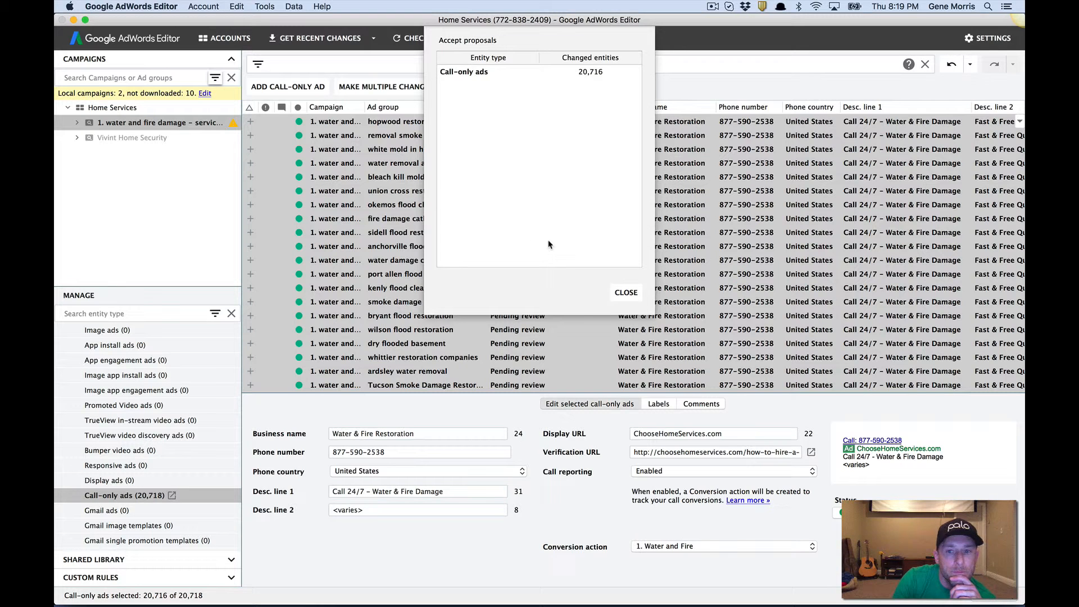
{"action": "left_click", "coordinate": [625, 293]}
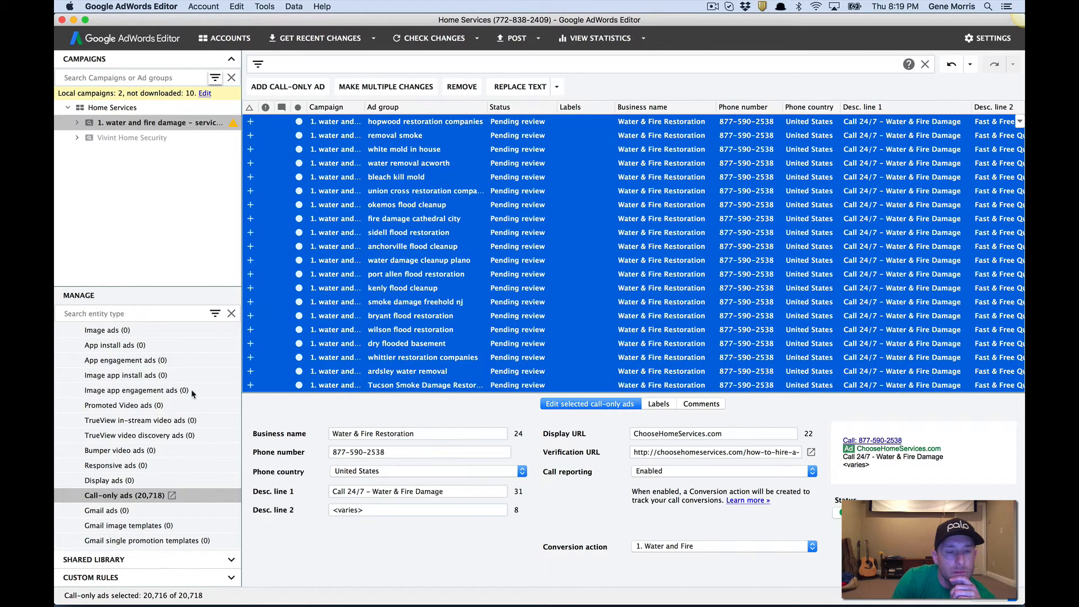
Step: Set the default max. CPC to 3.00 USD for all ad groups of the water and fire damage campaign
{"action": "scroll", "coordinate": [150, 394], "scroll_direction": "up", "scroll_amount": 3}
{"action": "scroll", "coordinate": [149, 394], "scroll_direction": "up", "scroll_amount": 3}
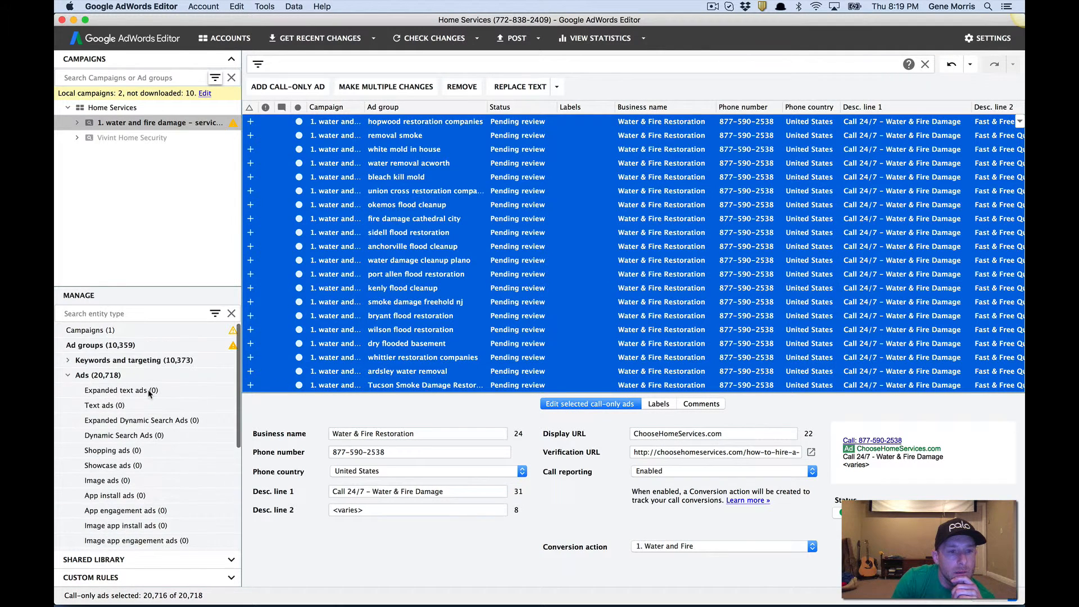
{"action": "left_click", "coordinate": [125, 345]}
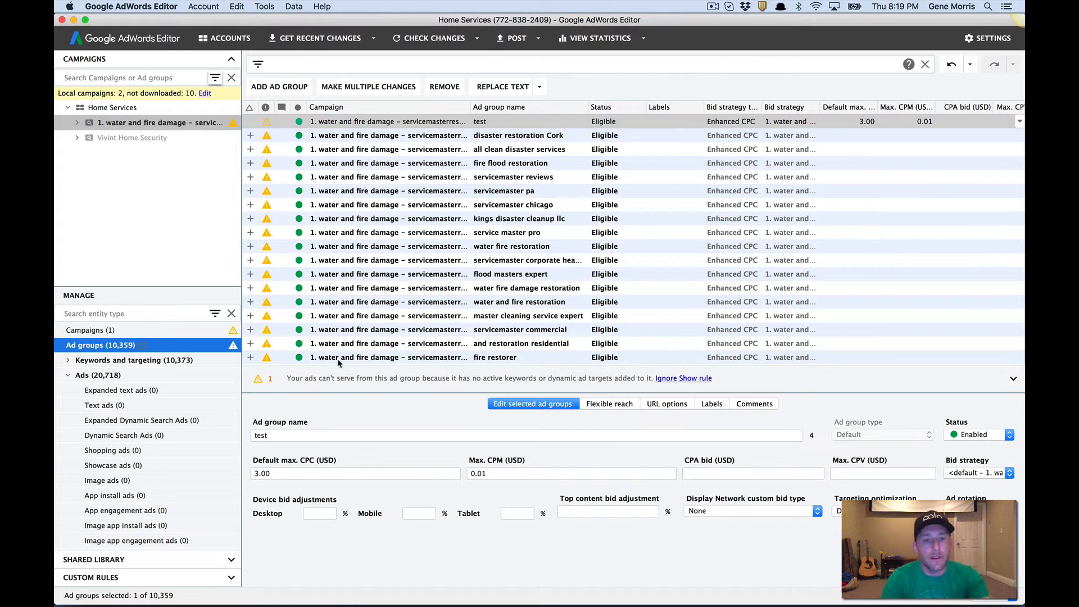
{"action": "left_click", "coordinate": [343, 318]}
{"action": "key", "text": "super+a"}
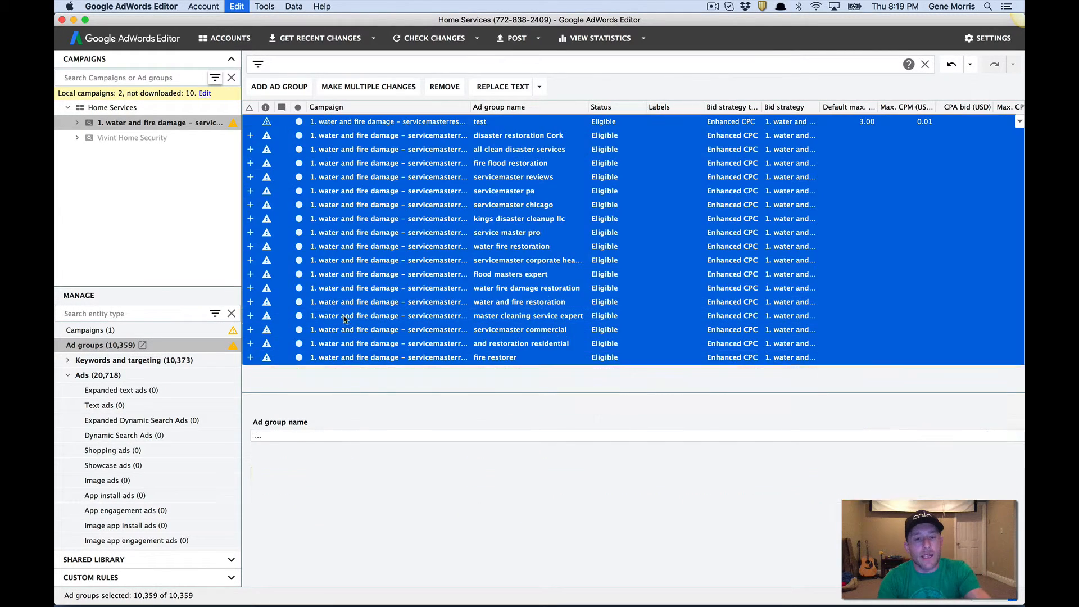
{"action": "left_click", "coordinate": [287, 473]}
{"action": "left_click_drag", "start_coordinate": [286, 473], "coordinate": [230, 470]}
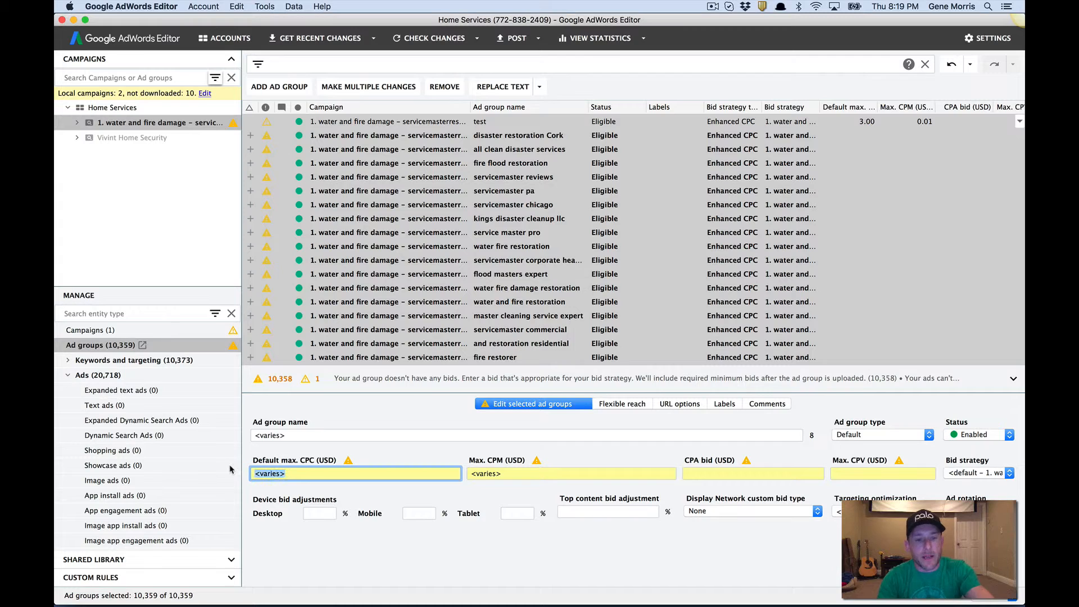
{"action": "type", "text": "3.00"}
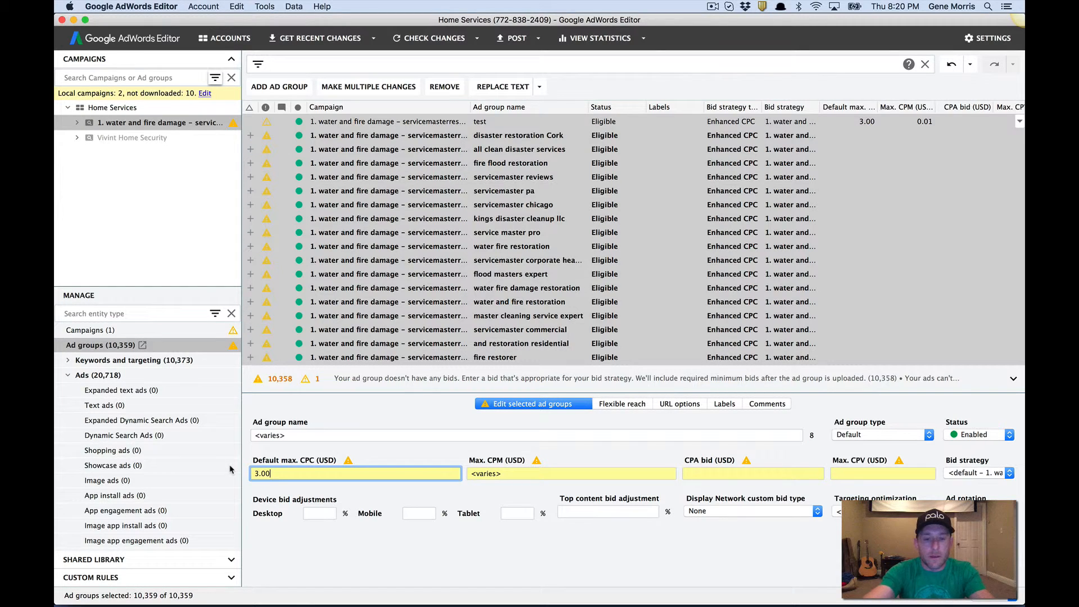
{"action": "key", "text": "Return"}
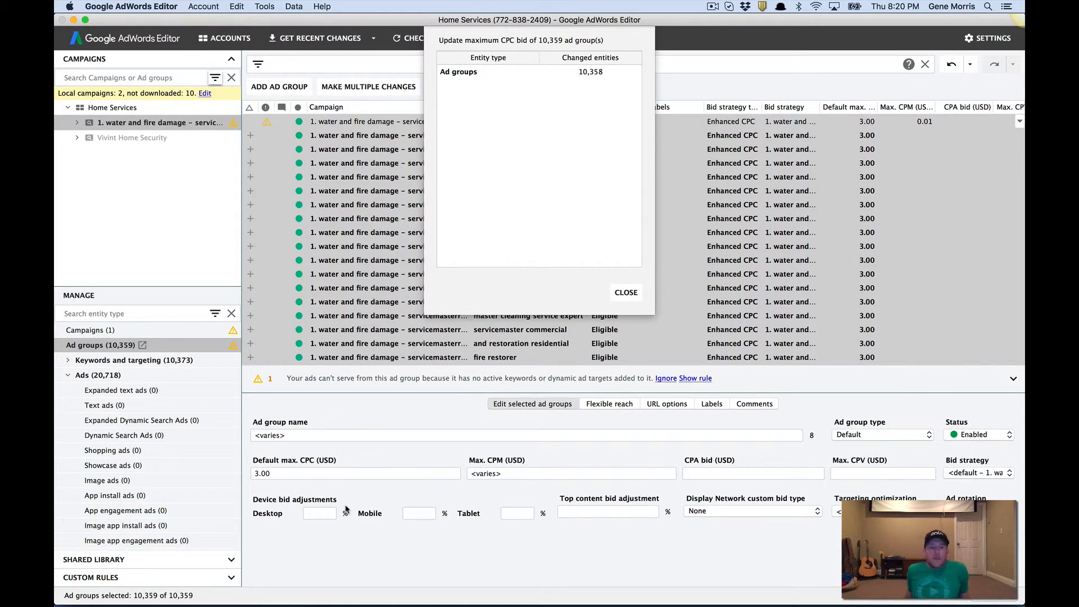
{"action": "left_click", "coordinate": [624, 293]}
Step: Post the local ad group, keyword and call-only ad changes of the selected campaign to AdWords
{"action": "scroll", "coordinate": [139, 454], "scroll_direction": "down", "scroll_amount": 5}
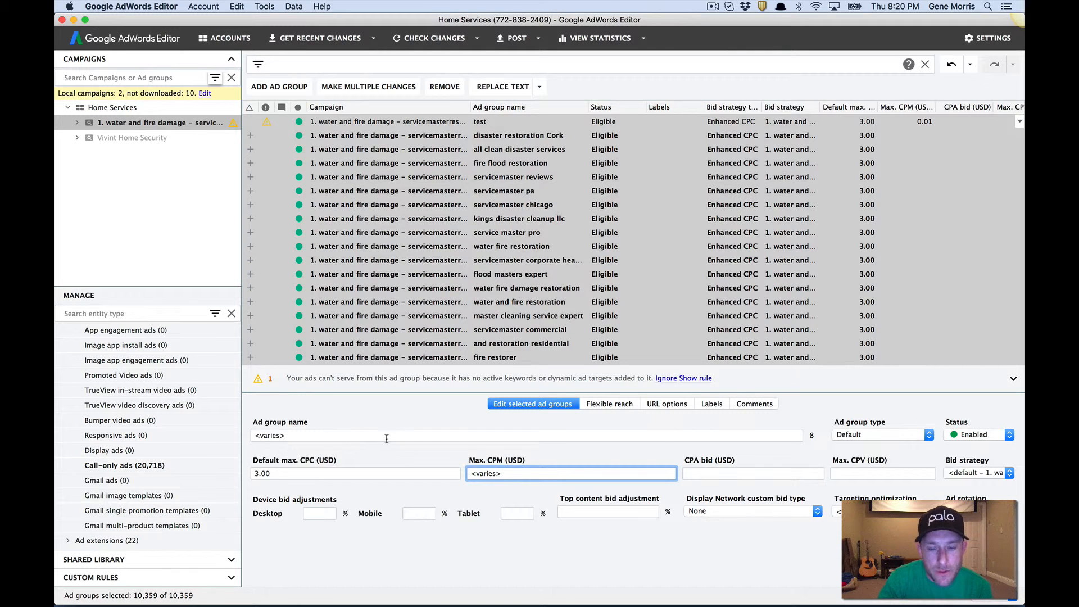
{"action": "left_click", "coordinate": [512, 45]}
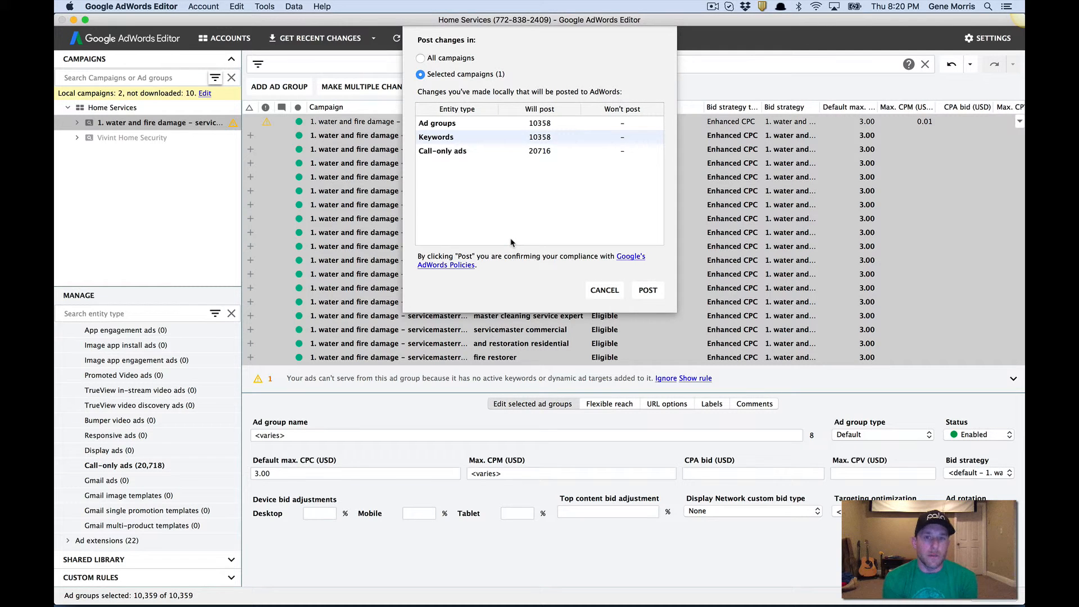
{"action": "left_click", "coordinate": [648, 290]}
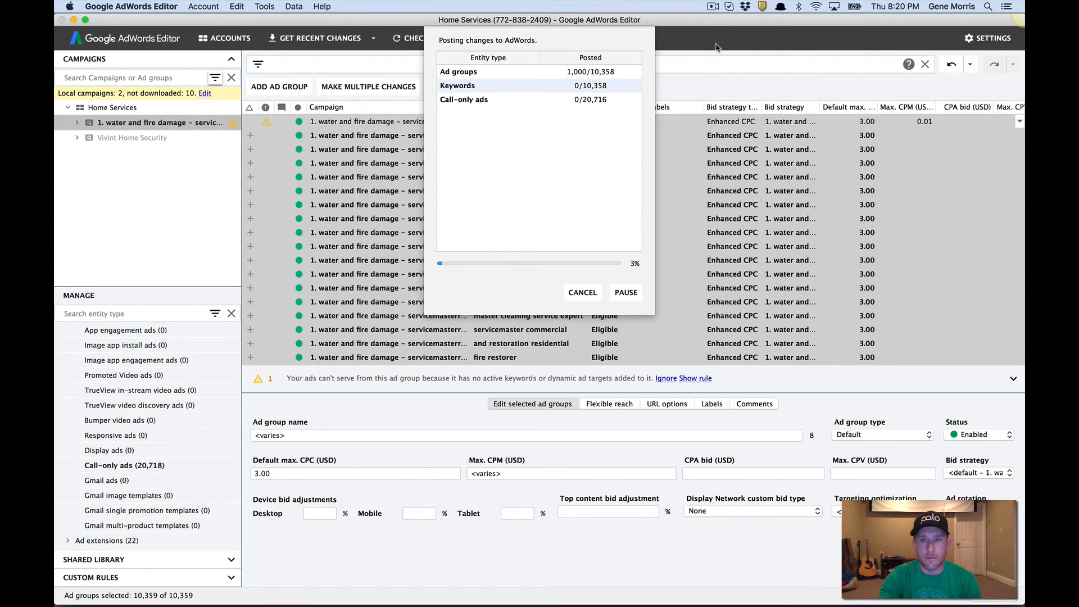
{"action": "left_click", "coordinate": [712, 7]}
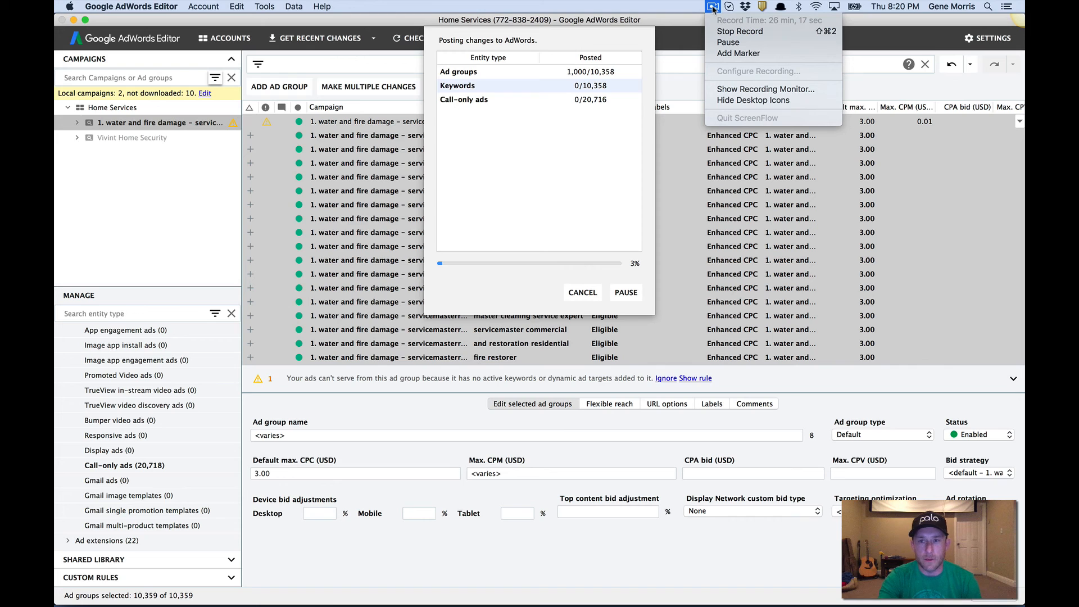